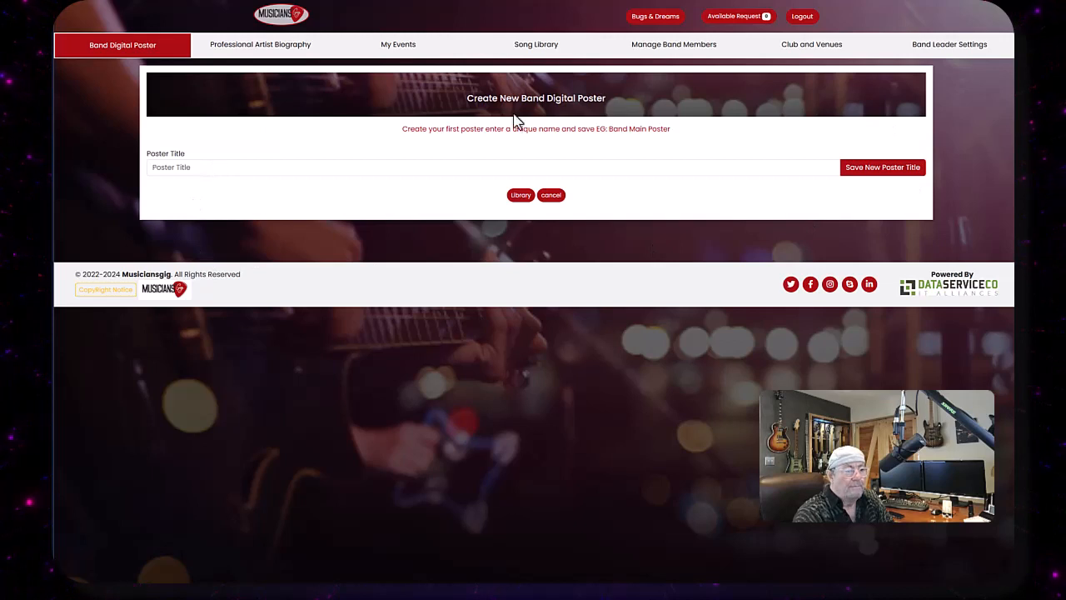
- Paste the title Velver Sky Riders Press Release into Poster Title and save the new band digital poster
{"action": "right_click", "coordinate": [191, 168]}
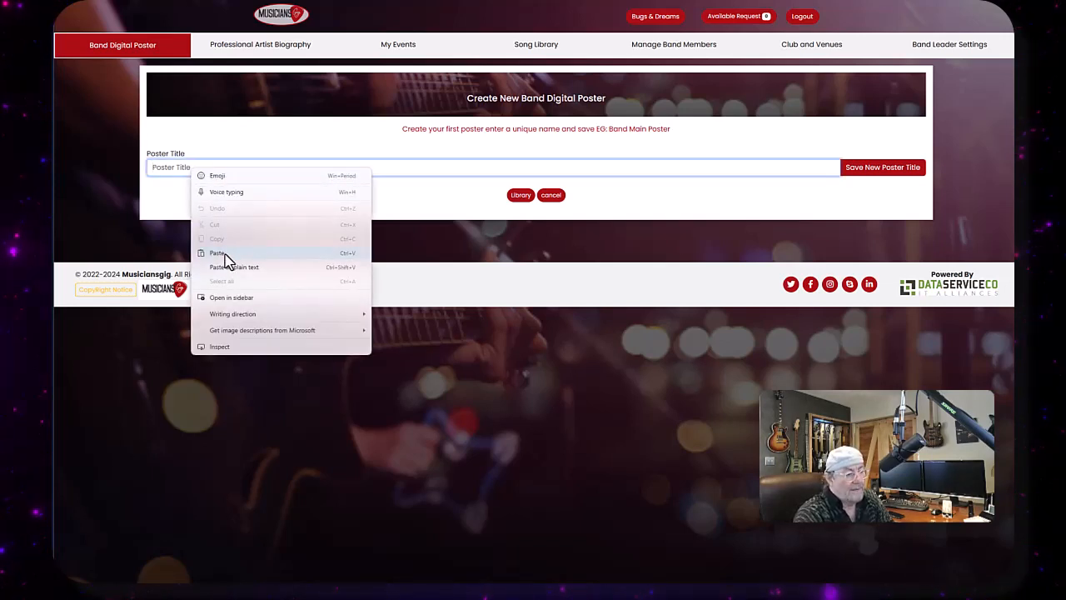
{"action": "left_click", "coordinate": [218, 254]}
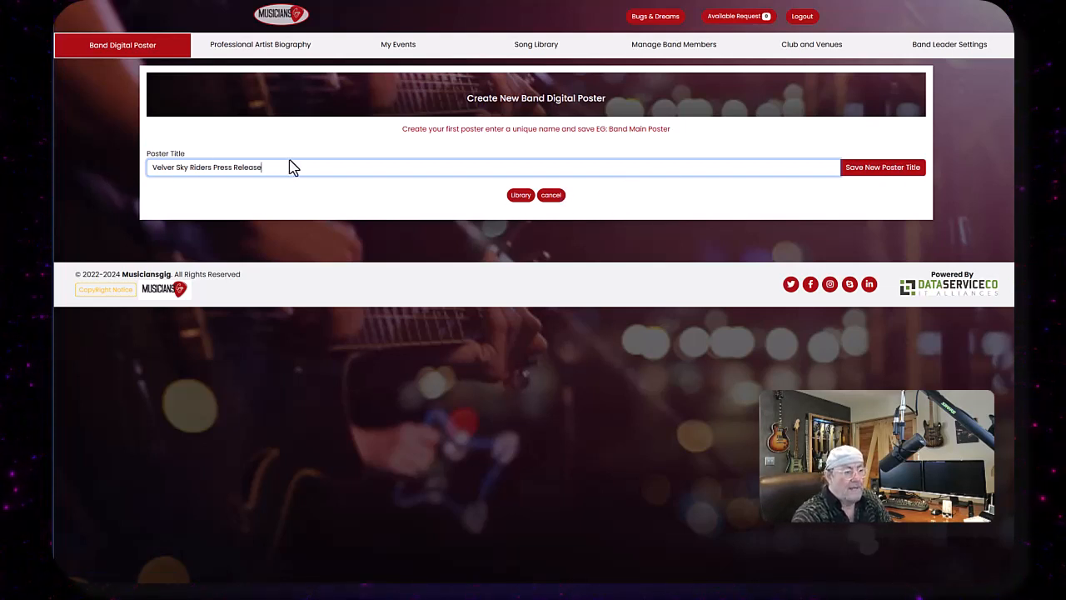
{"action": "left_click", "coordinate": [545, 198]}
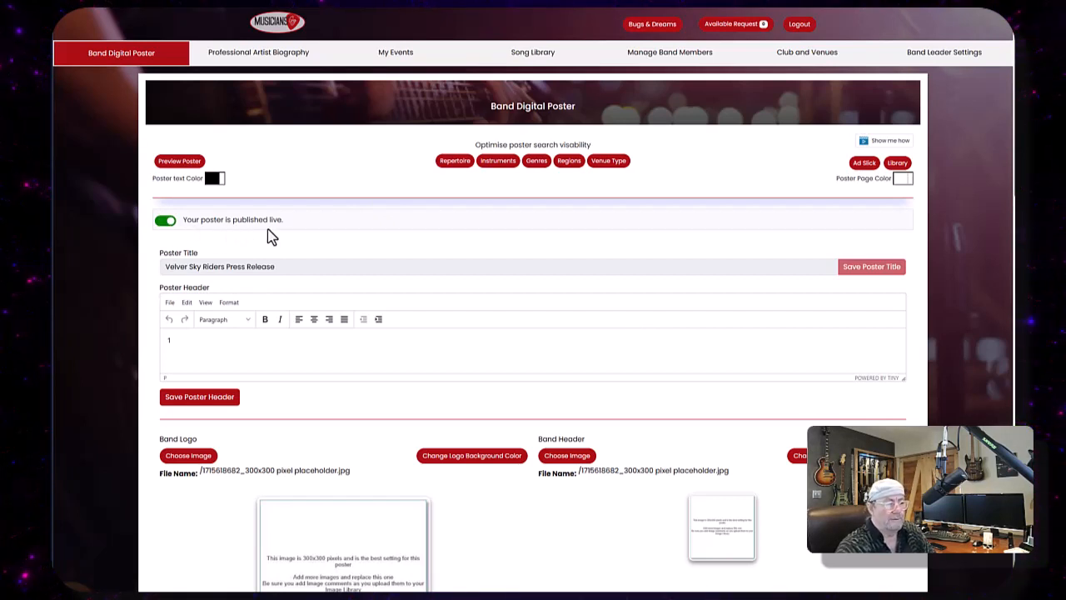
- Switch the poster's live publishing off and back on, acknowledging each update confirmation
{"action": "mouse_move", "coordinate": [286, 222]}
{"action": "left_mouse_down"}
{"action": "mouse_move", "coordinate": [233, 223]}
{"action": "mouse_move", "coordinate": [290, 228]}
{"action": "left_mouse_up"}
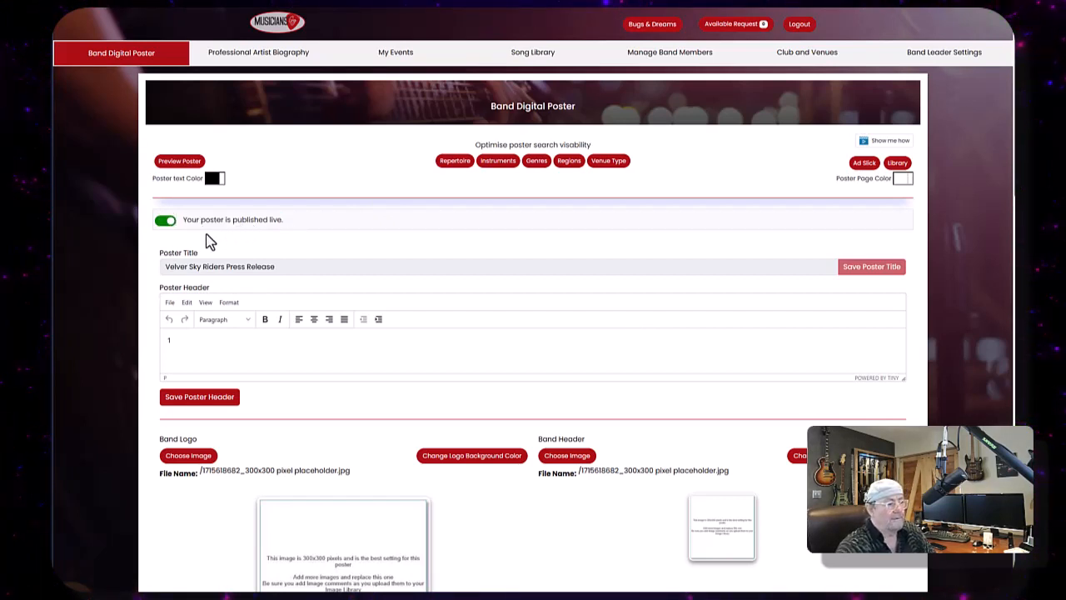
{"action": "left_click", "coordinate": [165, 221]}
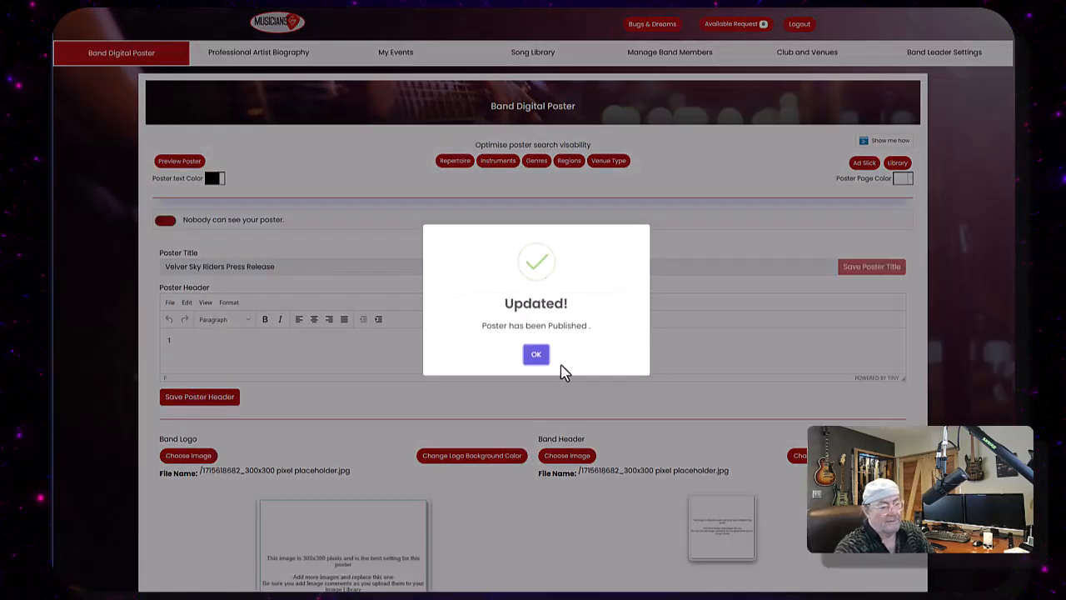
{"action": "left_click", "coordinate": [534, 355]}
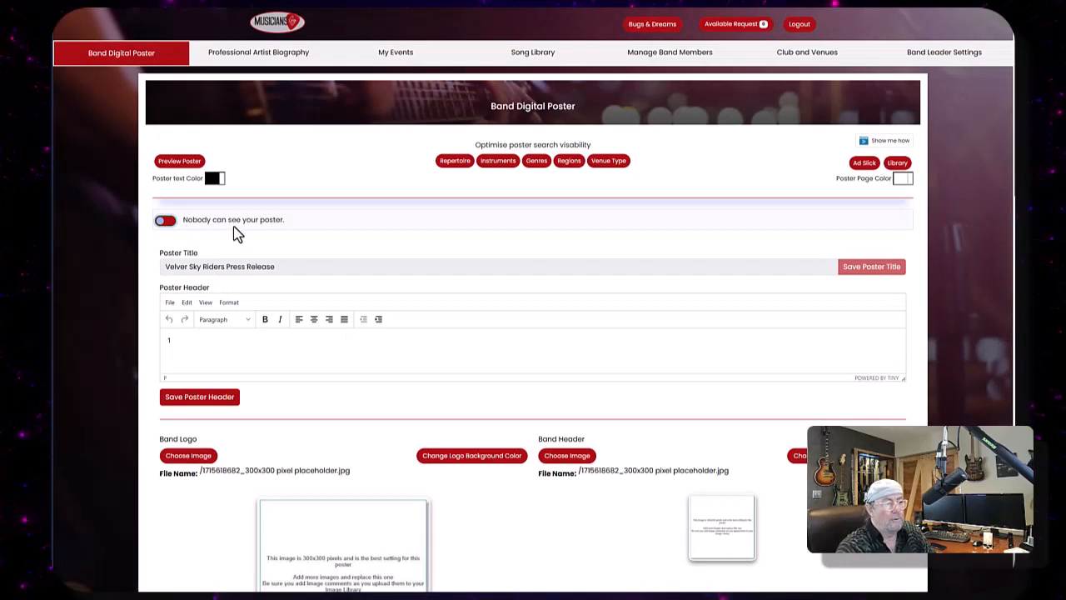
{"action": "left_click", "coordinate": [164, 222]}
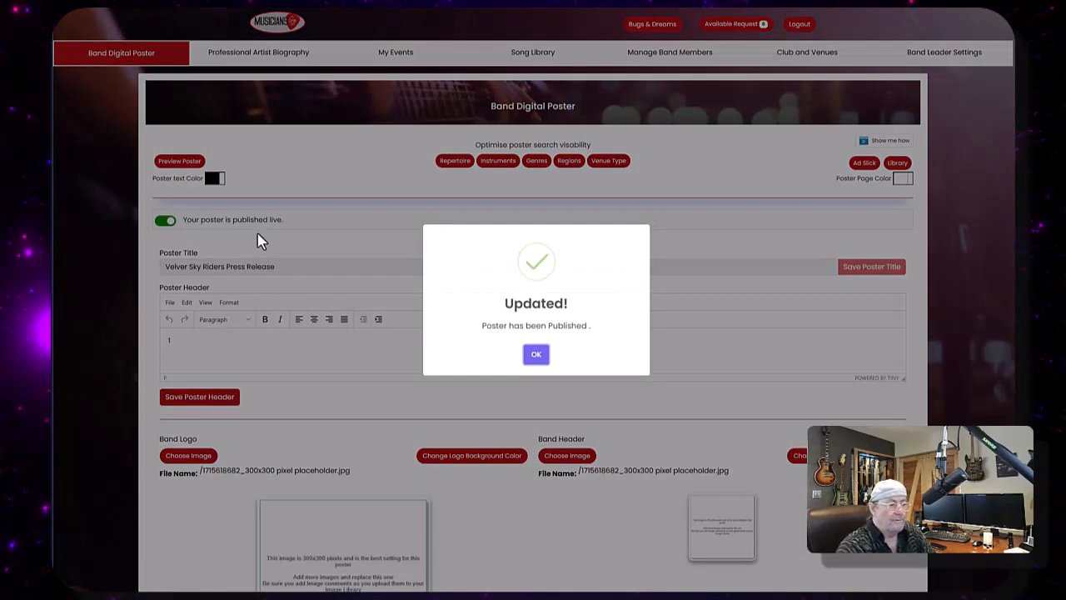
{"action": "left_click", "coordinate": [536, 354]}
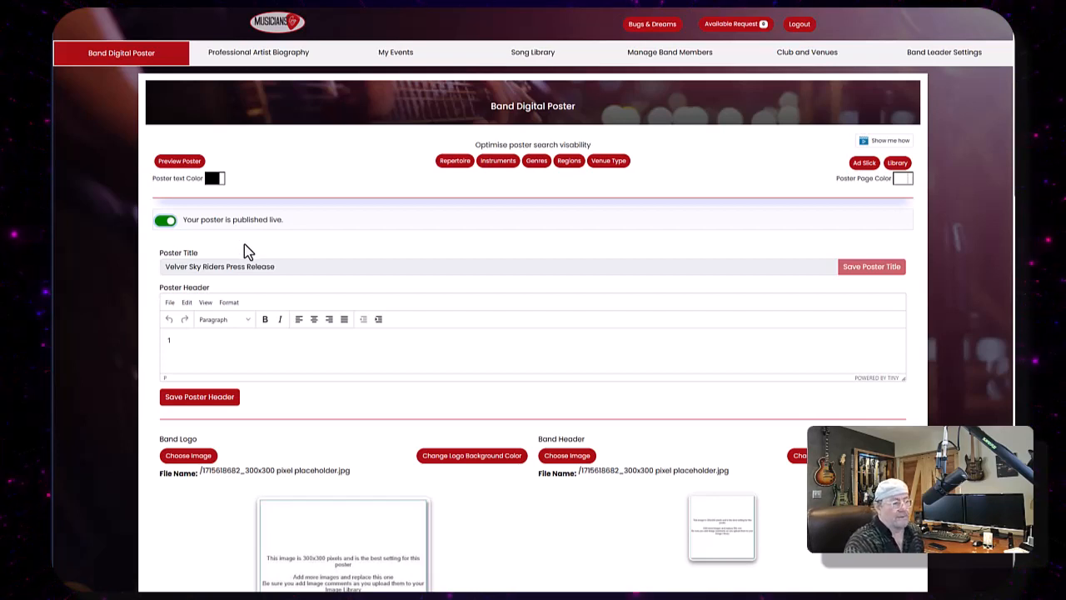
- Replace the poster header placeholder with the pasted Velvet Sky Riders tagline and center it
{"action": "left_click", "coordinate": [166, 342]}
{"action": "key", "text": "BackSpace"}
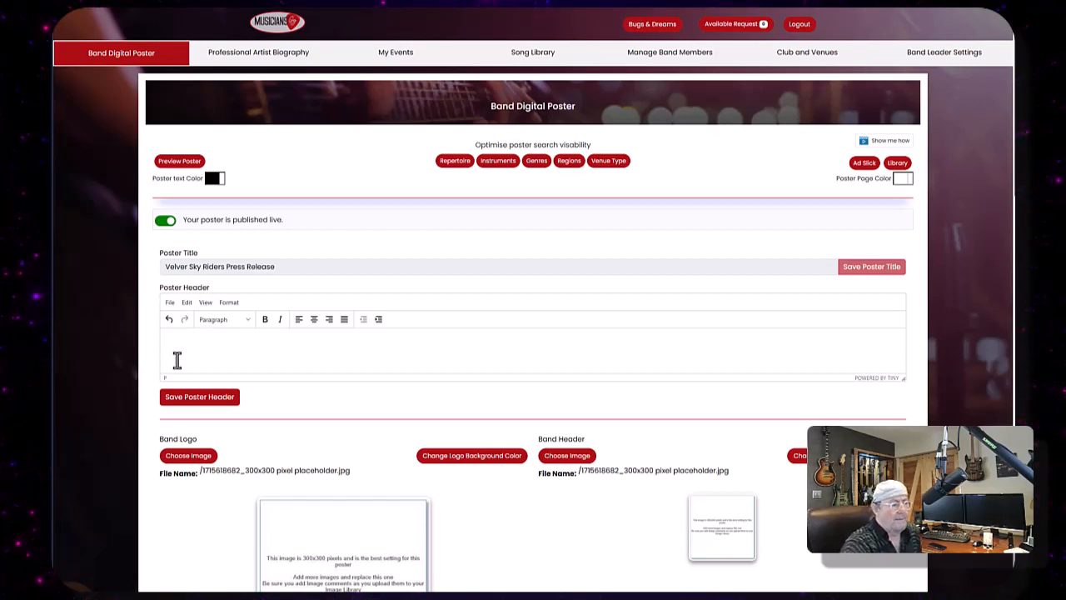
{"action": "right_click", "coordinate": [196, 338]}
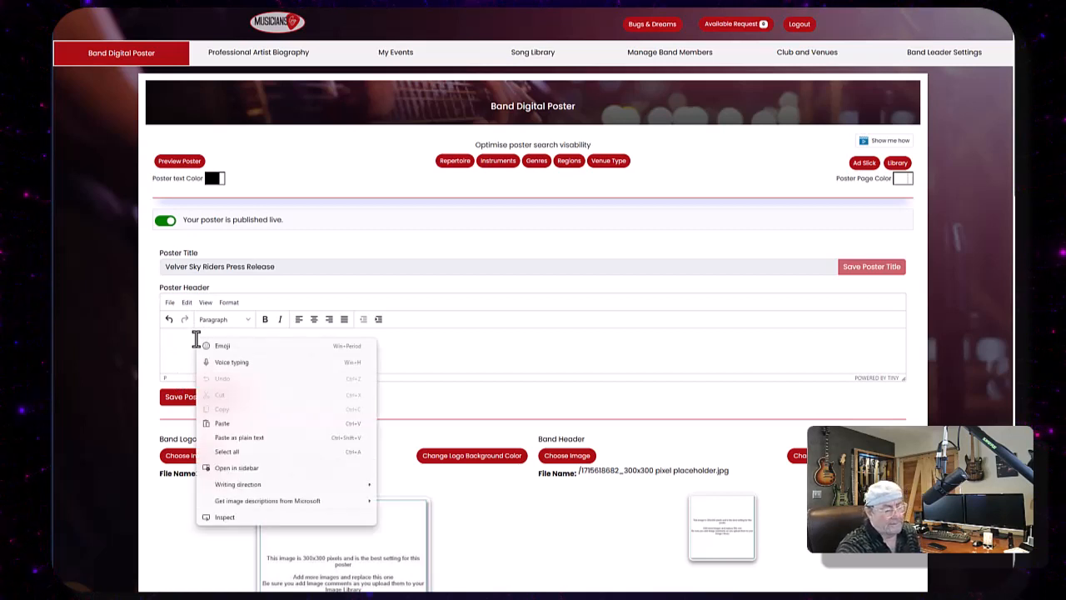
{"action": "left_click", "coordinate": [222, 425]}
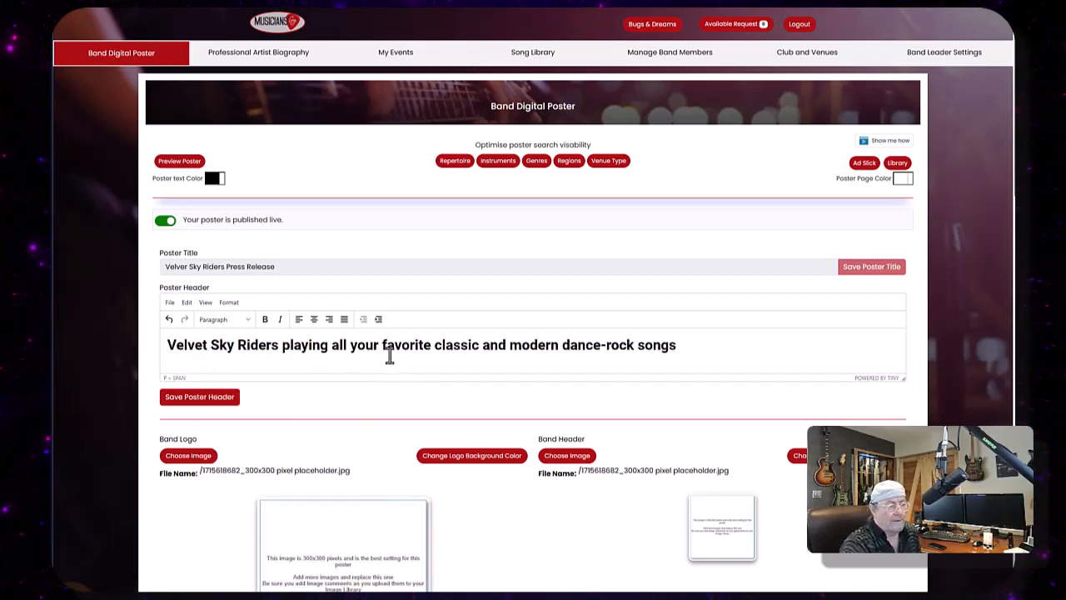
{"action": "left_click", "coordinate": [314, 323]}
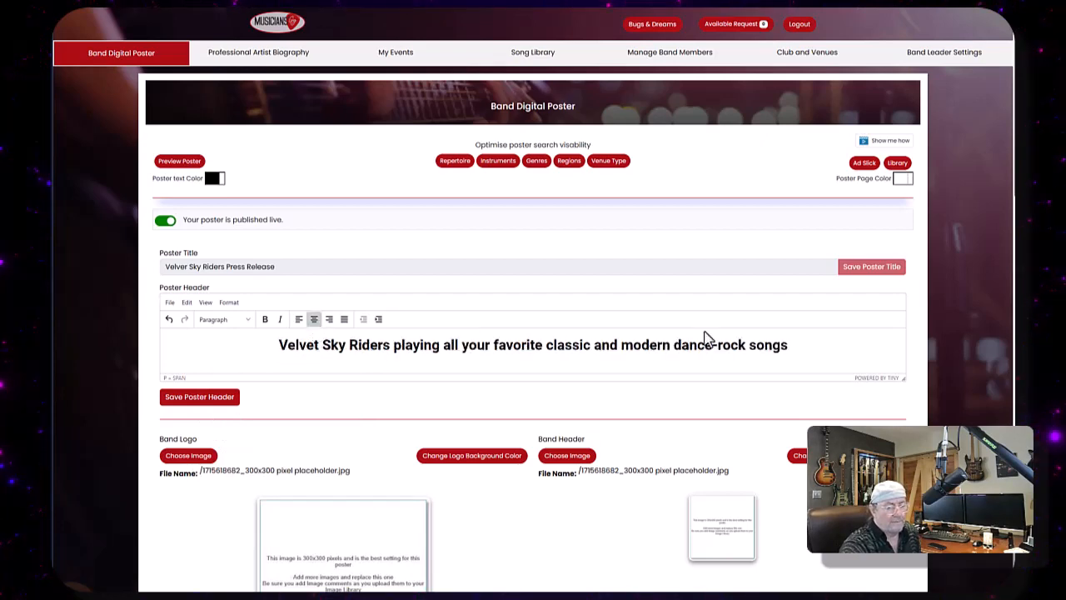
- Preview the poster from top to bottom and return to editing it
{"action": "scroll", "coordinate": [664, 349], "scroll_direction": "down", "scroll_amount": 1}
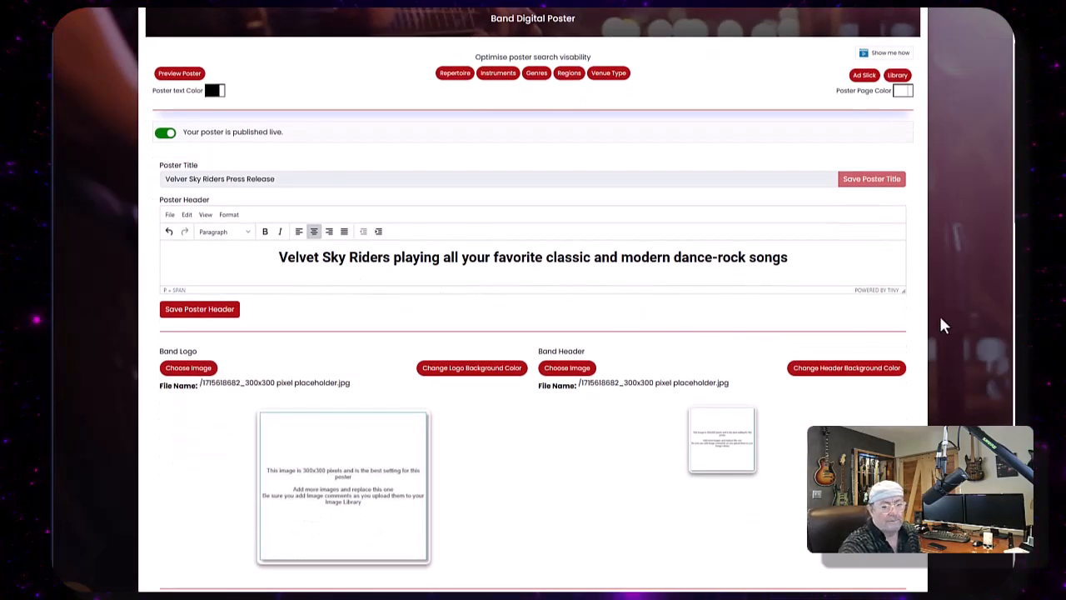
{"action": "mouse_move", "coordinate": [899, 288]}
{"action": "left_mouse_down"}
{"action": "mouse_move", "coordinate": [912, 388]}
{"action": "mouse_move", "coordinate": [916, 296]}
{"action": "left_mouse_up"}
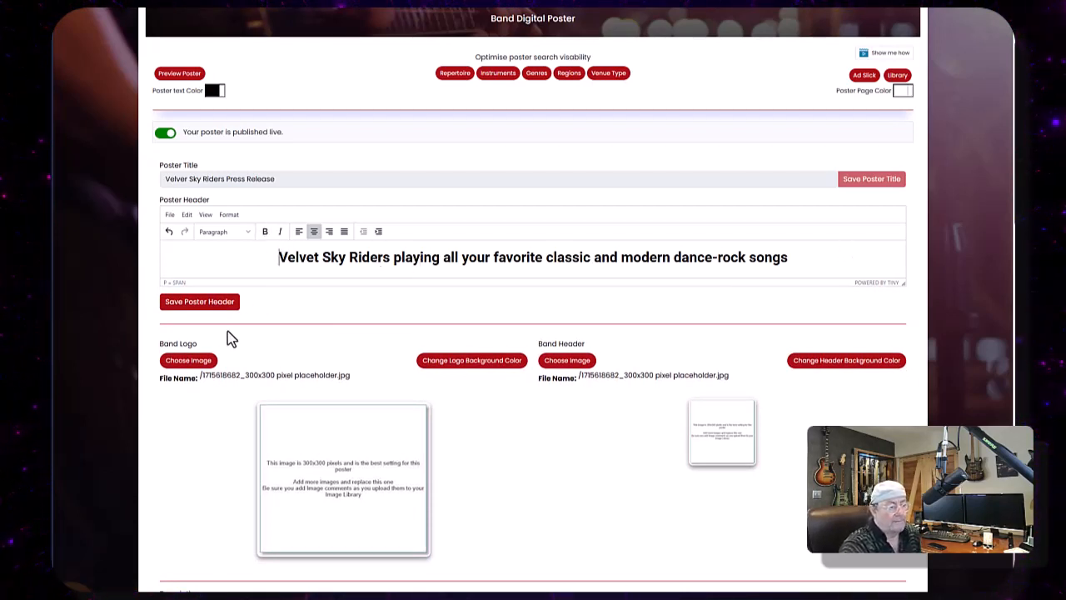
{"action": "left_click", "coordinate": [177, 75]}
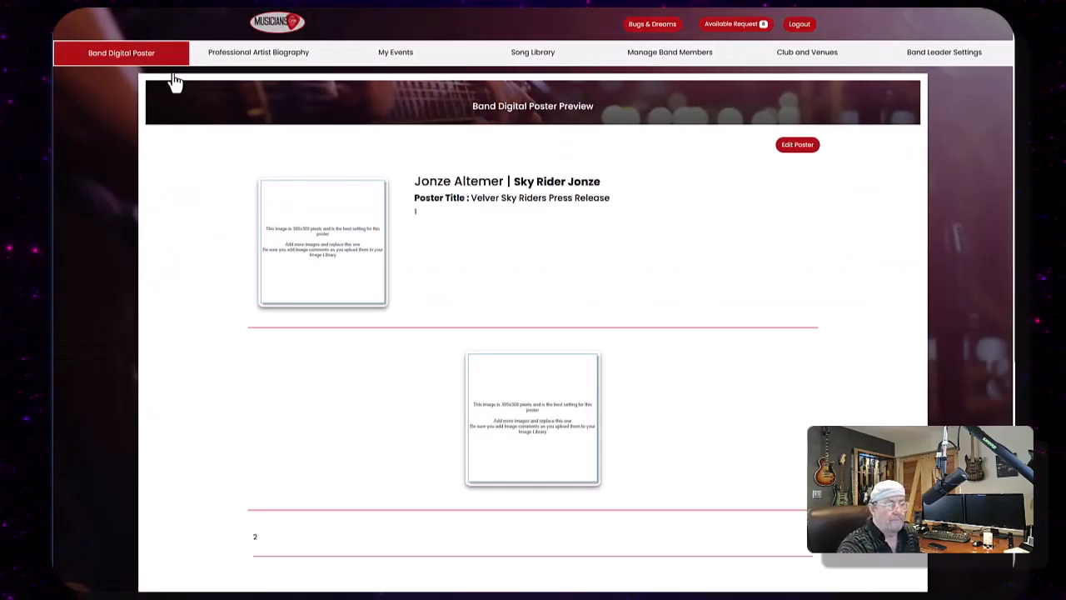
{"action": "scroll", "coordinate": [653, 344], "scroll_direction": "down", "scroll_amount": 6}
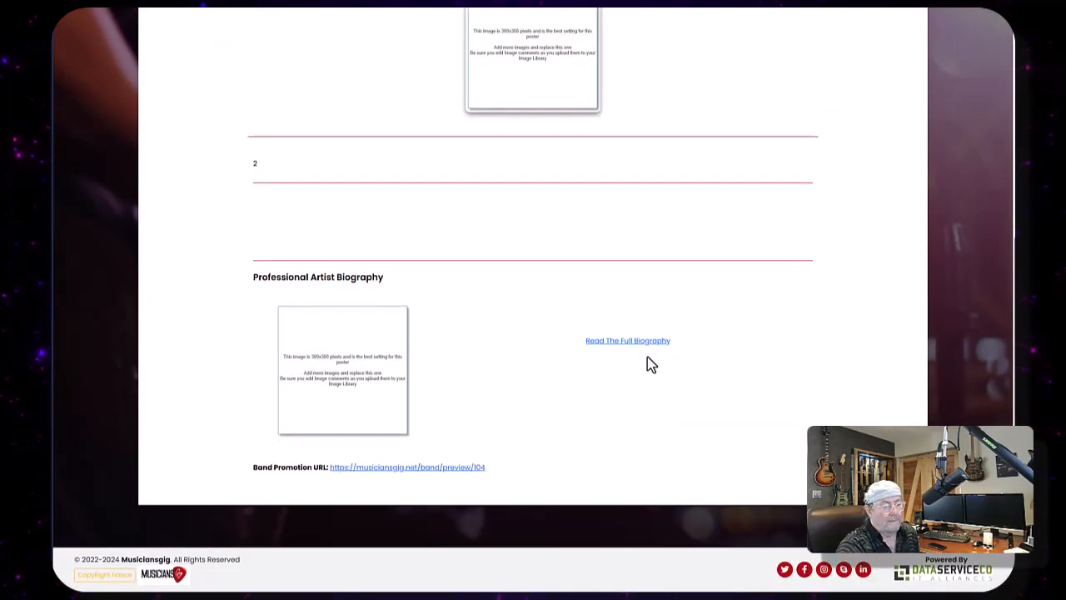
{"action": "scroll", "coordinate": [648, 354], "scroll_direction": "up", "scroll_amount": 6}
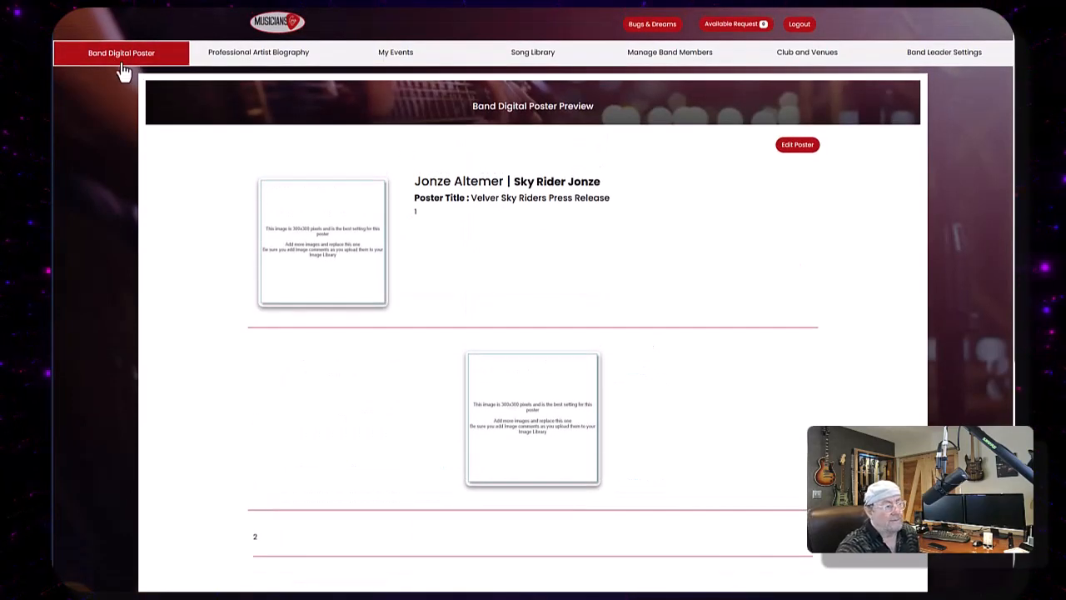
{"action": "left_click", "coordinate": [797, 146]}
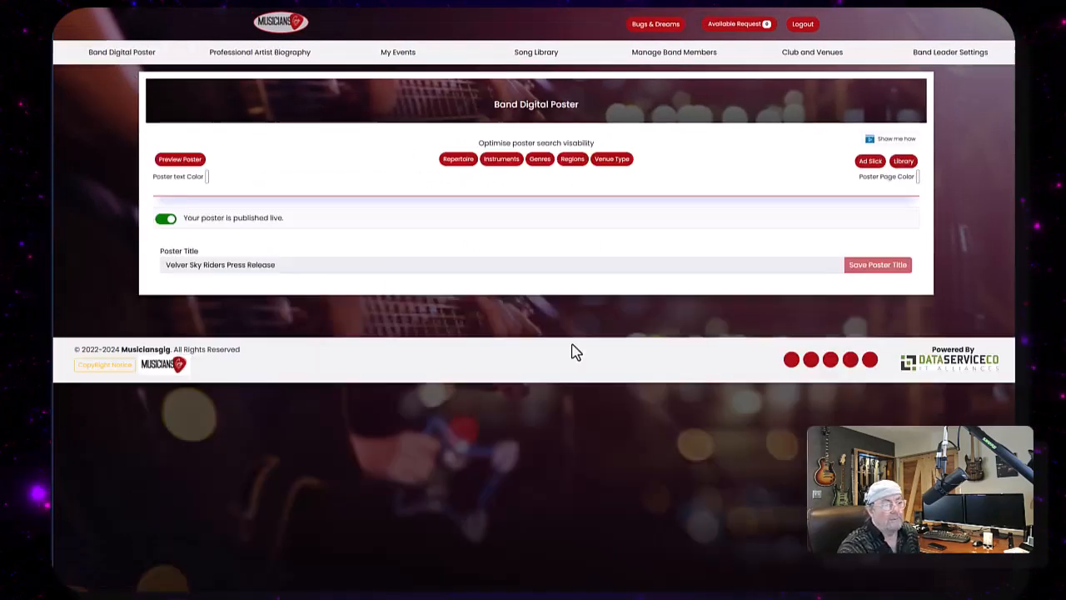
- Replace the poster header placeholder with the pasted tagline, center it, and save the poster header
{"action": "left_click", "coordinate": [181, 339]}
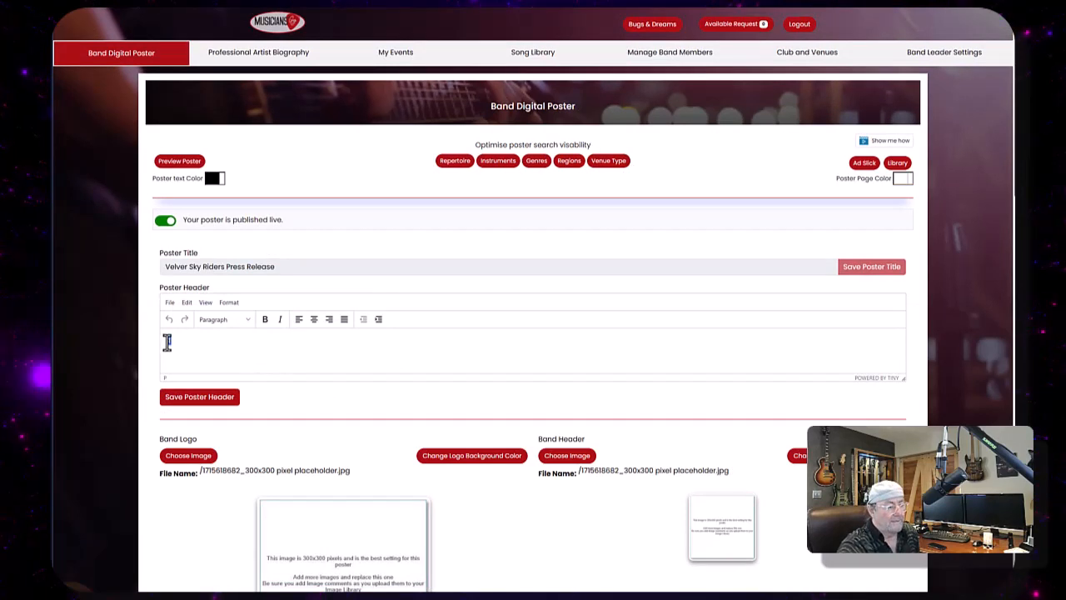
{"action": "key", "text": "BackSpace"}
{"action": "right_click", "coordinate": [177, 341]}
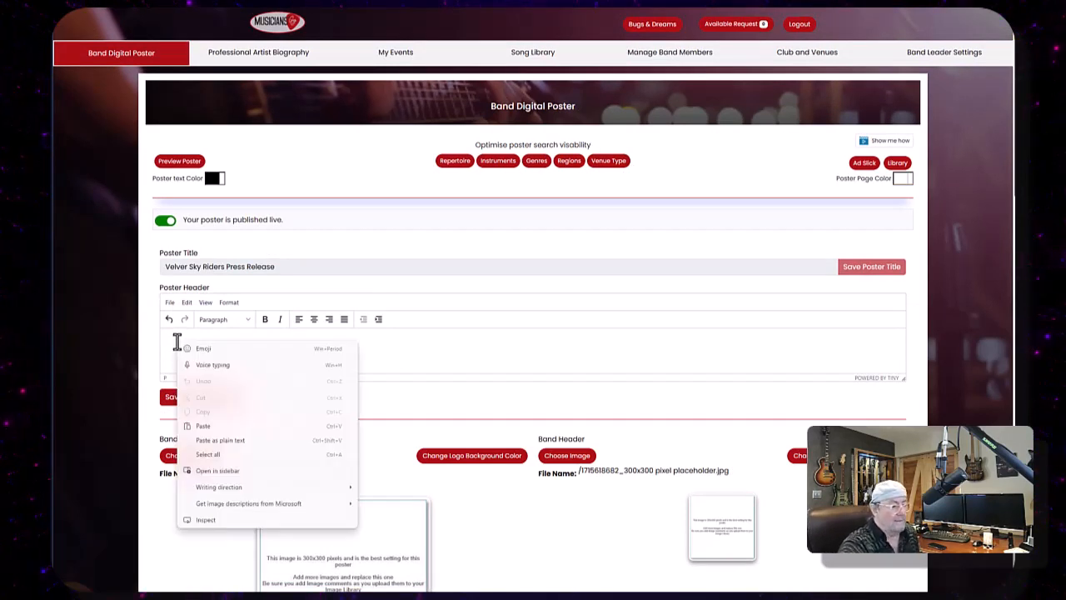
{"action": "left_click", "coordinate": [211, 427]}
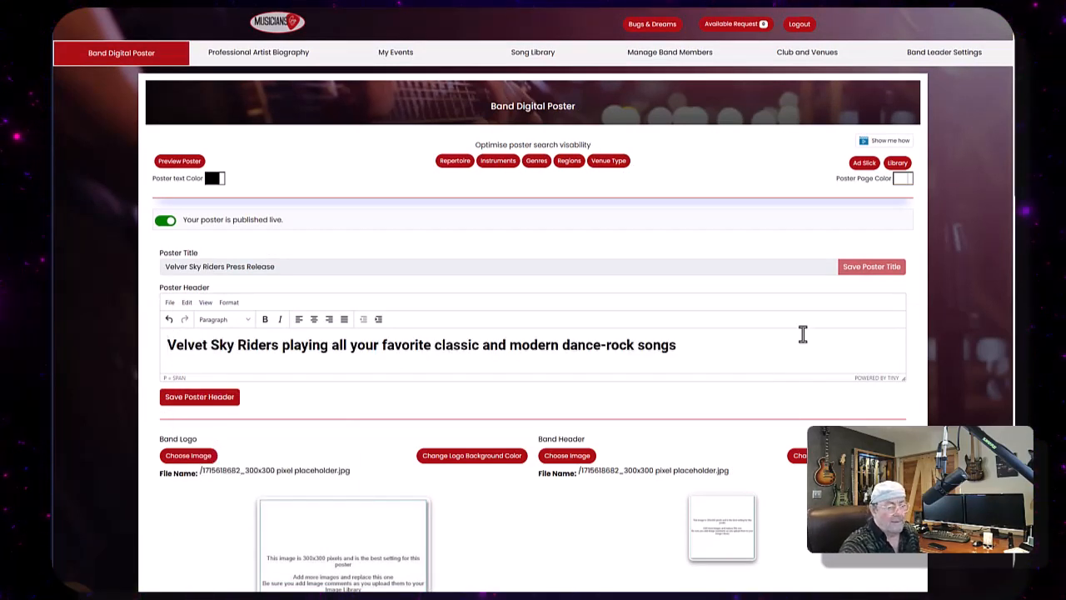
{"action": "left_click", "coordinate": [314, 320]}
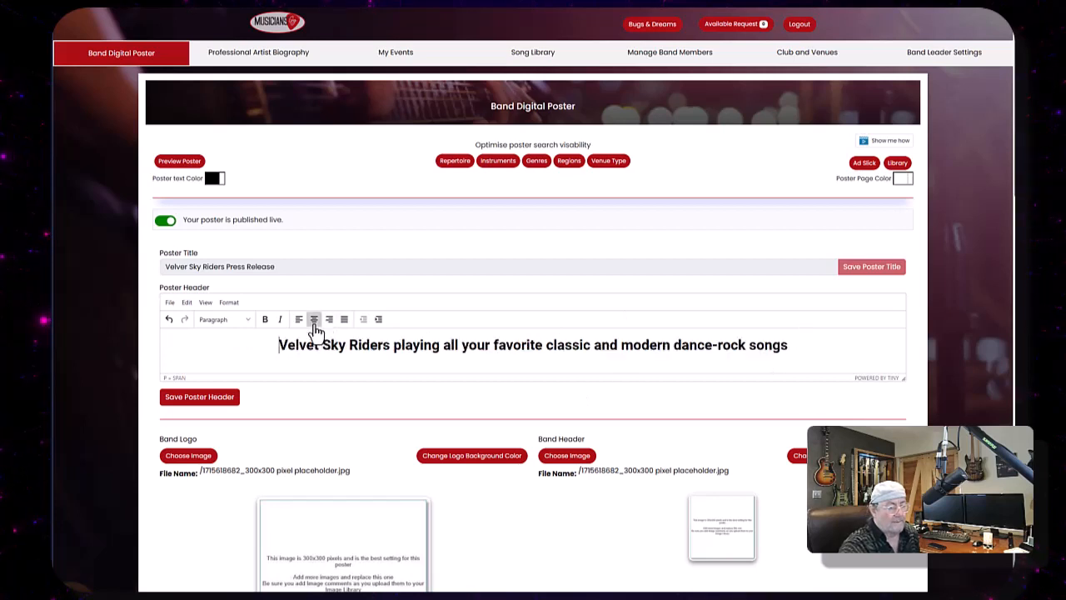
{"action": "left_click", "coordinate": [210, 401]}
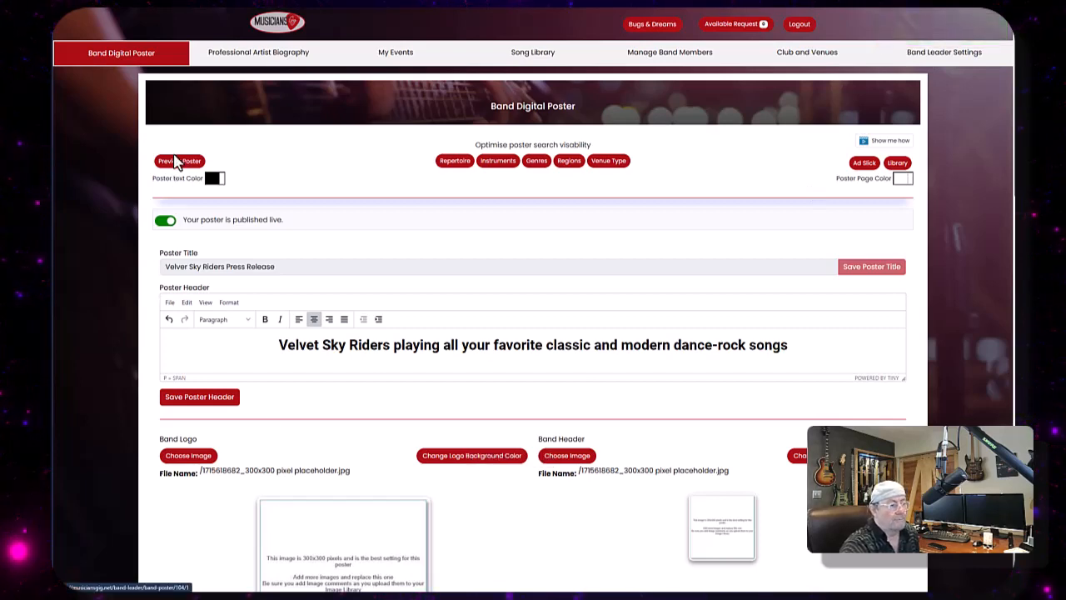
- Preview the poster with its new header and go back to editing it
{"action": "left_click", "coordinate": [179, 161]}
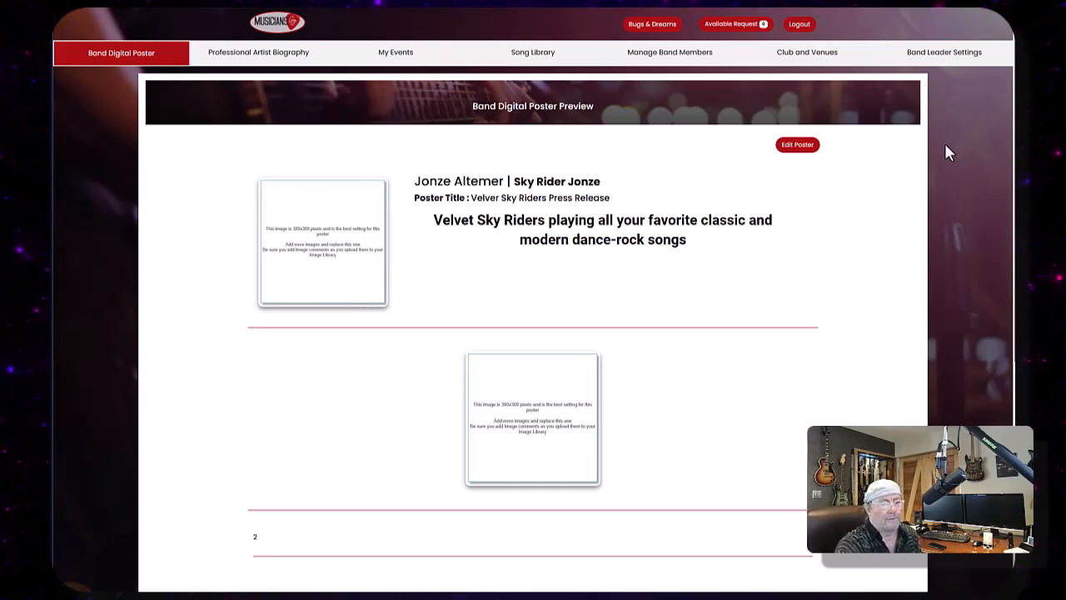
{"action": "left_click", "coordinate": [792, 154]}
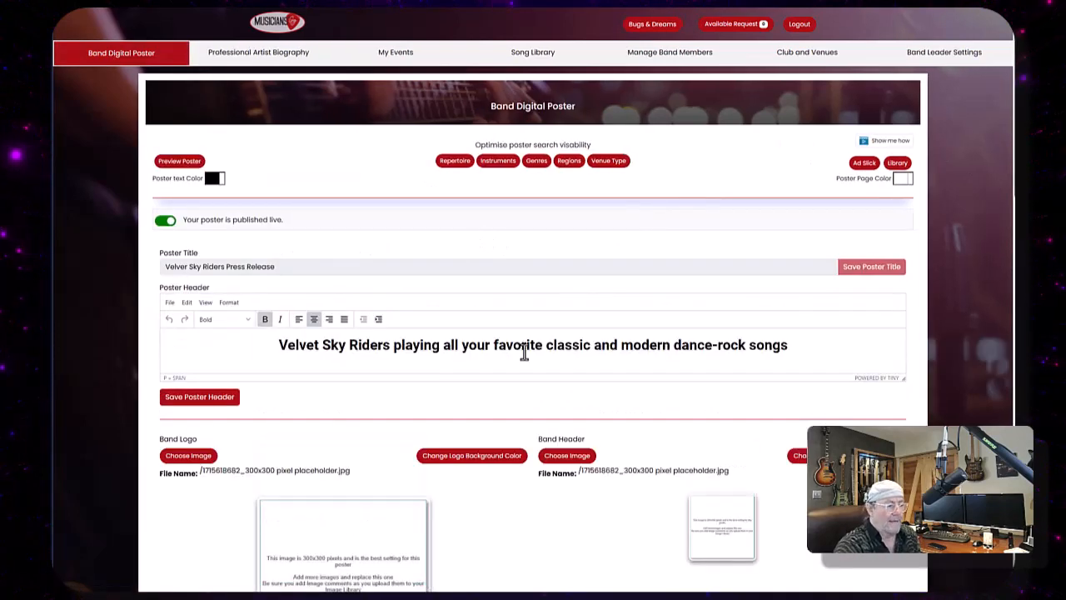
- Set the band logo to the live band guitarist photo from the image library
{"action": "scroll", "coordinate": [492, 404], "scroll_direction": "down", "scroll_amount": 5}
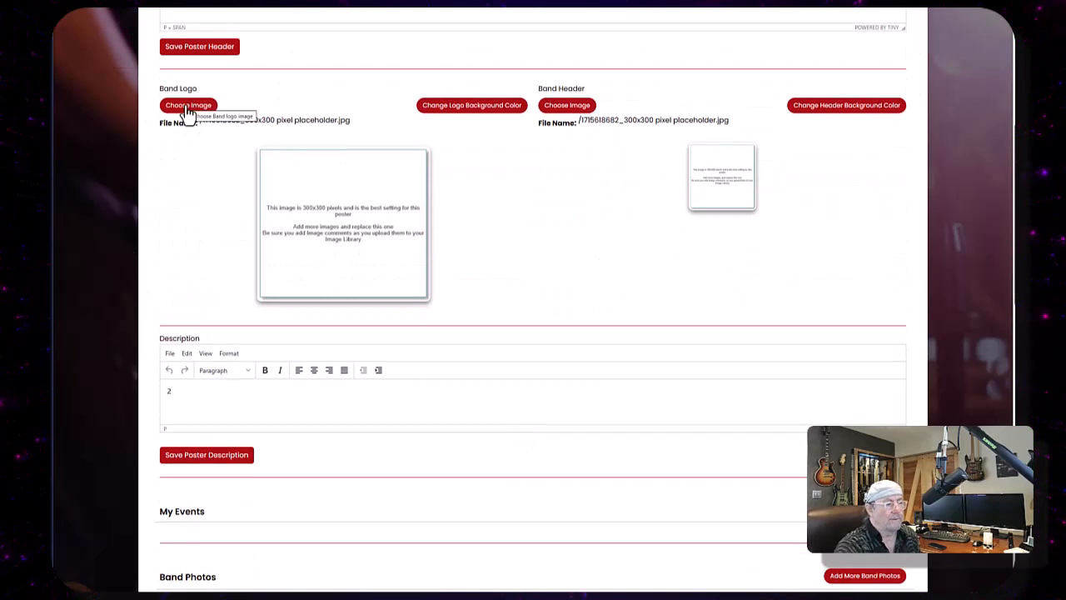
{"action": "left_click", "coordinate": [188, 106]}
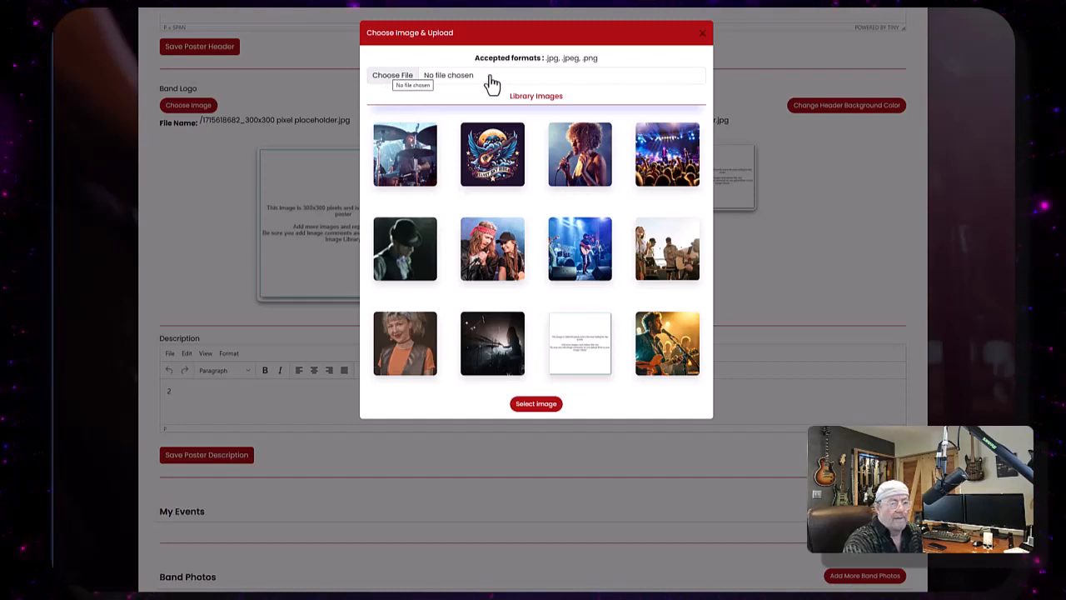
{"action": "left_click", "coordinate": [402, 77]}
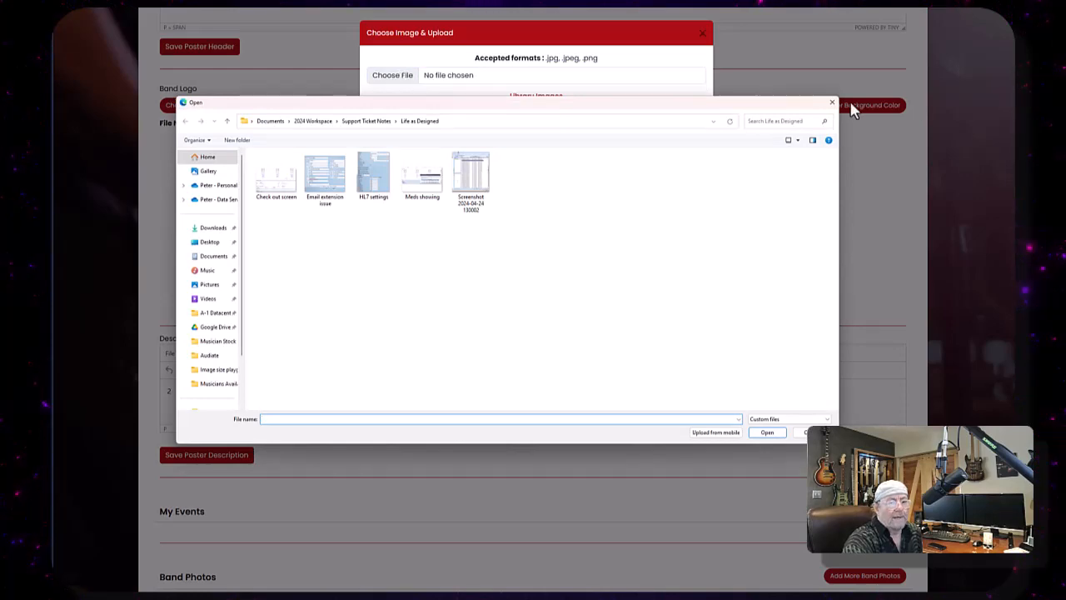
{"action": "left_click", "coordinate": [832, 104]}
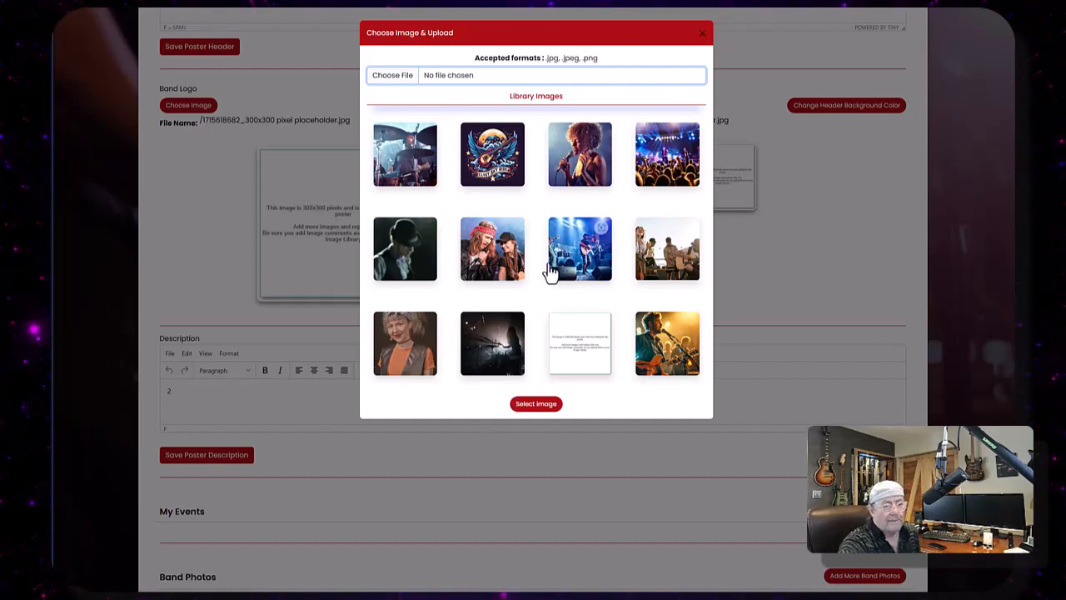
{"action": "left_click", "coordinate": [664, 354]}
{"action": "left_click", "coordinate": [540, 405]}
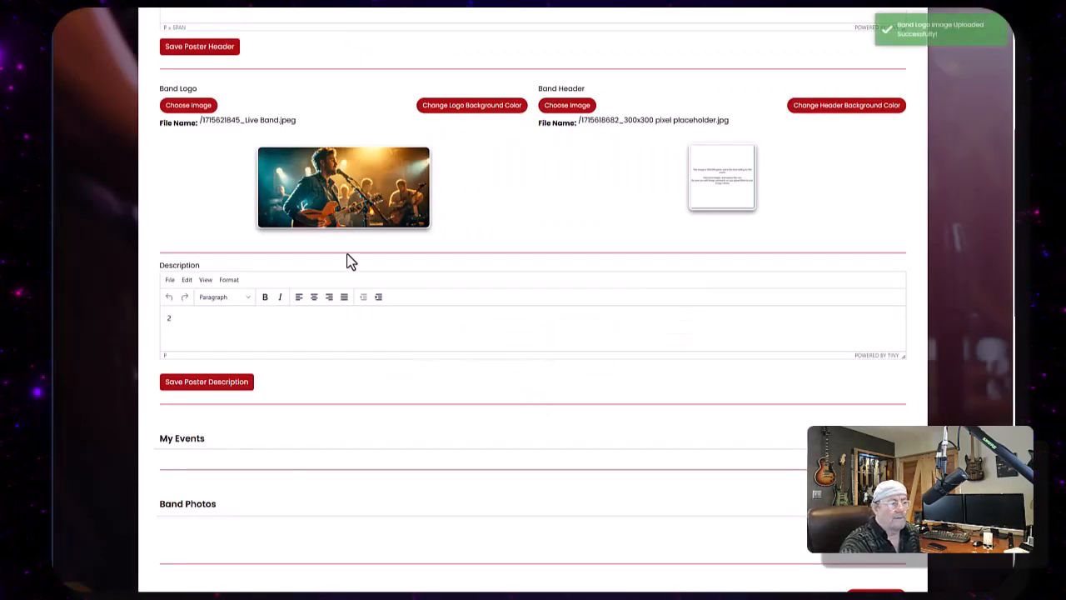
- Replace the band logo with the Velver Sky riders band logo.png library image
{"action": "left_click", "coordinate": [200, 108]}
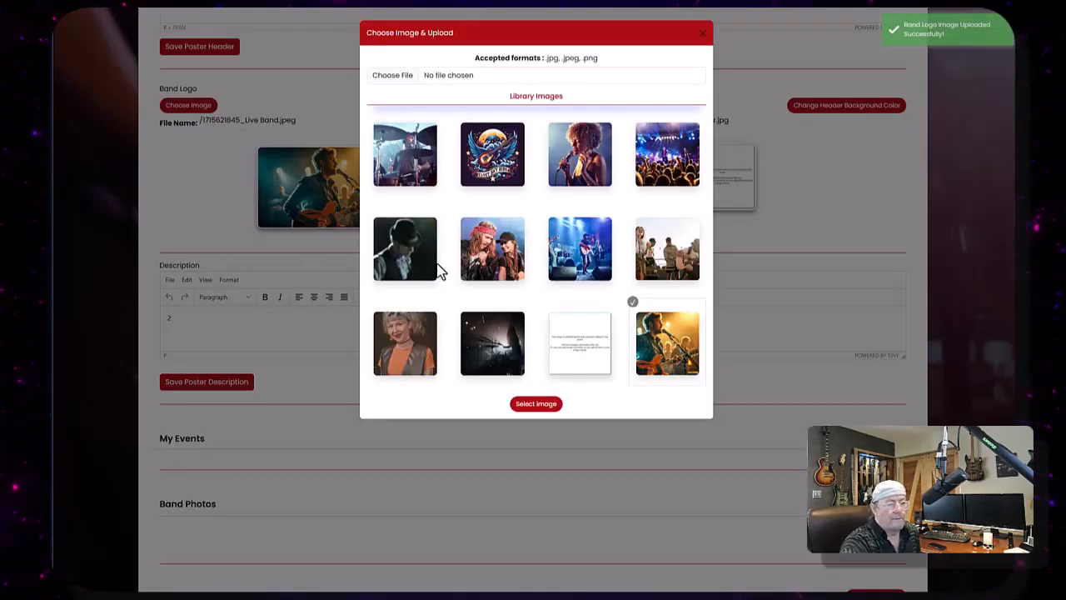
{"action": "left_click", "coordinate": [494, 157]}
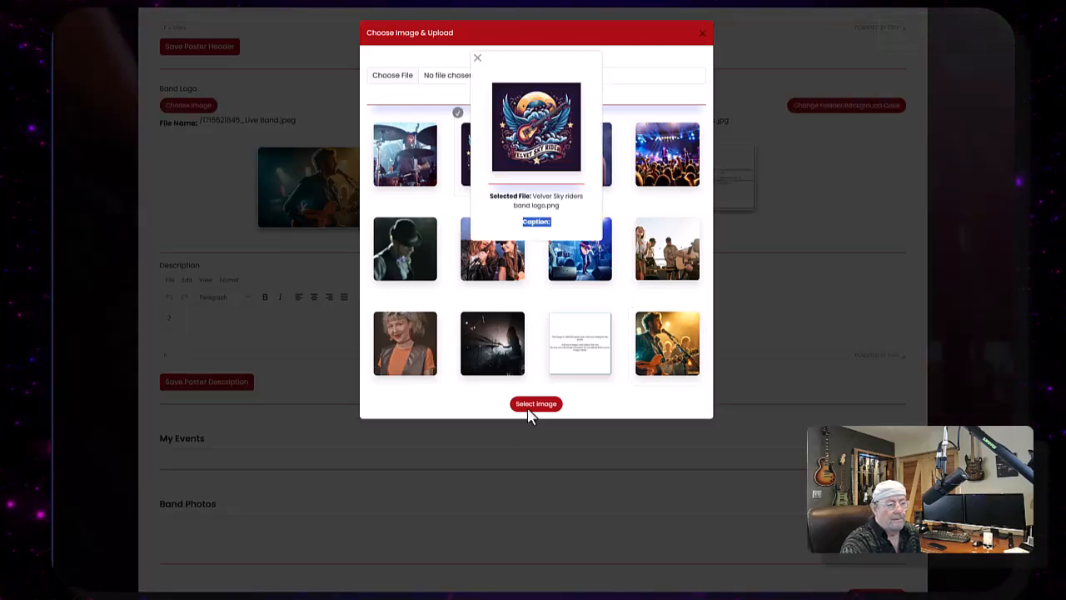
{"action": "left_click", "coordinate": [528, 408]}
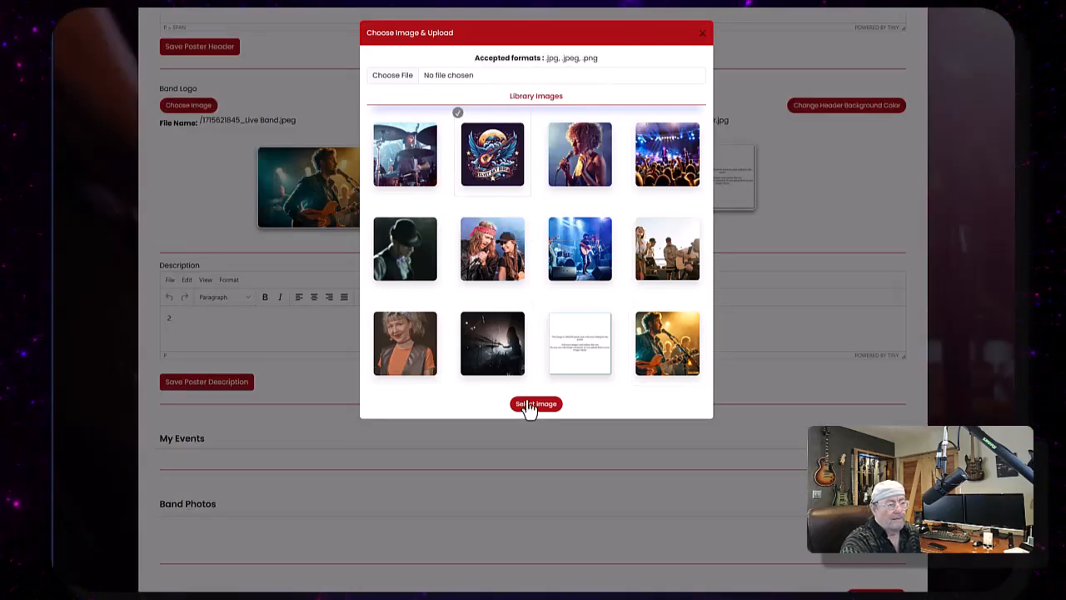
{"action": "left_click", "coordinate": [528, 407]}
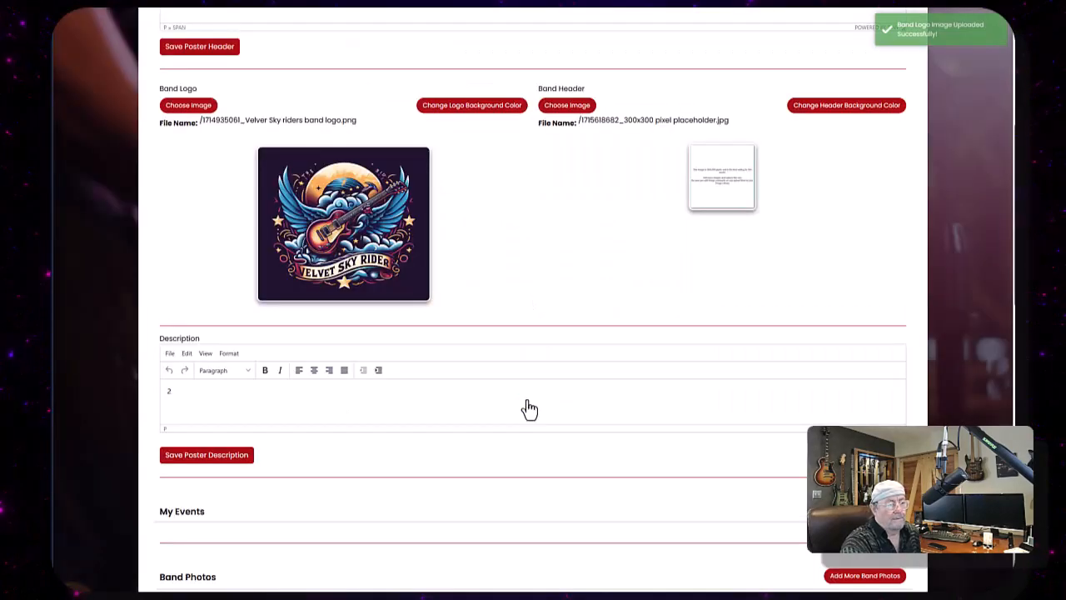
- Set the band header image to Live Band.jpeg from the image library
{"action": "left_click", "coordinate": [571, 112]}
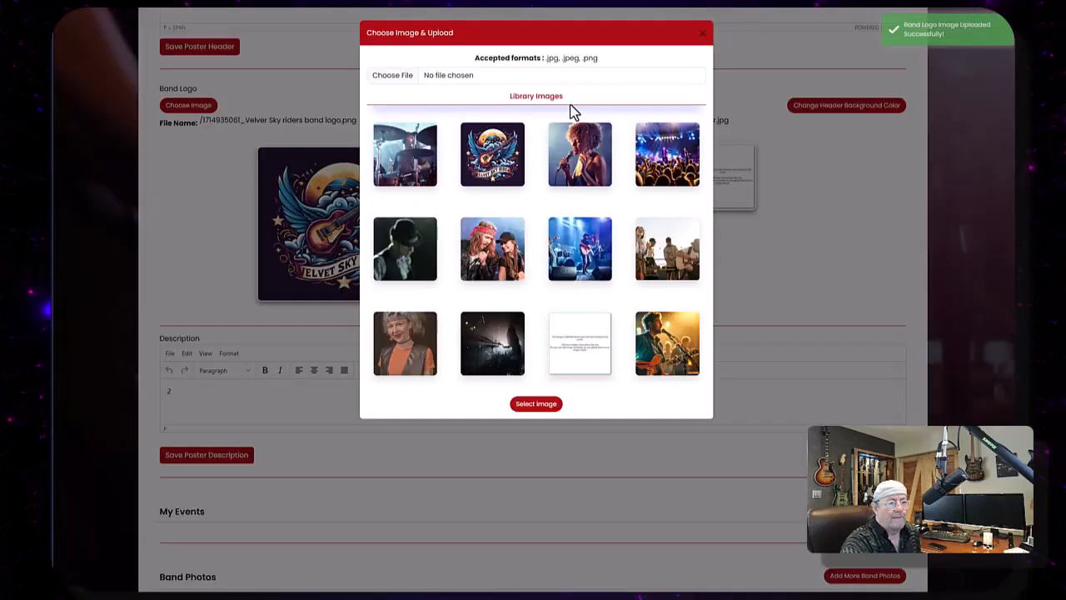
{"action": "left_click", "coordinate": [671, 354]}
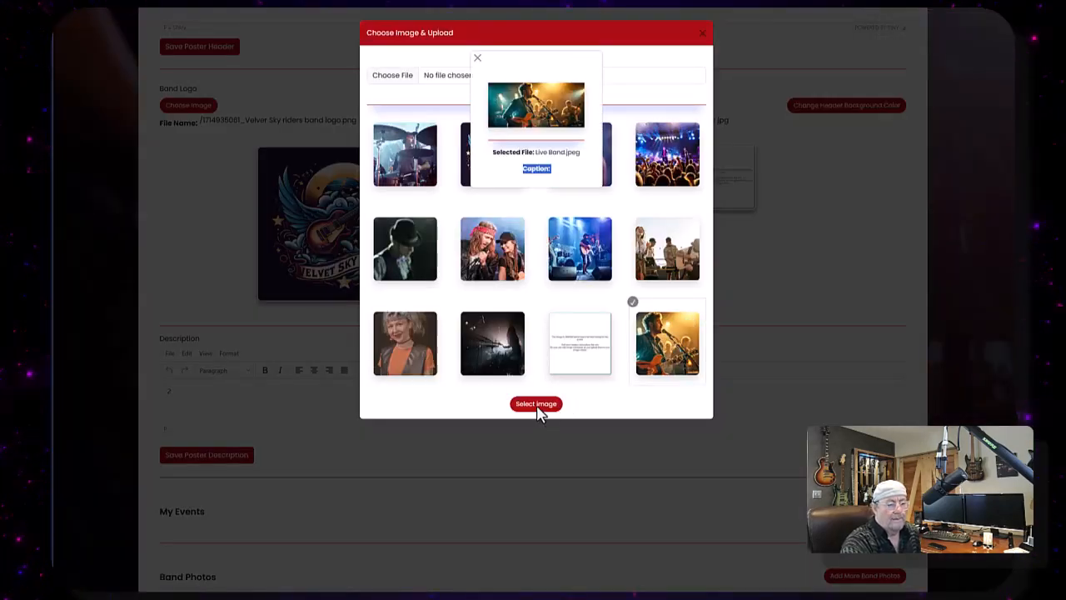
{"action": "left_click", "coordinate": [537, 405]}
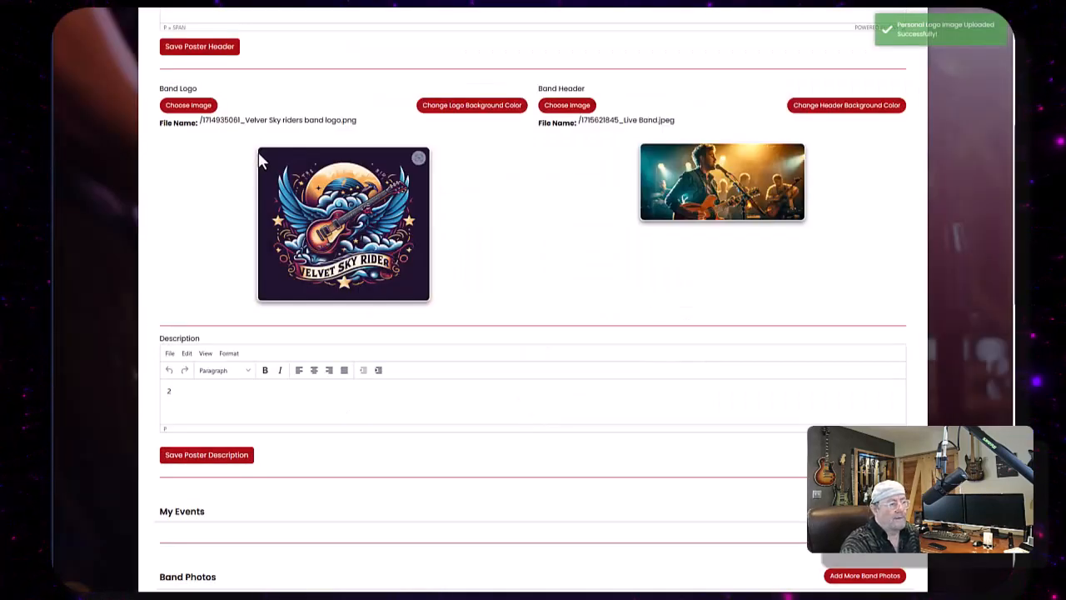
- Preview the poster with its new band header image and return to editing it
{"action": "scroll", "coordinate": [258, 154], "scroll_direction": "up", "scroll_amount": 2}
{"action": "scroll", "coordinate": [329, 241], "scroll_direction": "up", "scroll_amount": 2}
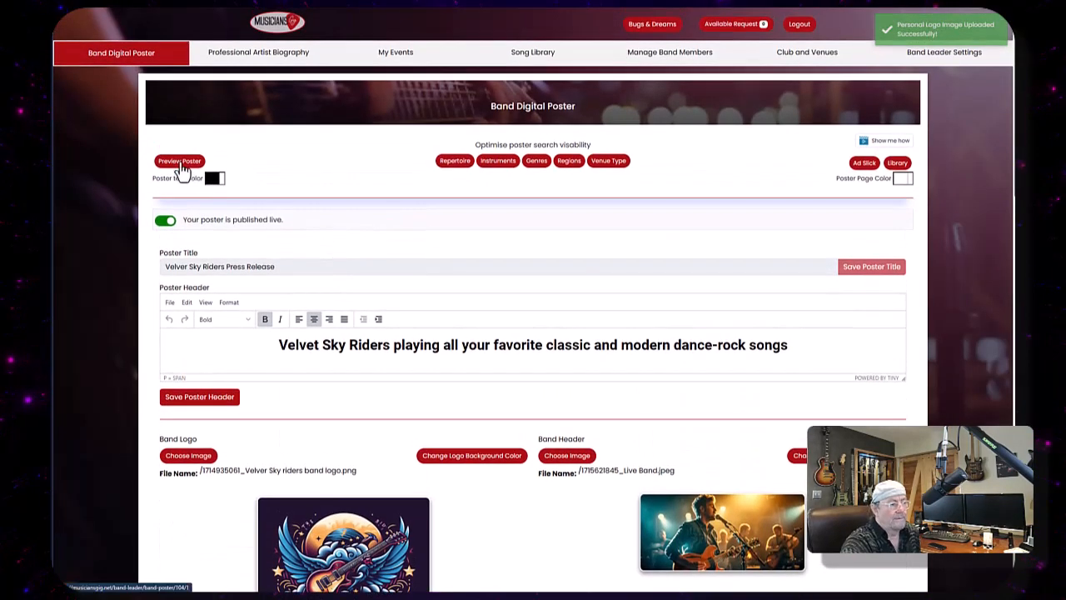
{"action": "left_click", "coordinate": [181, 167]}
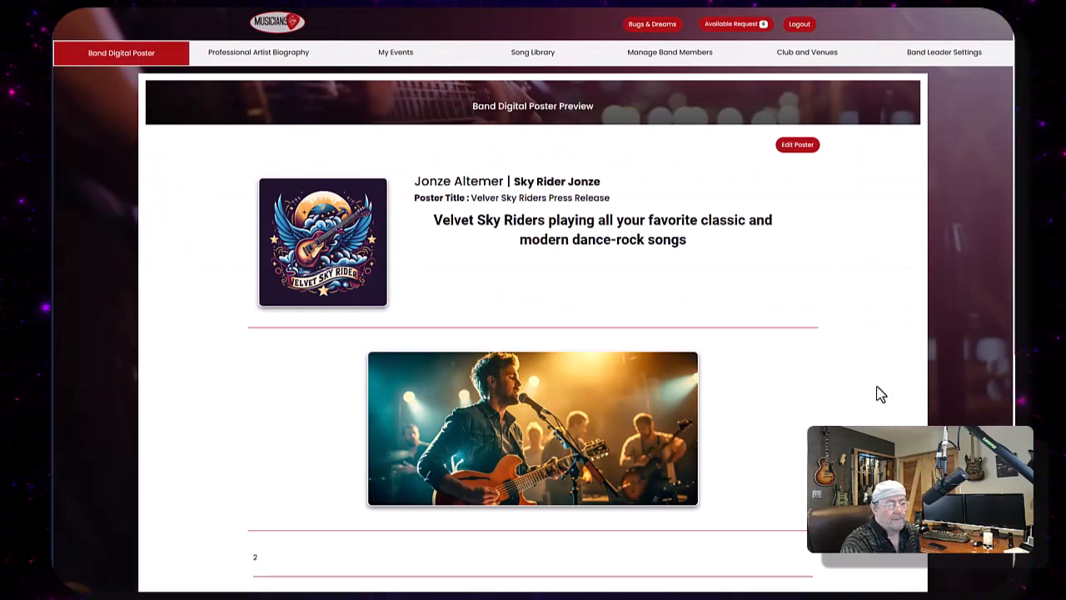
{"action": "scroll", "coordinate": [690, 336], "scroll_direction": "down", "scroll_amount": 2}
{"action": "scroll", "coordinate": [825, 383], "scroll_direction": "up", "scroll_amount": 1}
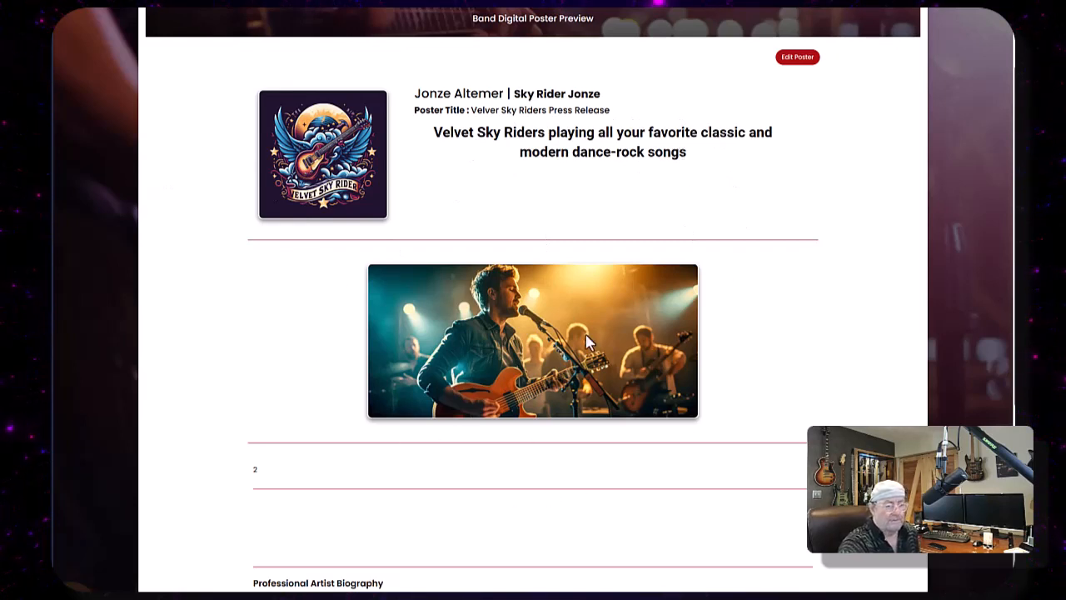
{"action": "left_click", "coordinate": [798, 58]}
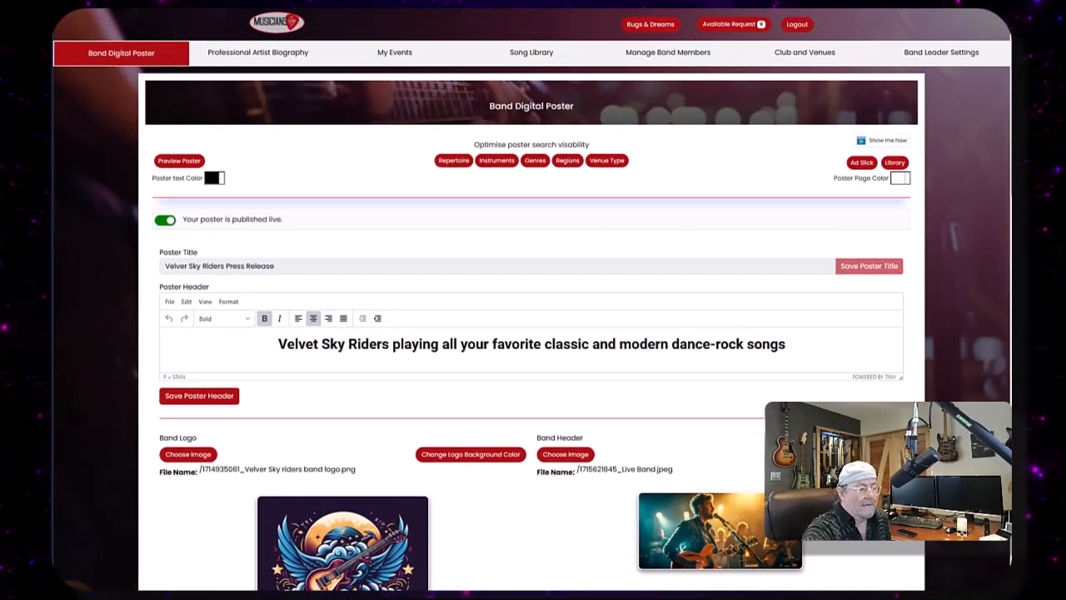
- Enlarge the description editor, clear its placeholder text and paste in the band description
{"action": "scroll", "coordinate": [528, 383], "scroll_direction": "down", "scroll_amount": 2}
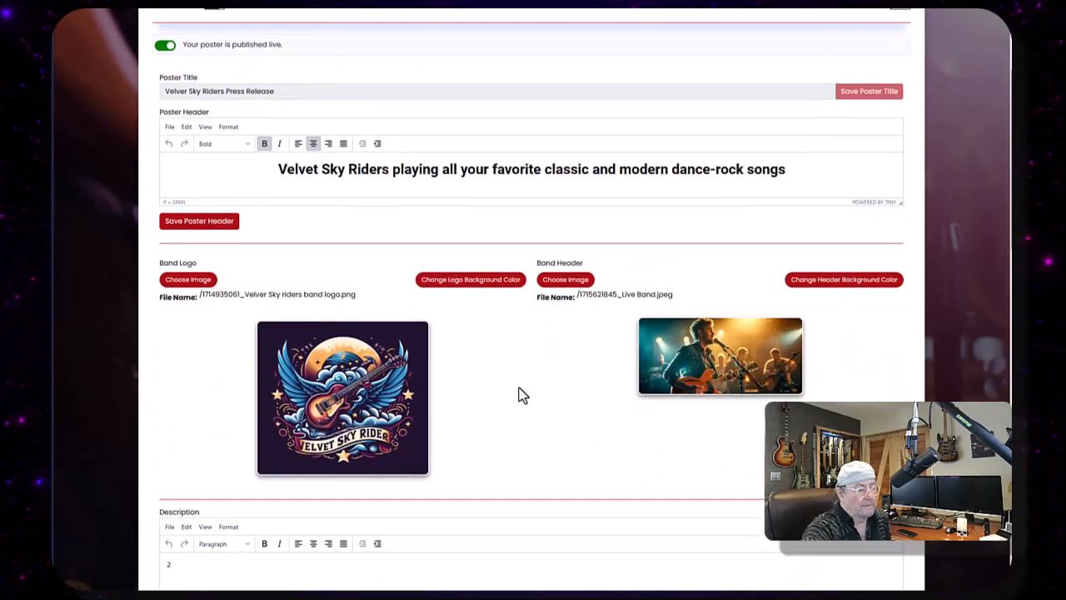
{"action": "scroll", "coordinate": [507, 374], "scroll_direction": "down", "scroll_amount": 1}
{"action": "scroll", "coordinate": [502, 361], "scroll_direction": "down", "scroll_amount": 2}
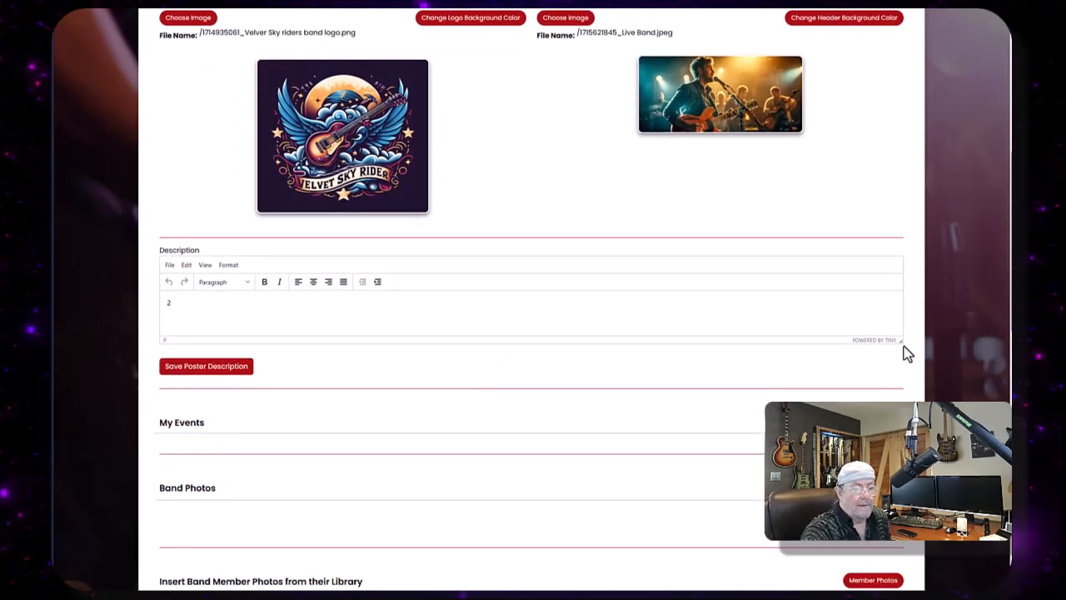
{"action": "left_click_drag", "start_coordinate": [900, 342], "coordinate": [916, 580]}
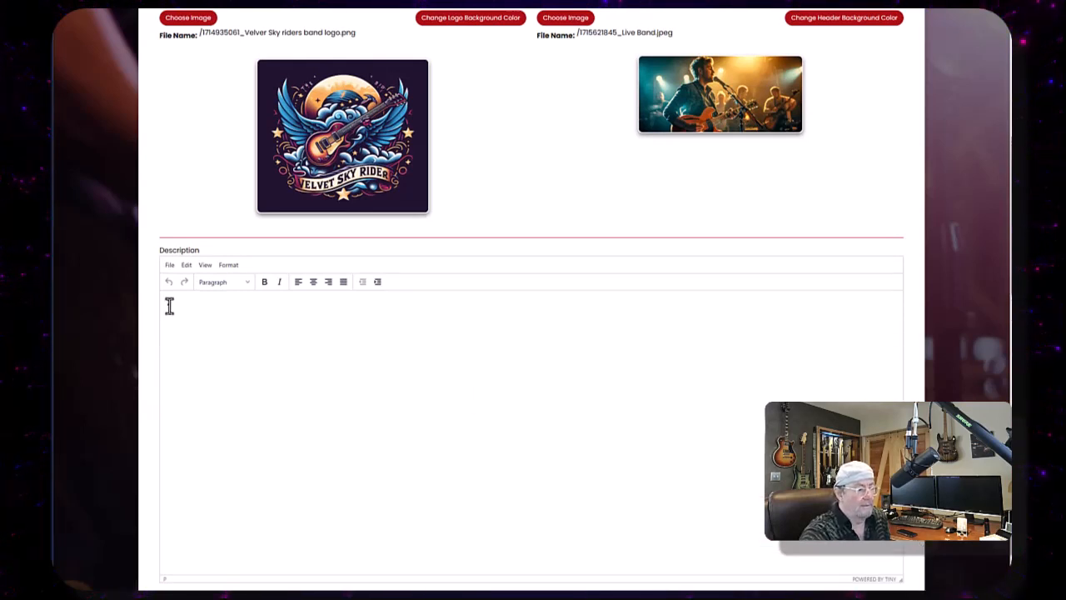
{"action": "left_click", "coordinate": [169, 305]}
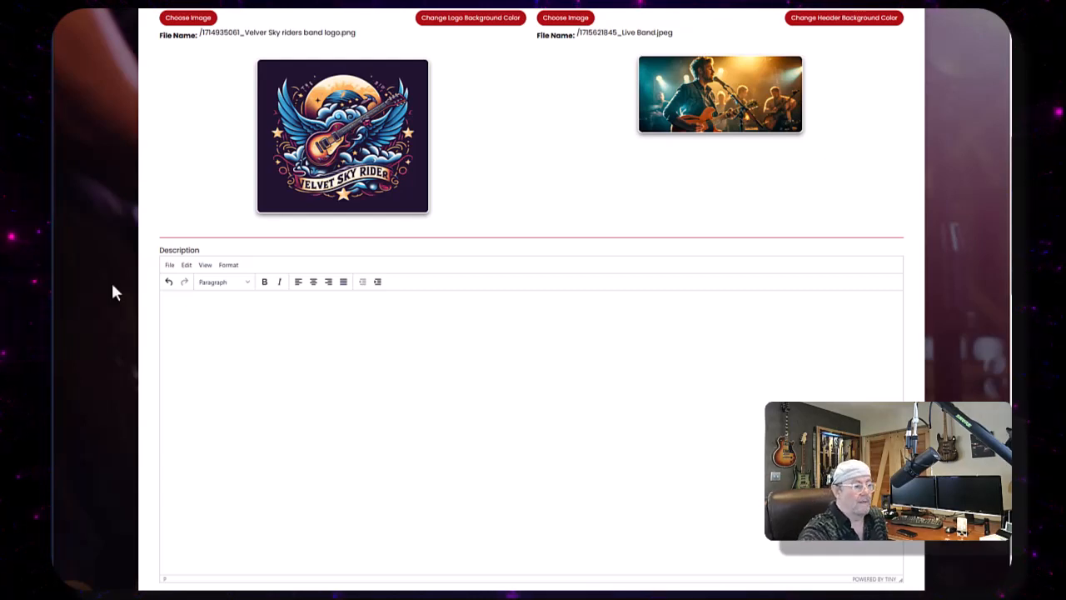
{"action": "scroll", "coordinate": [230, 352], "scroll_direction": "up", "scroll_amount": 1}
{"action": "right_click", "coordinate": [223, 395]}
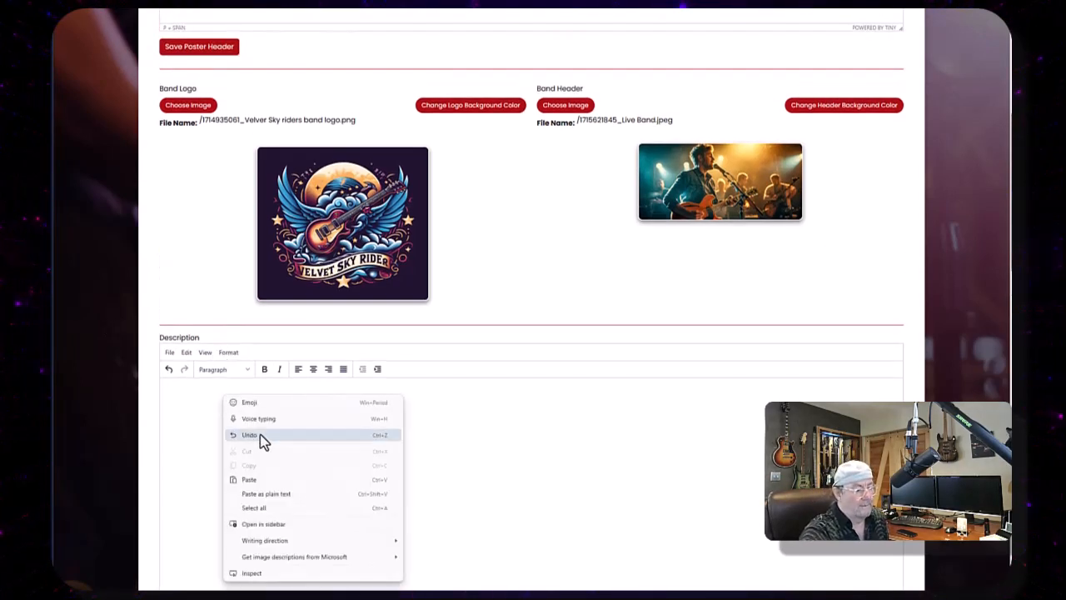
{"action": "left_click", "coordinate": [255, 478]}
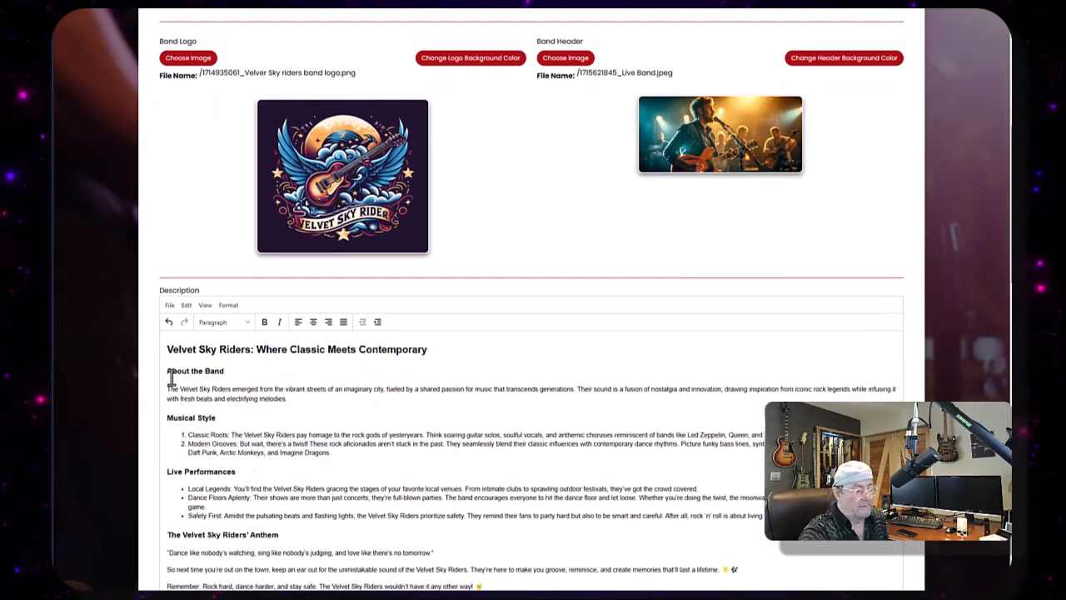
- Center the description's main heading and save the poster description
{"action": "left_click", "coordinate": [167, 350]}
{"action": "left_click", "coordinate": [314, 325]}
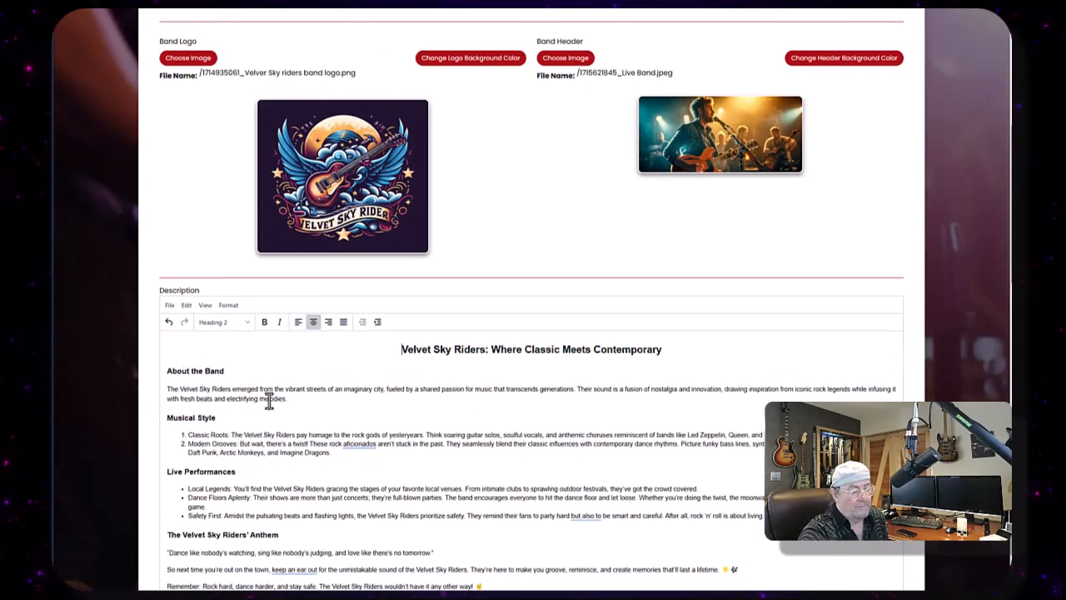
{"action": "scroll", "coordinate": [269, 400], "scroll_direction": "down", "scroll_amount": 3}
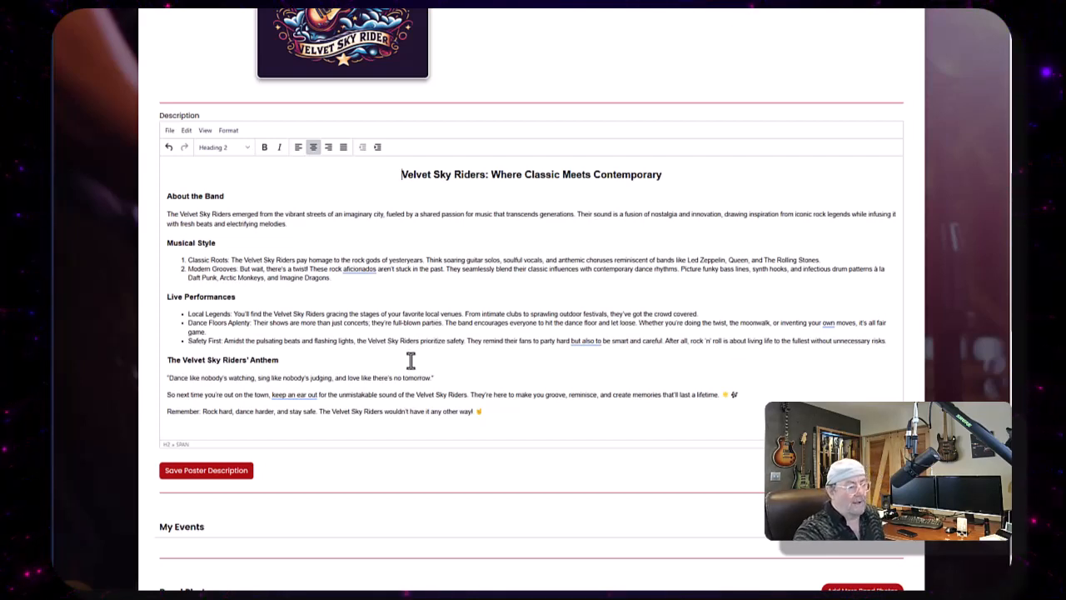
{"action": "left_click", "coordinate": [212, 476]}
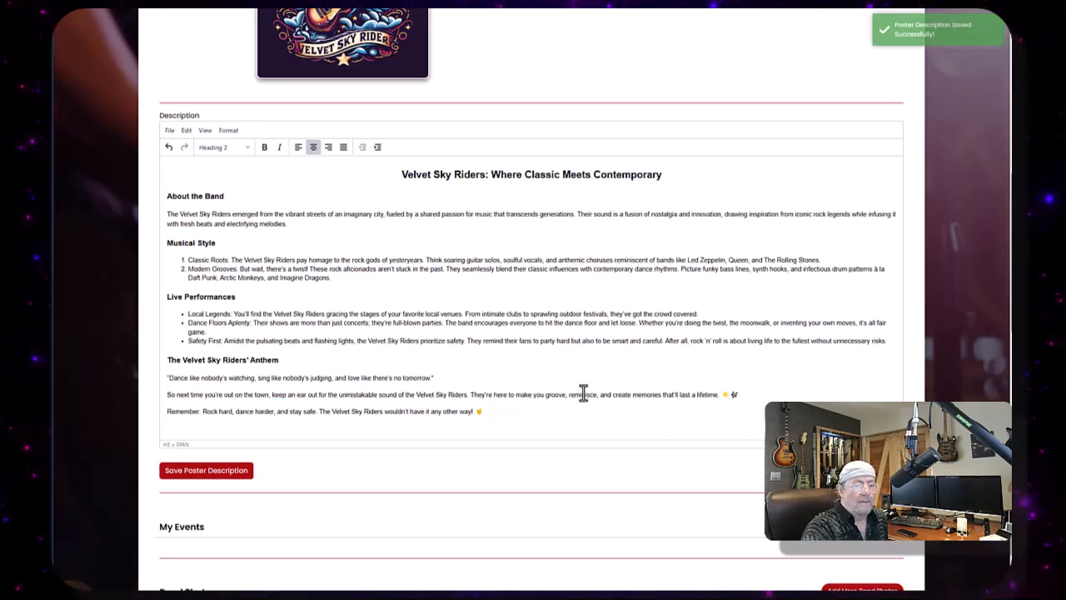
- Preview the poster with its new description and go back to editing it
{"action": "scroll", "coordinate": [584, 393], "scroll_direction": "up", "scroll_amount": 2}
{"action": "scroll", "coordinate": [584, 393], "scroll_direction": "up", "scroll_amount": 3}
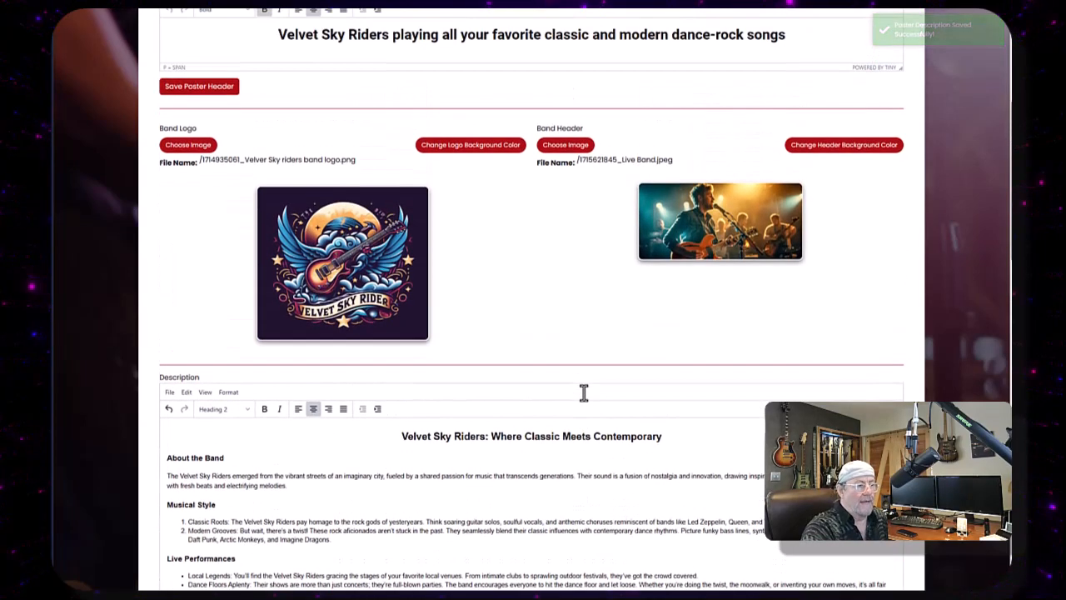
{"action": "scroll", "coordinate": [584, 401], "scroll_direction": "up", "scroll_amount": 2}
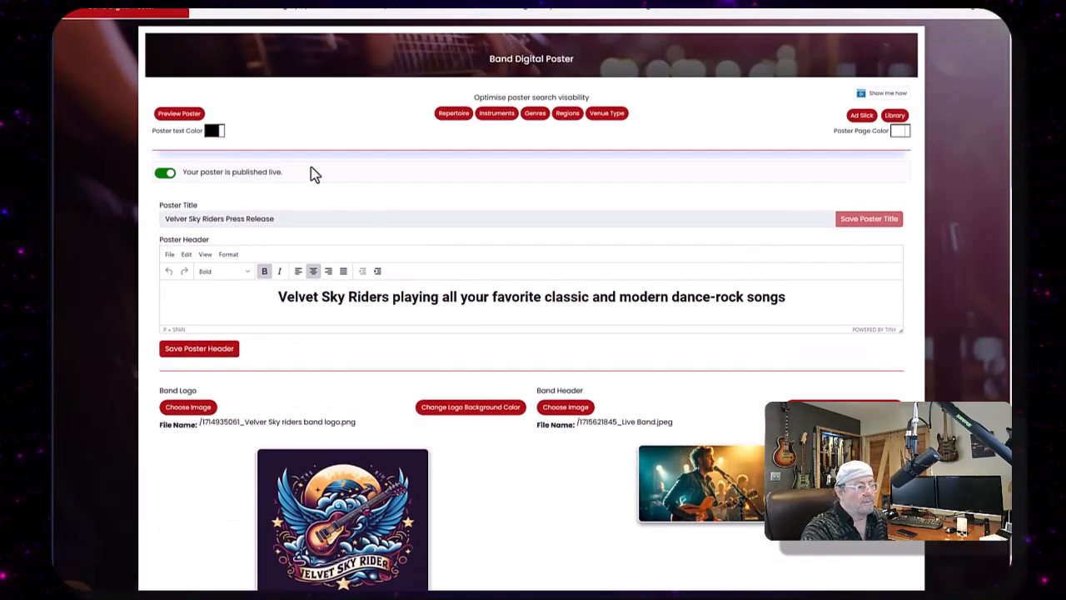
{"action": "left_click", "coordinate": [176, 115]}
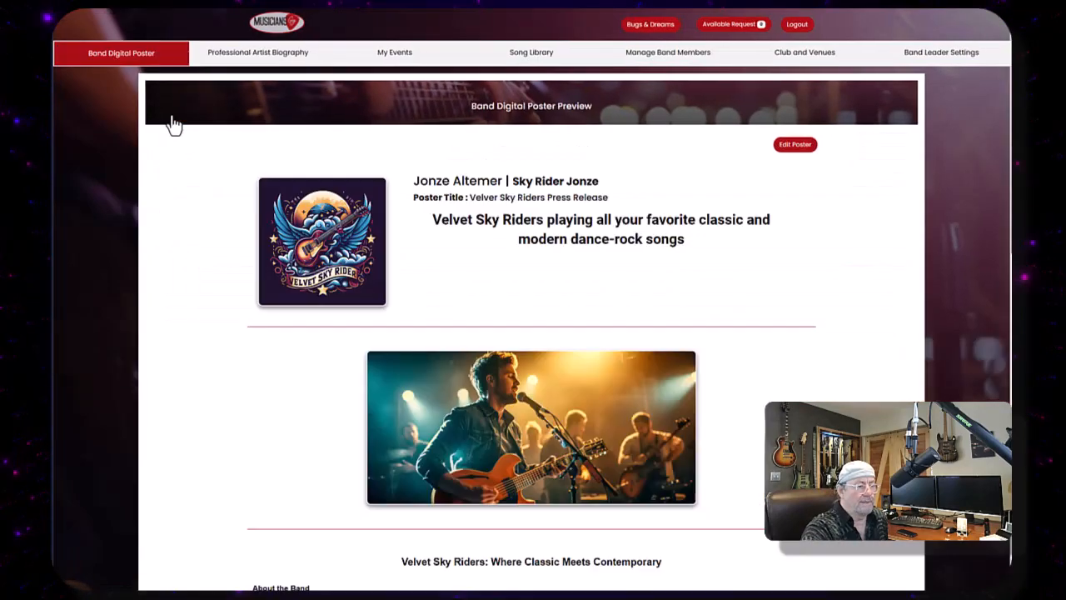
{"action": "scroll", "coordinate": [171, 307], "scroll_direction": "down", "scroll_amount": 5}
{"action": "scroll", "coordinate": [167, 257], "scroll_direction": "down", "scroll_amount": 5}
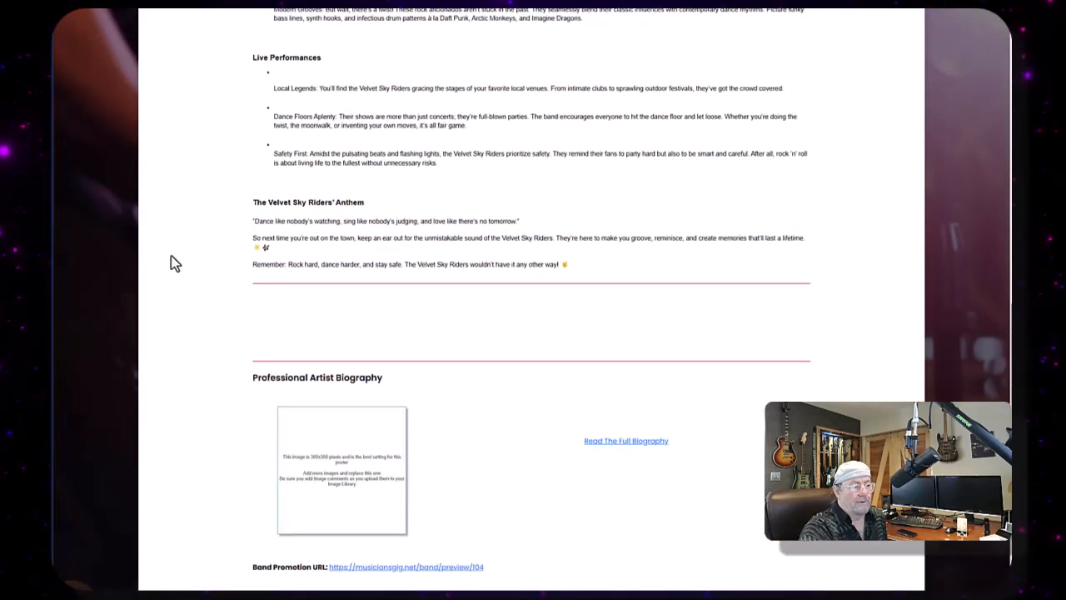
{"action": "scroll", "coordinate": [581, 316], "scroll_direction": "up", "scroll_amount": 6}
{"action": "scroll", "coordinate": [581, 316], "scroll_direction": "up", "scroll_amount": 5}
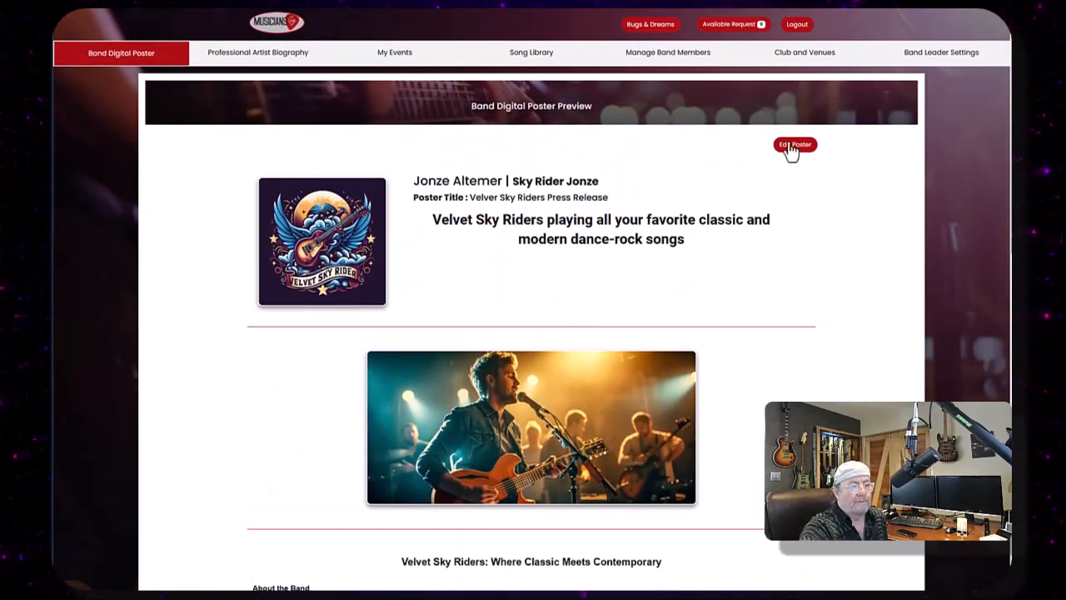
{"action": "left_click", "coordinate": [789, 144]}
- Add the Huey and Deloris.jpg library image as a band photo, captioned with the two performers' names followed by live
{"action": "scroll", "coordinate": [533, 334], "scroll_direction": "down", "scroll_amount": 10}
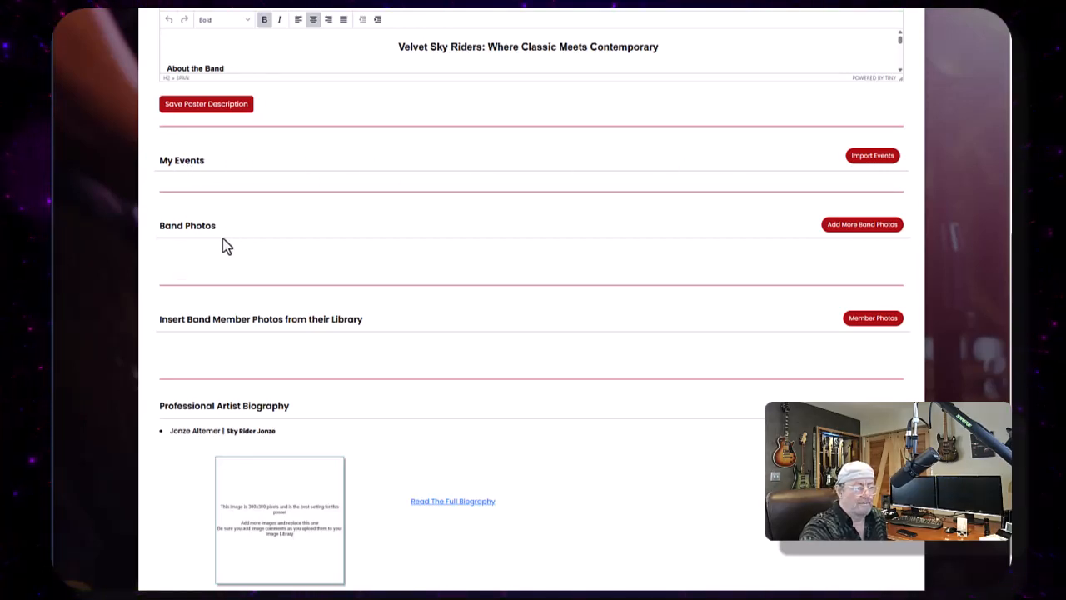
{"action": "left_click", "coordinate": [853, 231]}
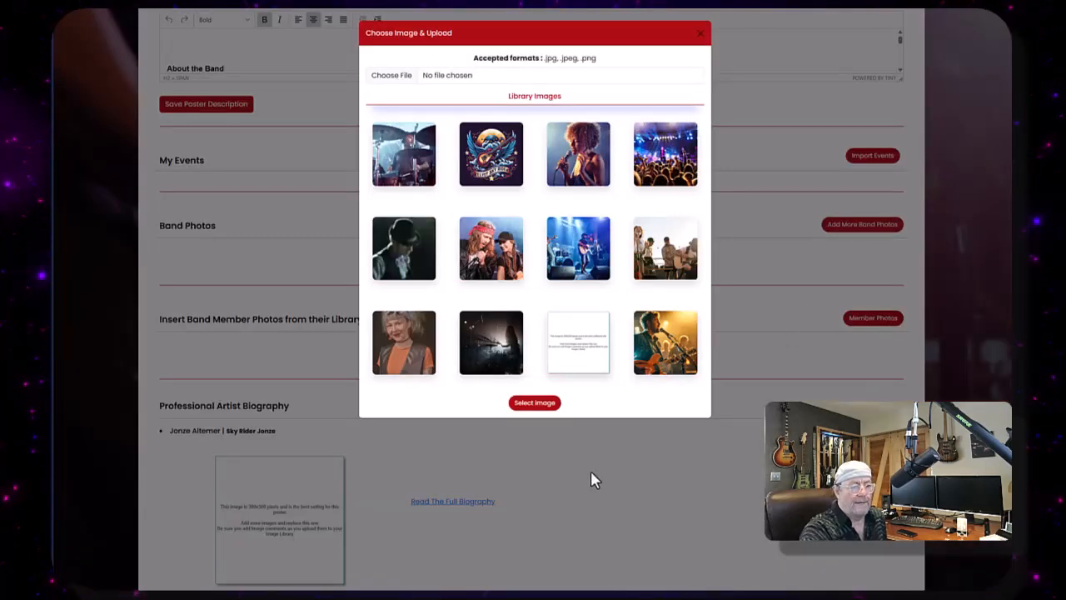
{"action": "left_click", "coordinate": [494, 249]}
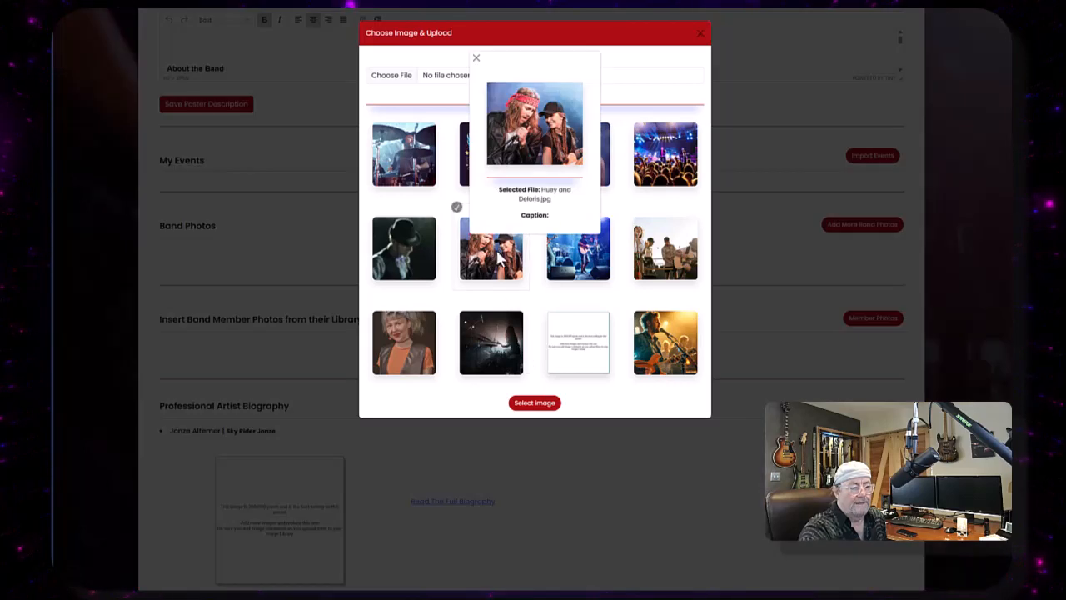
{"action": "left_click", "coordinate": [516, 407]}
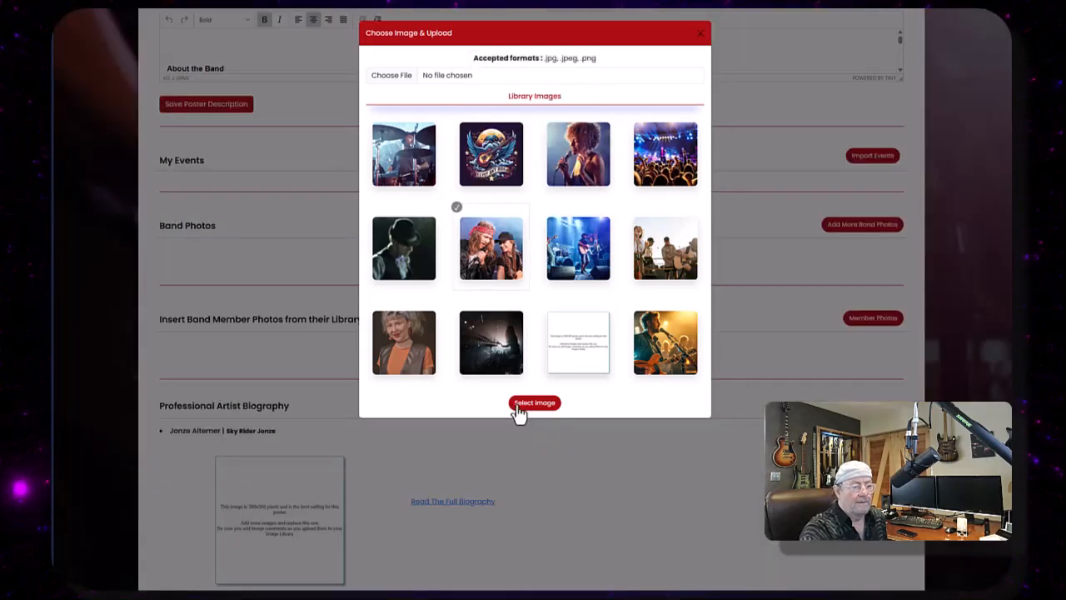
{"action": "left_click", "coordinate": [534, 403]}
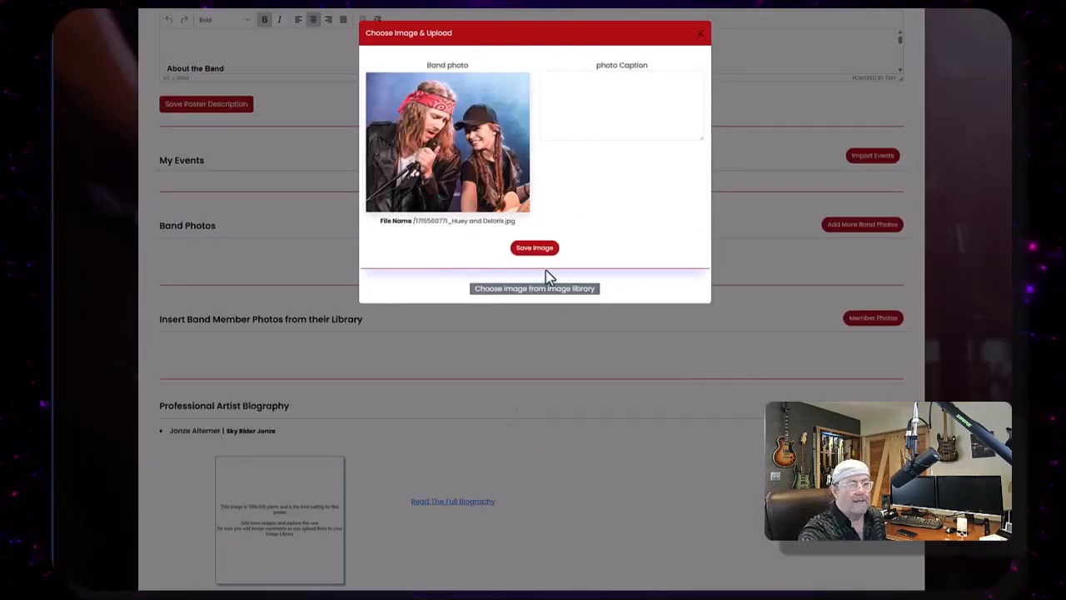
{"action": "left_click", "coordinate": [597, 83]}
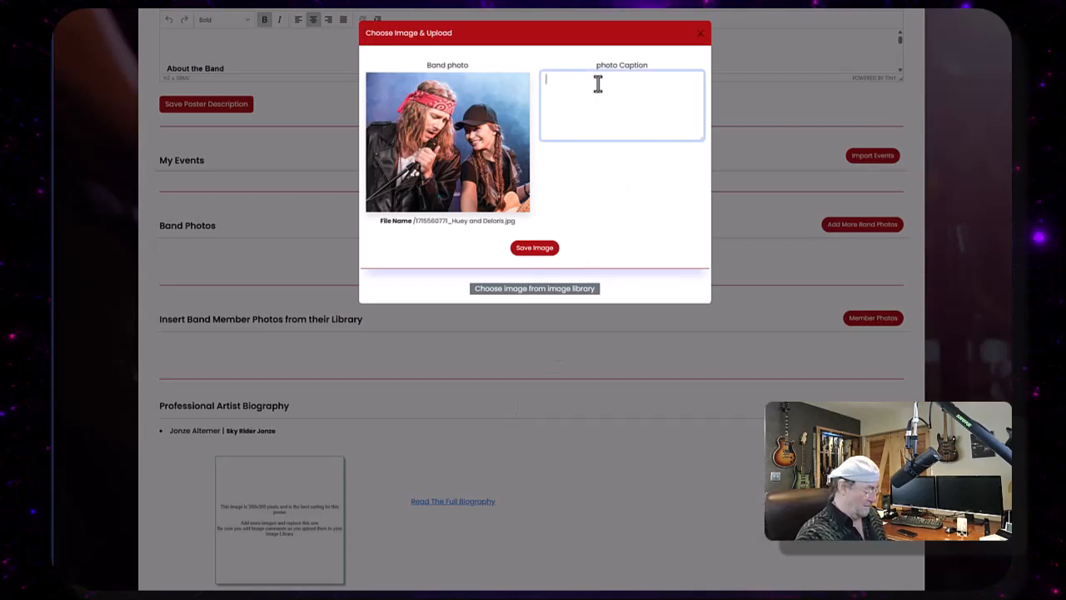
{"action": "type", "text": "Bev an"}
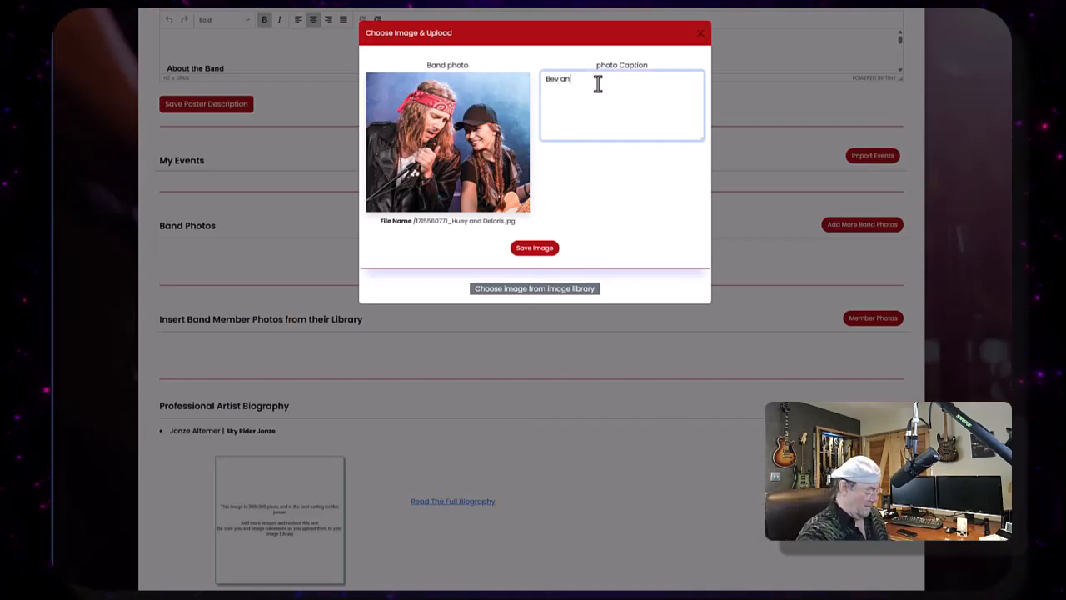
{"action": "type", "text": "d Marv"}
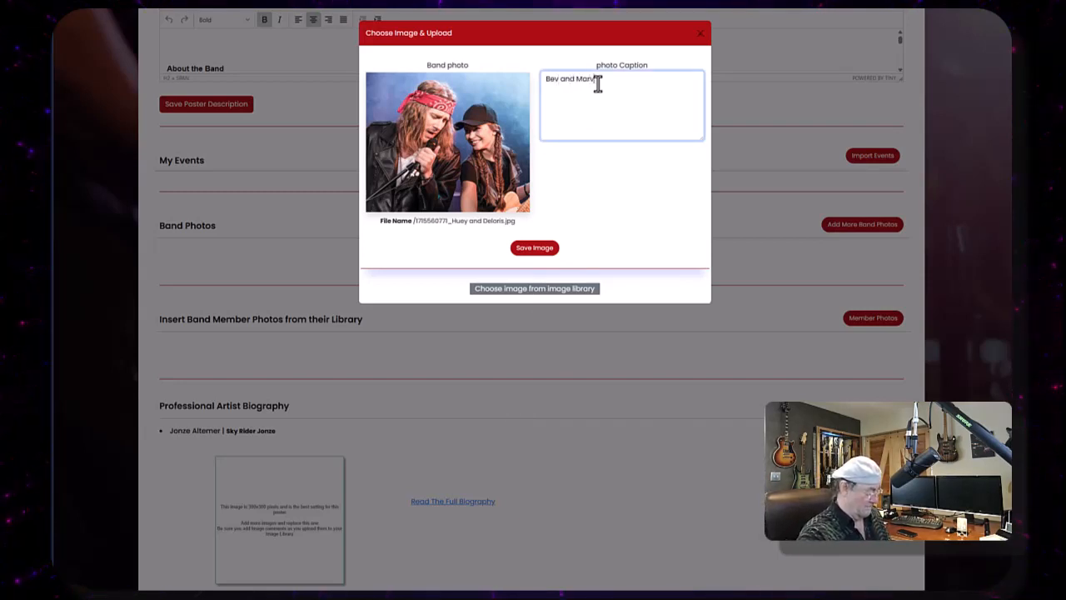
{"action": "type", "text": "in "}
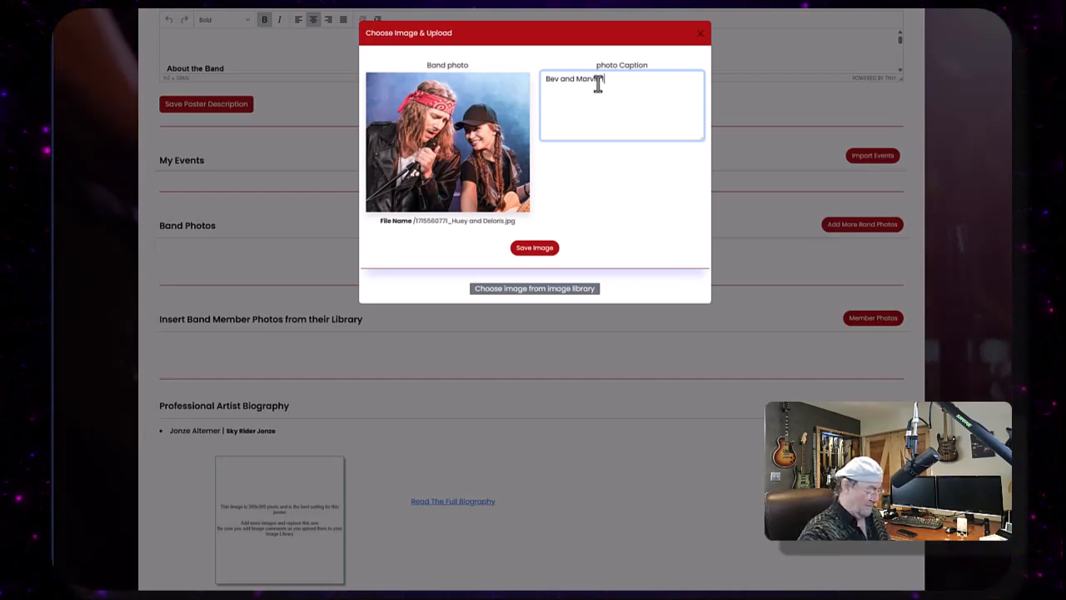
{"action": "type", "text": "live"}
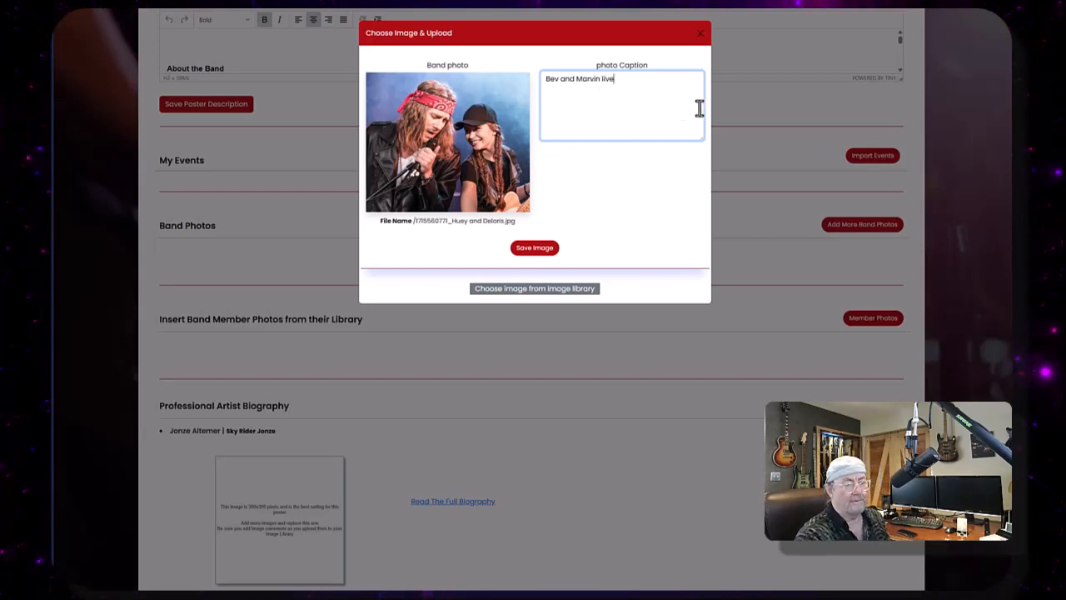
{"action": "left_click", "coordinate": [537, 250]}
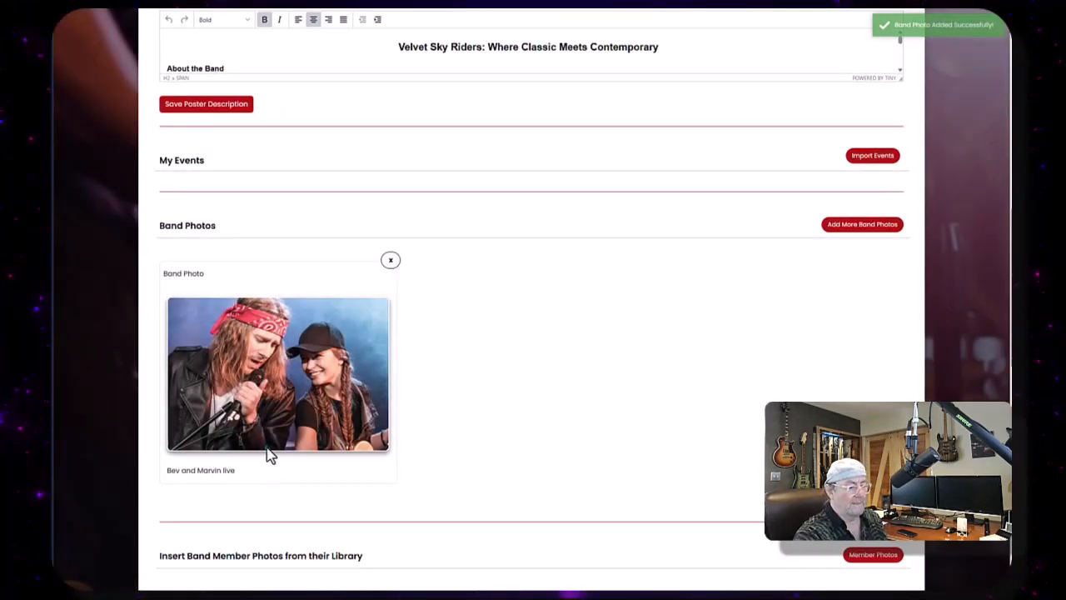
- Add the Group1.jpg library image as another band photo, captioned The last summer jam
{"action": "left_click", "coordinate": [860, 226]}
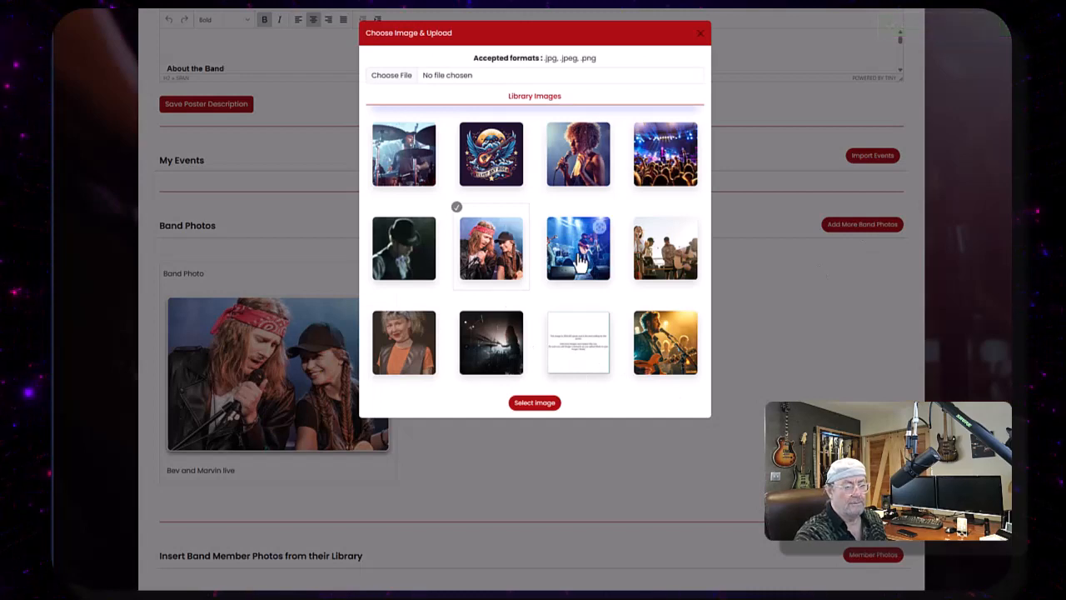
{"action": "left_click", "coordinate": [685, 259]}
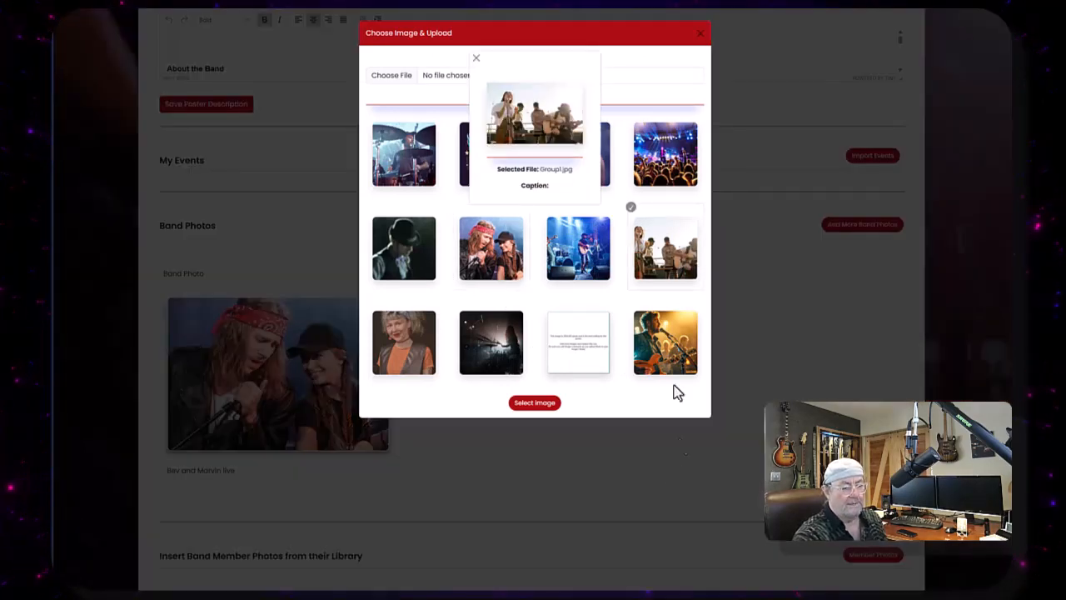
{"action": "left_click", "coordinate": [520, 416]}
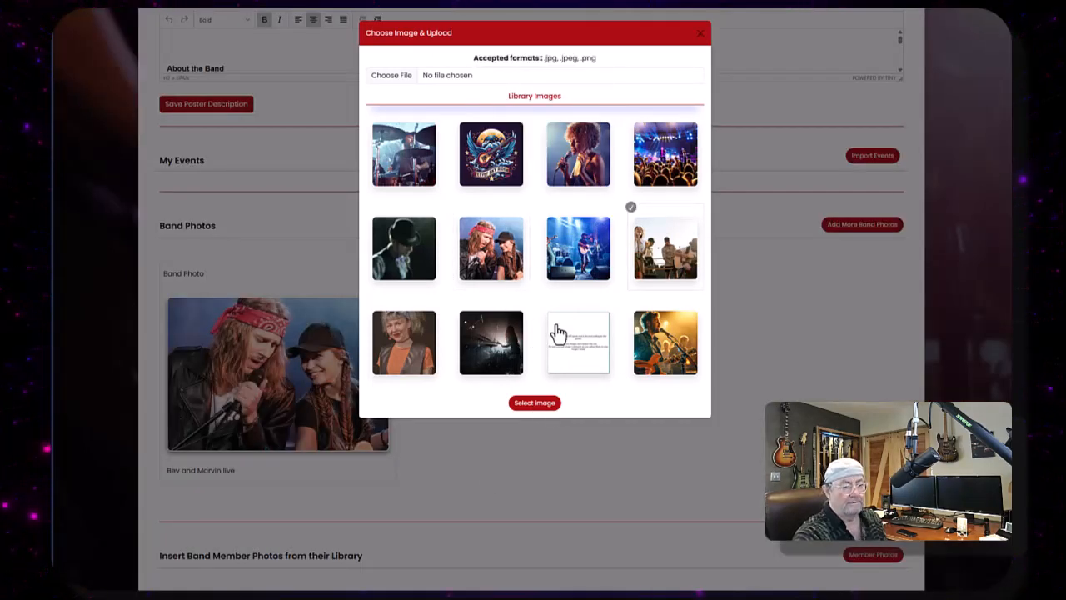
{"action": "left_click", "coordinate": [550, 403]}
{"action": "left_click", "coordinate": [607, 92]}
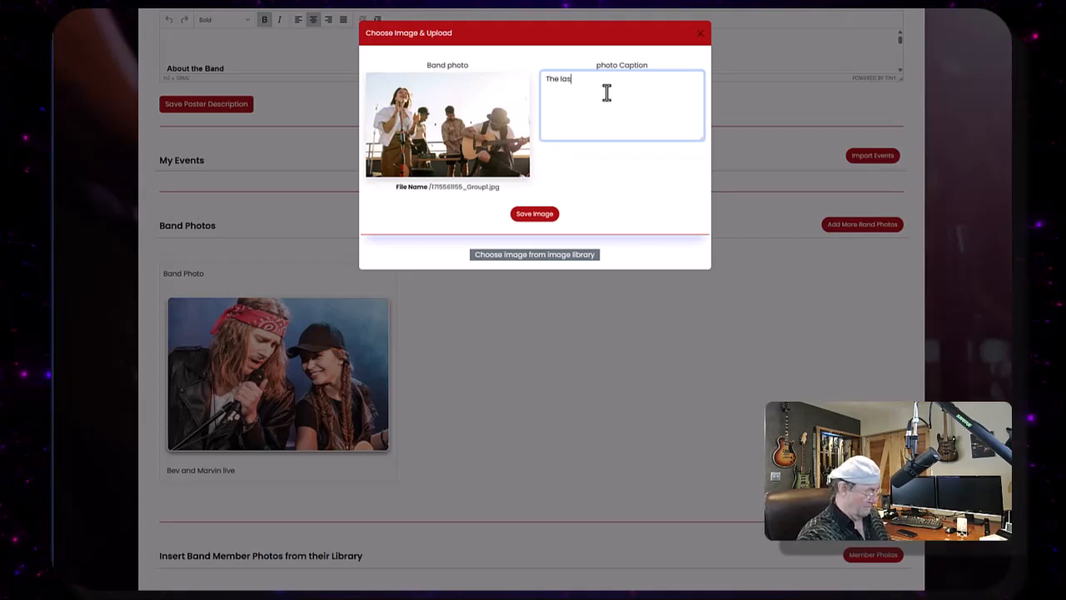
{"action": "type", "text": "The last summer"}
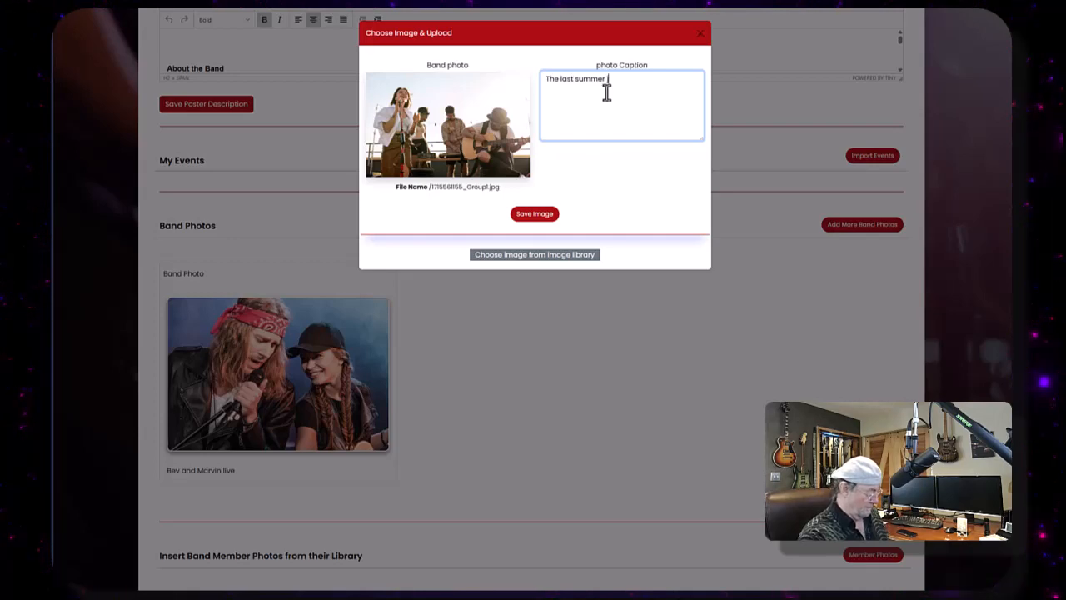
{"action": "type", "text": " jam"}
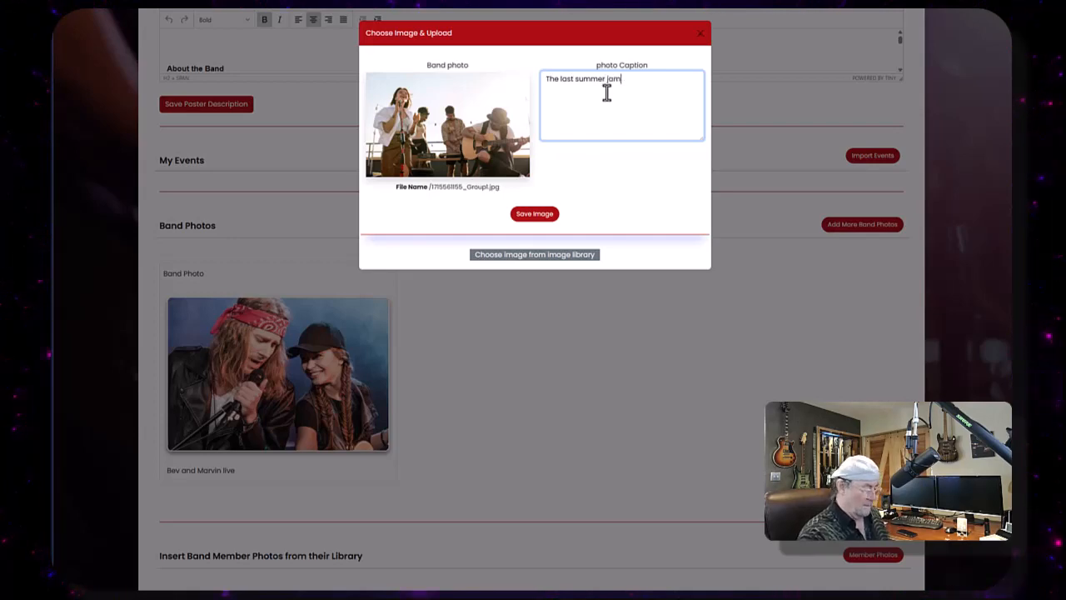
{"action": "left_click", "coordinate": [534, 214]}
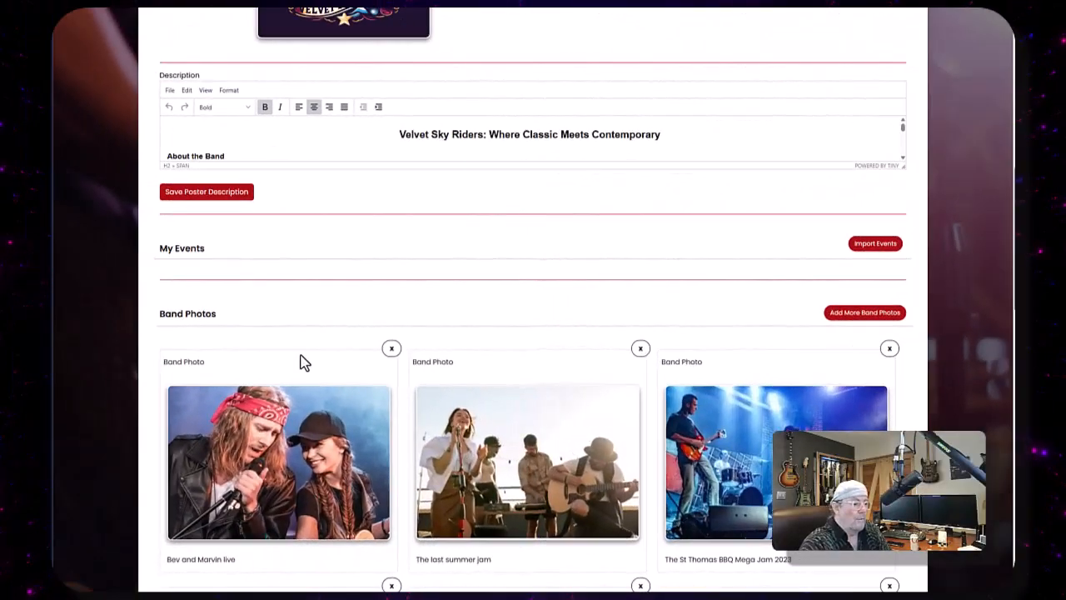
- Preview the poster with its added band photos and go back to editing it
{"action": "scroll", "coordinate": [595, 253], "scroll_direction": "down", "scroll_amount": 3}
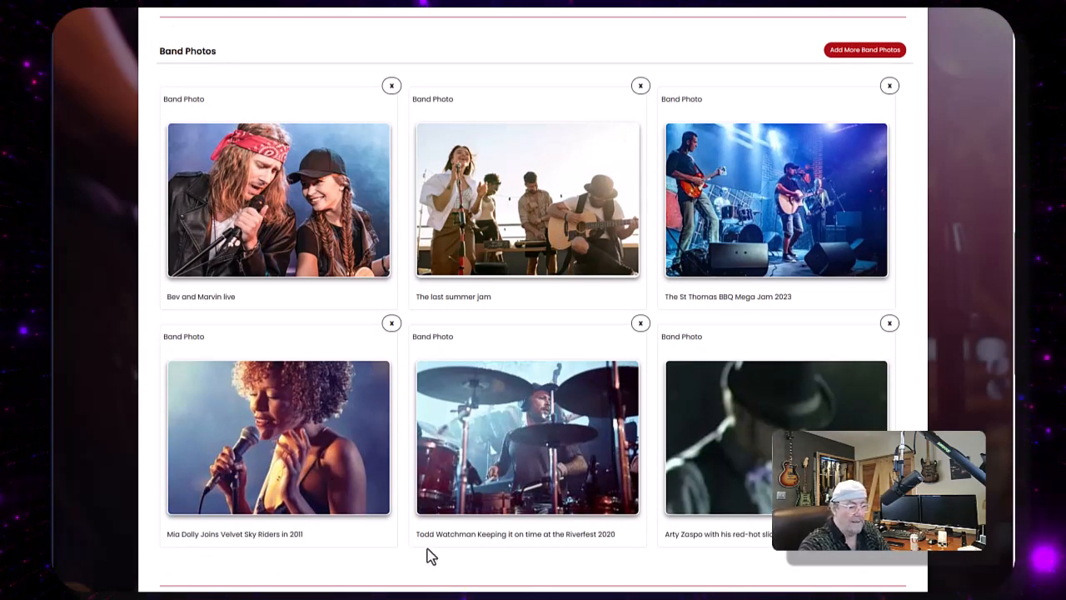
{"action": "scroll", "coordinate": [369, 309], "scroll_direction": "up", "scroll_amount": 4}
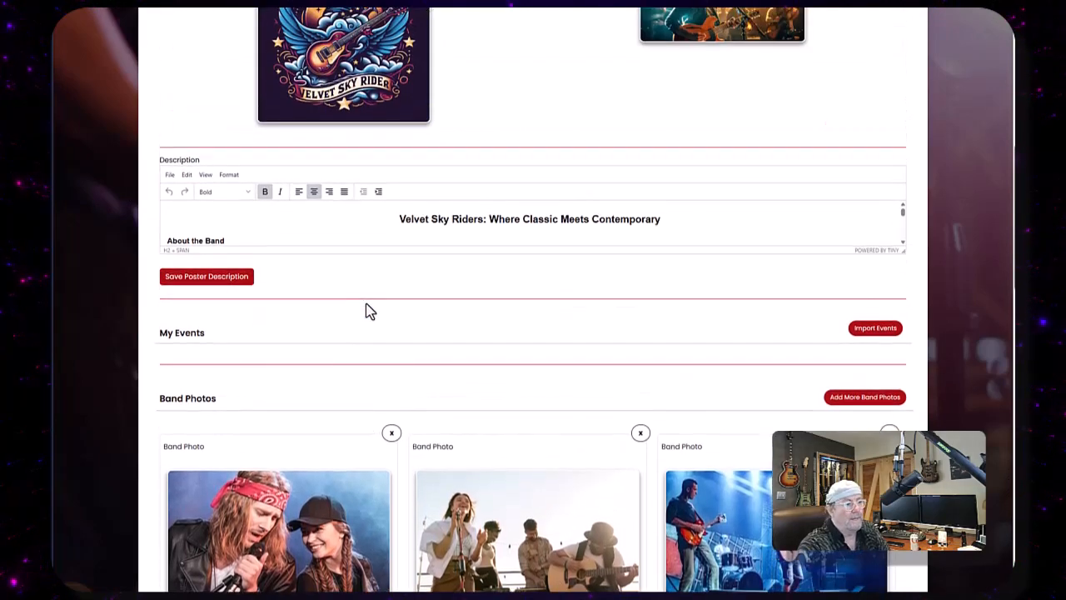
{"action": "scroll", "coordinate": [369, 309], "scroll_direction": "up", "scroll_amount": 5}
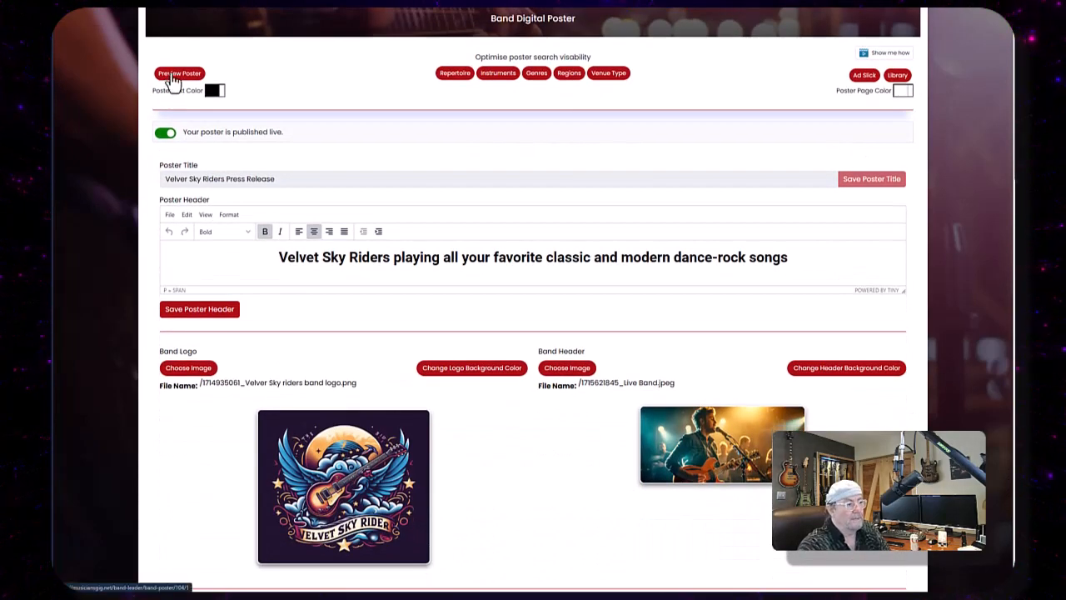
{"action": "left_click", "coordinate": [175, 74]}
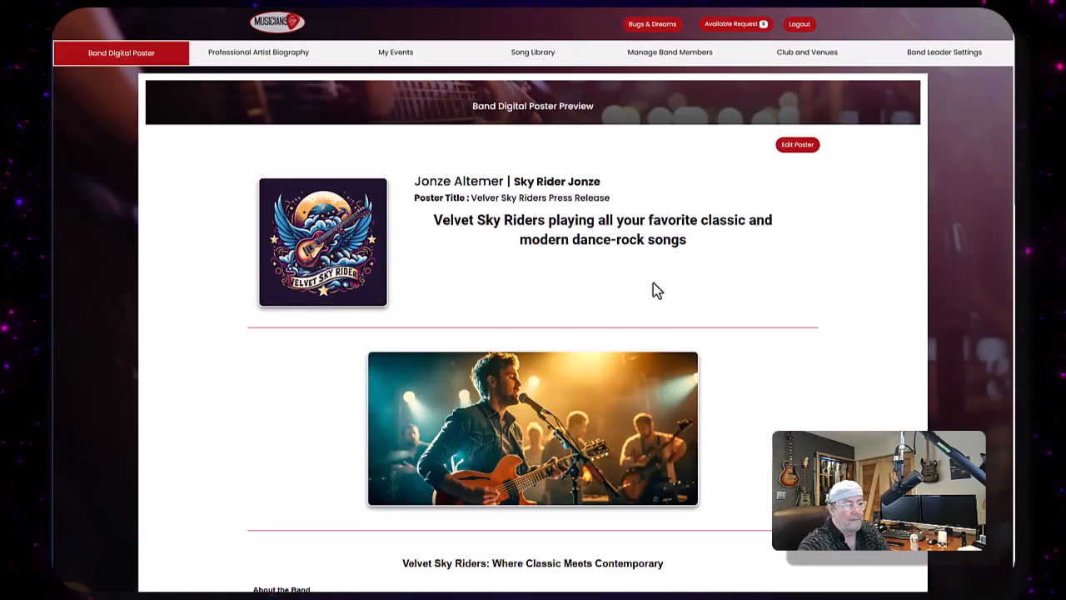
{"action": "scroll", "coordinate": [646, 287], "scroll_direction": "down", "scroll_amount": 7}
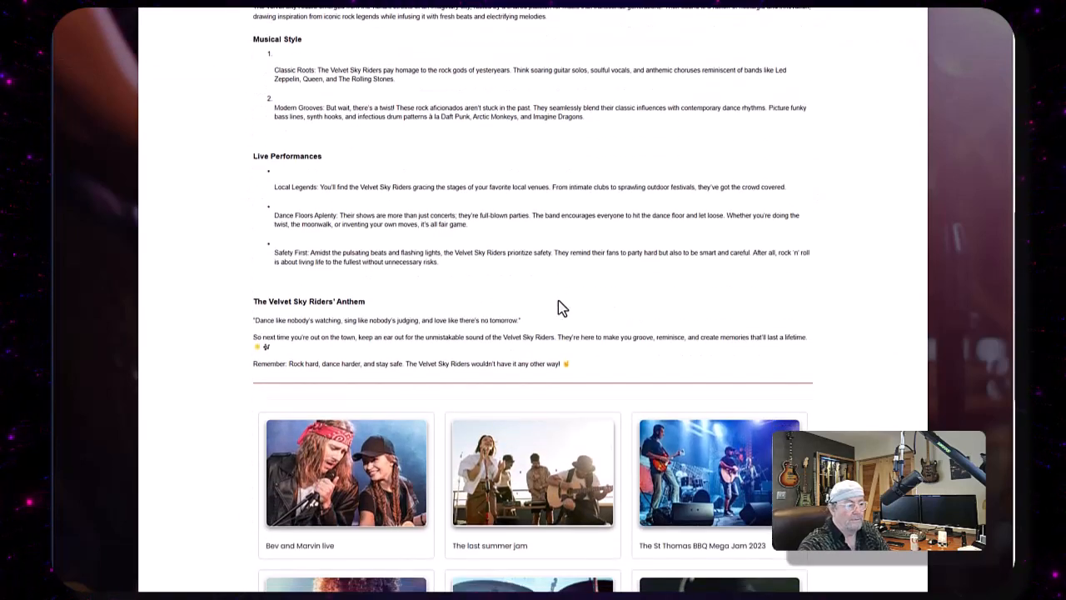
{"action": "scroll", "coordinate": [558, 308], "scroll_direction": "down", "scroll_amount": 5}
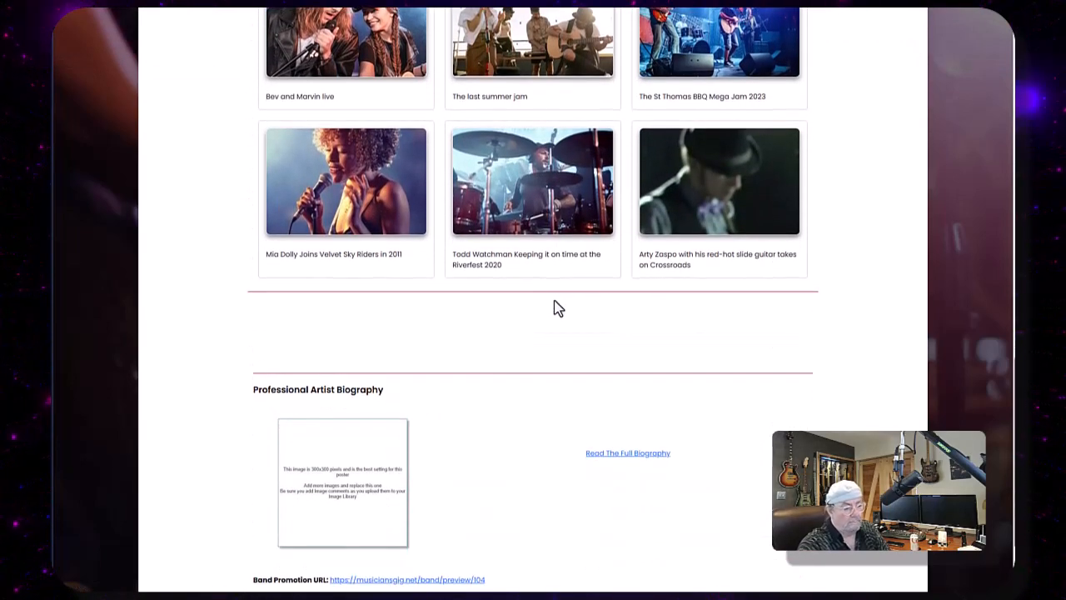
{"action": "scroll", "coordinate": [558, 308], "scroll_direction": "down", "scroll_amount": 2}
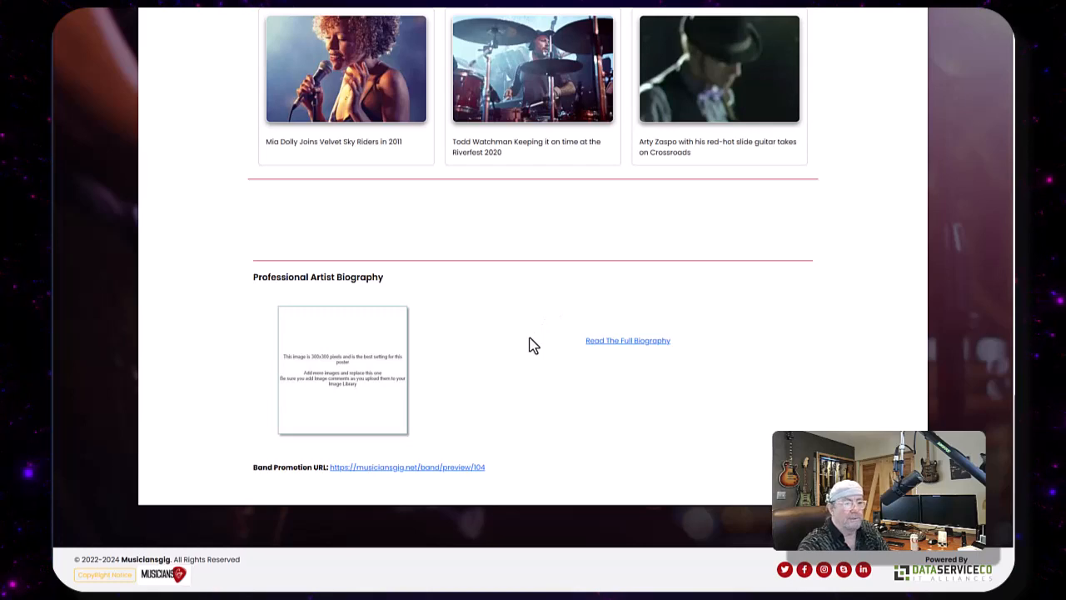
{"action": "scroll", "coordinate": [533, 345], "scroll_direction": "up", "scroll_amount": 6}
{"action": "scroll", "coordinate": [533, 344], "scroll_direction": "up", "scroll_amount": 10}
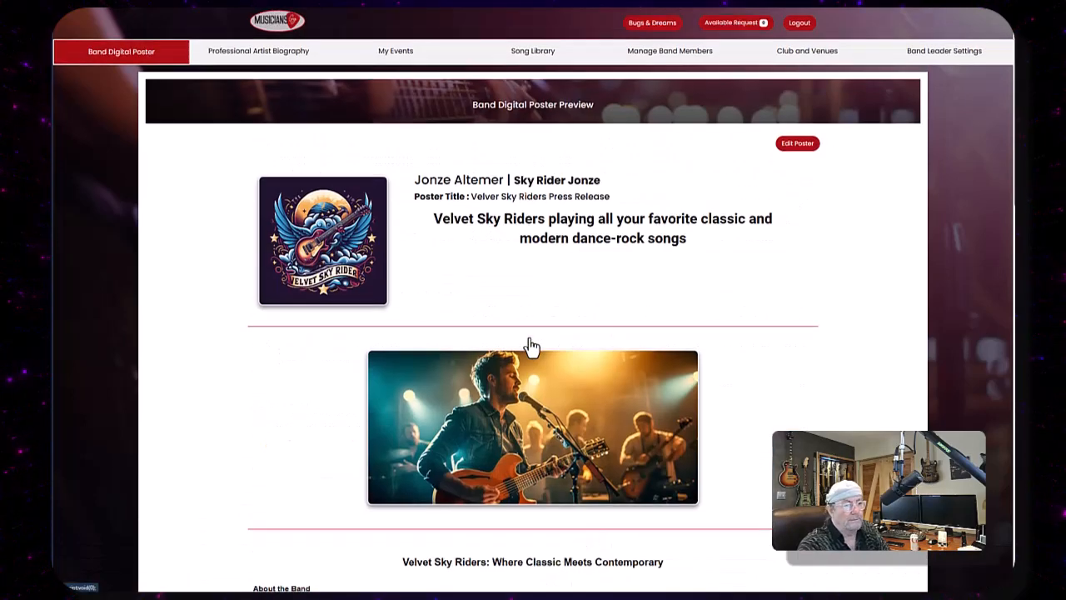
{"action": "left_click", "coordinate": [797, 145]}
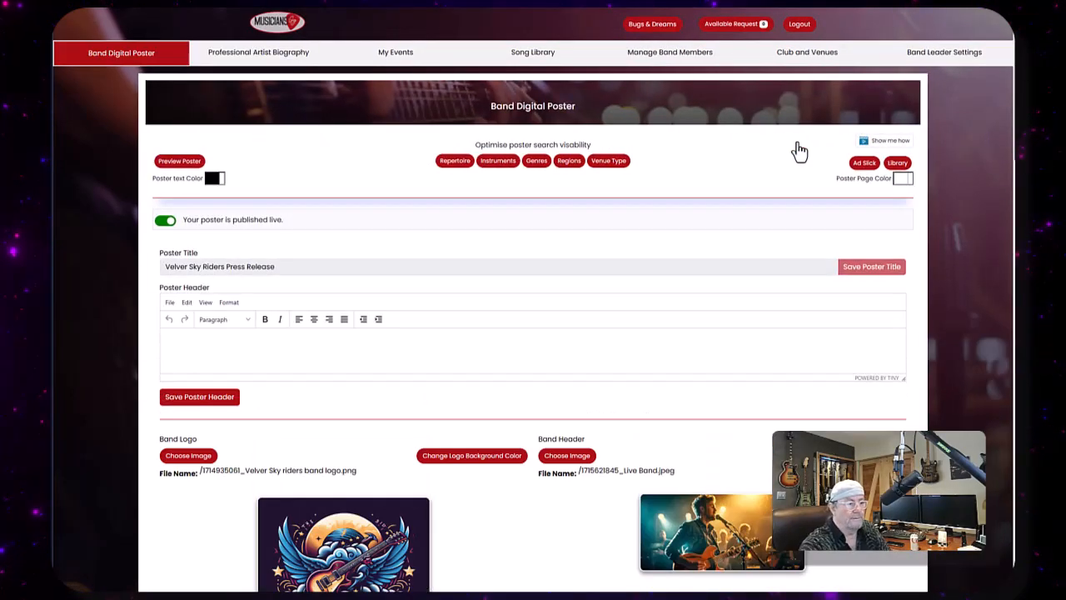
- Set the poster text colour to a light grey
{"action": "left_click", "coordinate": [212, 181]}
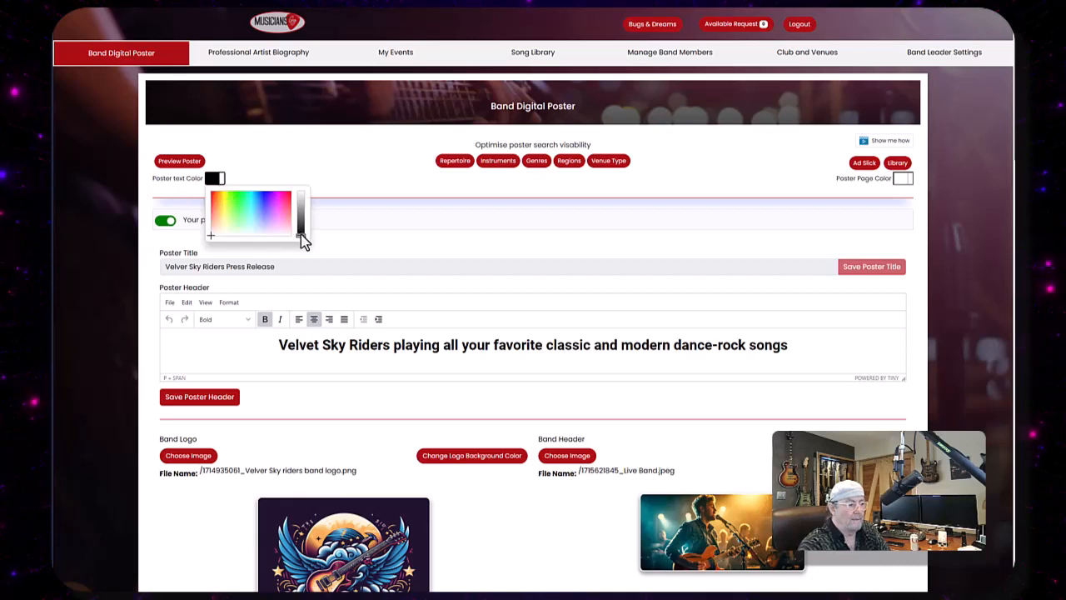
{"action": "left_click_drag", "start_coordinate": [301, 231], "coordinate": [302, 219]}
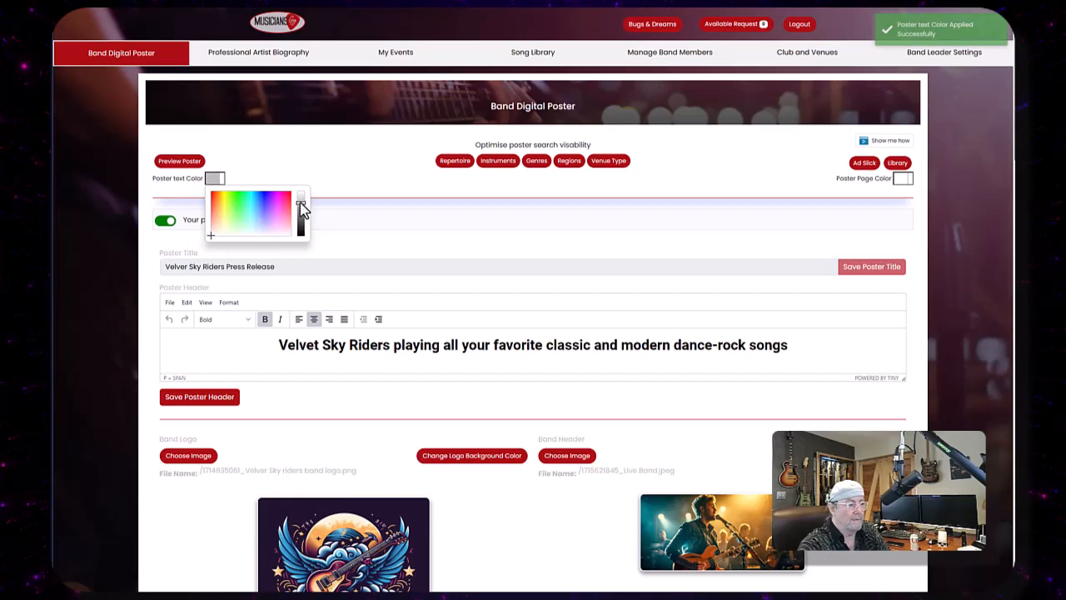
{"action": "left_click", "coordinate": [386, 224]}
{"action": "scroll", "coordinate": [590, 324], "scroll_direction": "down", "scroll_amount": 3}
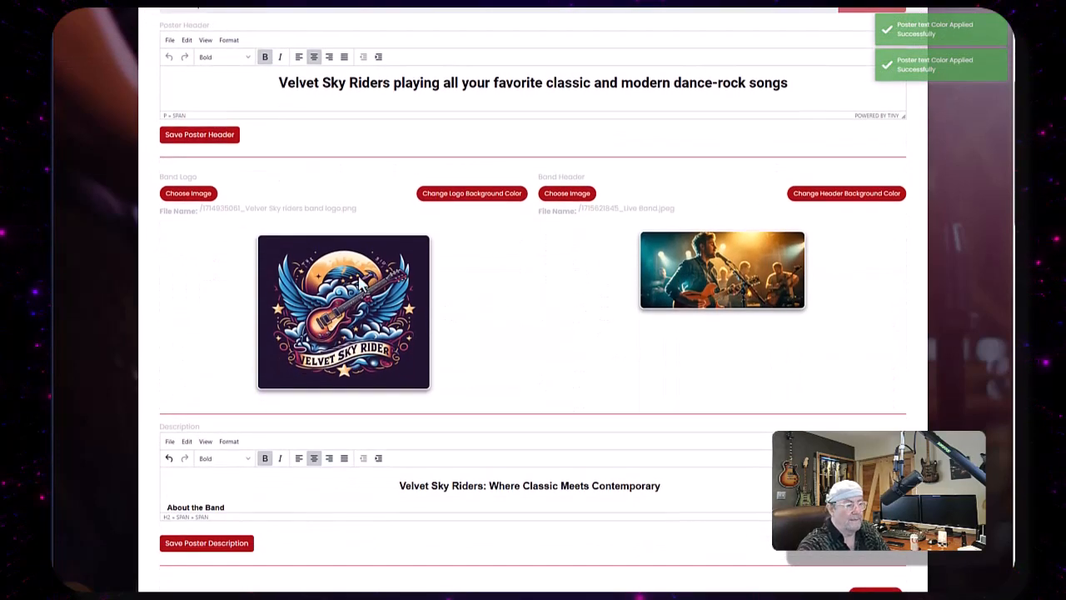
{"action": "scroll", "coordinate": [350, 496], "scroll_direction": "down", "scroll_amount": 1}
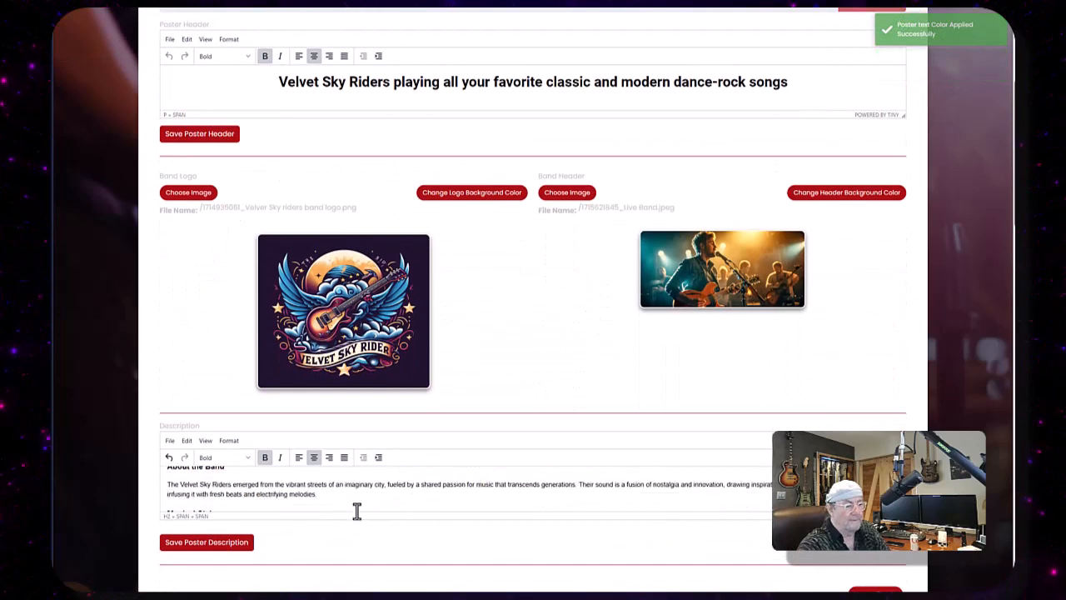
{"action": "scroll", "coordinate": [639, 500], "scroll_direction": "up", "scroll_amount": 3}
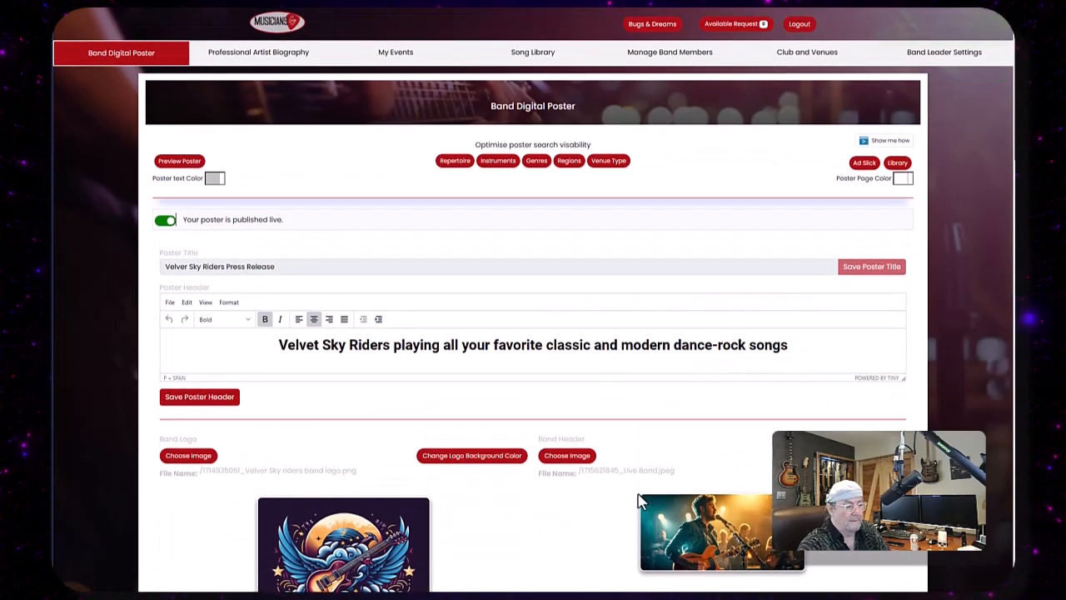
- Set the poster page colour to a dark grey and review the recoloured editor page
{"action": "left_click", "coordinate": [904, 180]}
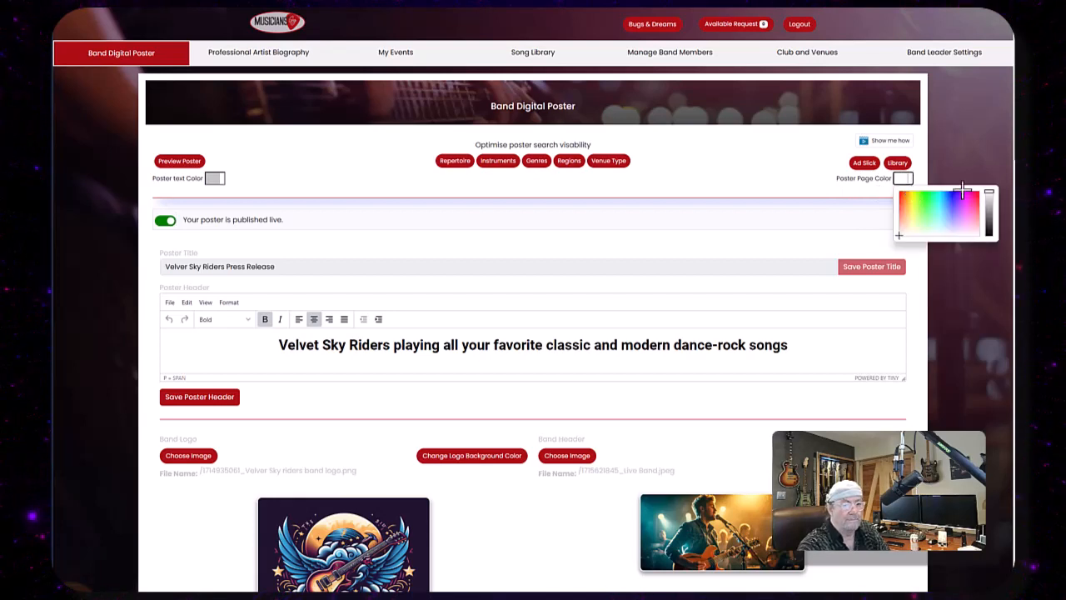
{"action": "left_click_drag", "start_coordinate": [989, 200], "coordinate": [989, 232]}
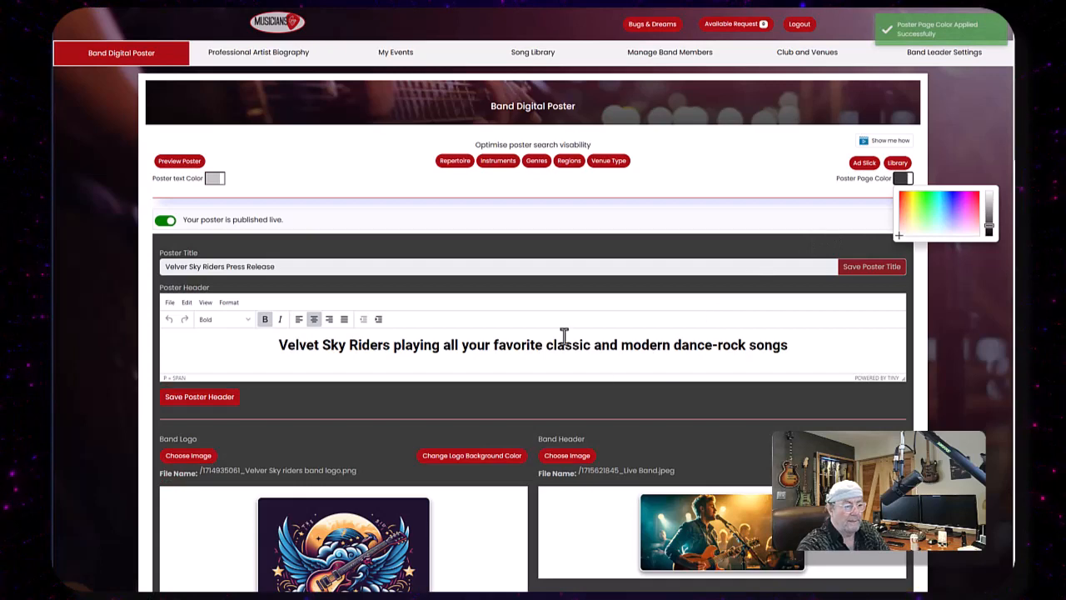
{"action": "scroll", "coordinate": [421, 378], "scroll_direction": "down", "scroll_amount": 3}
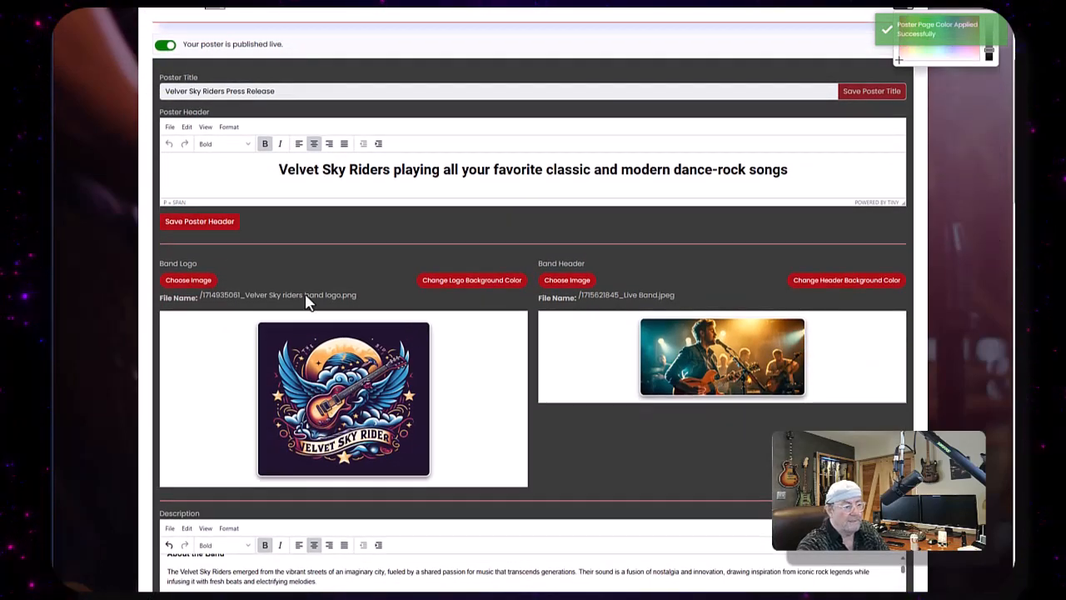
{"action": "scroll", "coordinate": [633, 343], "scroll_direction": "down", "scroll_amount": 6}
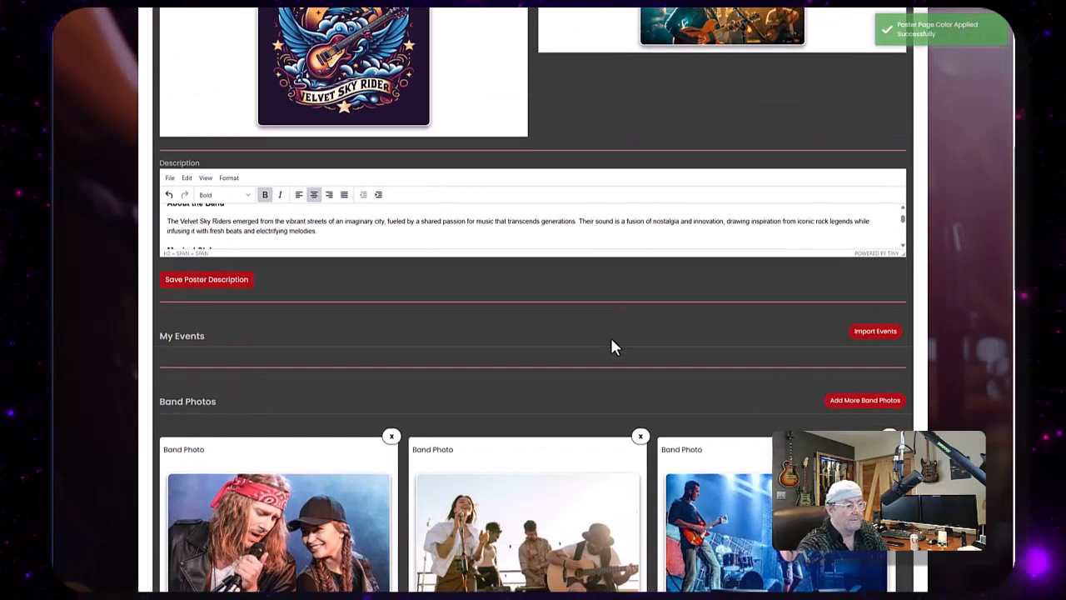
{"action": "scroll", "coordinate": [612, 347], "scroll_direction": "down", "scroll_amount": 1}
{"action": "scroll", "coordinate": [483, 258], "scroll_direction": "down", "scroll_amount": 4}
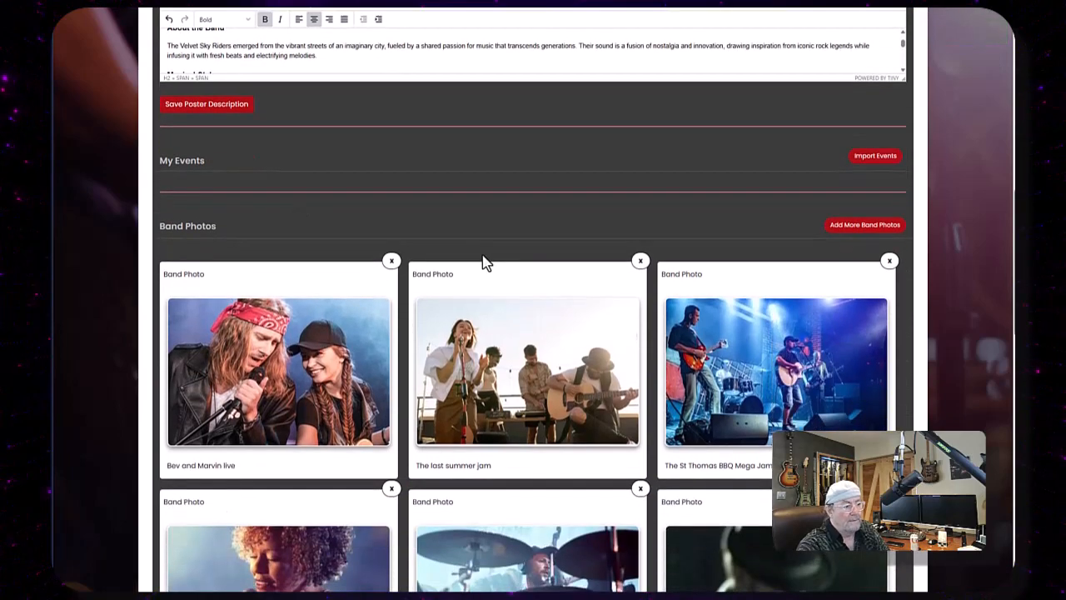
{"action": "scroll", "coordinate": [483, 263], "scroll_direction": "down", "scroll_amount": 8}
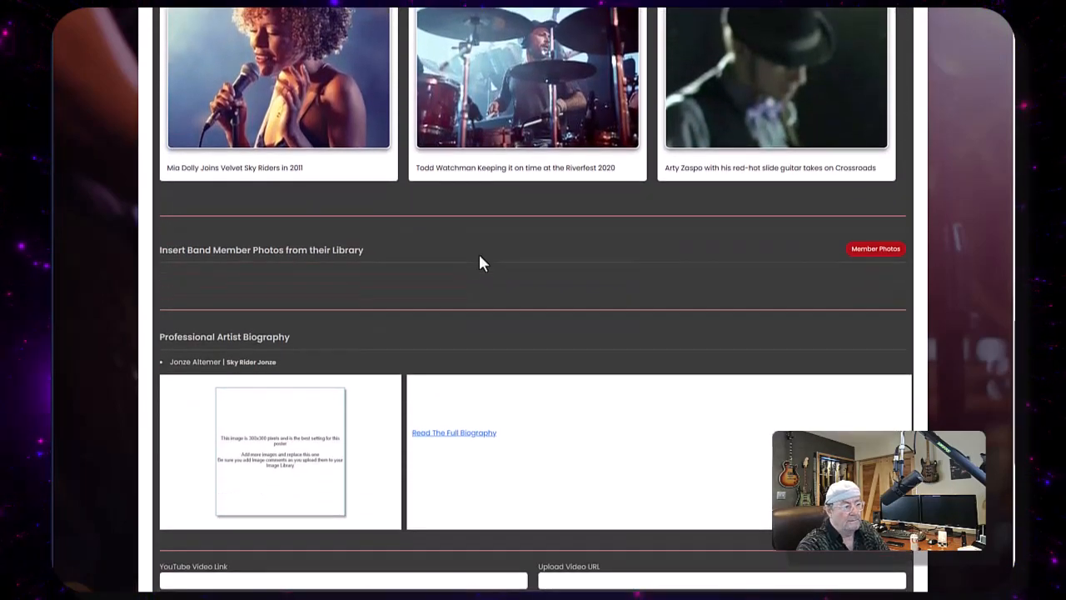
{"action": "scroll", "coordinate": [481, 263], "scroll_direction": "down", "scroll_amount": 3}
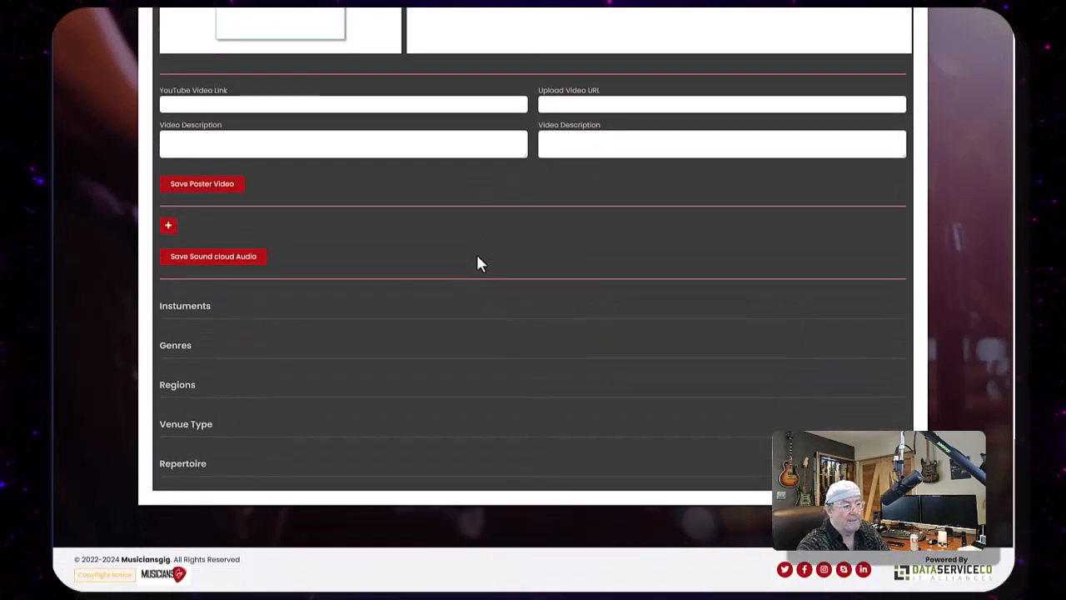
{"action": "scroll", "coordinate": [477, 264], "scroll_direction": "up", "scroll_amount": 14}
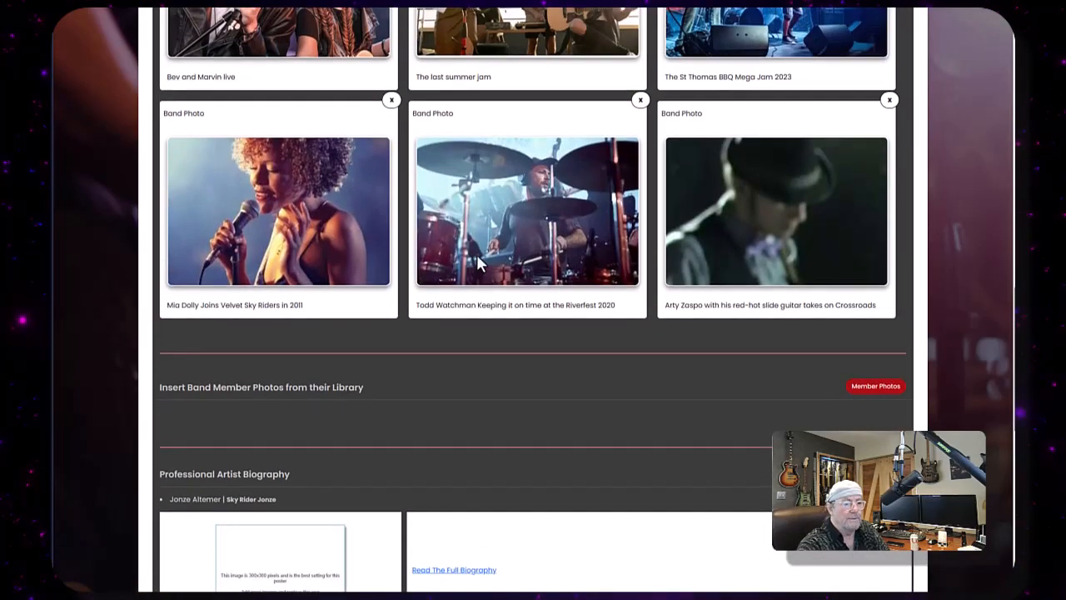
{"action": "scroll", "coordinate": [477, 263], "scroll_direction": "up", "scroll_amount": 10}
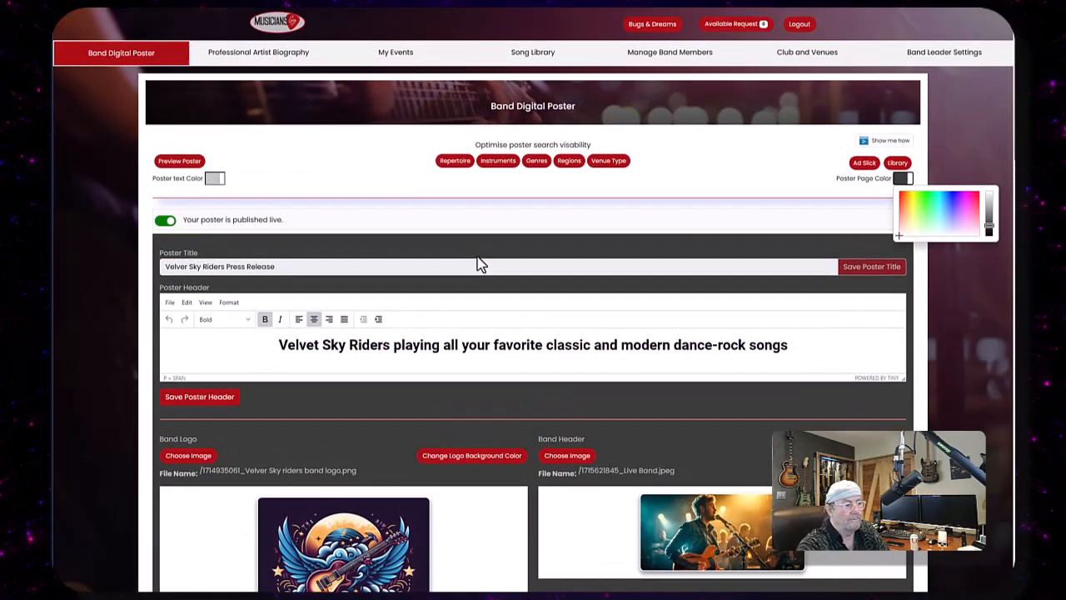
- Preview the poster with its new text and page colours
{"action": "left_click", "coordinate": [176, 164]}
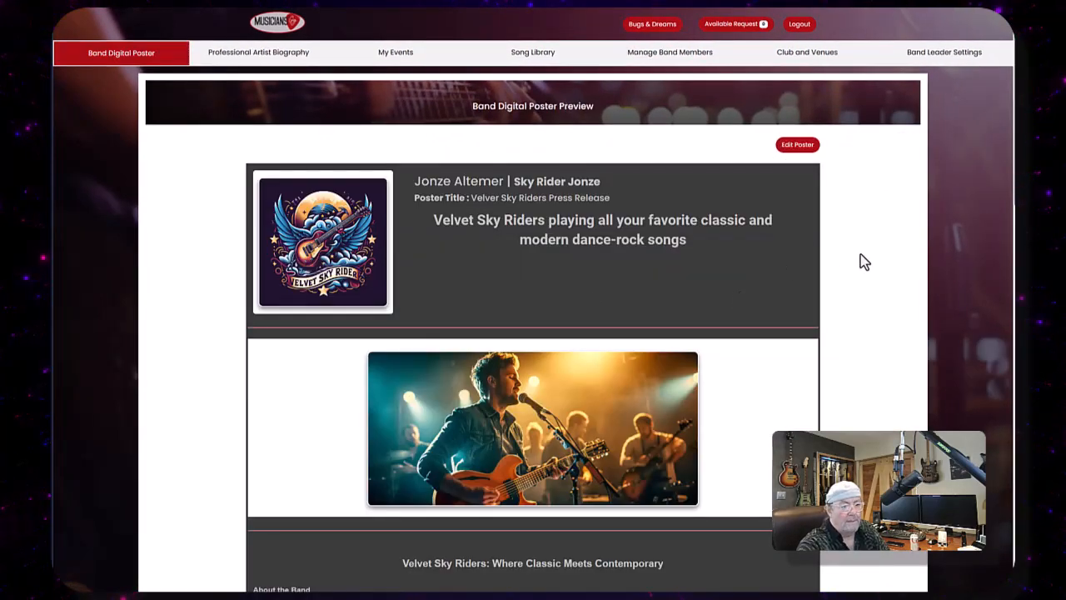
{"action": "scroll", "coordinate": [859, 258], "scroll_direction": "down", "scroll_amount": 5}
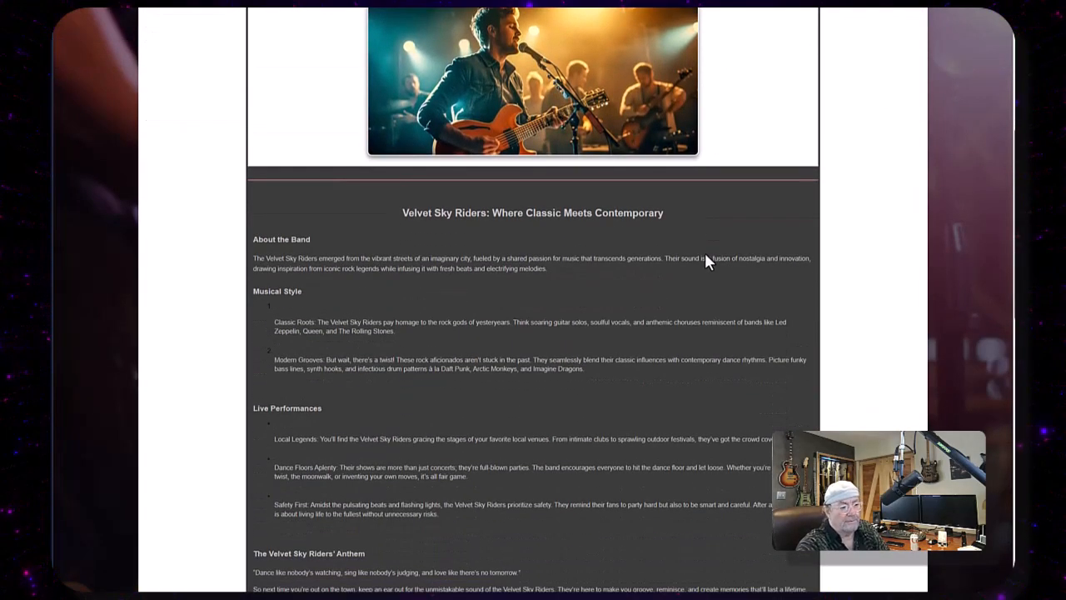
{"action": "scroll", "coordinate": [705, 257], "scroll_direction": "down", "scroll_amount": 3}
{"action": "scroll", "coordinate": [704, 258], "scroll_direction": "down", "scroll_amount": 5}
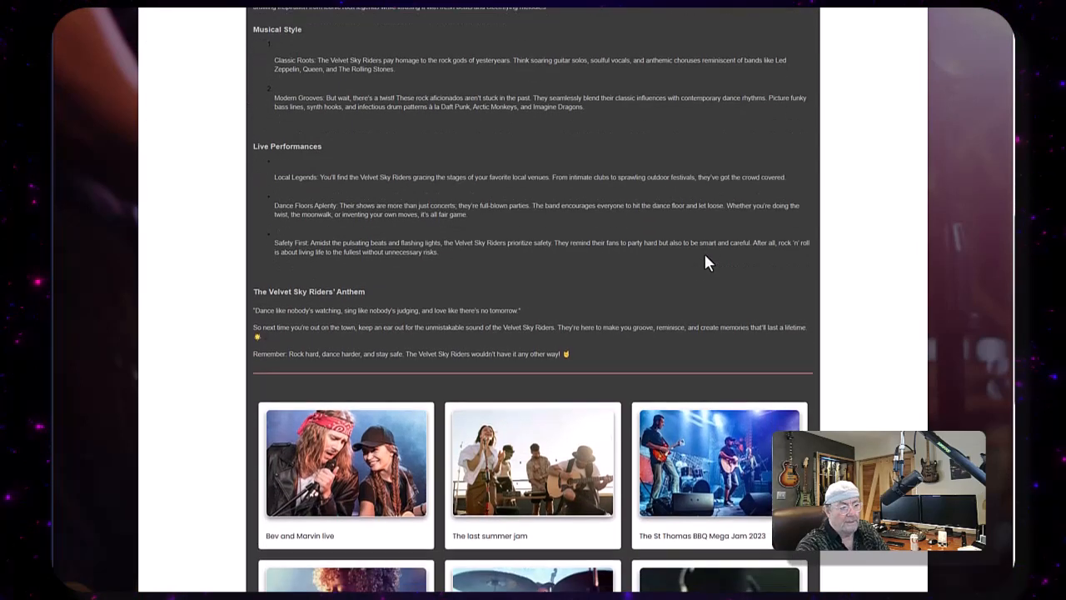
{"action": "scroll", "coordinate": [428, 214], "scroll_direction": "down", "scroll_amount": 7}
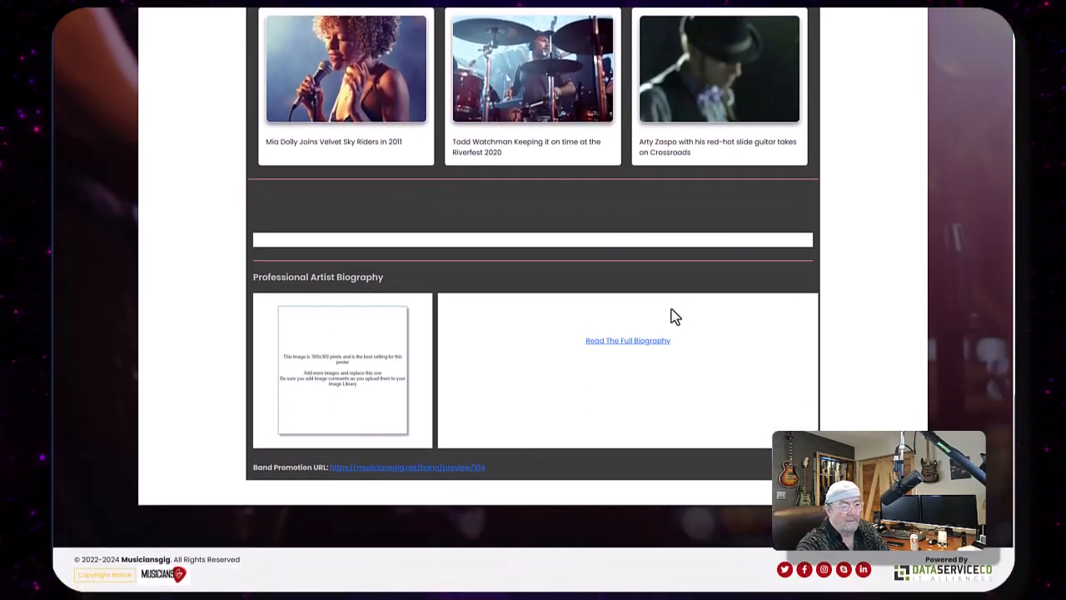
{"action": "scroll", "coordinate": [675, 317], "scroll_direction": "up", "scroll_amount": 15}
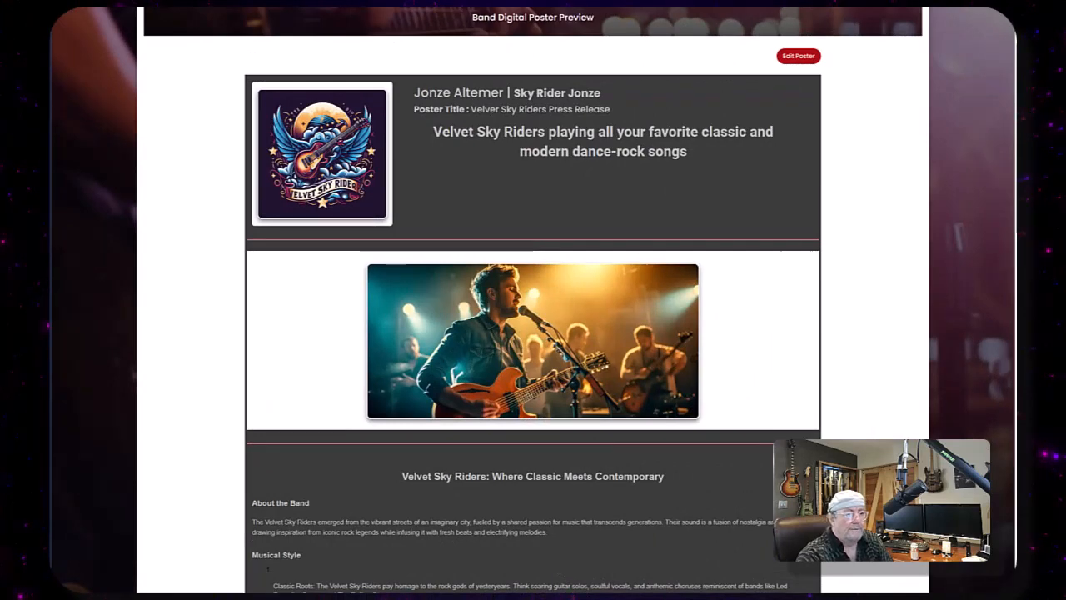
- Return to editing the poster and set the band logo frame background colour to green #4C7D24
{"action": "left_click", "coordinate": [797, 58]}
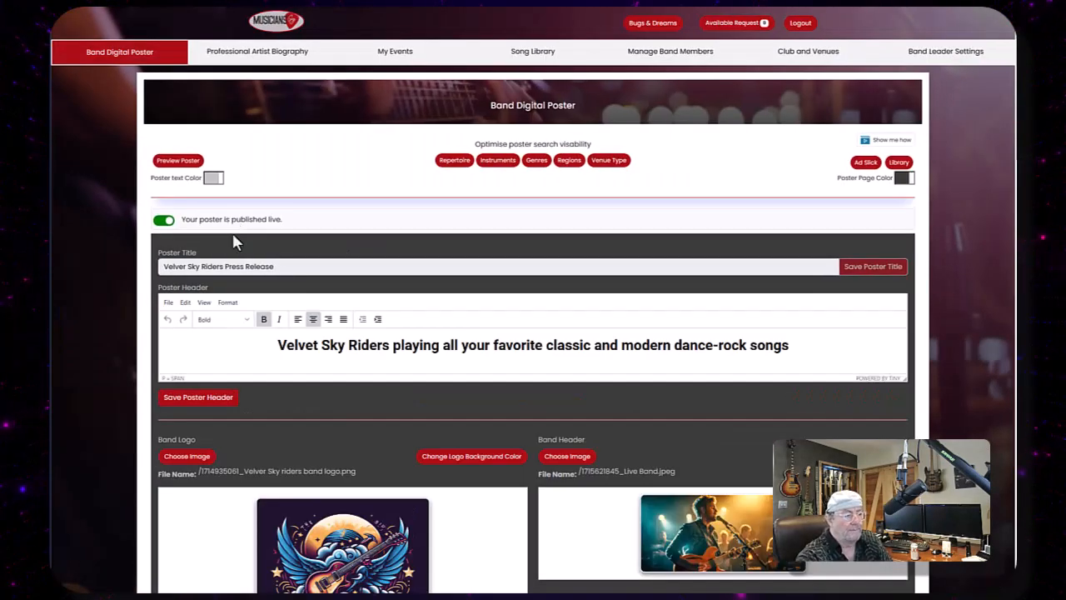
{"action": "scroll", "coordinate": [552, 298], "scroll_direction": "down", "scroll_amount": 2}
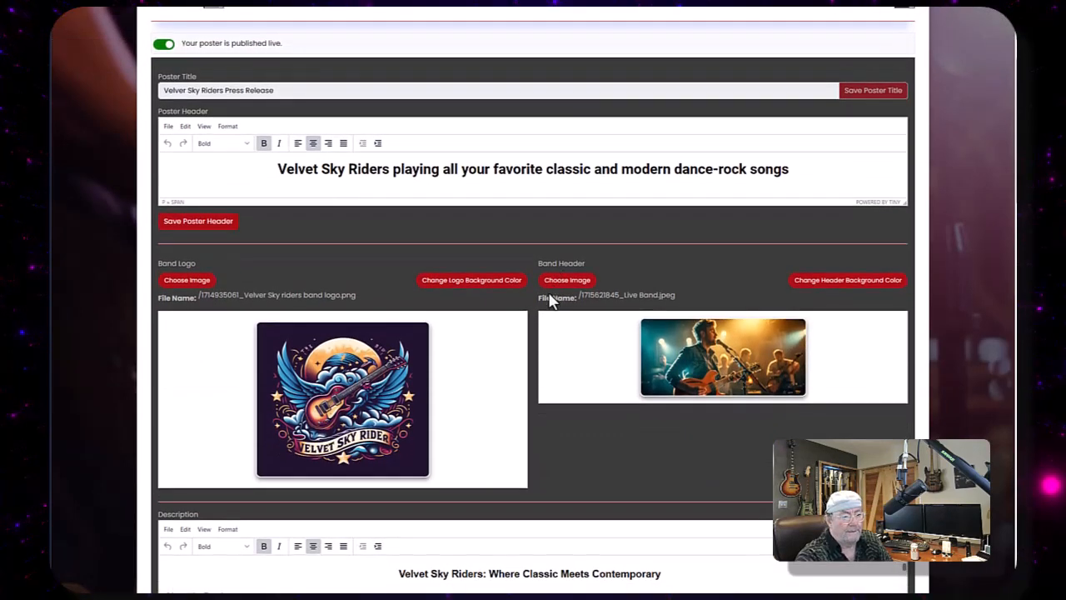
{"action": "scroll", "coordinate": [552, 299], "scroll_direction": "down", "scroll_amount": 2}
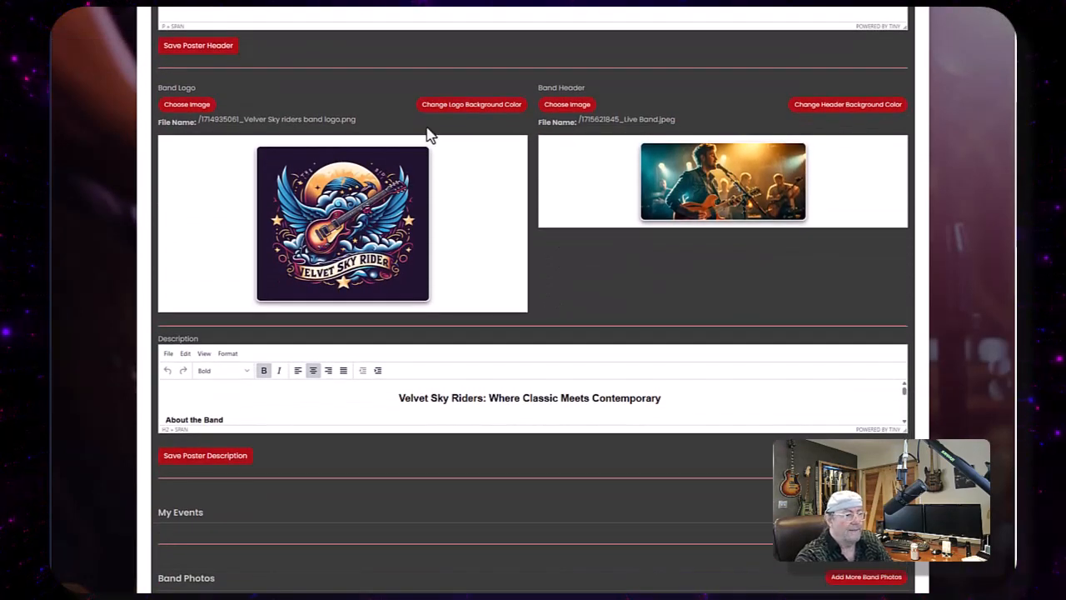
{"action": "left_click", "coordinate": [468, 108]}
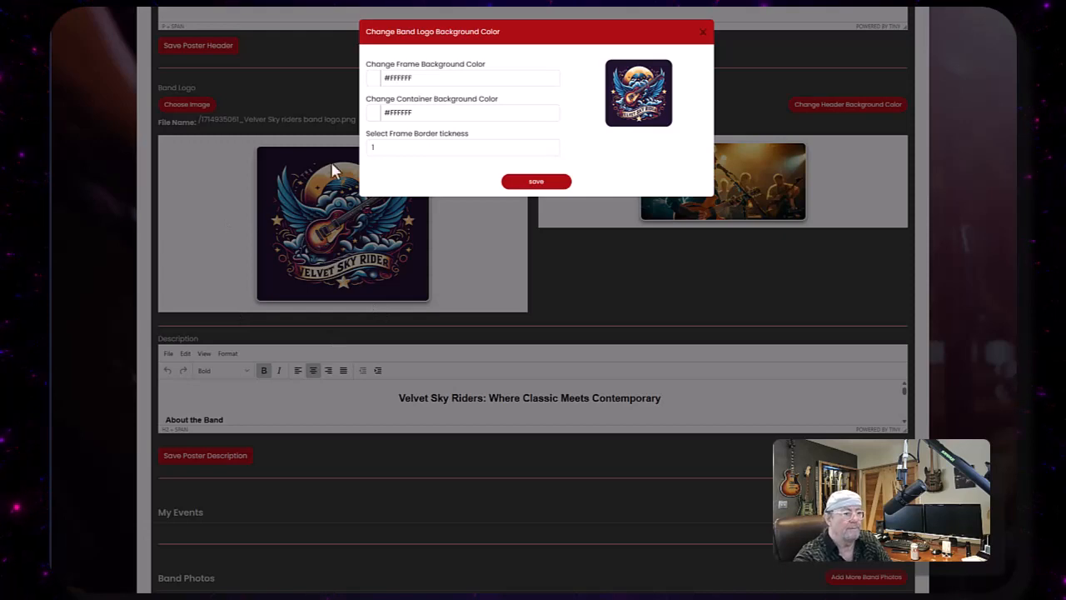
{"action": "left_click", "coordinate": [425, 78]}
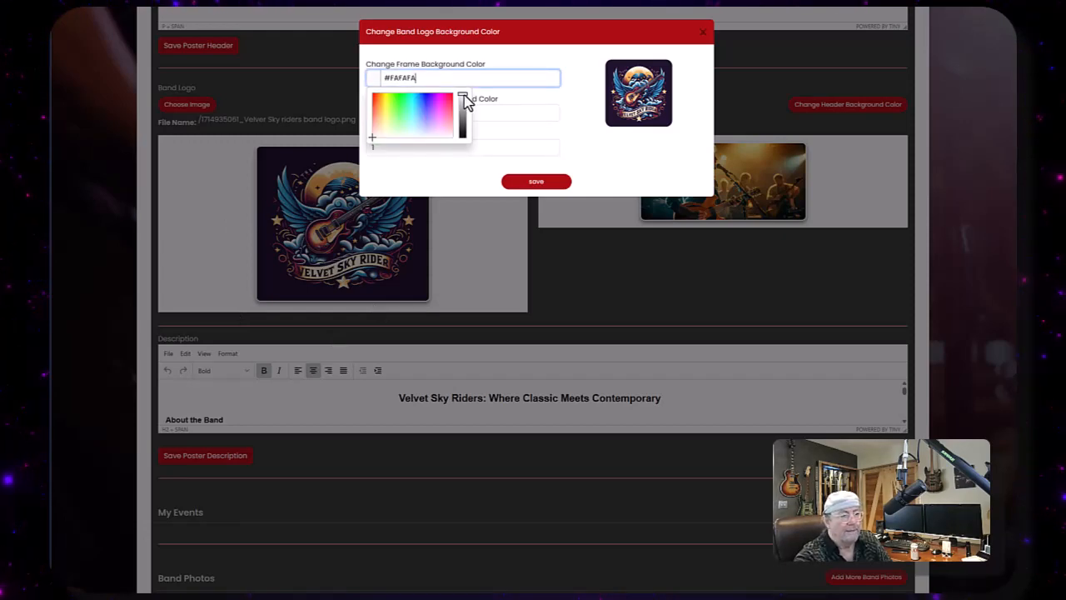
{"action": "left_click_drag", "start_coordinate": [461, 100], "coordinate": [461, 116]}
{"action": "left_click", "coordinate": [393, 105]}
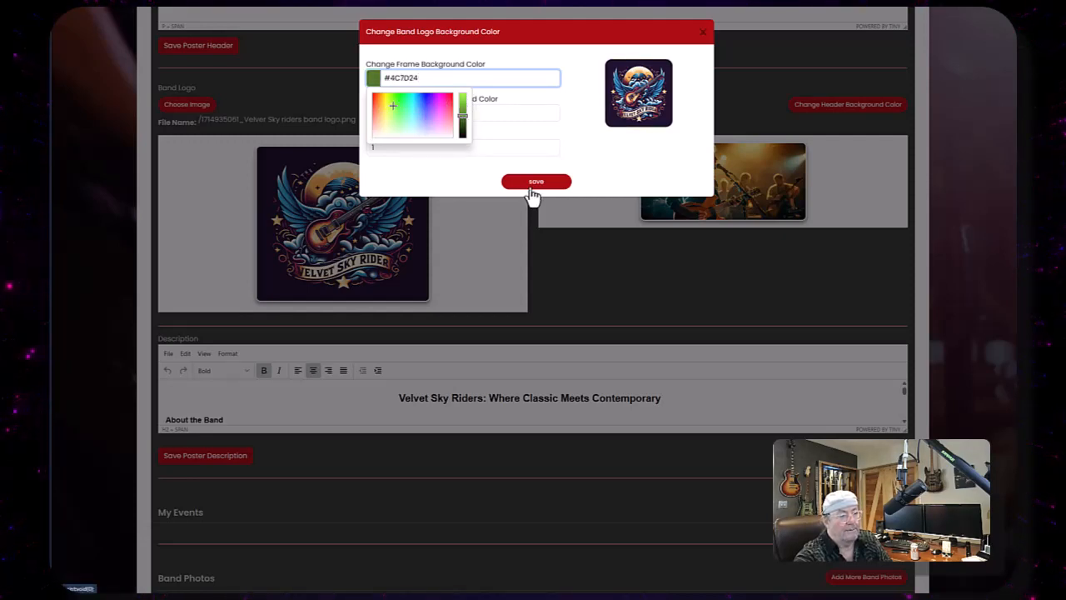
{"action": "left_click", "coordinate": [530, 189]}
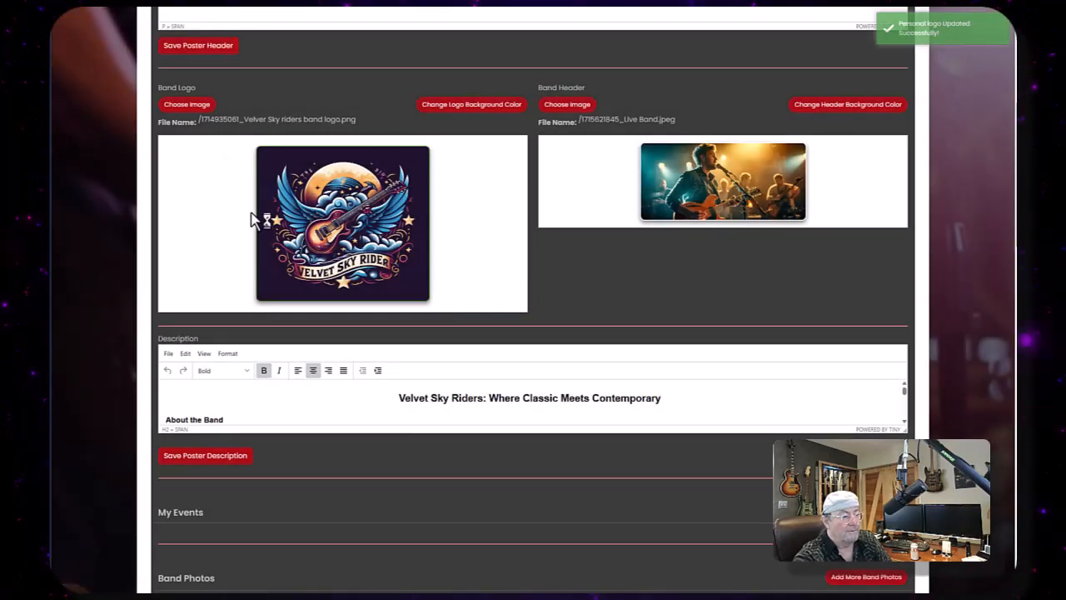
- Set the band logo container background colour to black #000000
{"action": "left_click", "coordinate": [477, 108]}
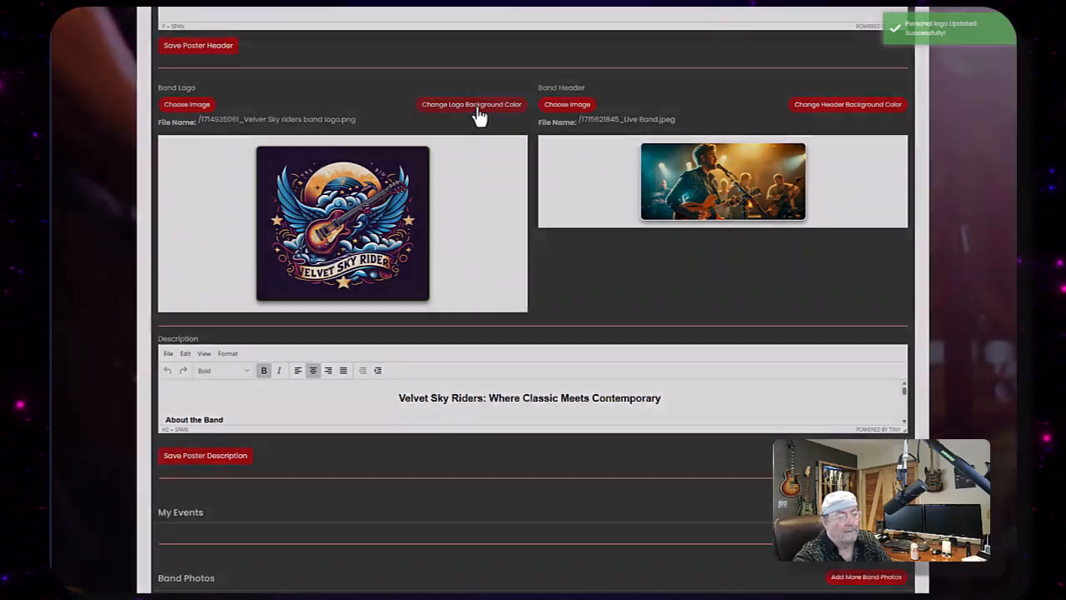
{"action": "left_click", "coordinate": [416, 114]}
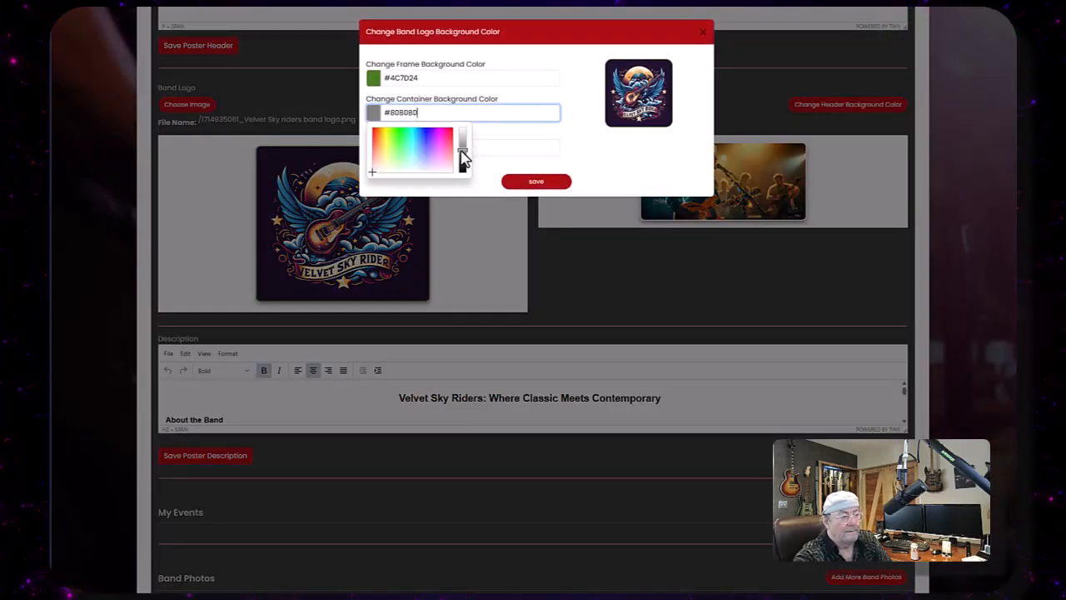
{"action": "left_click_drag", "start_coordinate": [463, 158], "coordinate": [469, 184]}
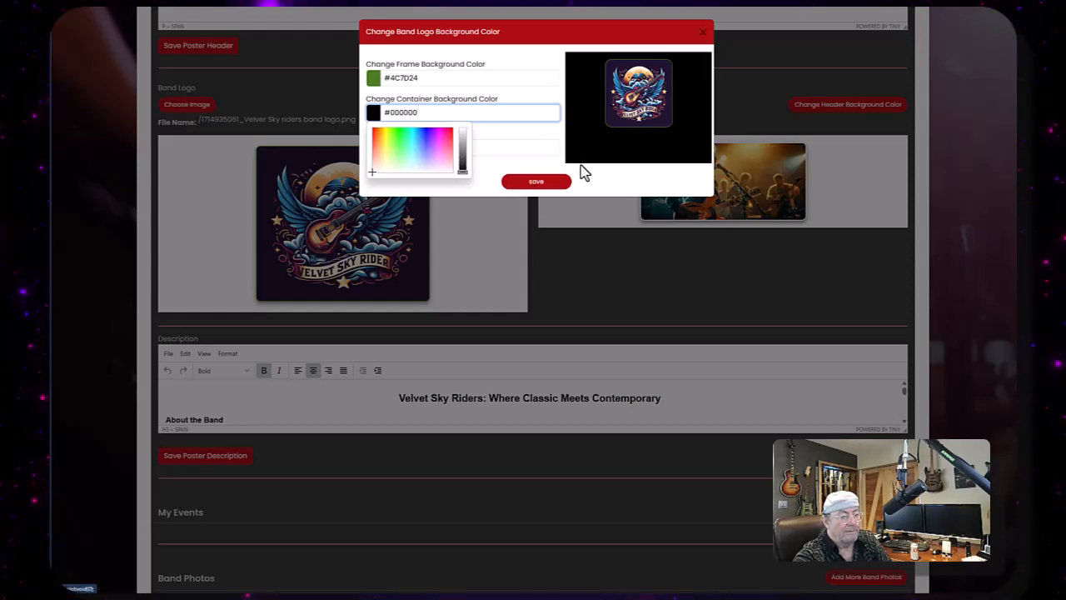
{"action": "left_click", "coordinate": [528, 181]}
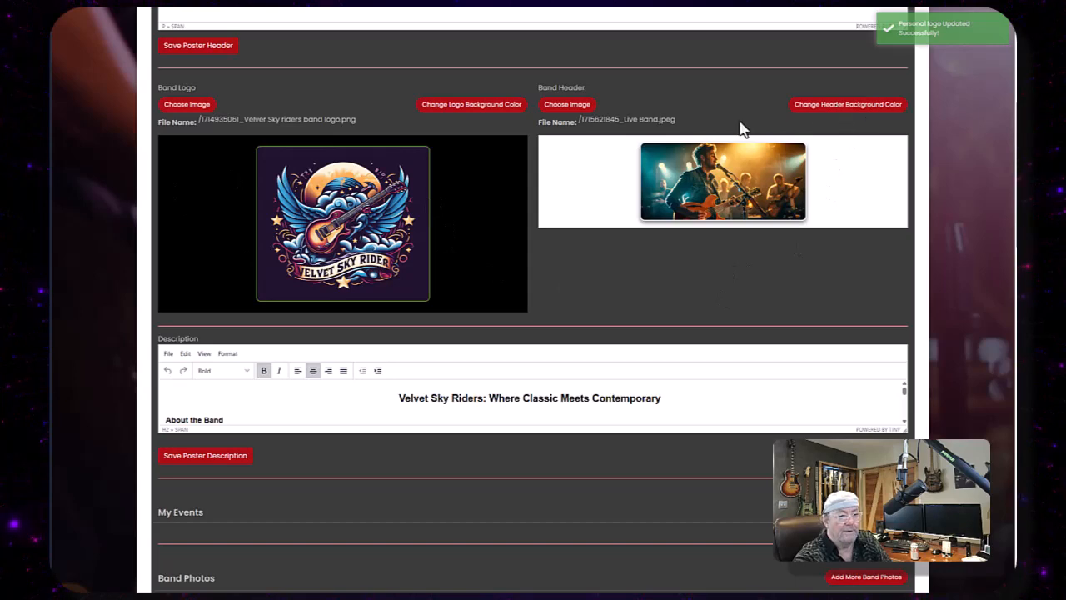
{"action": "left_click", "coordinate": [564, 108]}
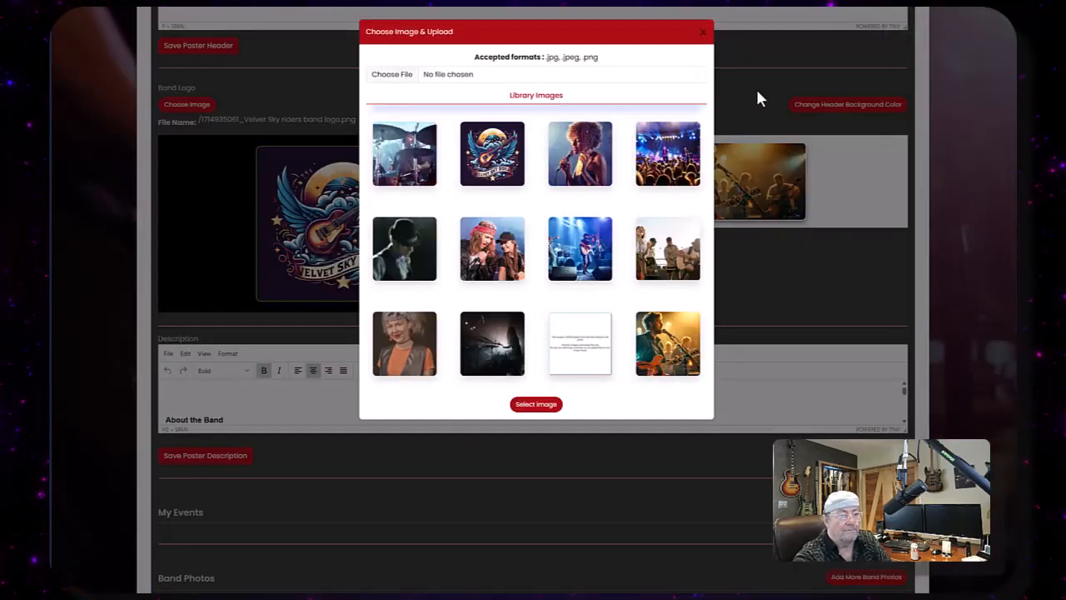
{"action": "left_click", "coordinate": [704, 37]}
{"action": "left_click", "coordinate": [850, 107]}
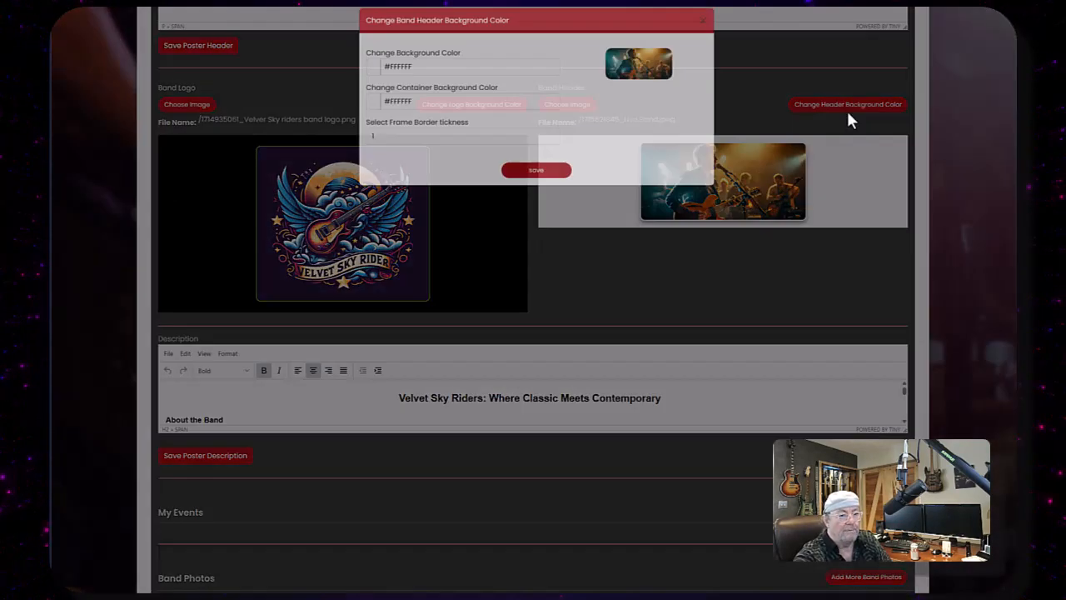
{"action": "left_click", "coordinate": [430, 76]}
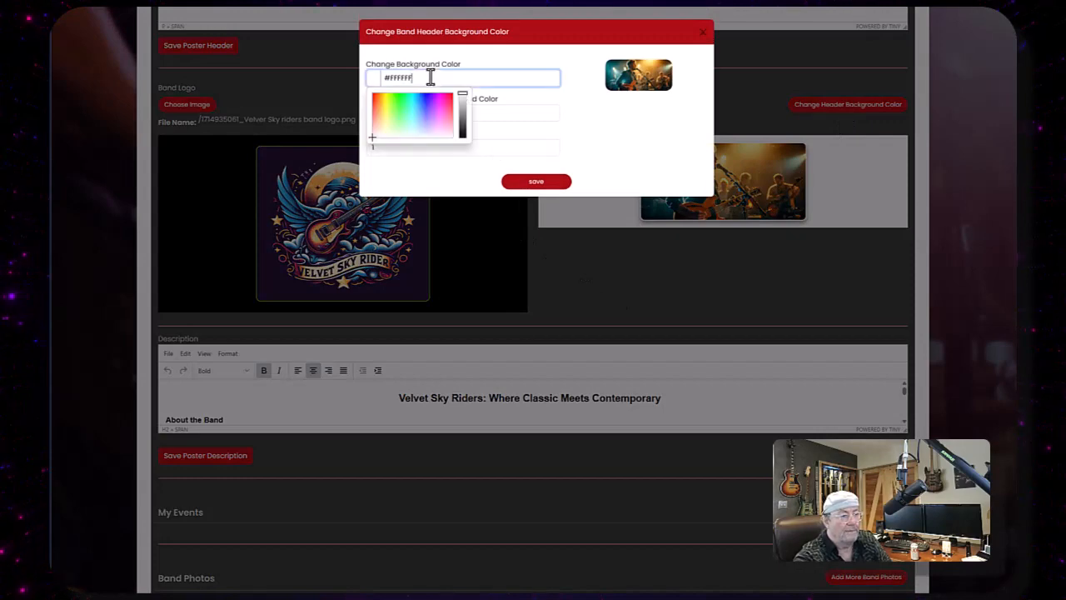
{"action": "left_click", "coordinate": [388, 105]}
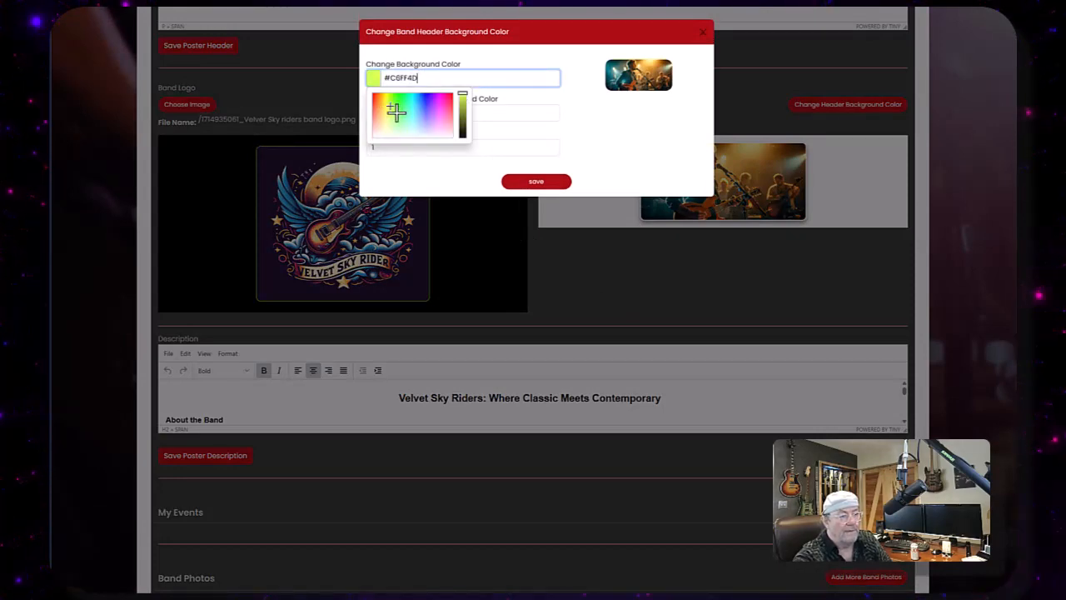
{"action": "left_click", "coordinate": [703, 35]}
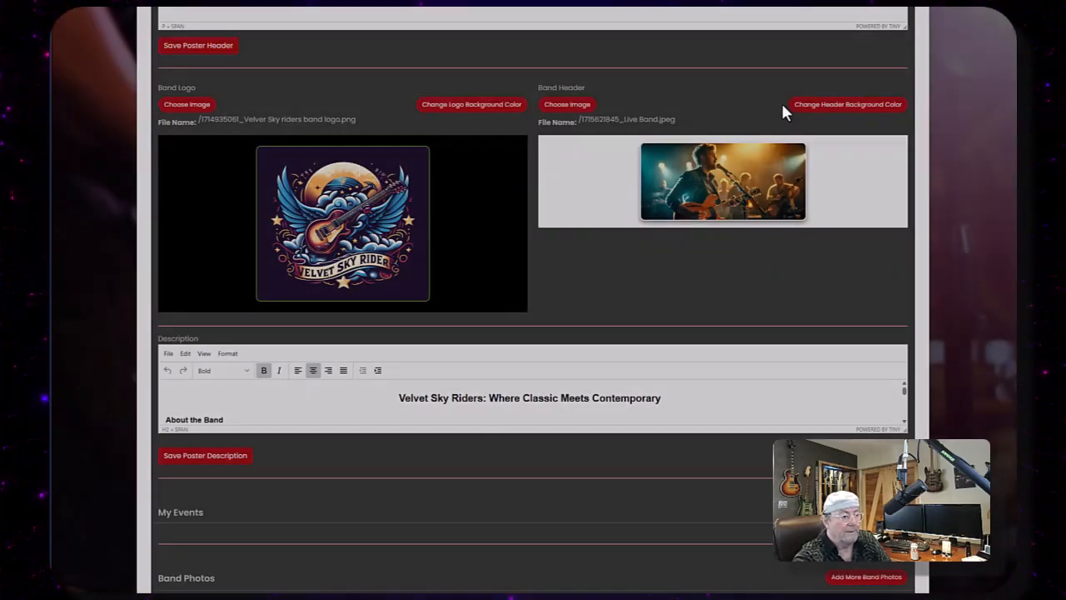
- Copy the logo frame colour code #4C7D24 from the logo background settings
{"action": "left_click", "coordinate": [462, 107]}
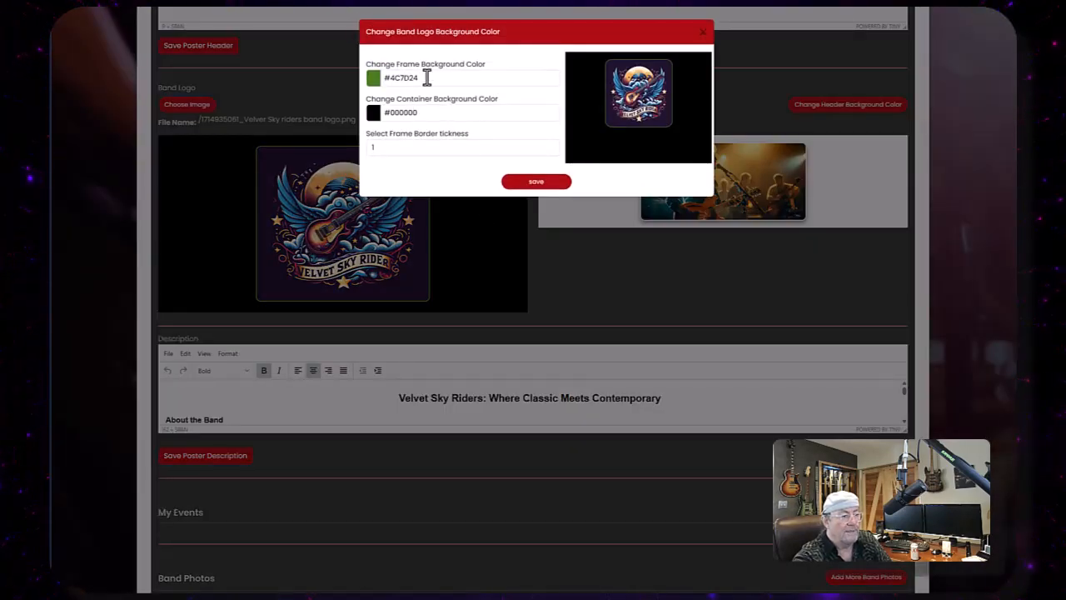
{"action": "left_click_drag", "start_coordinate": [426, 78], "coordinate": [396, 80]}
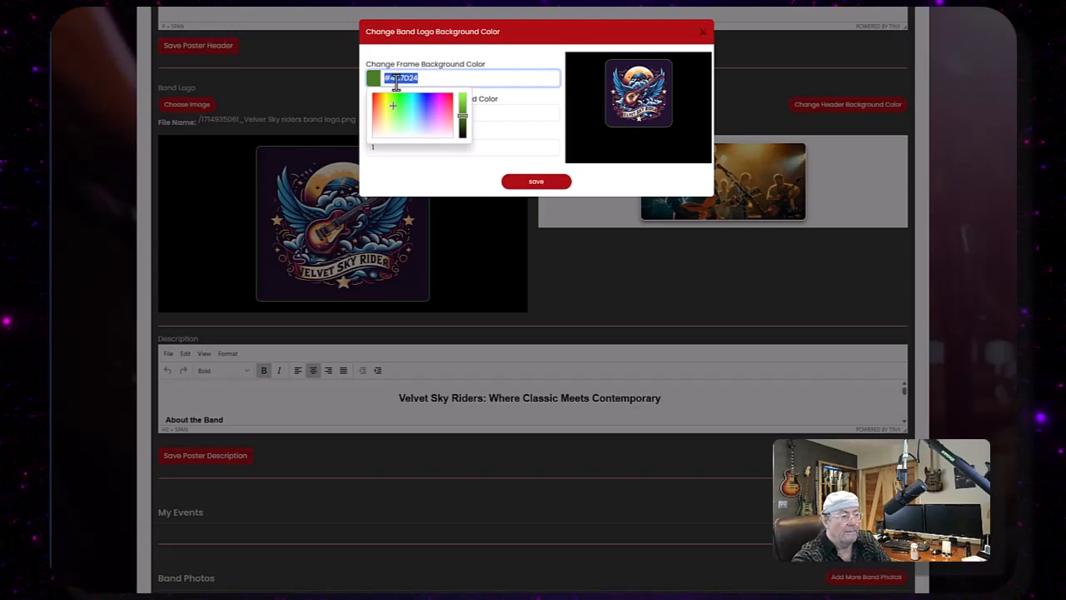
{"action": "right_click", "coordinate": [396, 80]}
{"action": "left_click", "coordinate": [431, 137]}
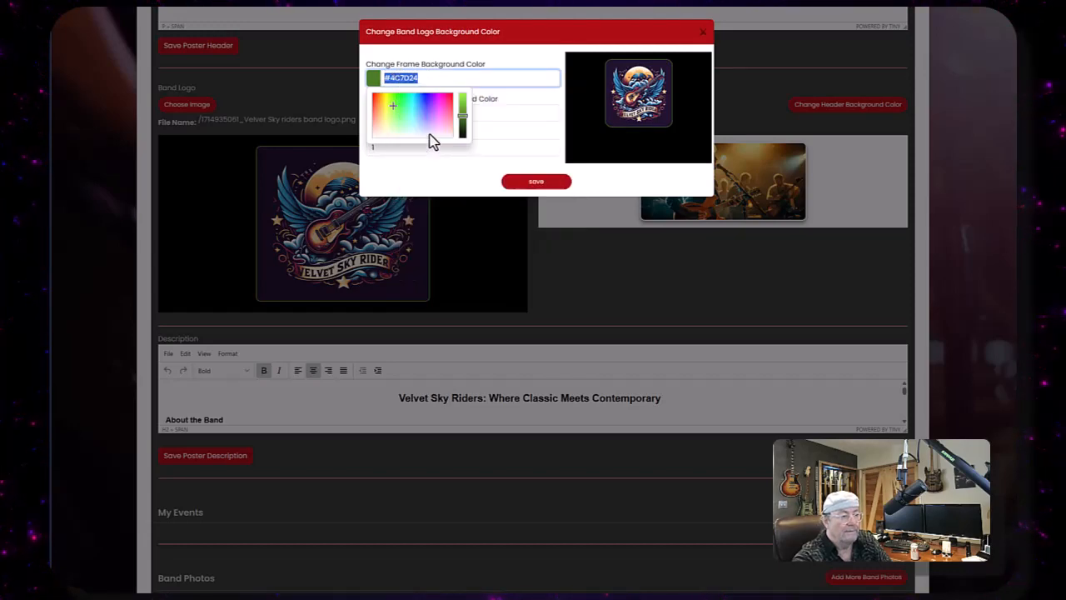
{"action": "left_click", "coordinate": [704, 39]}
- Set the band header background colour to the pasted #4C7D24 and its container background to black #000000
{"action": "left_click", "coordinate": [848, 105]}
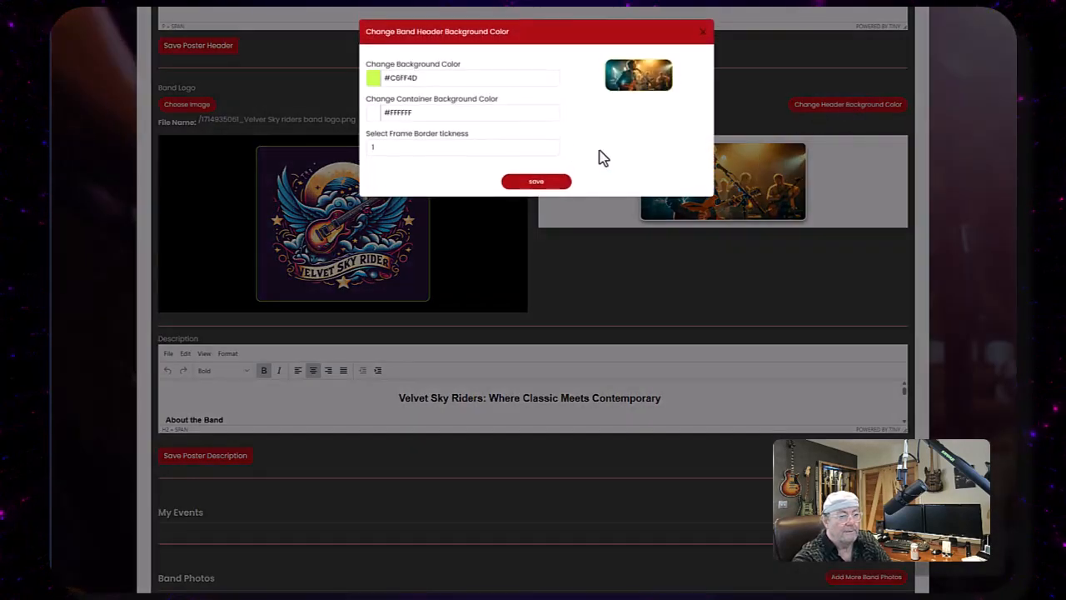
{"action": "left_click", "coordinate": [407, 80]}
{"action": "left_click_drag", "start_coordinate": [419, 78], "coordinate": [387, 79]}
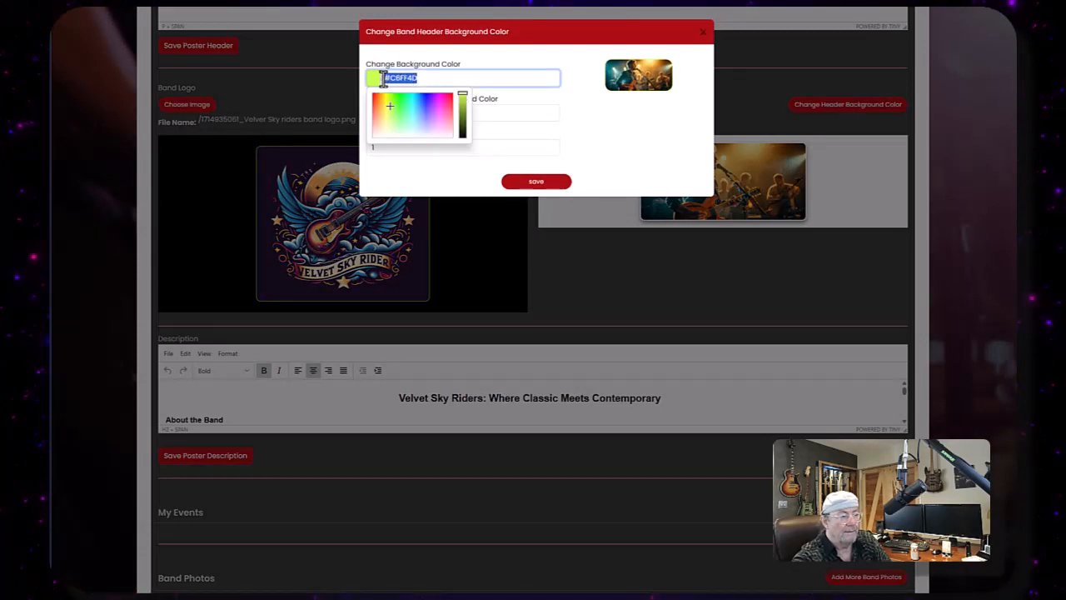
{"action": "right_click", "coordinate": [409, 78]}
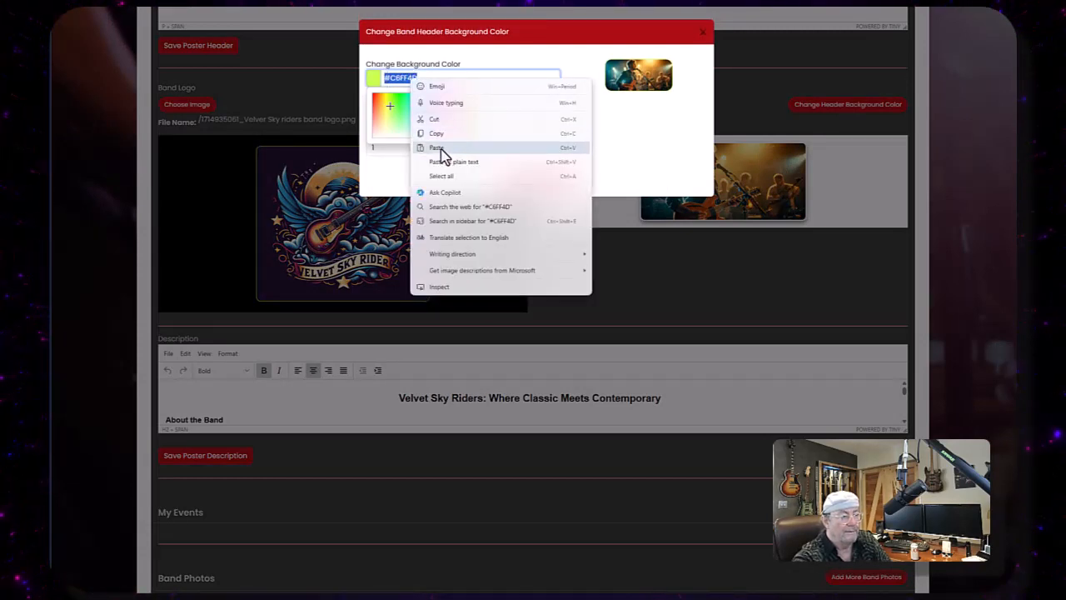
{"action": "left_click", "coordinate": [439, 149]}
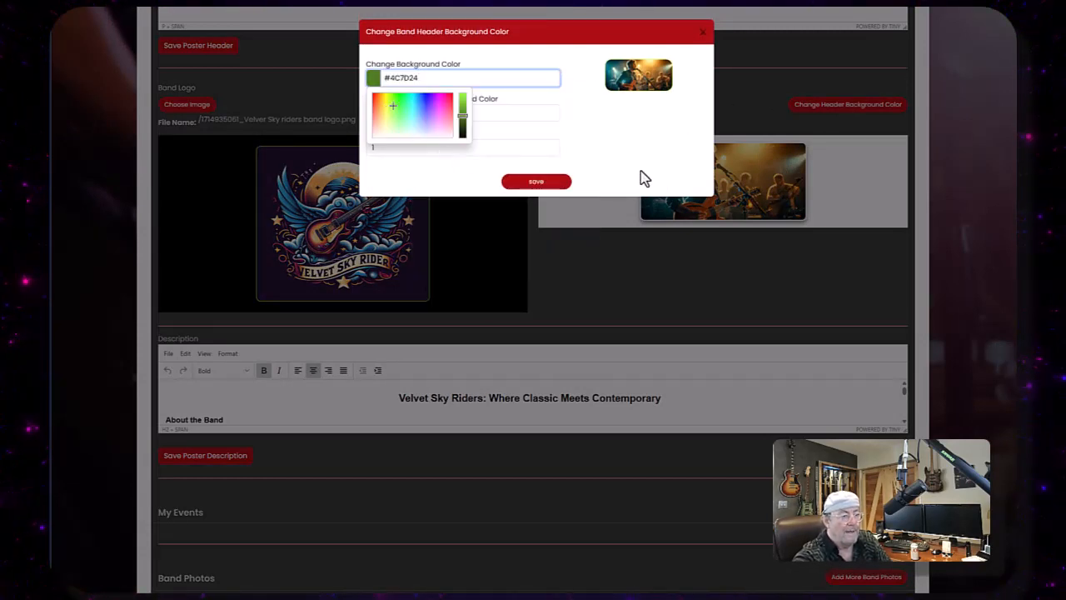
{"action": "left_click", "coordinate": [561, 129]}
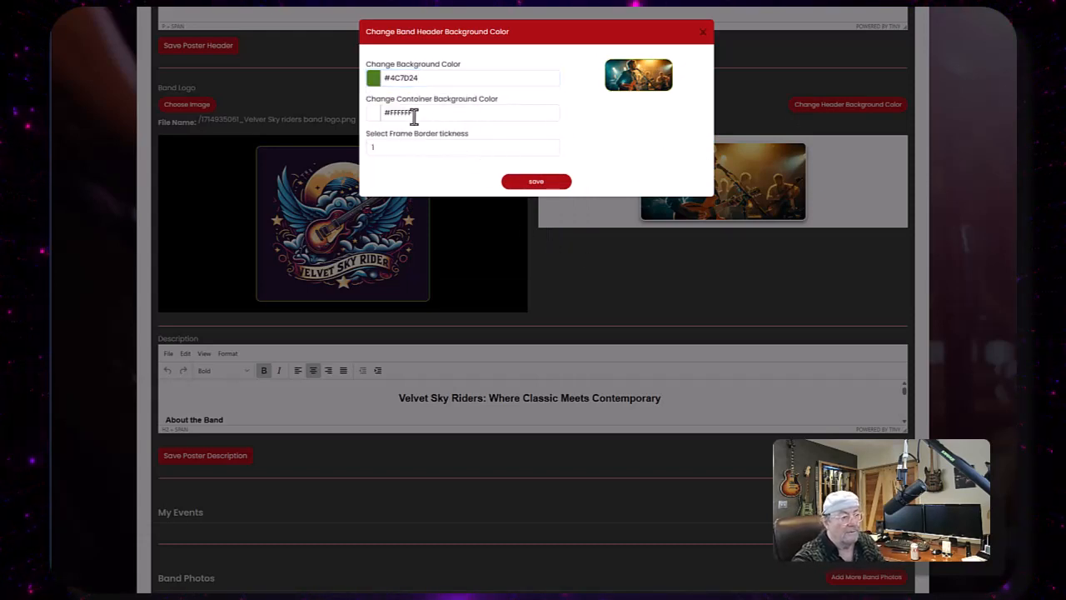
{"action": "left_click", "coordinate": [384, 112]}
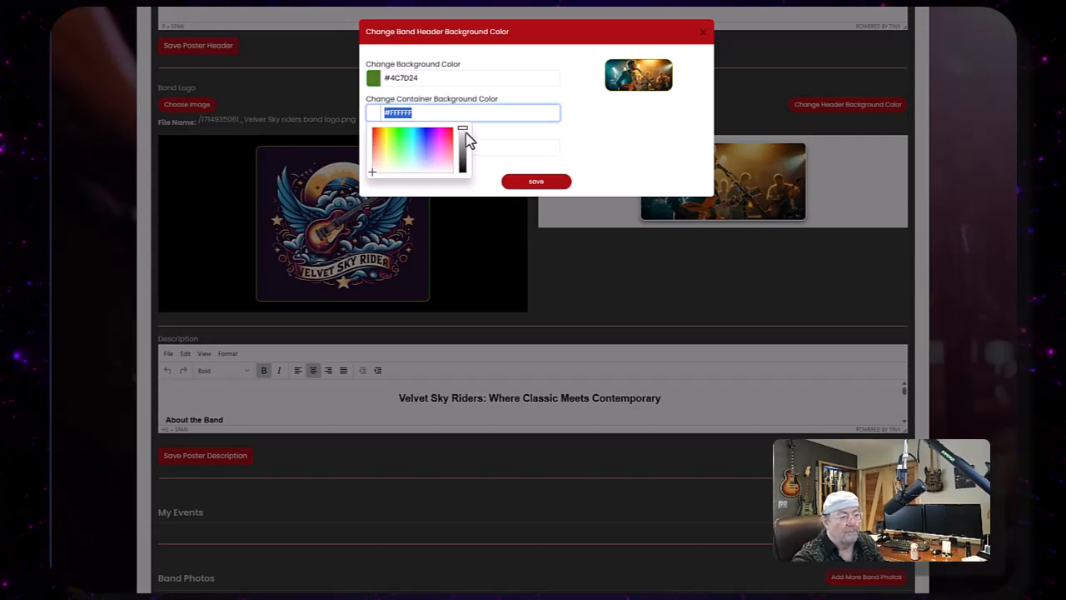
{"action": "left_click_drag", "start_coordinate": [463, 130], "coordinate": [467, 174]}
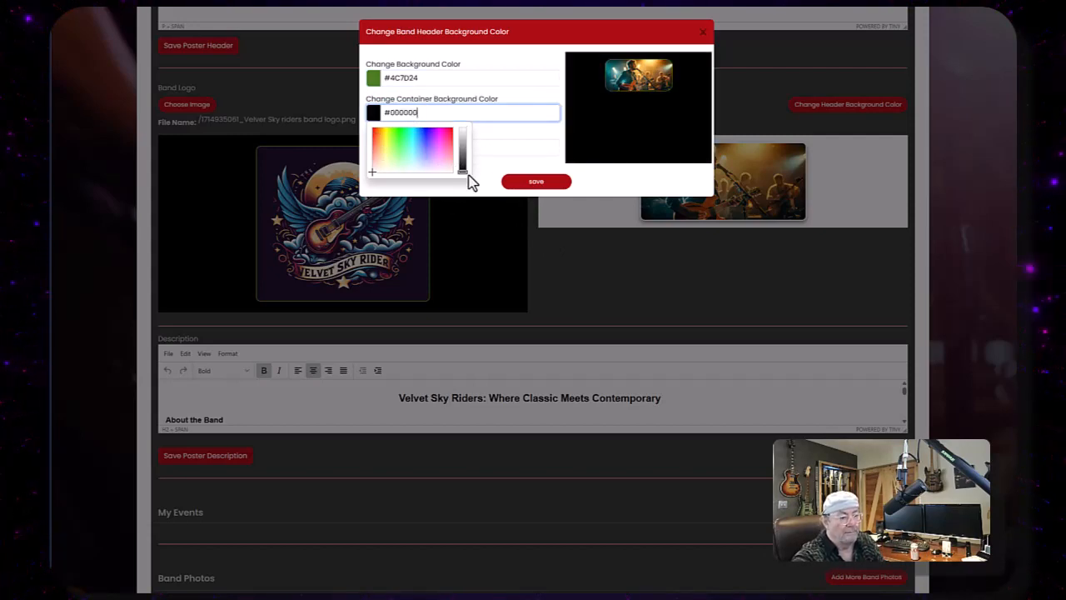
{"action": "left_click", "coordinate": [537, 183]}
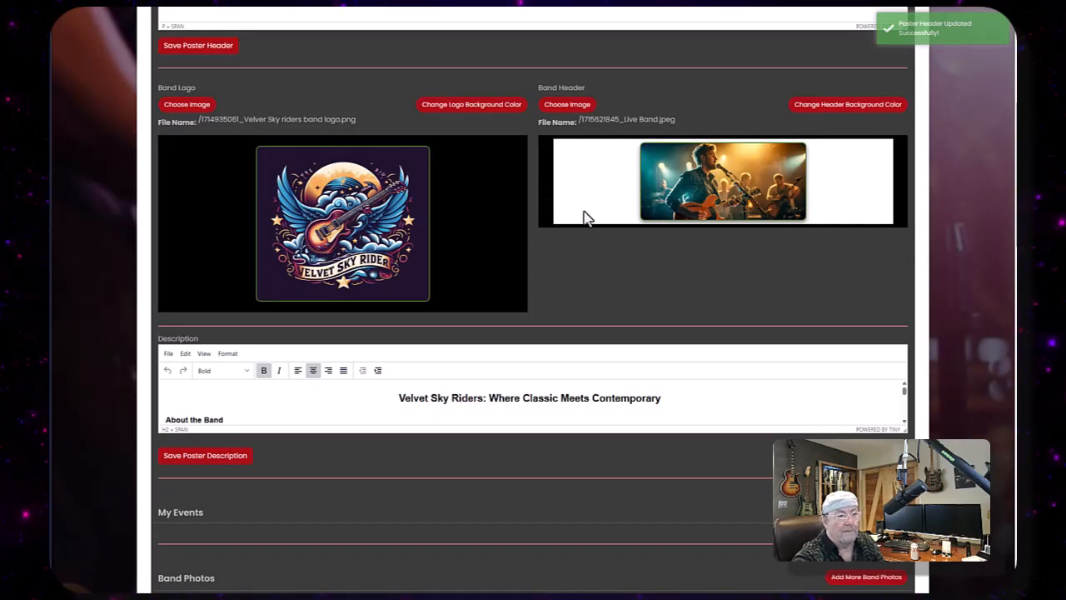
- Try header frame border thicknesses of 3 and 12, then save the border back at 1
{"action": "left_click", "coordinate": [820, 105]}
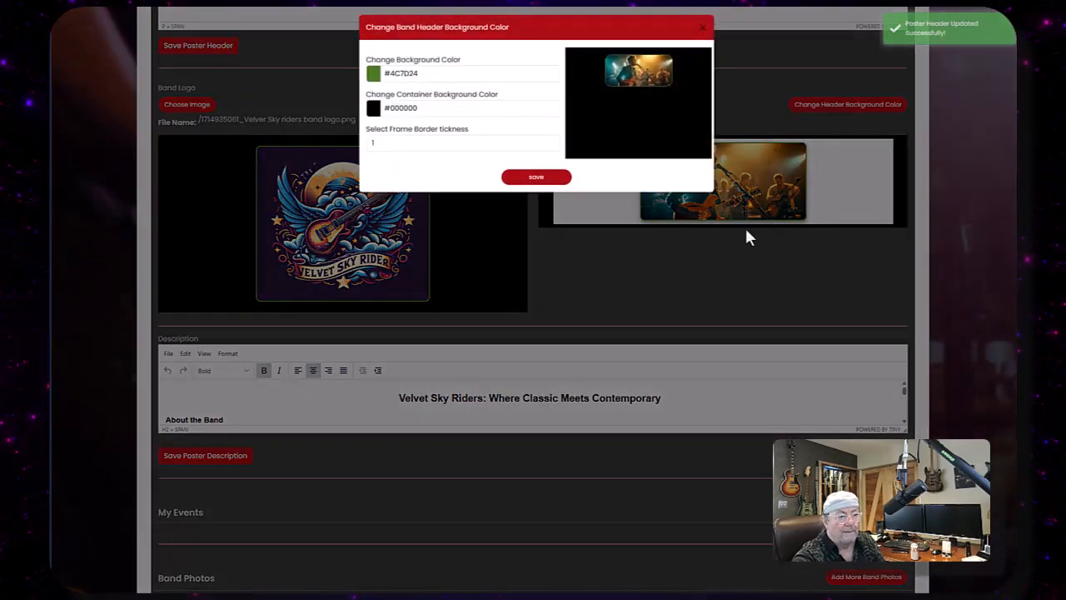
{"action": "left_click", "coordinate": [377, 150]}
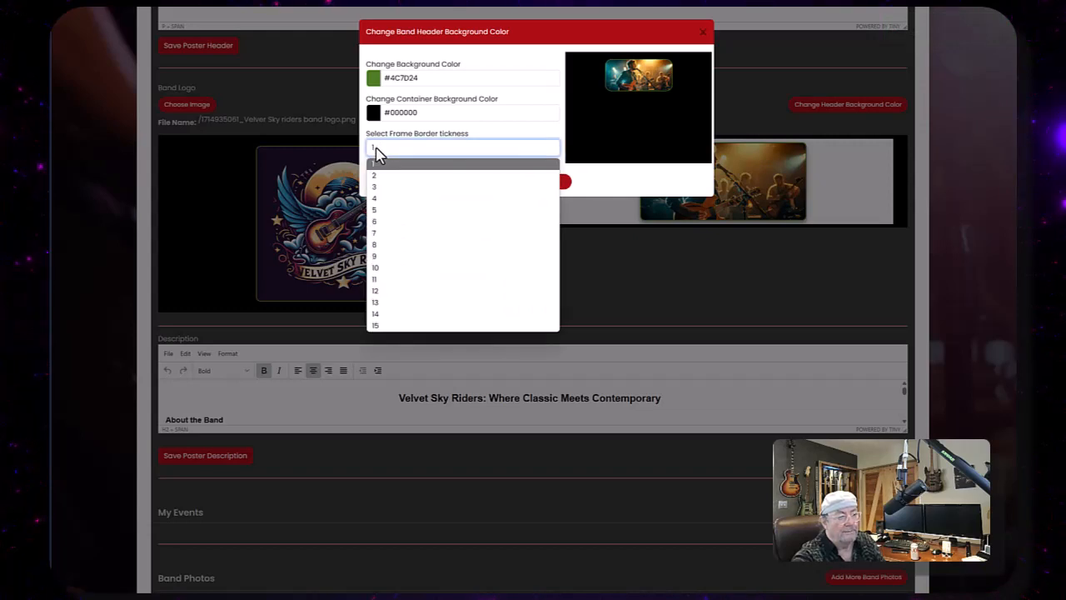
{"action": "left_click", "coordinate": [419, 187]}
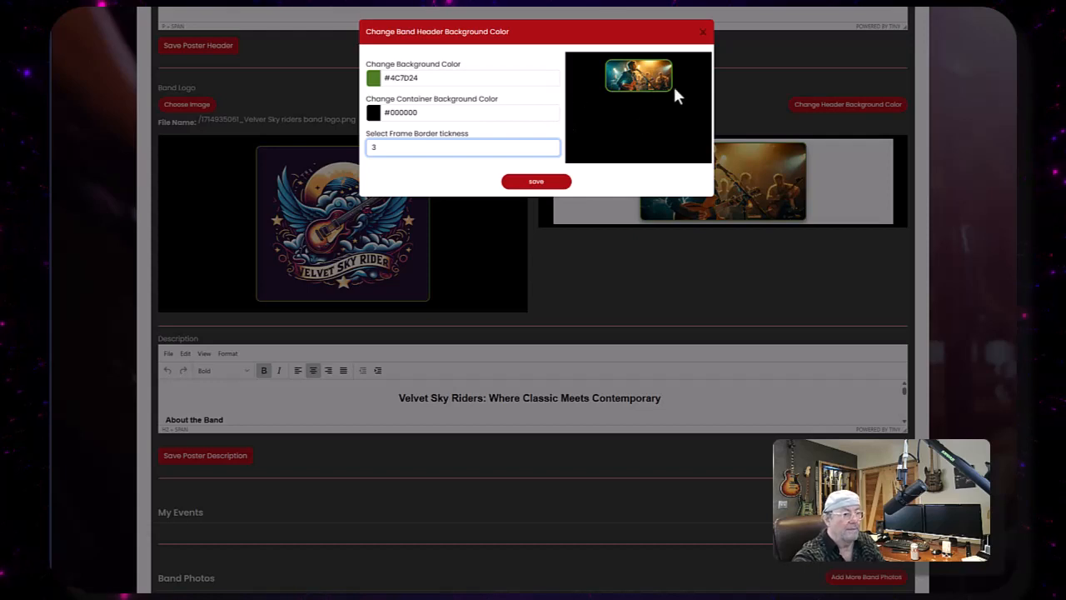
{"action": "left_click", "coordinate": [382, 148]}
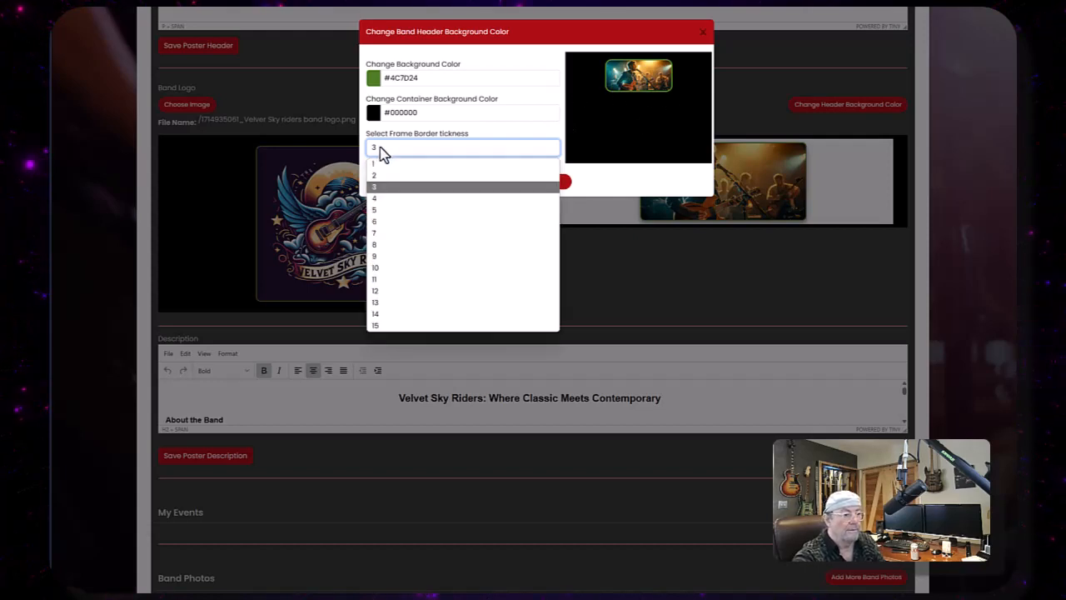
{"action": "left_click", "coordinate": [378, 289]}
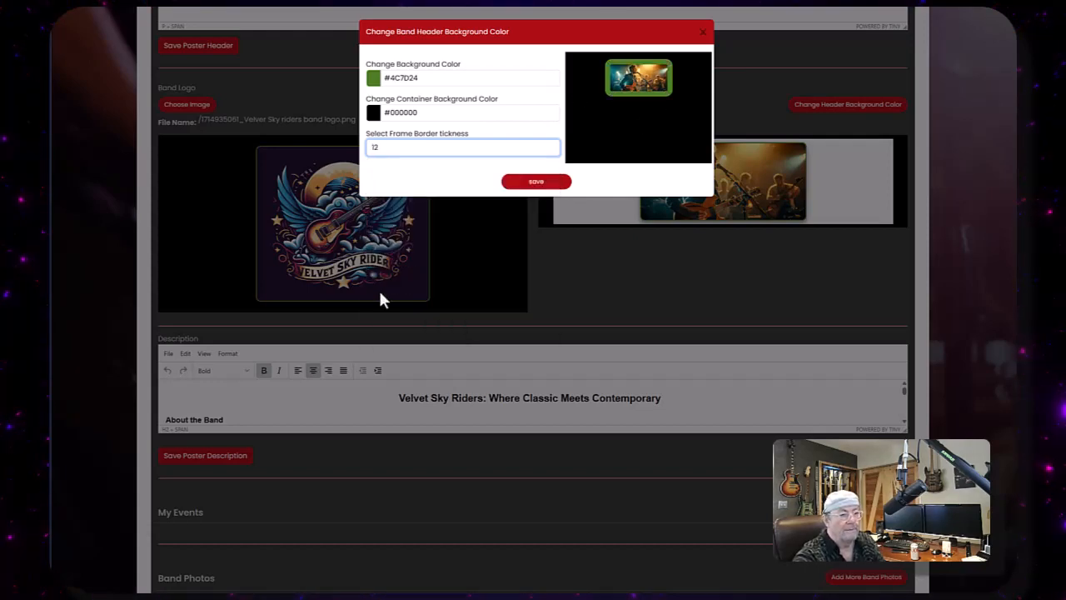
{"action": "left_click", "coordinate": [383, 149]}
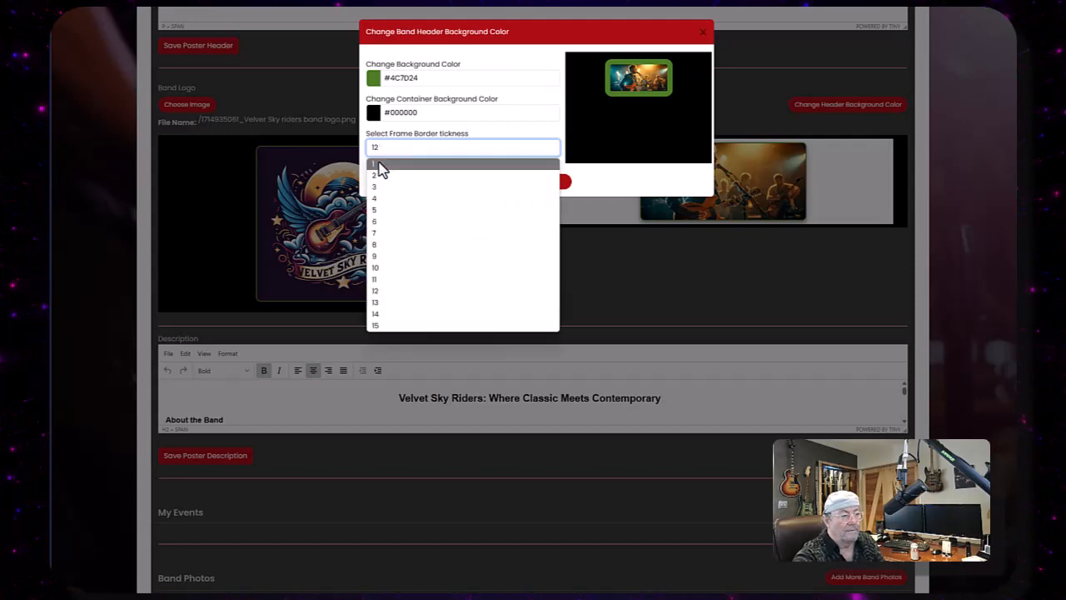
{"action": "left_click", "coordinate": [380, 163]}
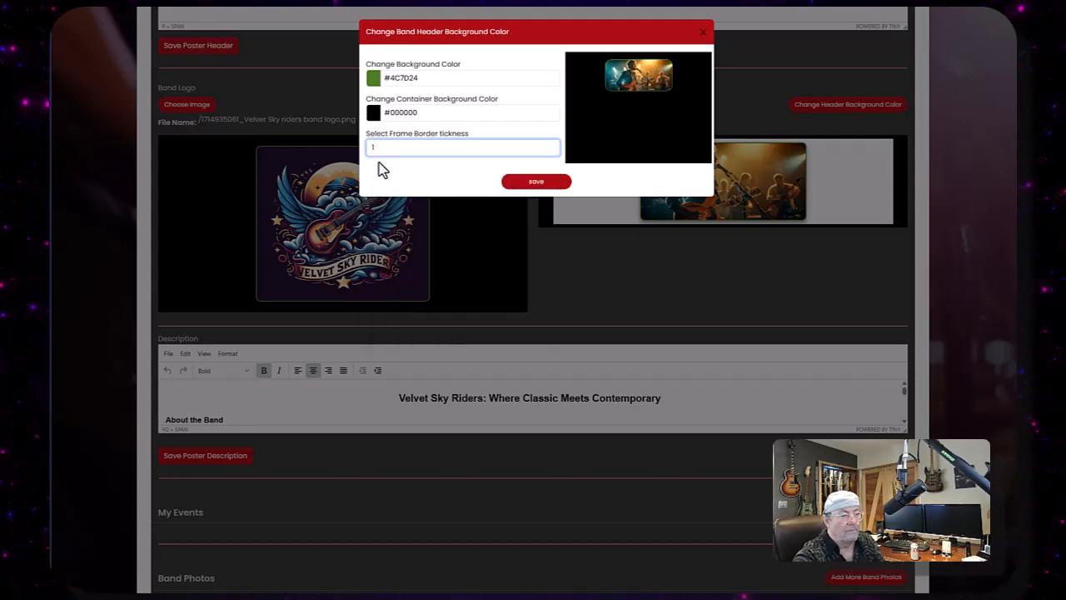
{"action": "left_click", "coordinate": [518, 185]}
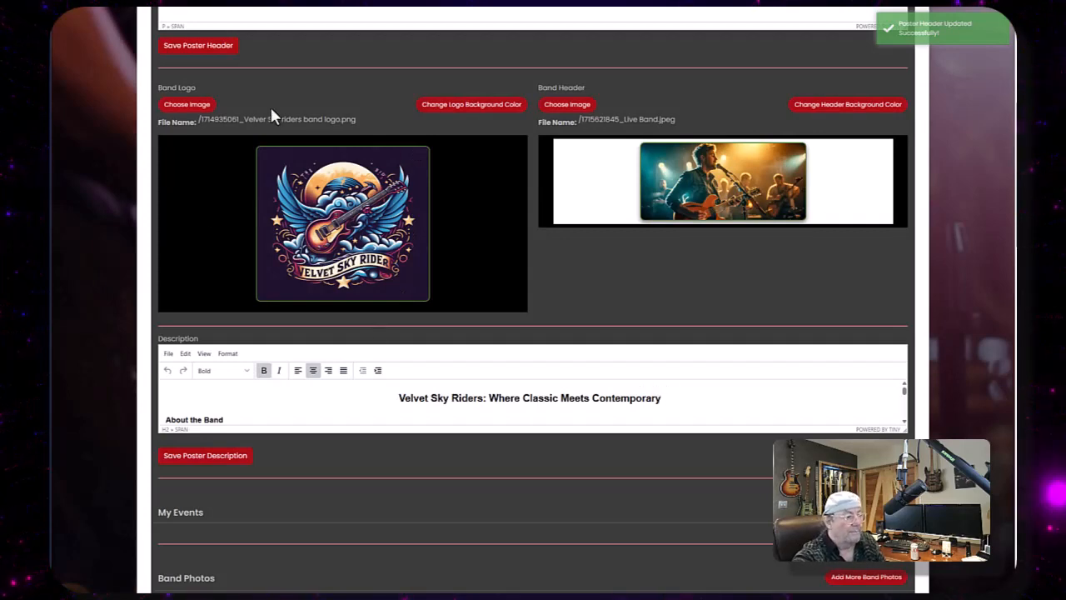
- Preview the band poster and scroll through its layout
{"action": "scroll", "coordinate": [272, 112], "scroll_direction": "up", "scroll_amount": 3}
{"action": "left_click", "coordinate": [177, 72]}
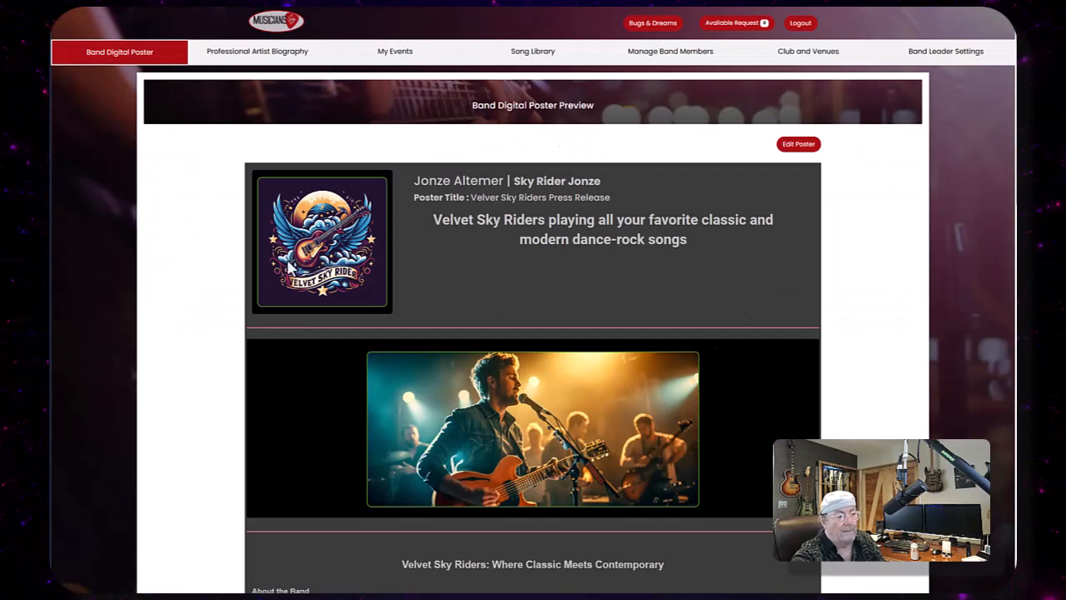
{"action": "scroll", "coordinate": [748, 238], "scroll_direction": "down", "scroll_amount": 3}
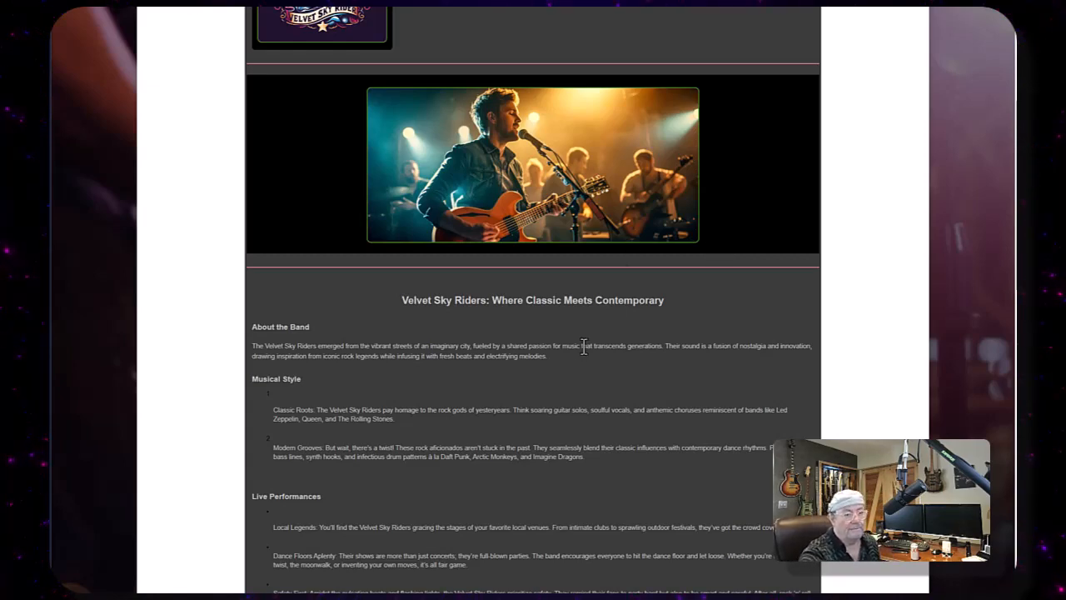
{"action": "scroll", "coordinate": [584, 345], "scroll_direction": "up", "scroll_amount": 3}
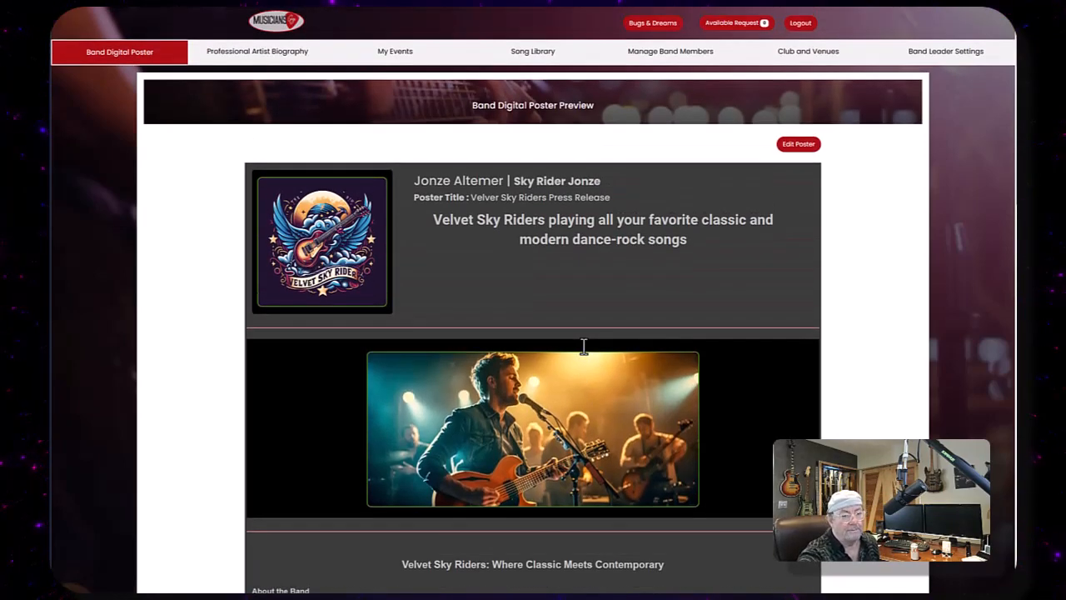
- Back in the poster editor, set the poster page colour to black and the poster text colour to white
{"action": "left_click", "coordinate": [799, 145]}
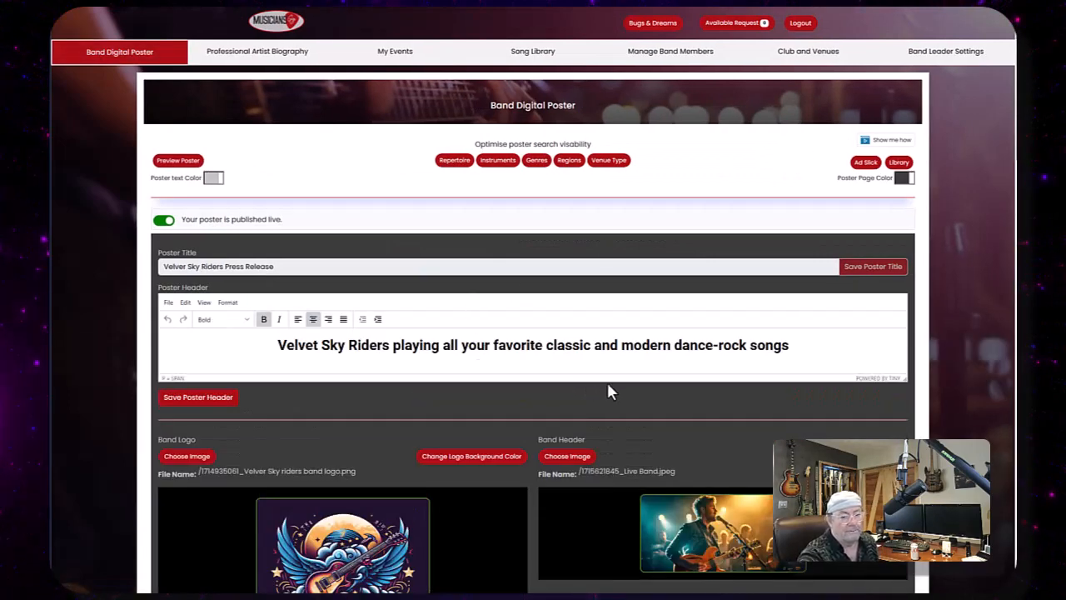
{"action": "left_click", "coordinate": [908, 184]}
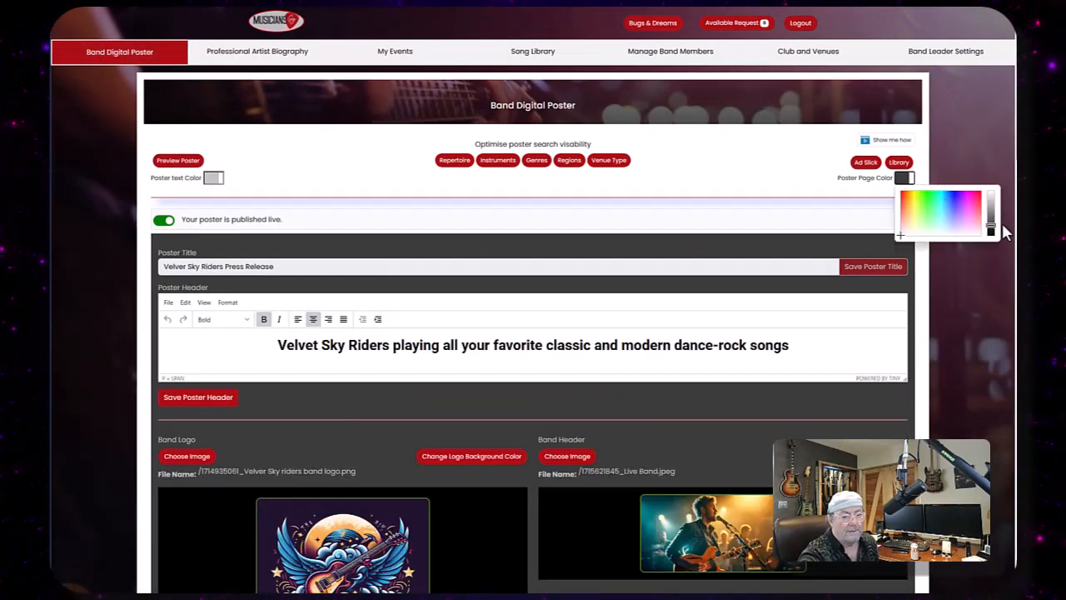
{"action": "left_click_drag", "start_coordinate": [990, 230], "coordinate": [991, 250]}
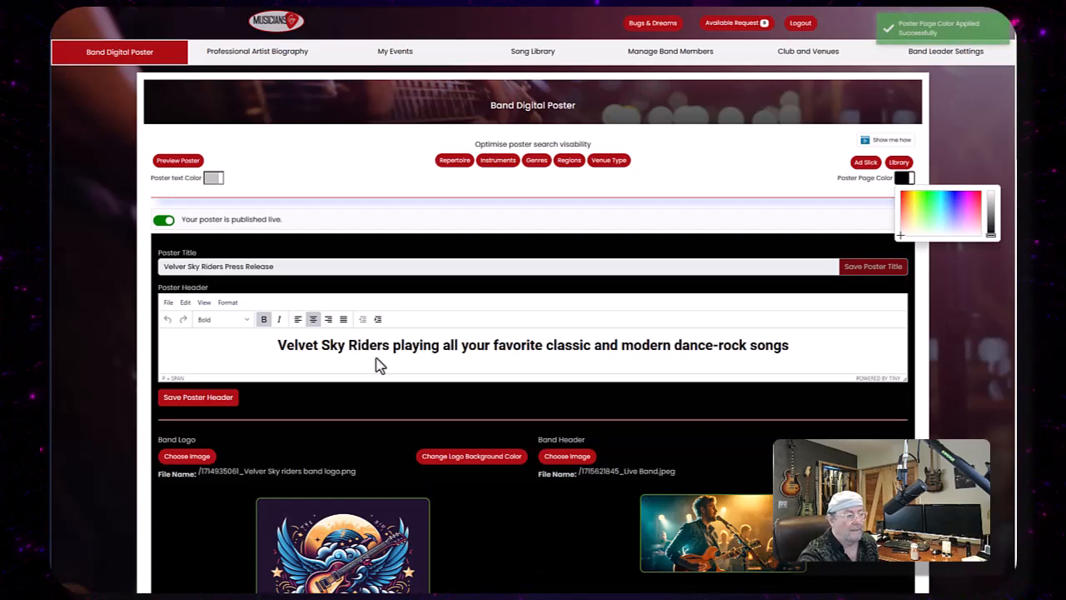
{"action": "left_click", "coordinate": [214, 183]}
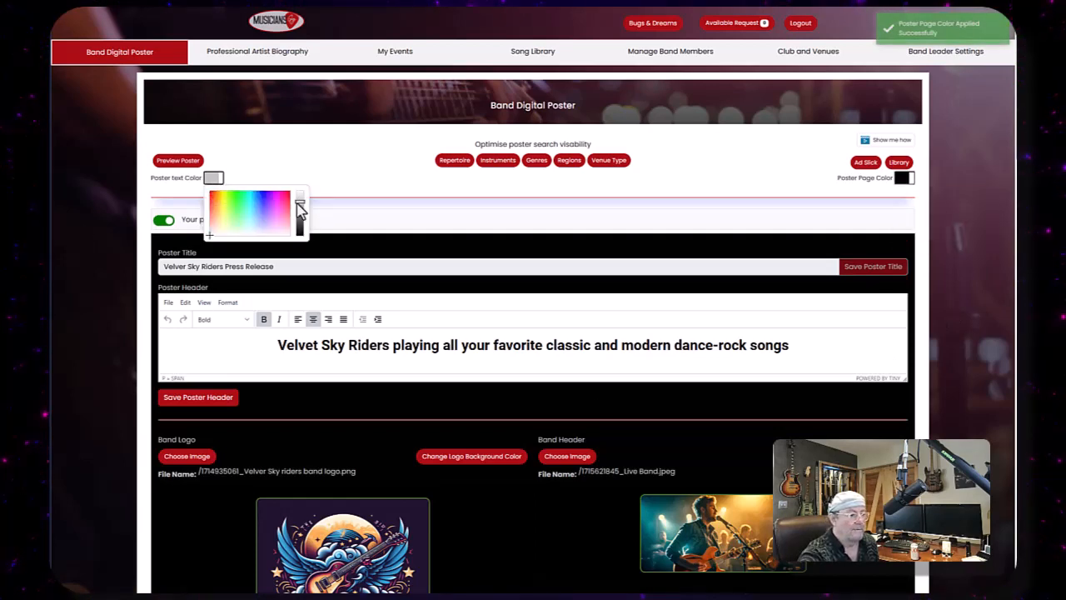
{"action": "left_click_drag", "start_coordinate": [300, 206], "coordinate": [286, 185]}
{"action": "left_click", "coordinate": [773, 183]}
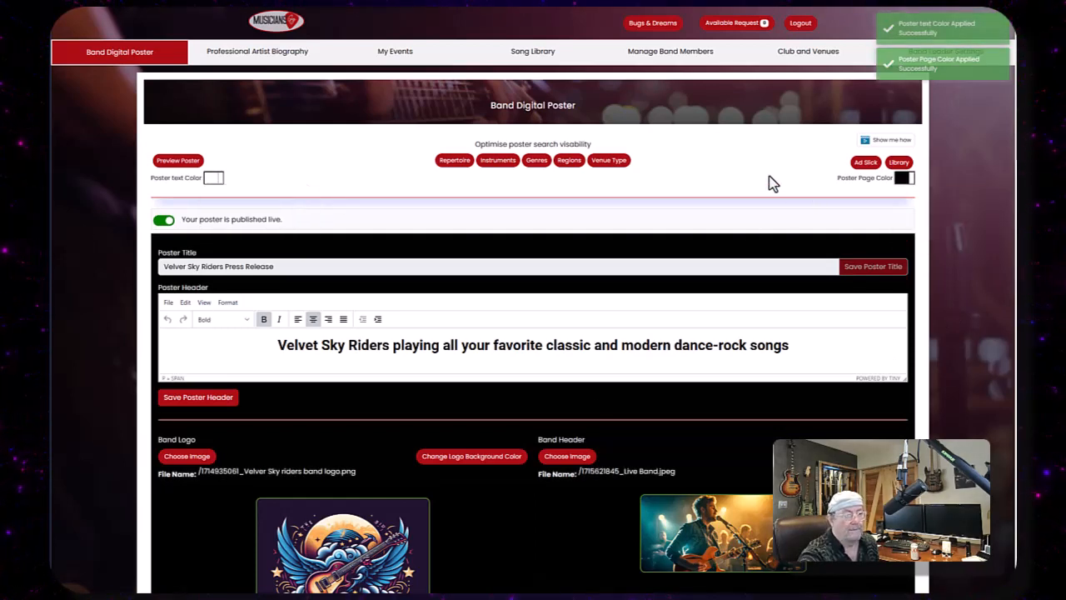
- Preview the recoloured poster and scroll through all its sections, band photos and biography
{"action": "left_click", "coordinate": [165, 161]}
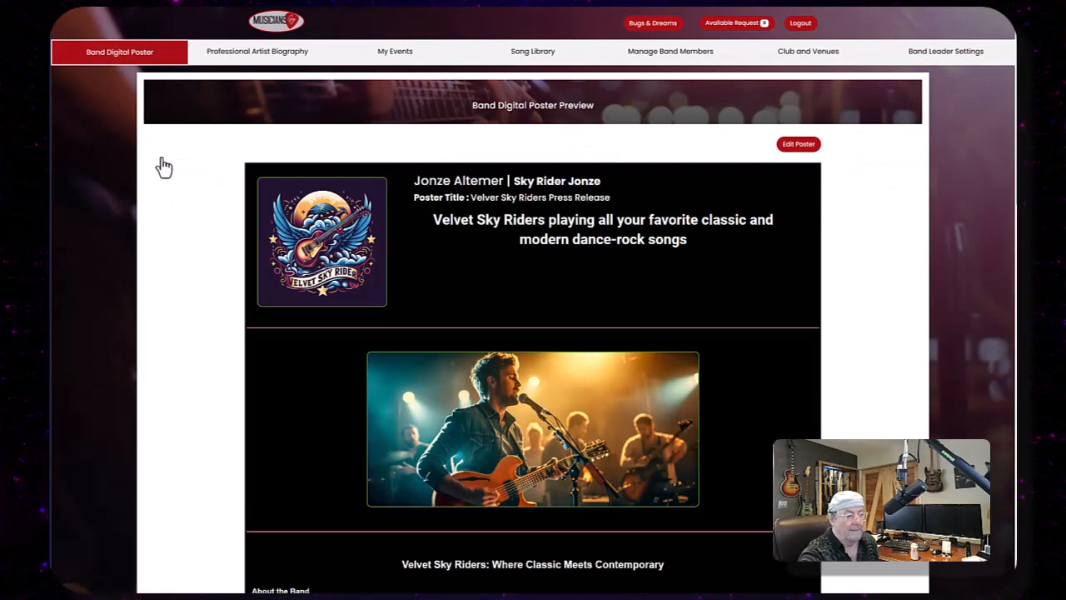
{"action": "scroll", "coordinate": [713, 328], "scroll_direction": "down", "scroll_amount": 5}
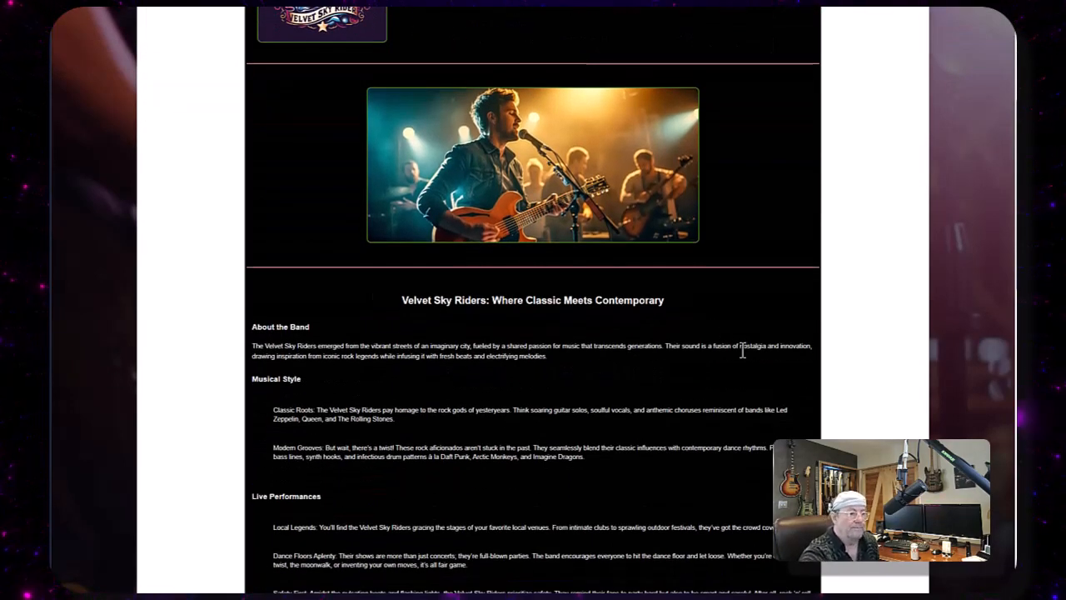
{"action": "scroll", "coordinate": [744, 348], "scroll_direction": "down", "scroll_amount": 5}
{"action": "scroll", "coordinate": [542, 316], "scroll_direction": "down", "scroll_amount": 2}
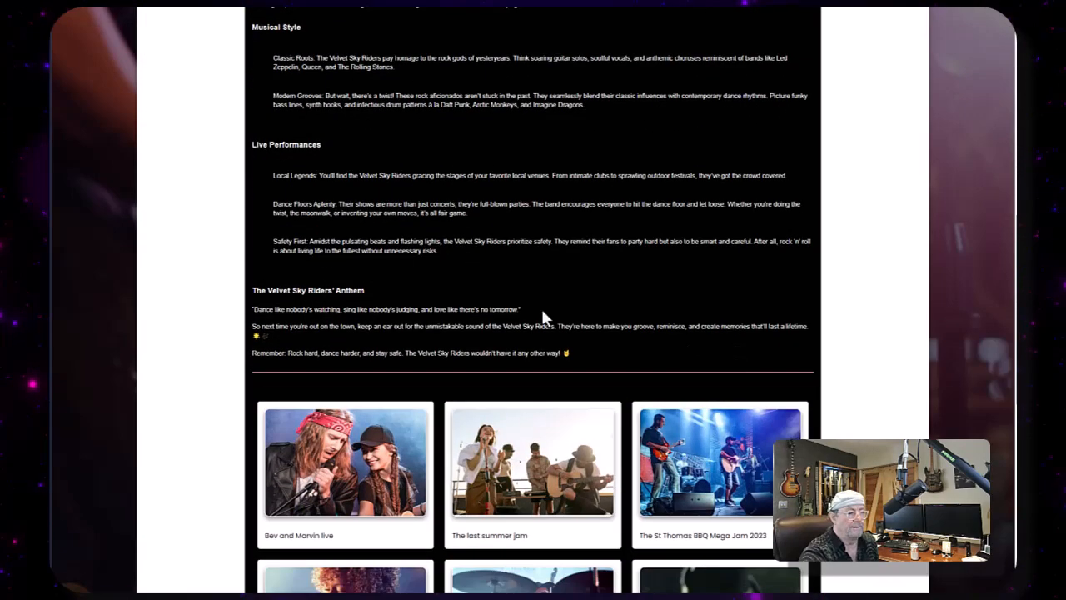
{"action": "scroll", "coordinate": [604, 260], "scroll_direction": "down", "scroll_amount": 9}
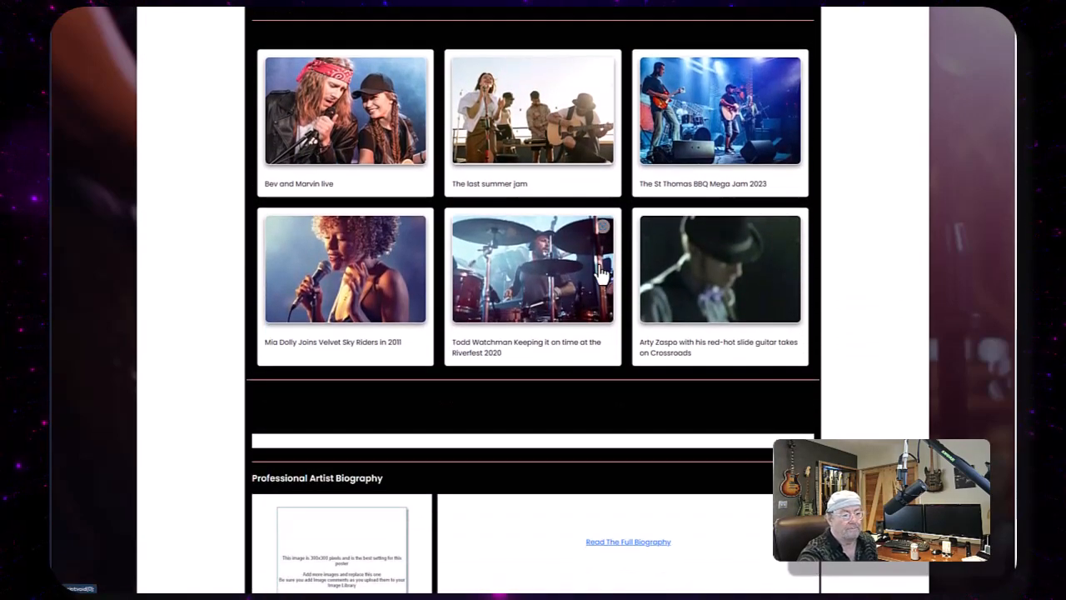
{"action": "scroll", "coordinate": [577, 256], "scroll_direction": "down", "scroll_amount": 3}
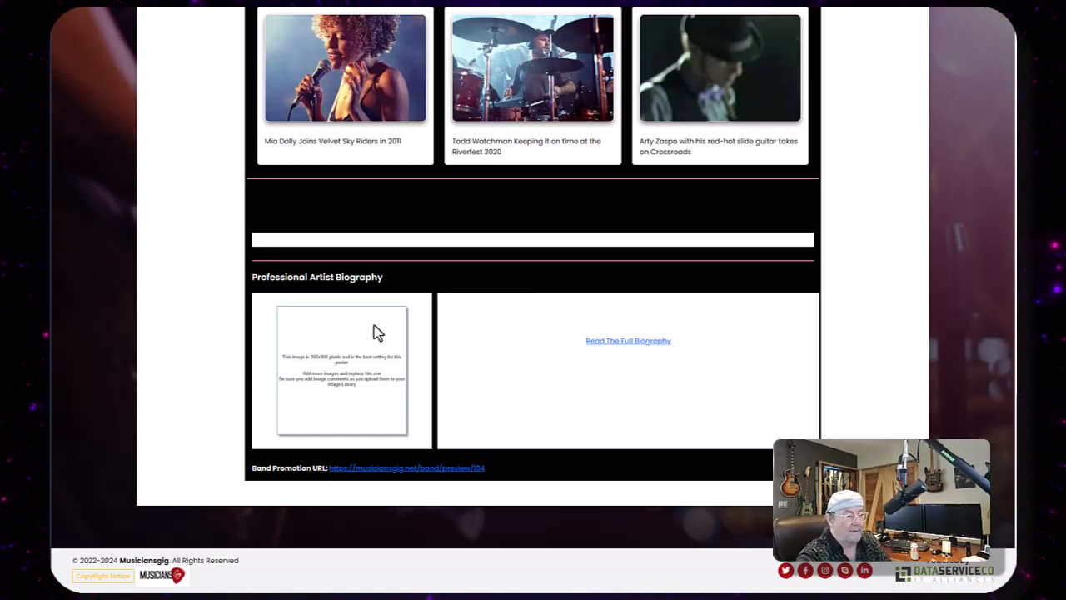
{"action": "scroll", "coordinate": [597, 388], "scroll_direction": "up", "scroll_amount": 2}
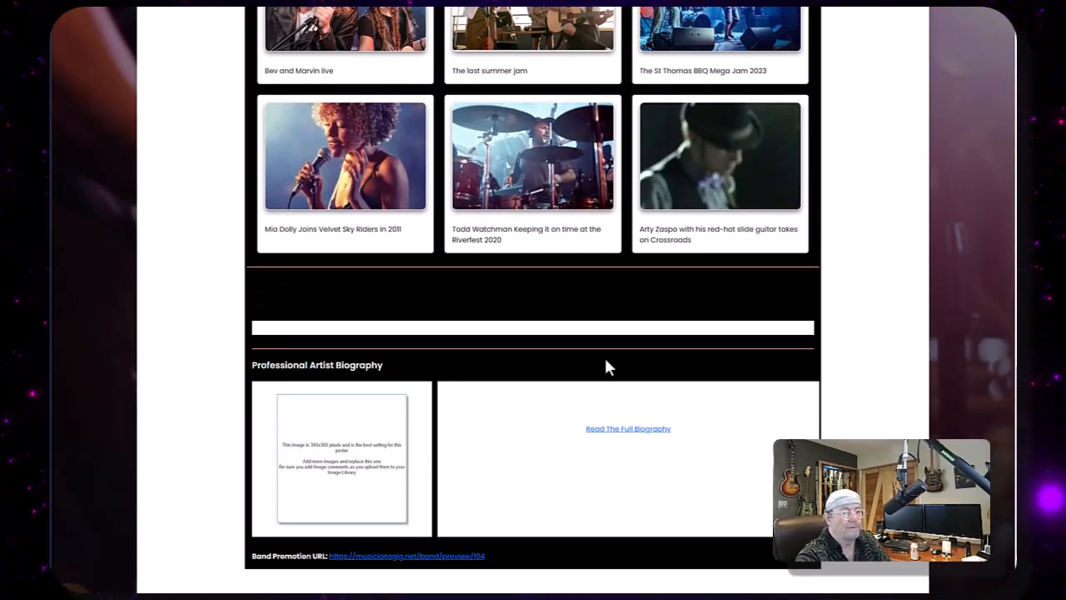
{"action": "scroll", "coordinate": [604, 359], "scroll_direction": "up", "scroll_amount": 10}
{"action": "scroll", "coordinate": [606, 362], "scroll_direction": "up", "scroll_amount": 5}
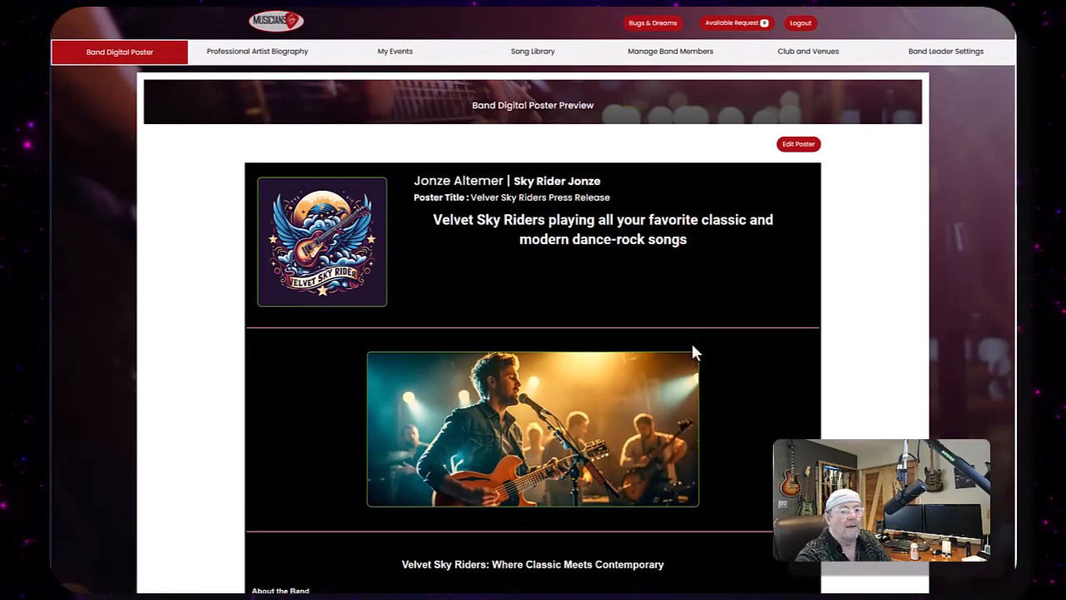
- Return to the poster editor and open the Ad Slick dialog, then close it
{"action": "left_click", "coordinate": [798, 144]}
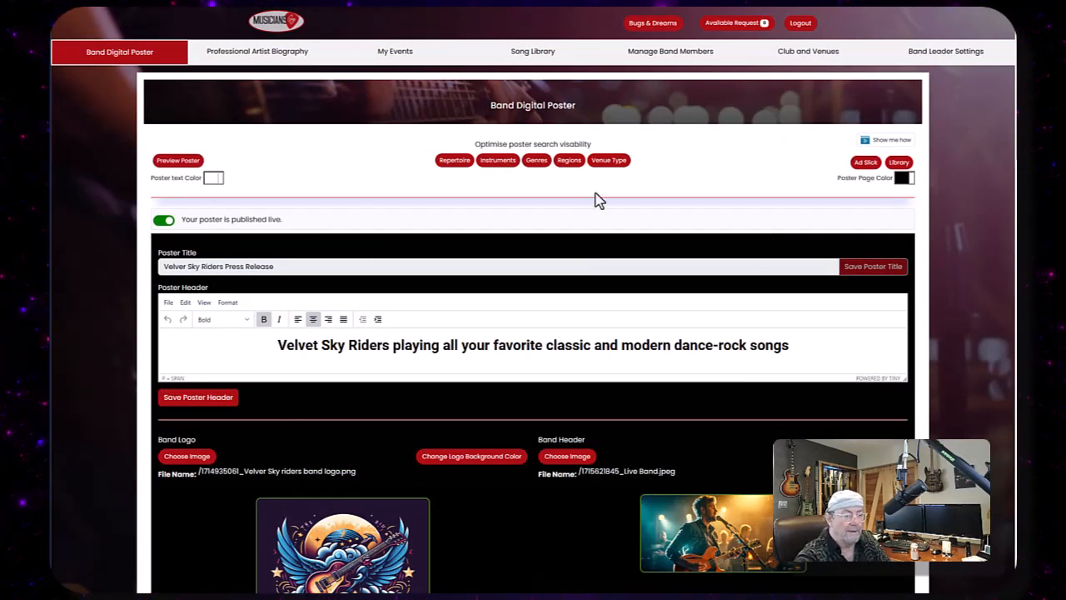
{"action": "left_click", "coordinate": [865, 162]}
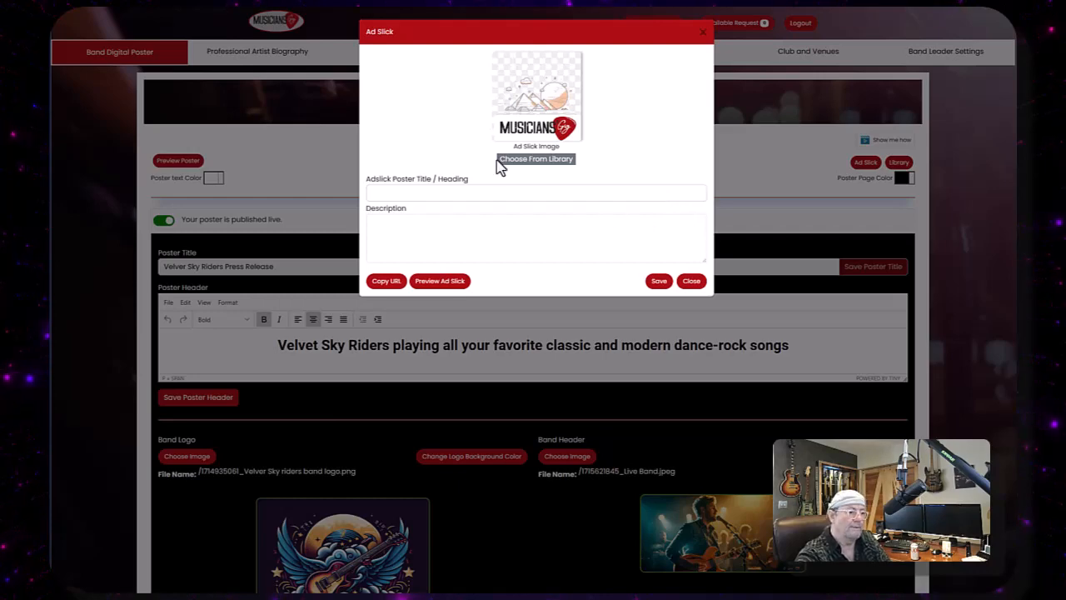
{"action": "left_click", "coordinate": [691, 283]}
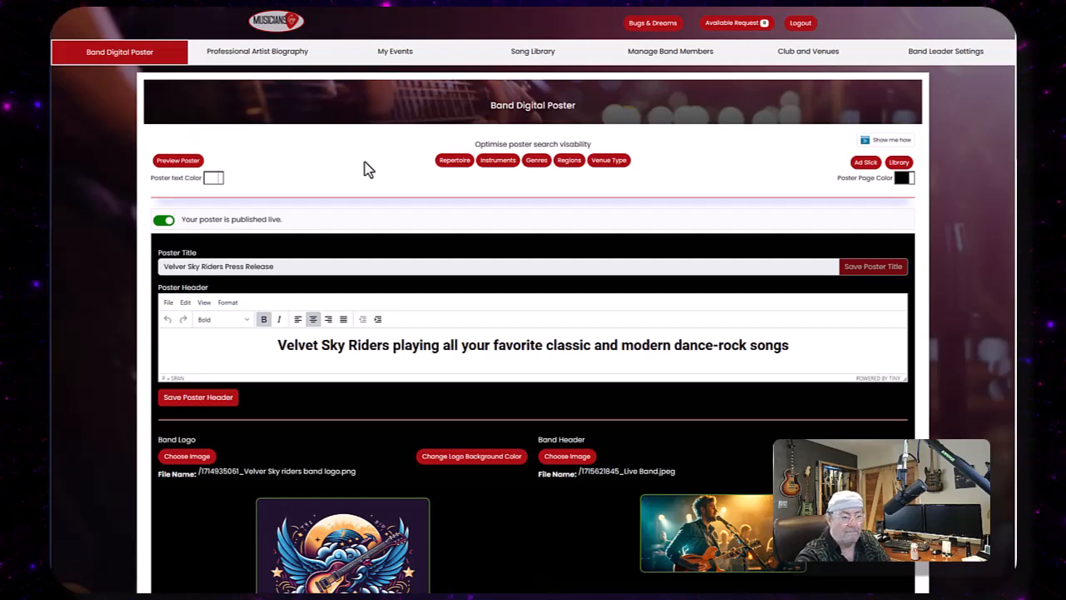
- Scroll through the poster editor sections down to the video and audio fields
{"action": "scroll", "coordinate": [611, 439], "scroll_direction": "down", "scroll_amount": 7}
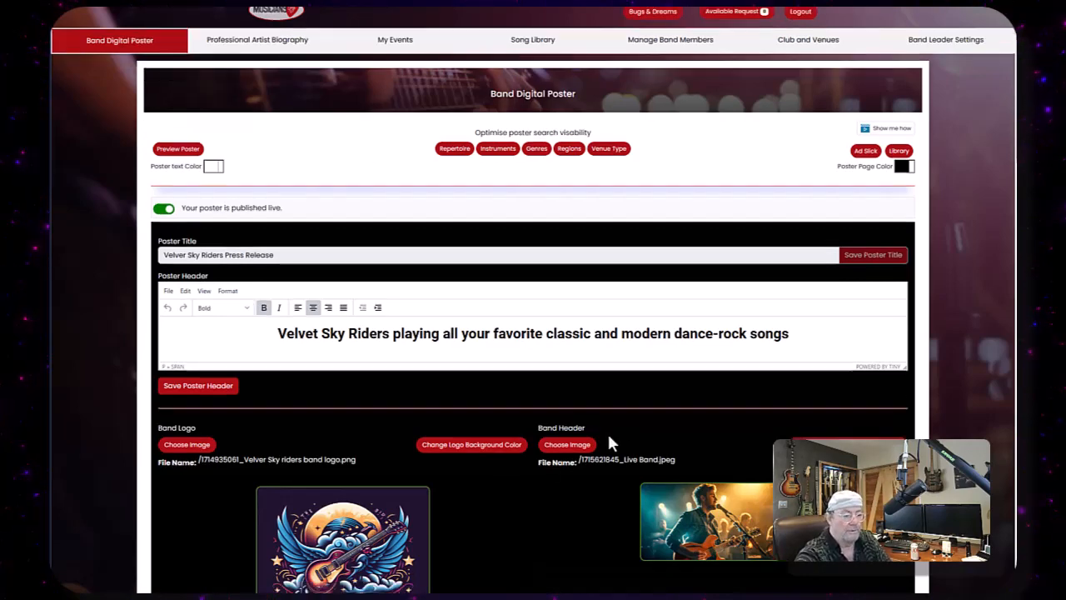
{"action": "scroll", "coordinate": [502, 192], "scroll_direction": "down", "scroll_amount": 5}
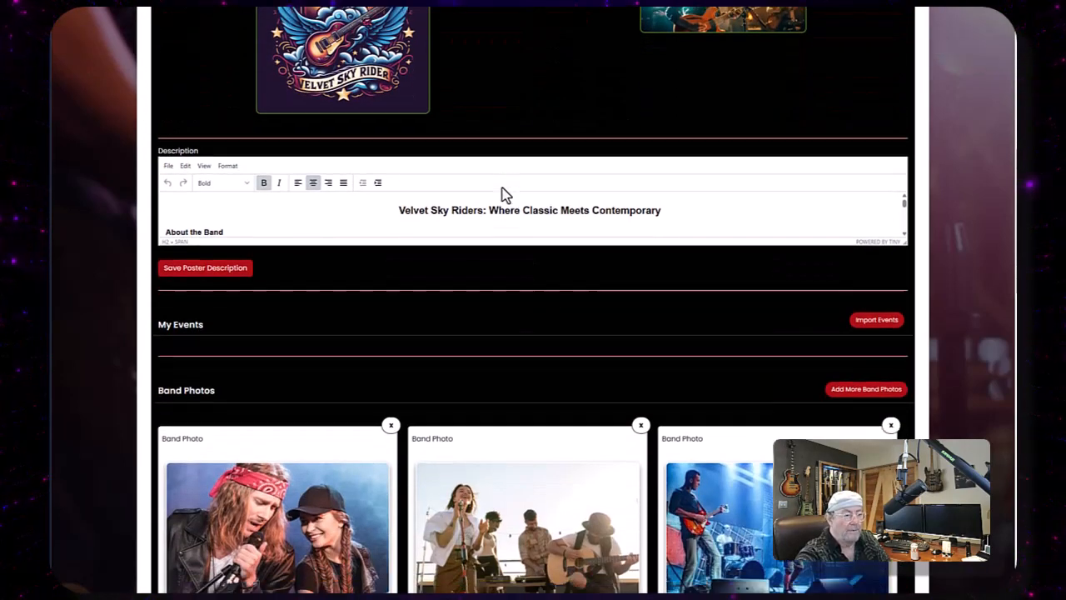
{"action": "scroll", "coordinate": [495, 199], "scroll_direction": "down", "scroll_amount": 6}
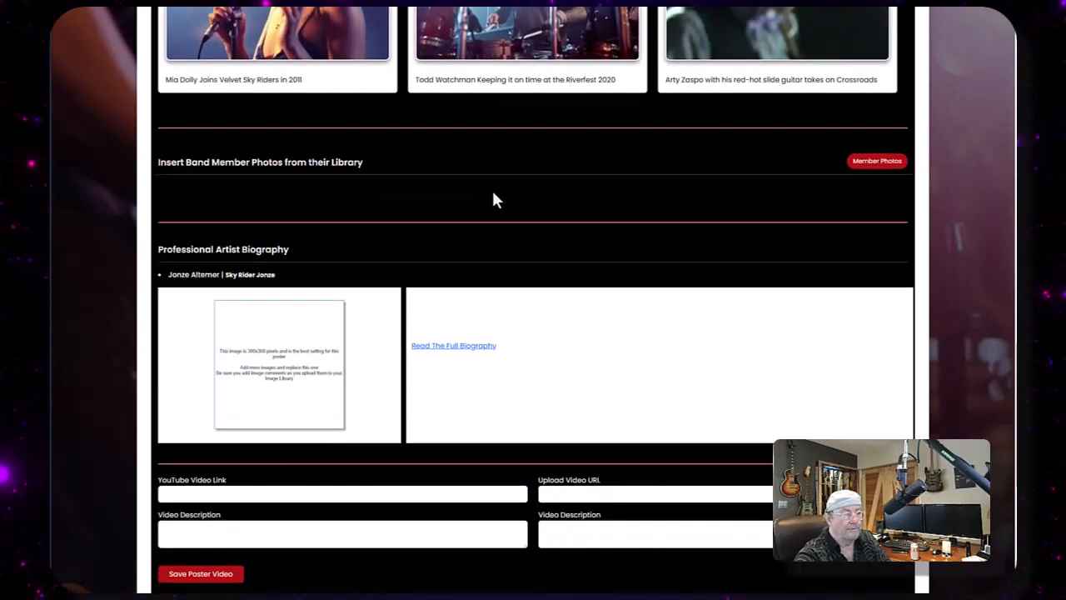
{"action": "scroll", "coordinate": [491, 190], "scroll_direction": "down", "scroll_amount": 3}
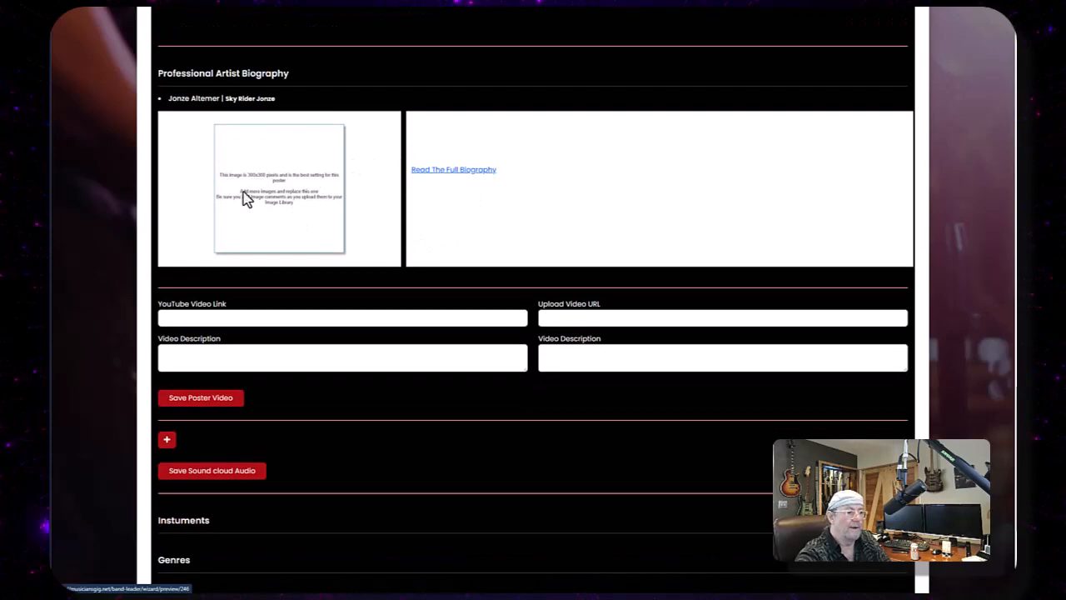
{"action": "scroll", "coordinate": [633, 182], "scroll_direction": "up", "scroll_amount": 20}
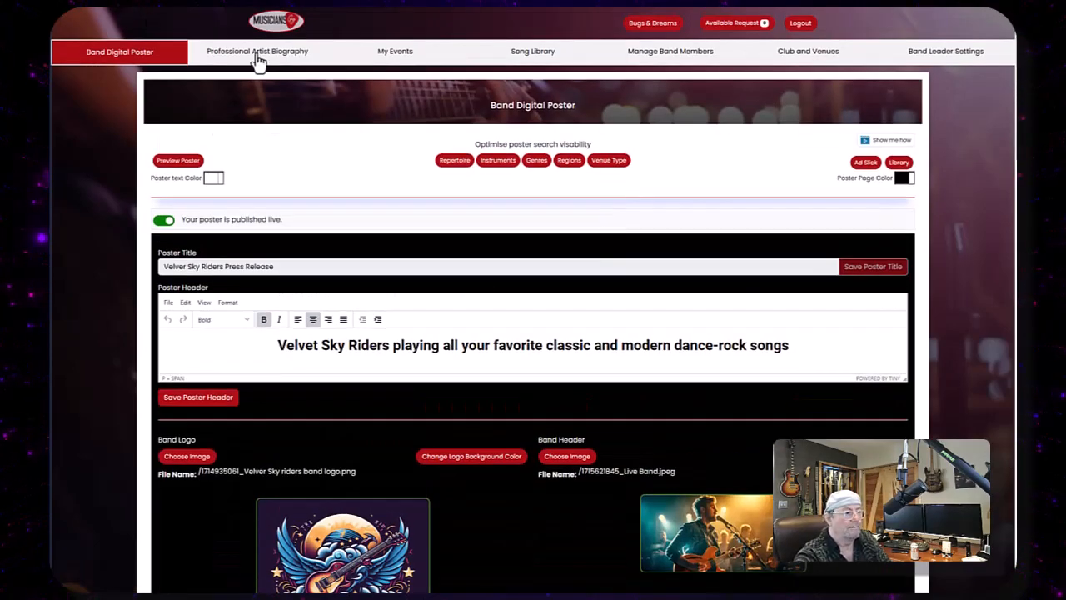
- Open the Professional Artist Biography's personal introduction section, then return to the Band Digital Poster page
{"action": "left_click", "coordinate": [262, 55]}
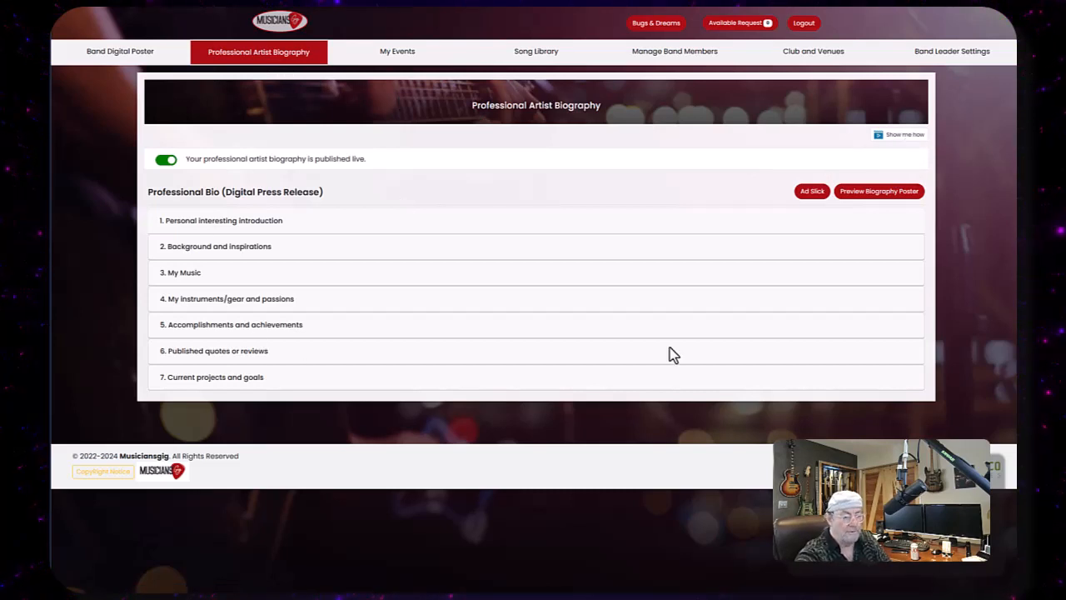
{"action": "left_click", "coordinate": [275, 221]}
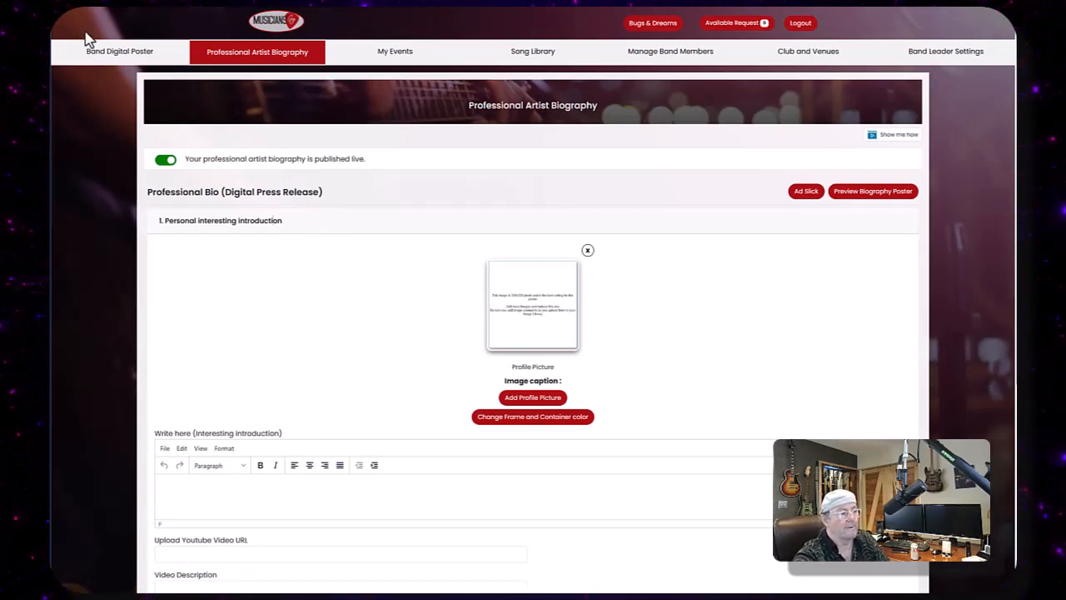
{"action": "left_click", "coordinate": [125, 64]}
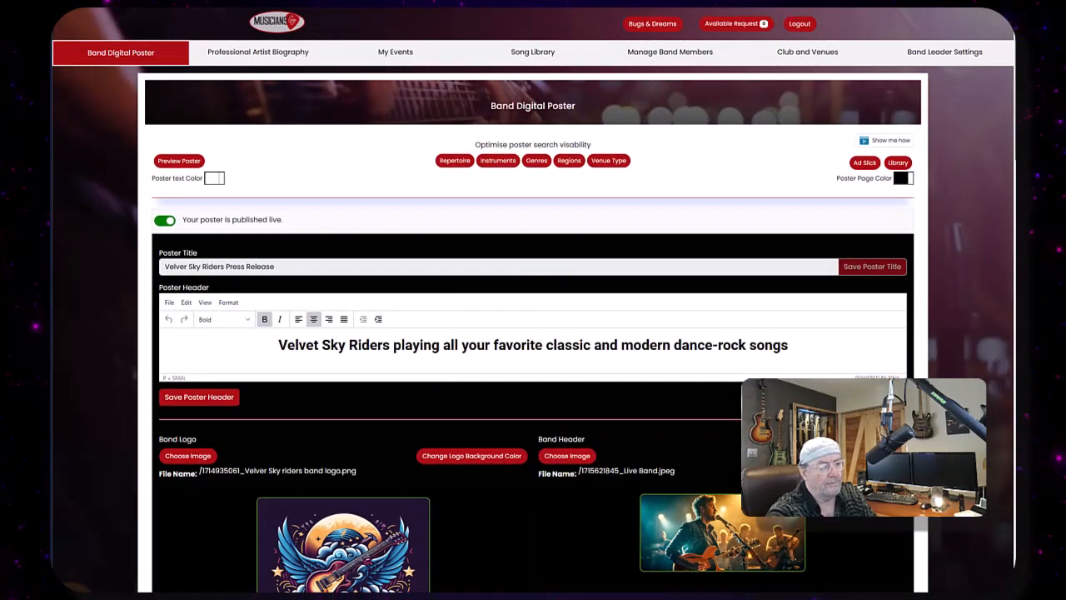
- Try importing events into the poster, open the Add Event form and close it
{"action": "scroll", "coordinate": [550, 260], "scroll_direction": "down", "scroll_amount": 5}
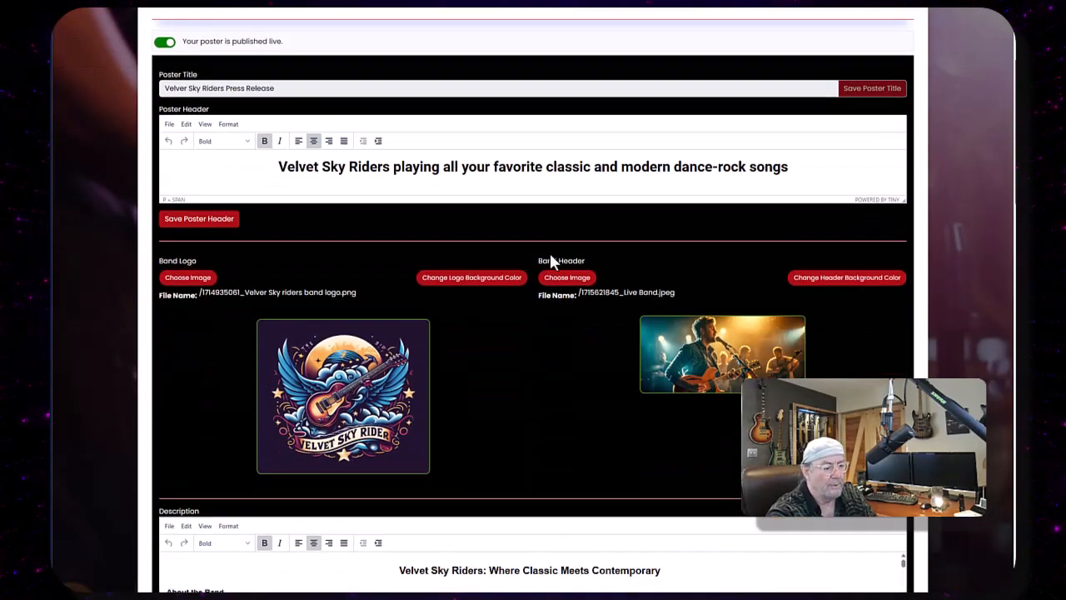
{"action": "scroll", "coordinate": [564, 236], "scroll_direction": "down", "scroll_amount": 4}
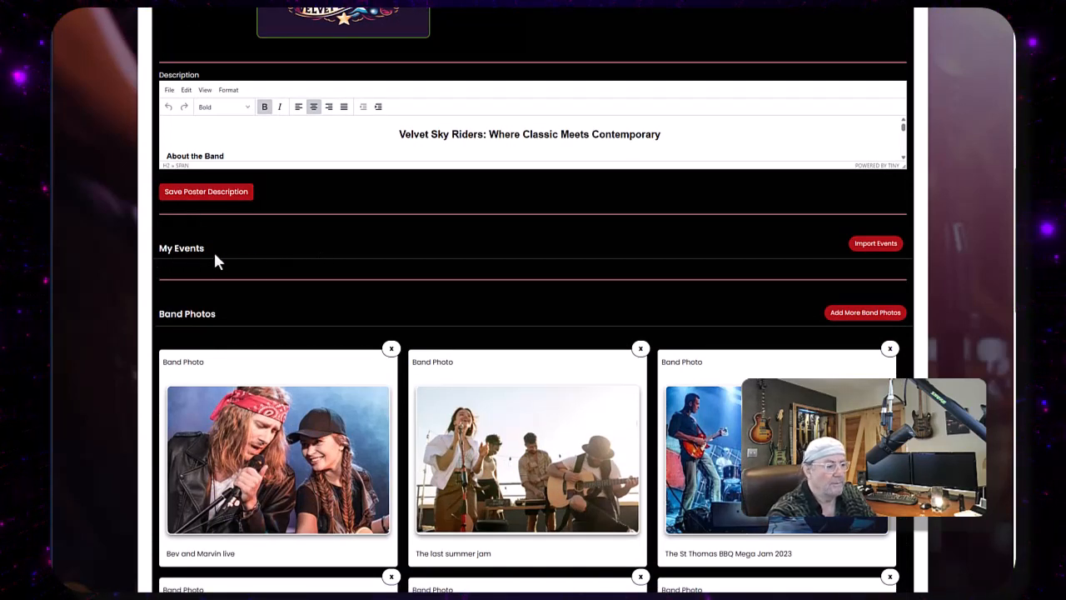
{"action": "left_click", "coordinate": [867, 250]}
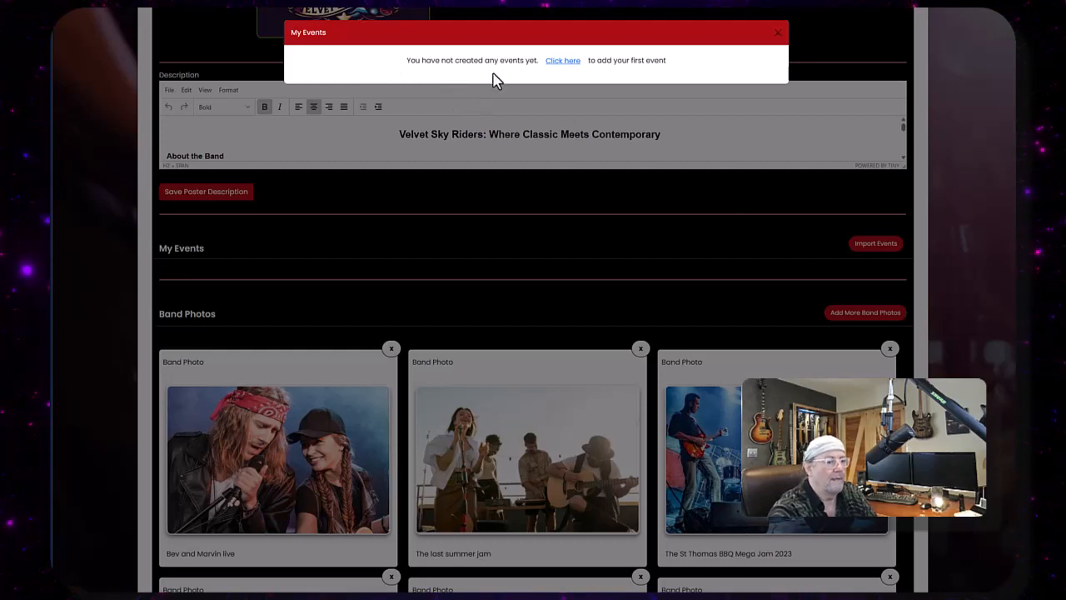
{"action": "left_click", "coordinate": [558, 65]}
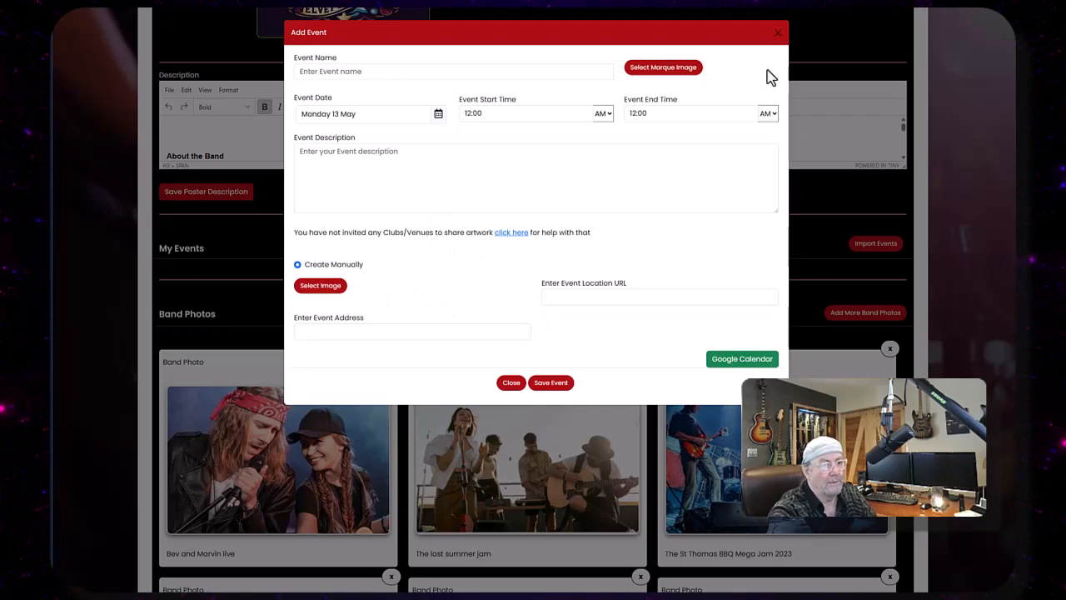
{"action": "left_click", "coordinate": [775, 36]}
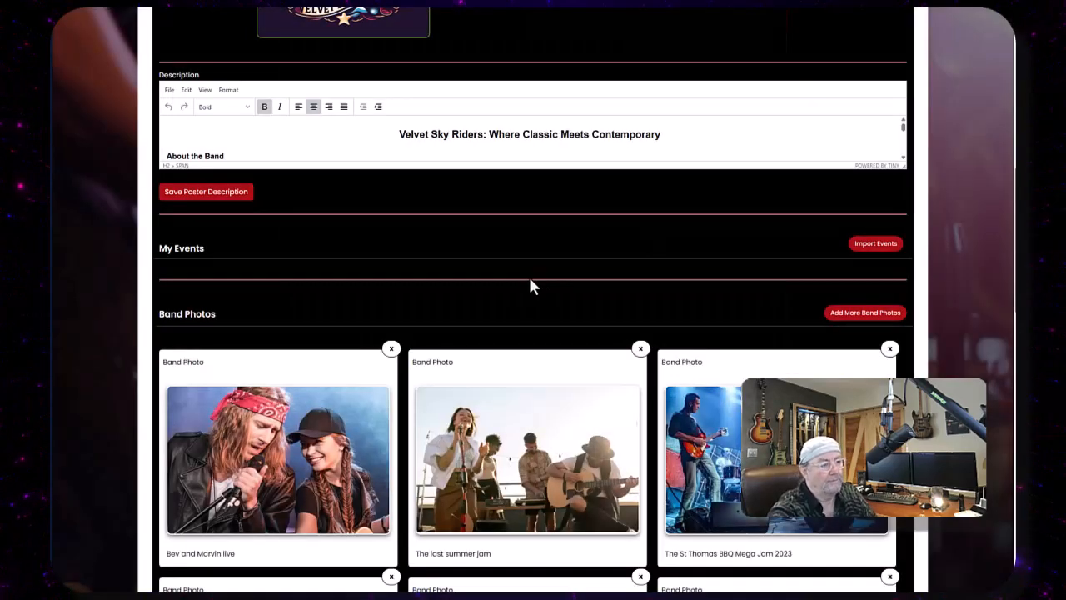
- Open My Events, start adding a new event, and name it Club 8000
{"action": "scroll", "coordinate": [530, 286], "scroll_direction": "up", "scroll_amount": 6}
{"action": "scroll", "coordinate": [533, 285], "scroll_direction": "up", "scroll_amount": 2}
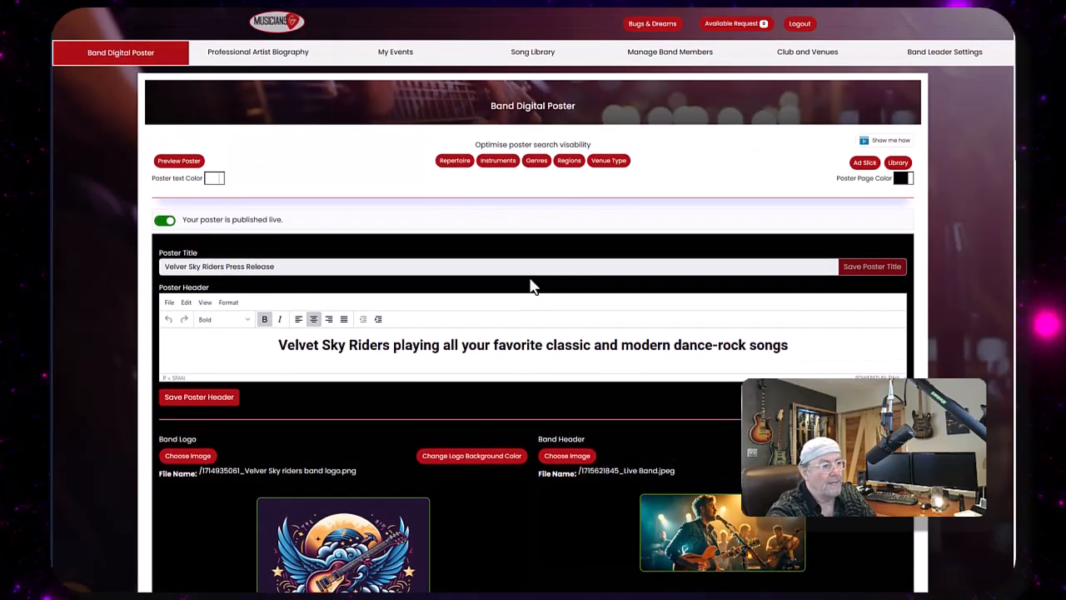
{"action": "left_click", "coordinate": [397, 52]}
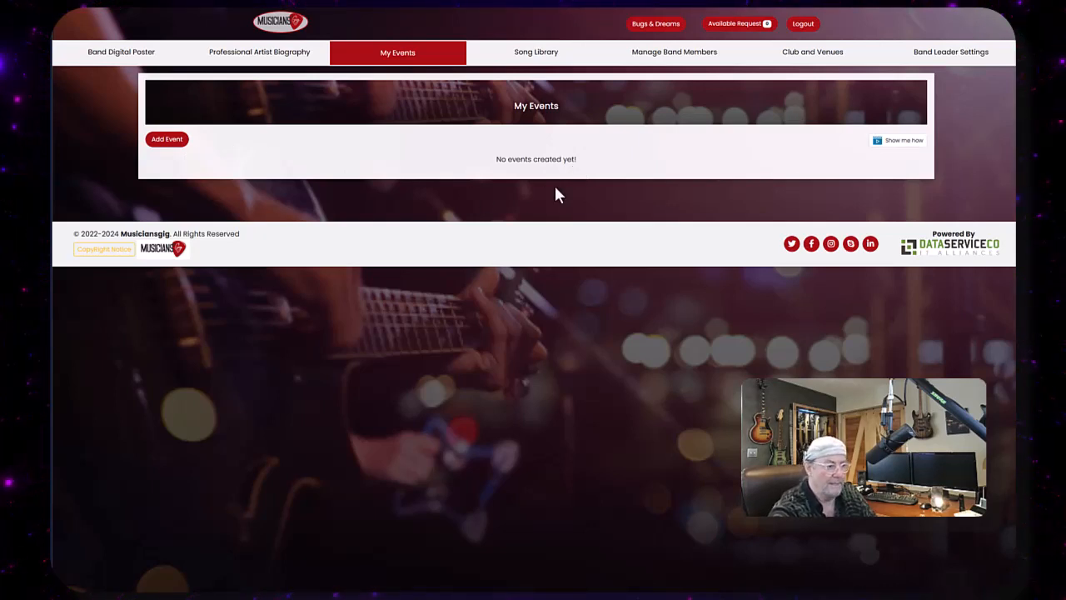
{"action": "left_click", "coordinate": [166, 146]}
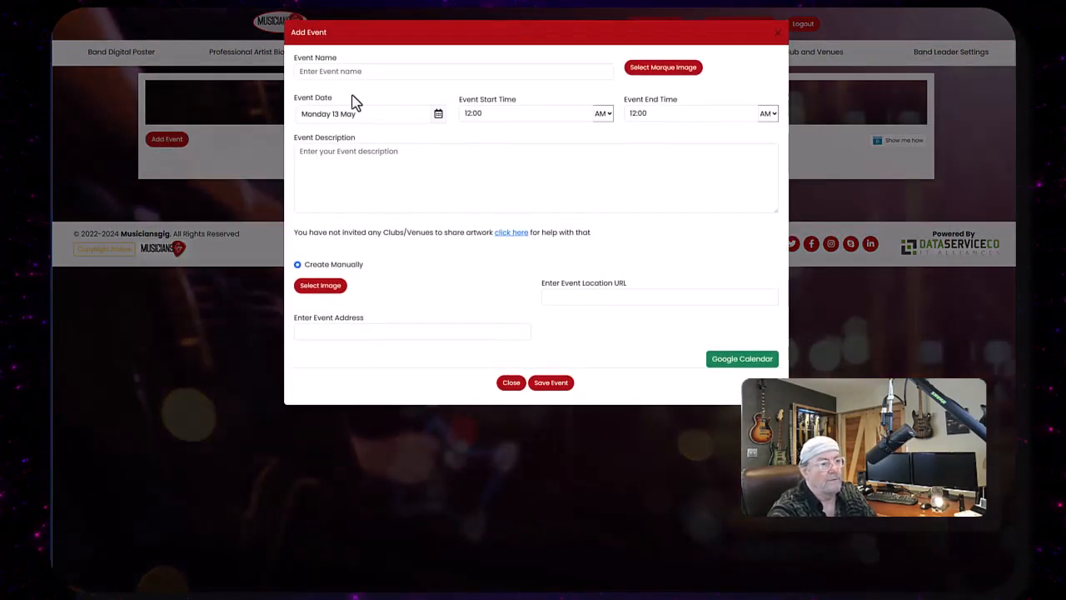
{"action": "left_click", "coordinate": [355, 75]}
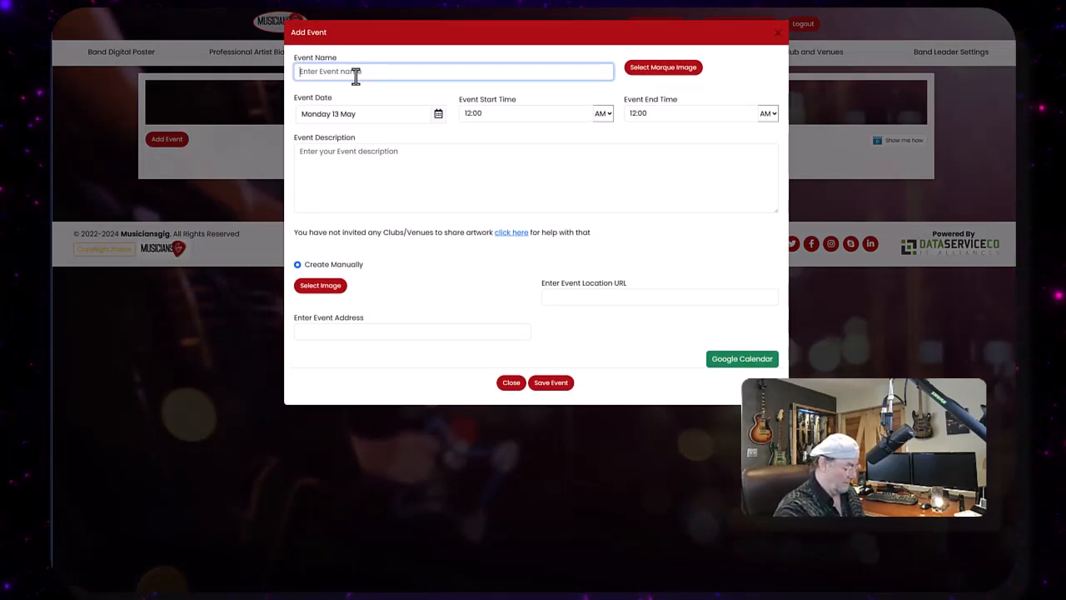
{"action": "type", "text": "Club"}
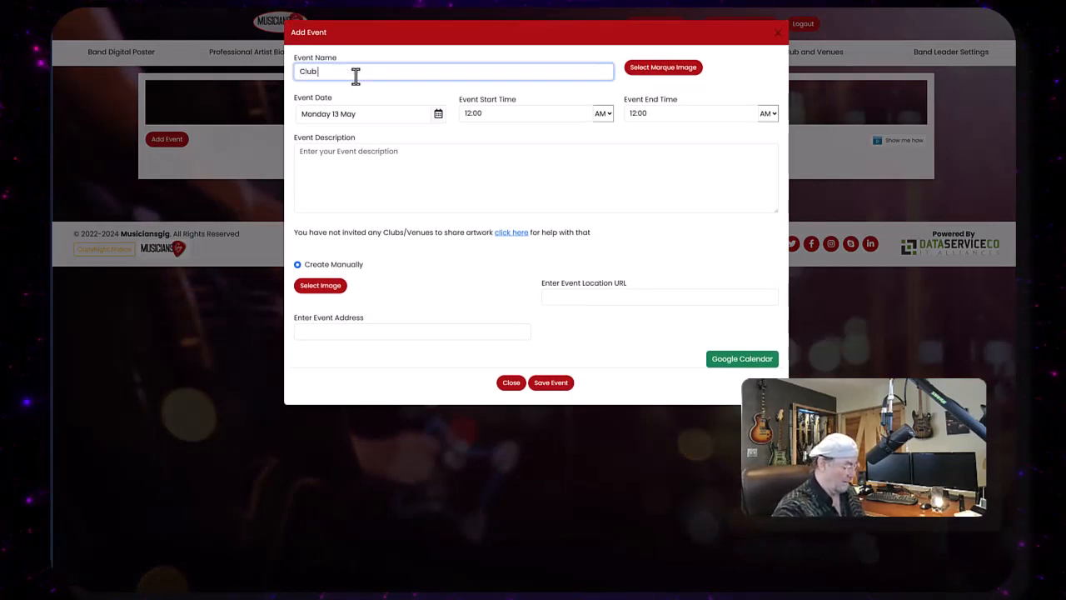
{"action": "type", "text": " 8000"}
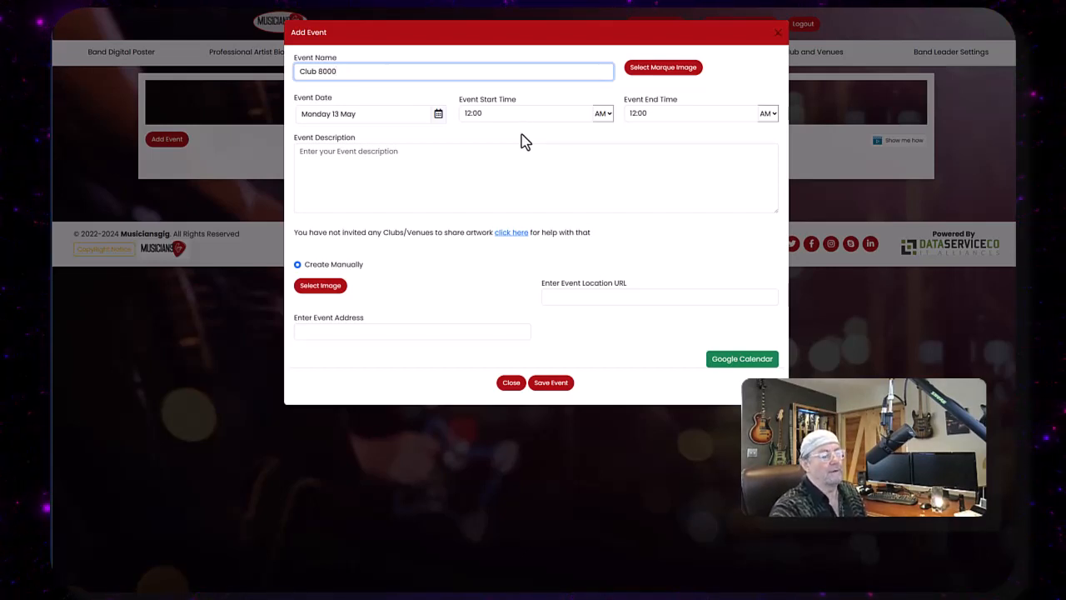
- Set the event date to Monday 1 July and the start time to 08:00 PM
{"action": "left_click", "coordinate": [438, 114]}
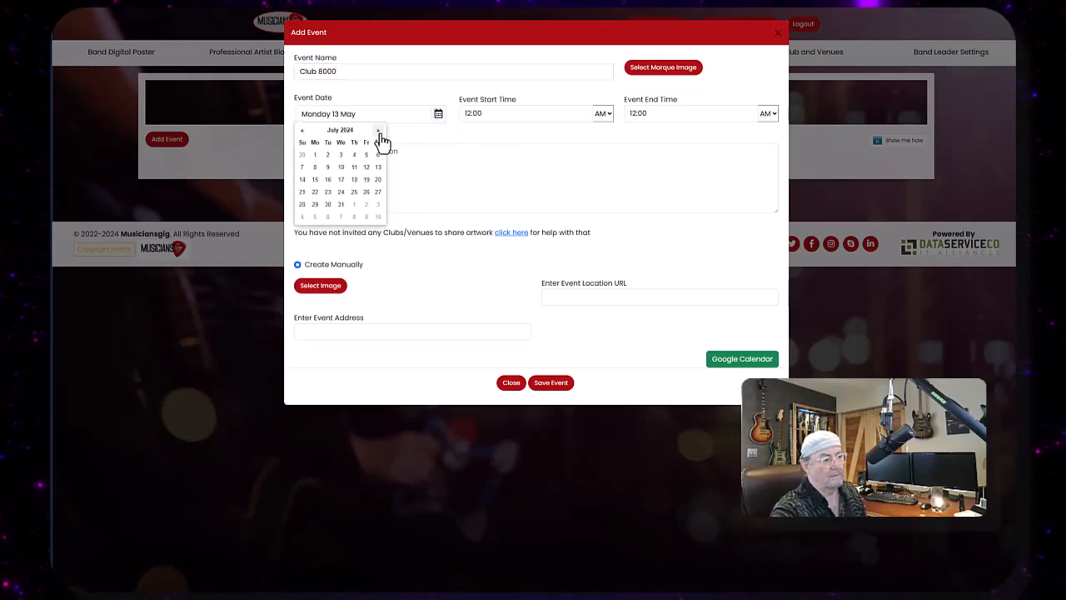
{"action": "left_click", "coordinate": [315, 154]}
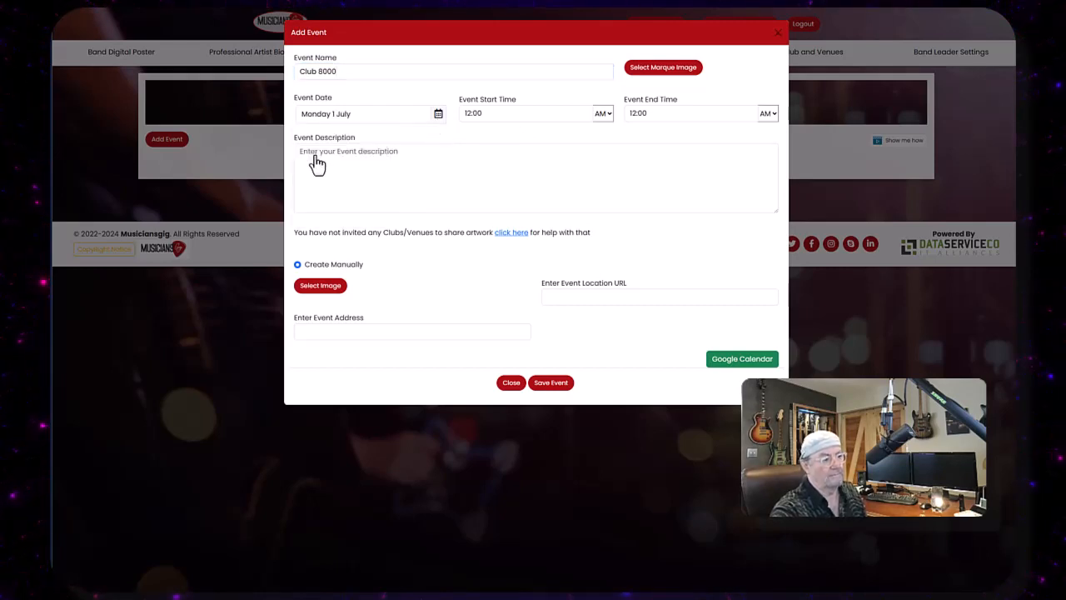
{"action": "left_click", "coordinate": [608, 115]}
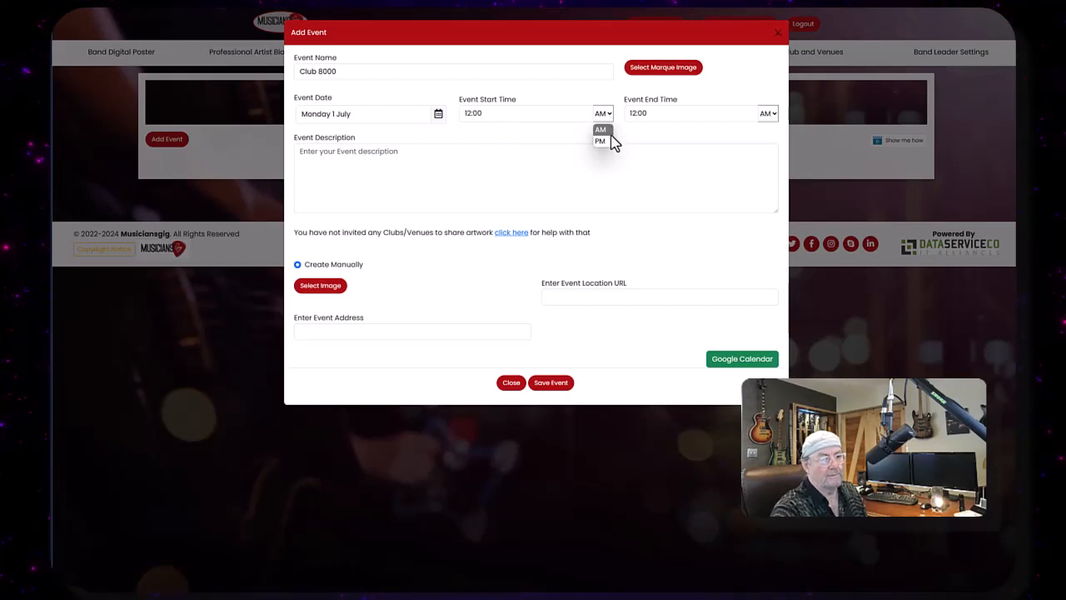
{"action": "left_click", "coordinate": [602, 141]}
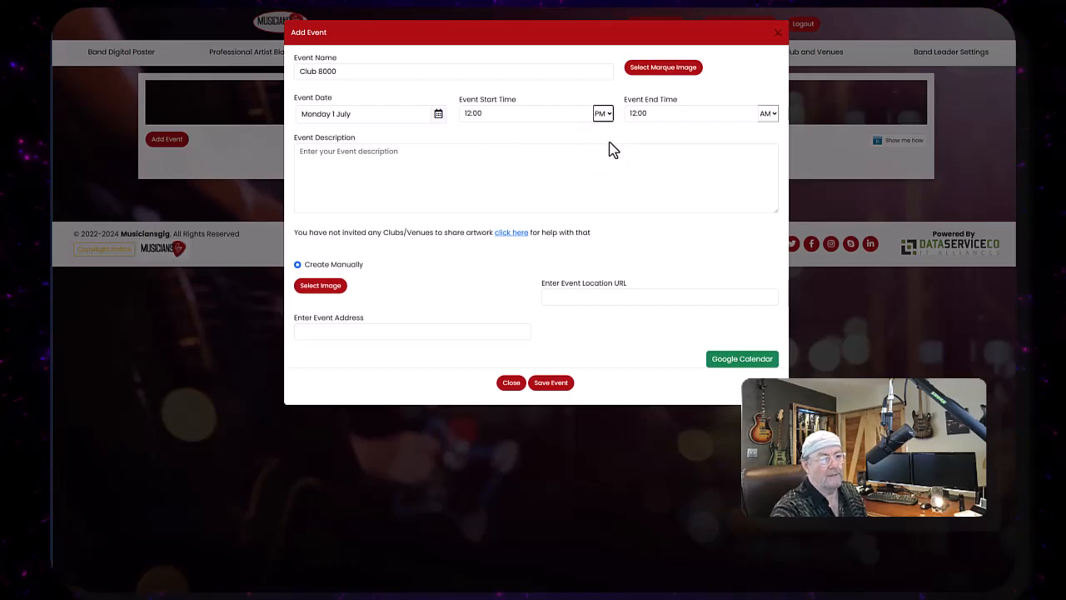
{"action": "left_click", "coordinate": [483, 114]}
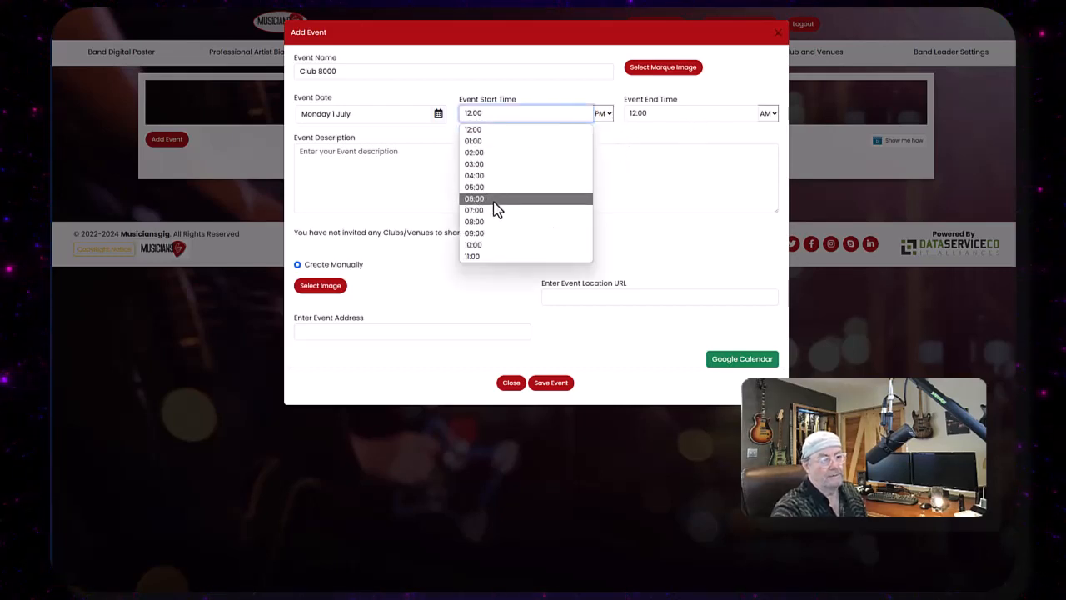
{"action": "left_click", "coordinate": [488, 223]}
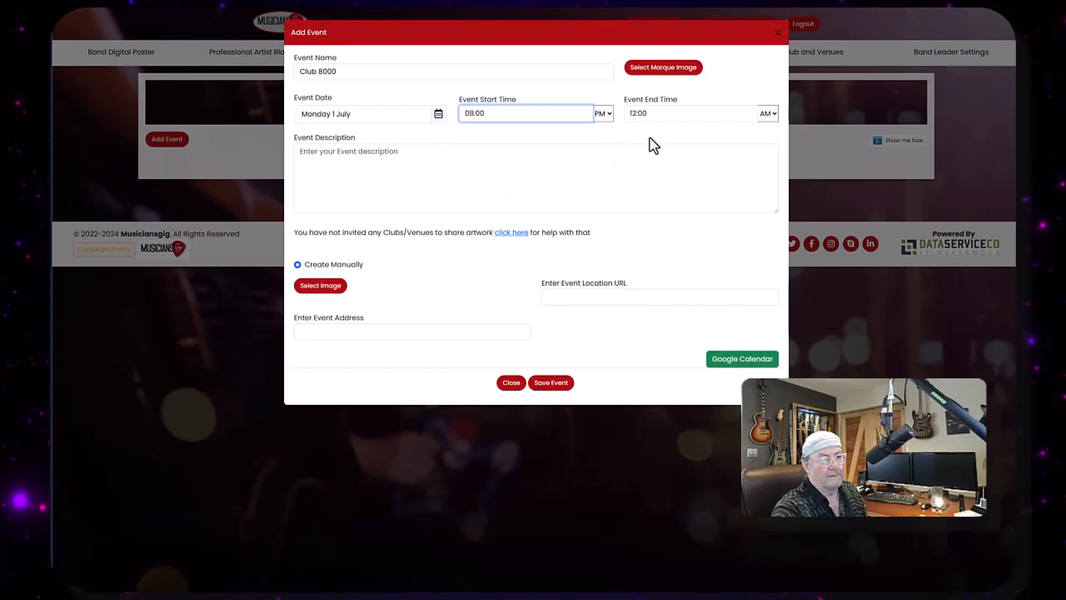
{"action": "left_click", "coordinate": [768, 115]}
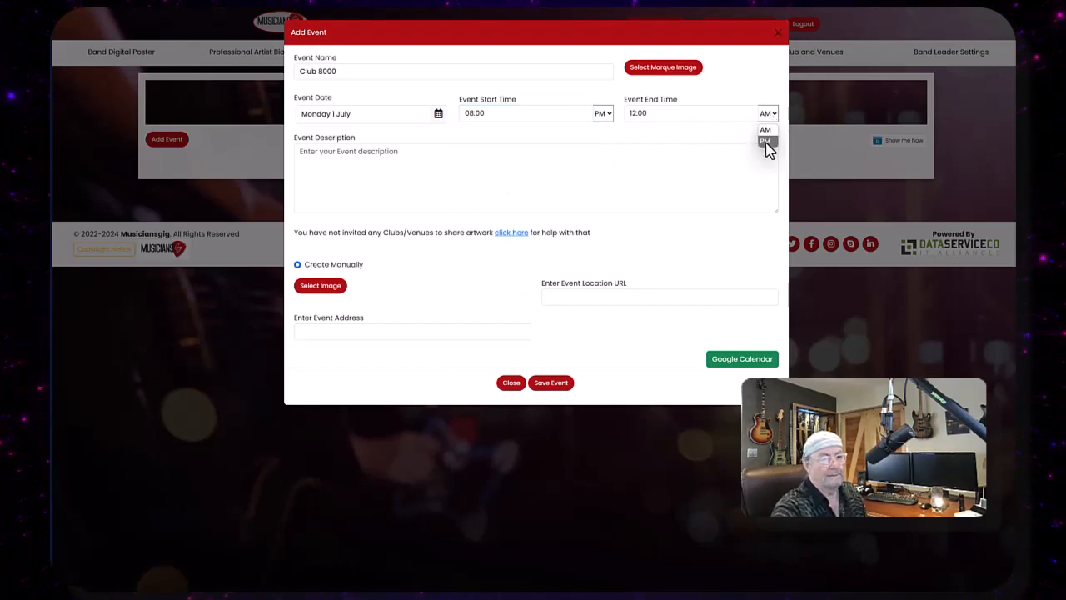
{"action": "left_click", "coordinate": [765, 130]}
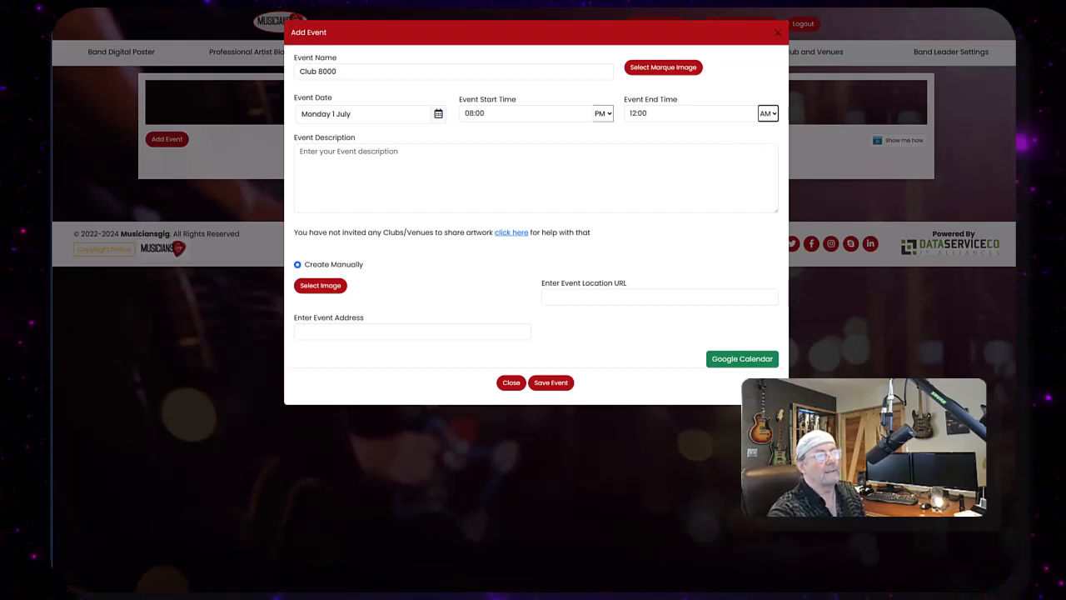
- Paste the event description into the description field and correct its first word to "The"
{"action": "left_click", "coordinate": [350, 153]}
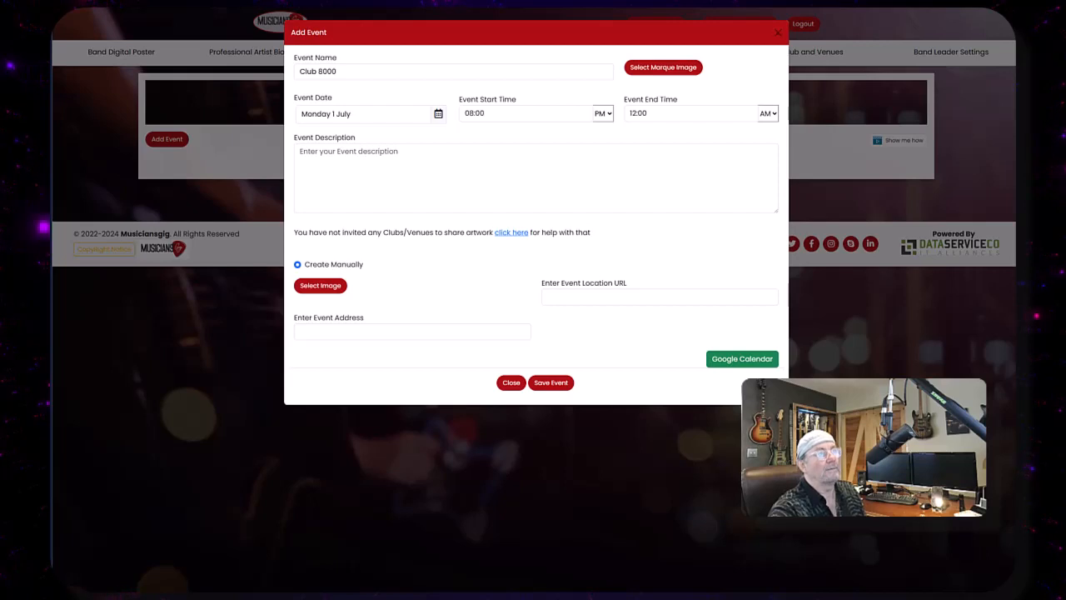
{"action": "right_click", "coordinate": [313, 152]}
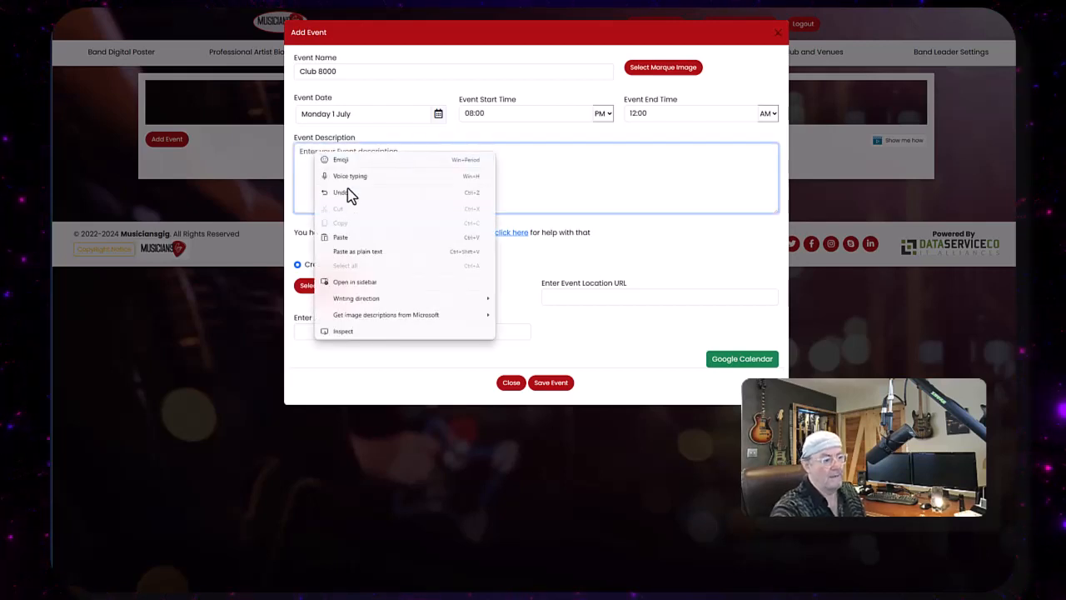
{"action": "left_click", "coordinate": [350, 238]}
{"action": "right_click", "coordinate": [304, 153]}
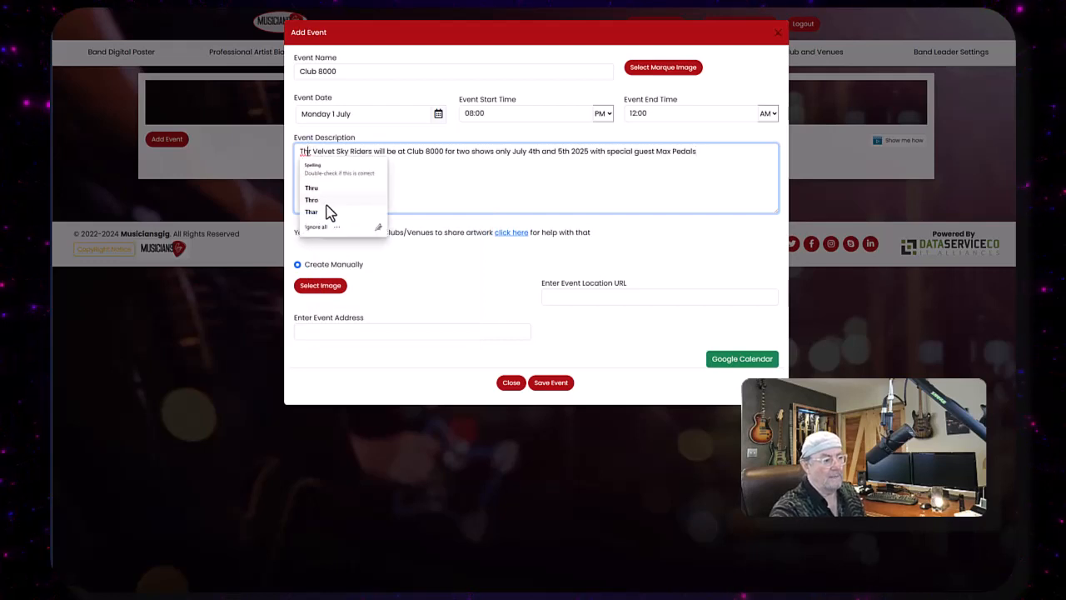
{"action": "key", "text": "Escape"}
{"action": "type", "text": "e"}
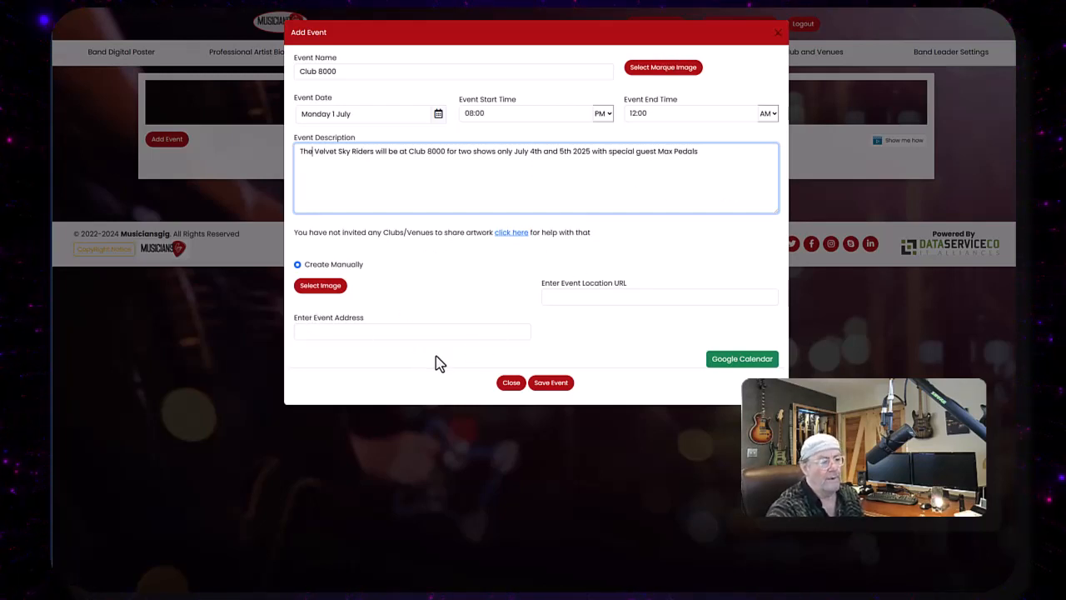
- Choose the Lounge image from the image library as the event image
{"action": "left_click", "coordinate": [320, 286]}
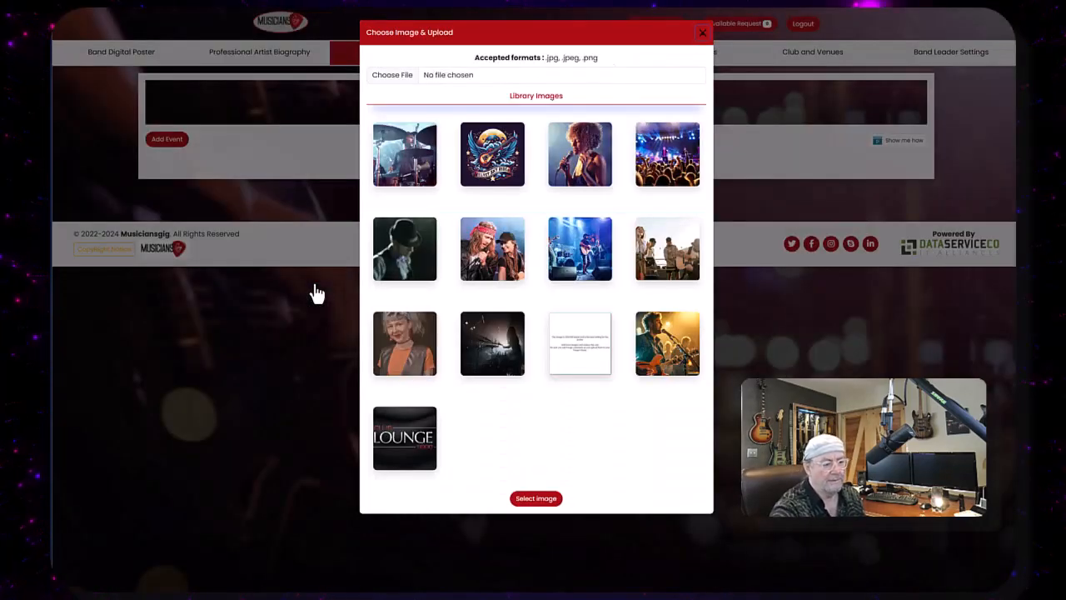
{"action": "mouse_move", "coordinate": [404, 465]}
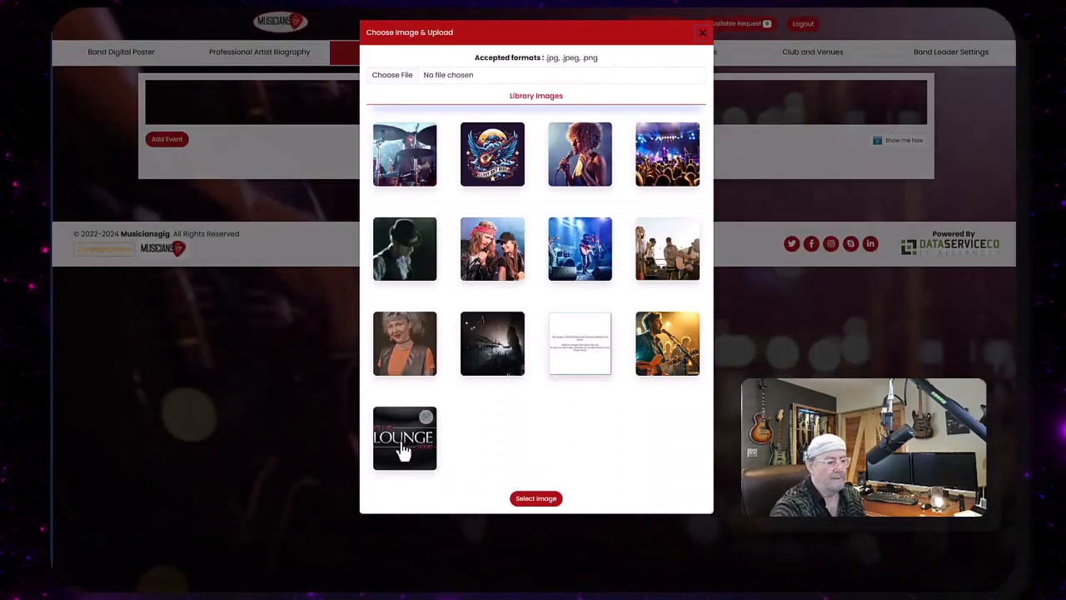
{"action": "left_click", "coordinate": [404, 450]}
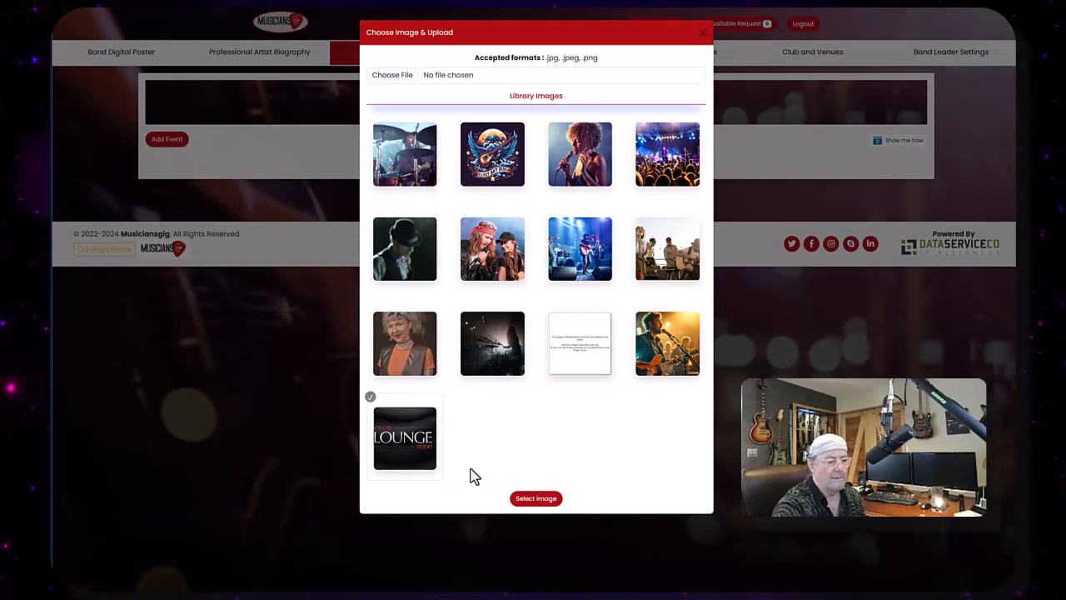
{"action": "left_click", "coordinate": [533, 499]}
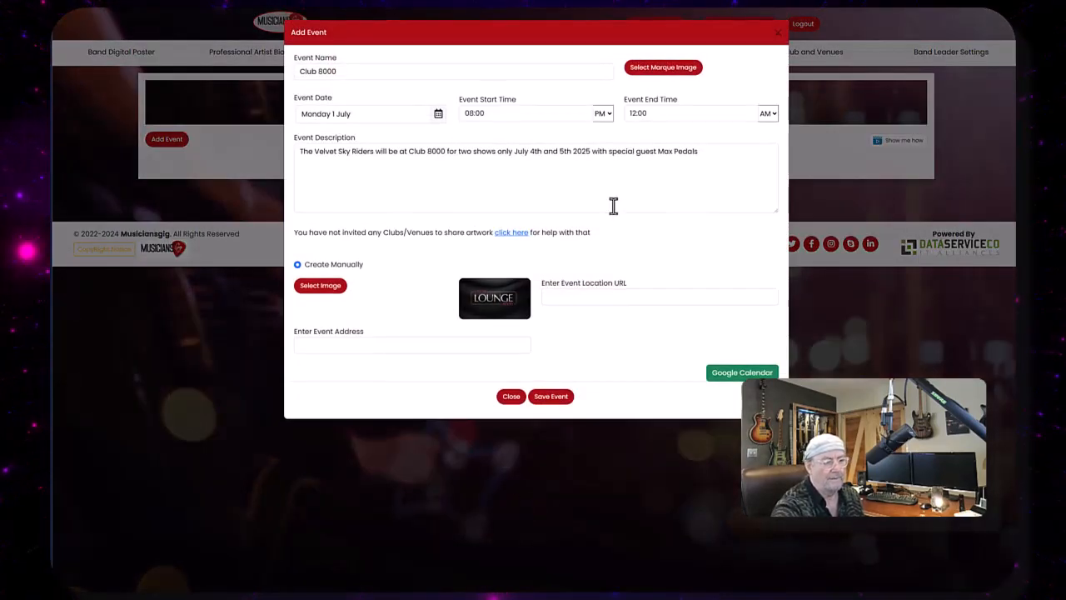
- Enter the venue's street address with state and ZIP code as the event address
{"action": "left_click", "coordinate": [563, 297]}
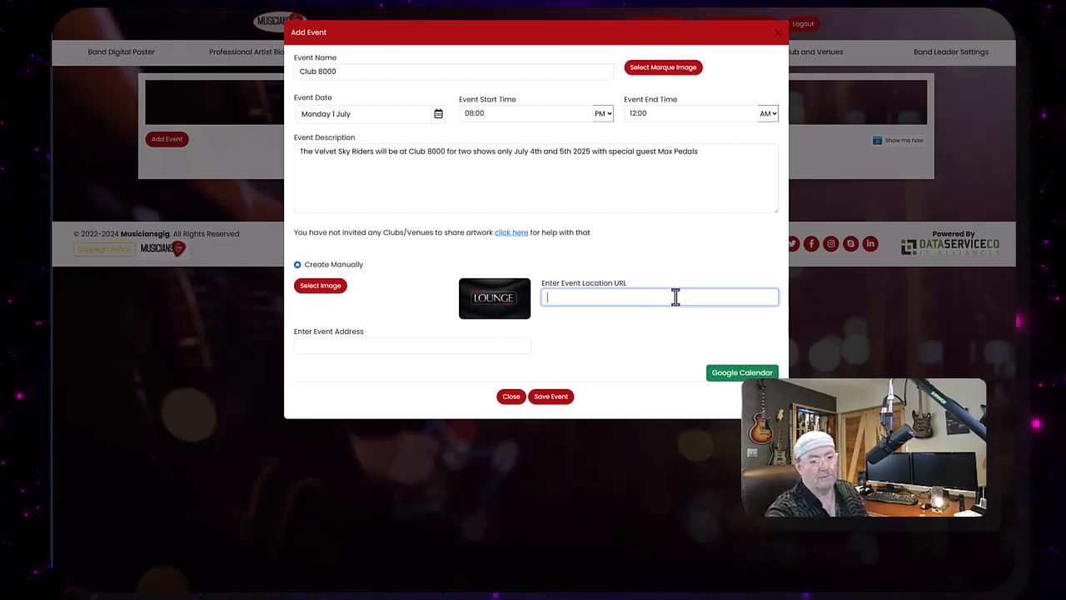
{"action": "left_click", "coordinate": [331, 352]}
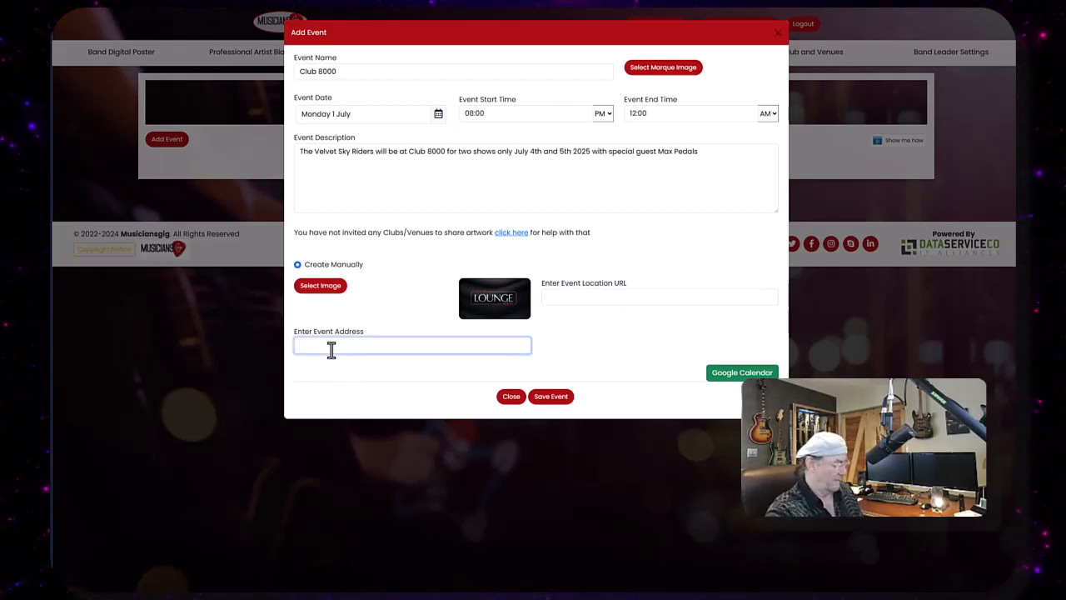
{"action": "type", "text": "123"}
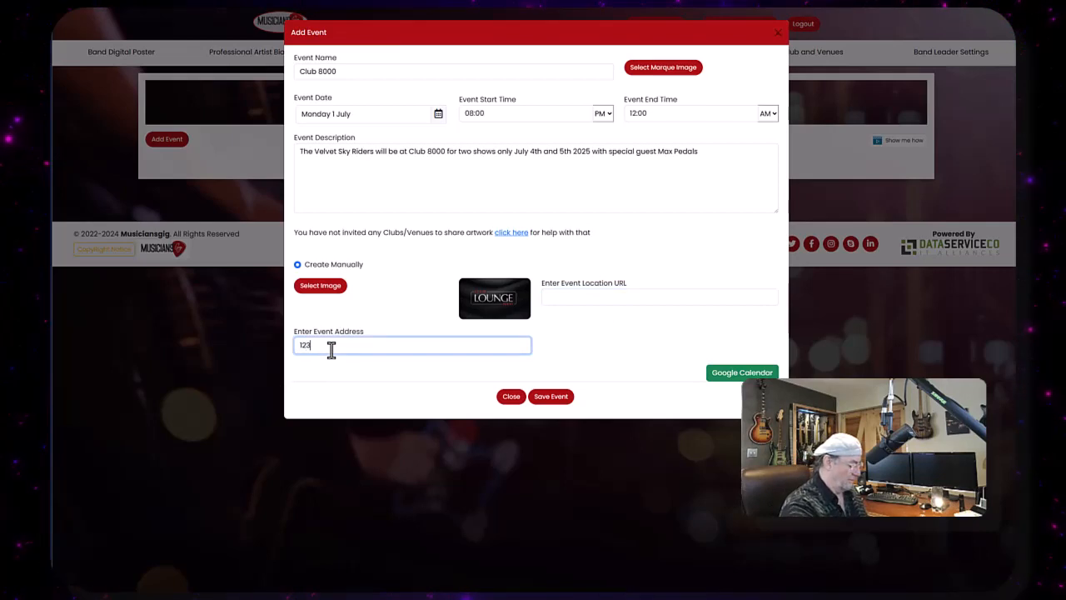
{"action": "type", "text": "4 We"}
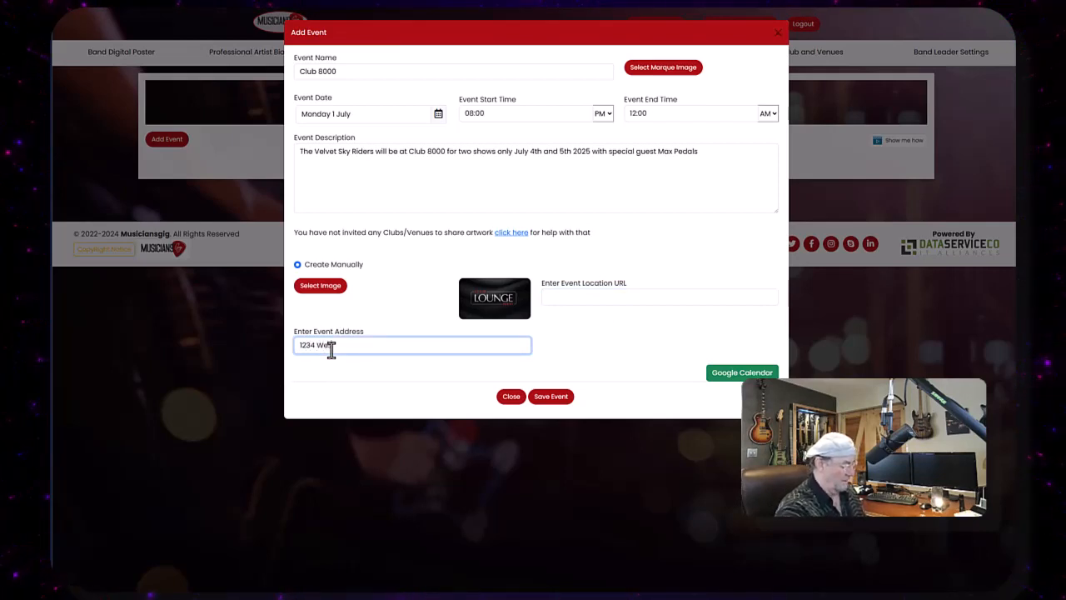
{"action": "type", "text": "s"}
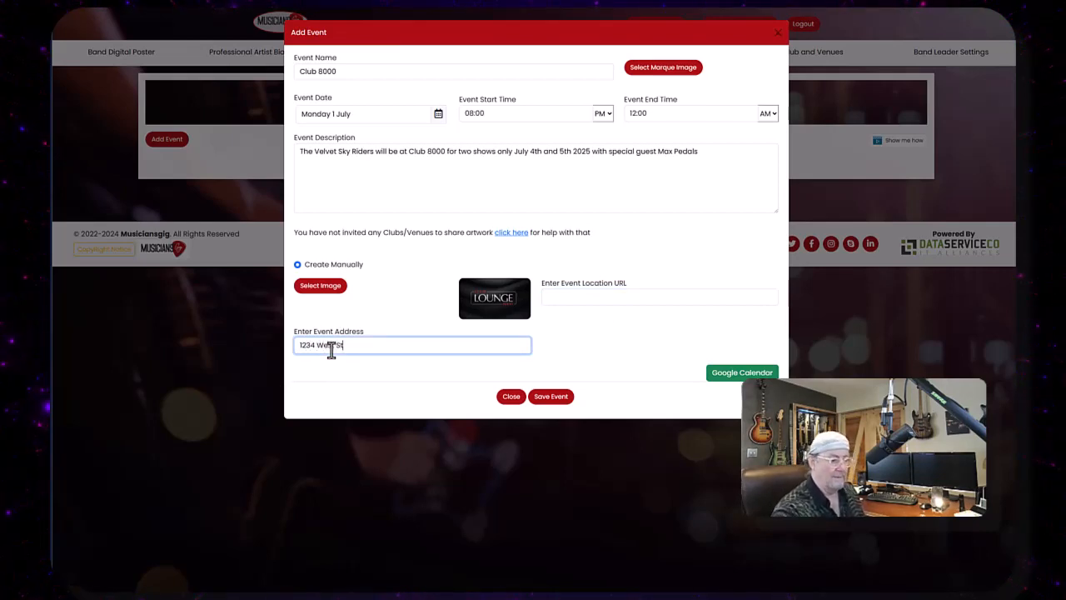
{"action": "type", "text": "t St MN"}
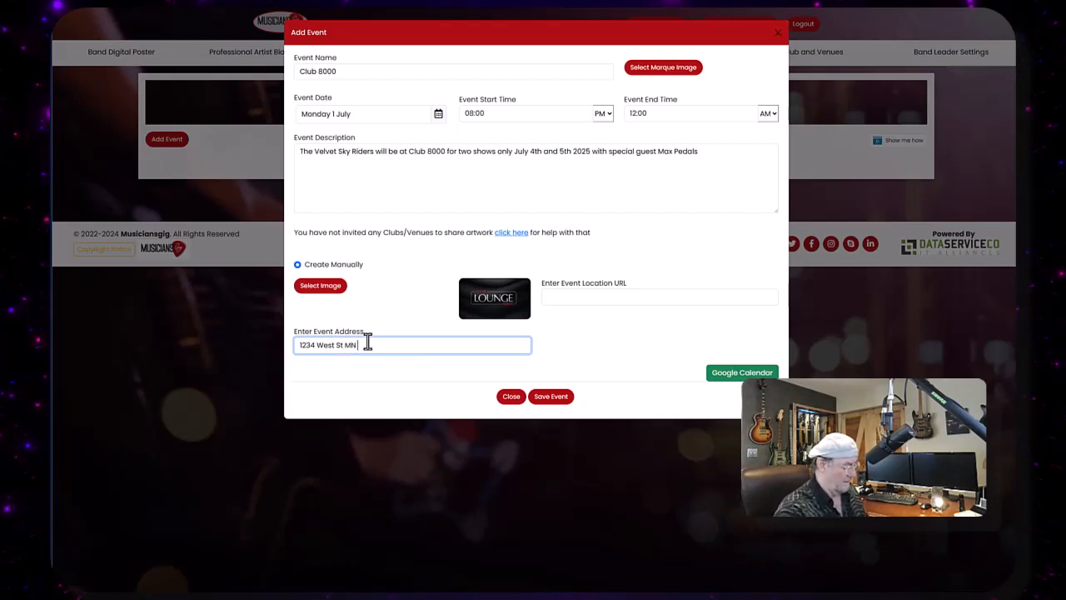
{"action": "type", "text": " 55113"}
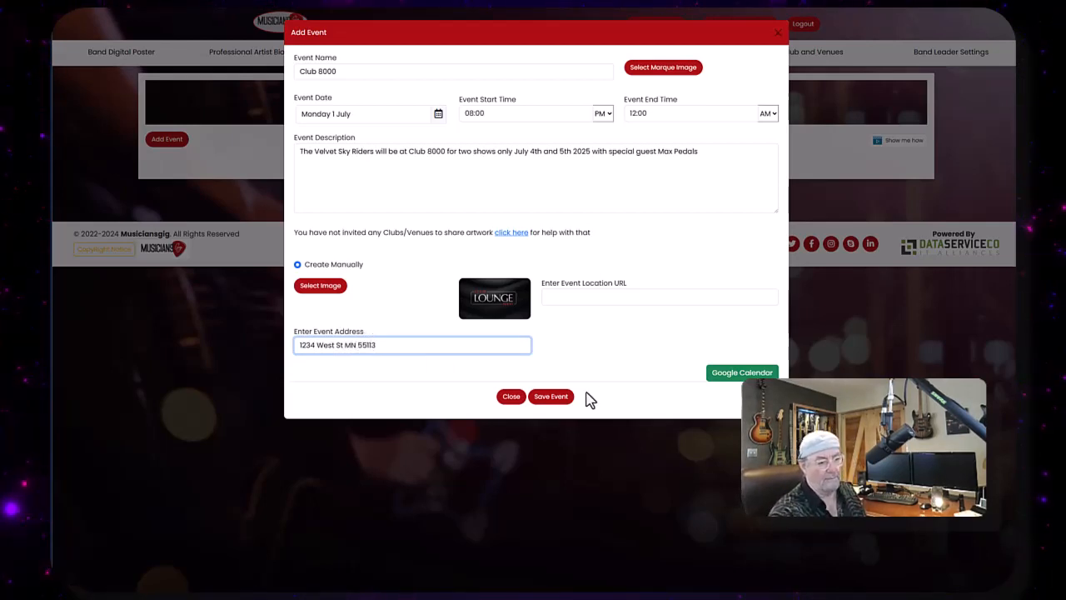
- Save the Club 8000 event
{"action": "left_click", "coordinate": [735, 375]}
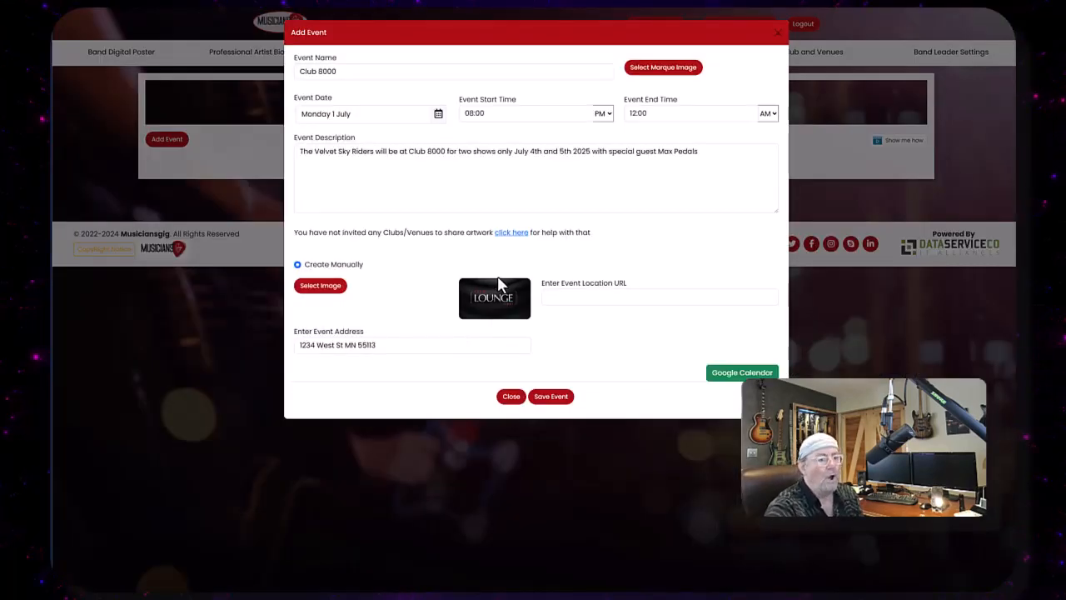
{"action": "left_click", "coordinate": [550, 397]}
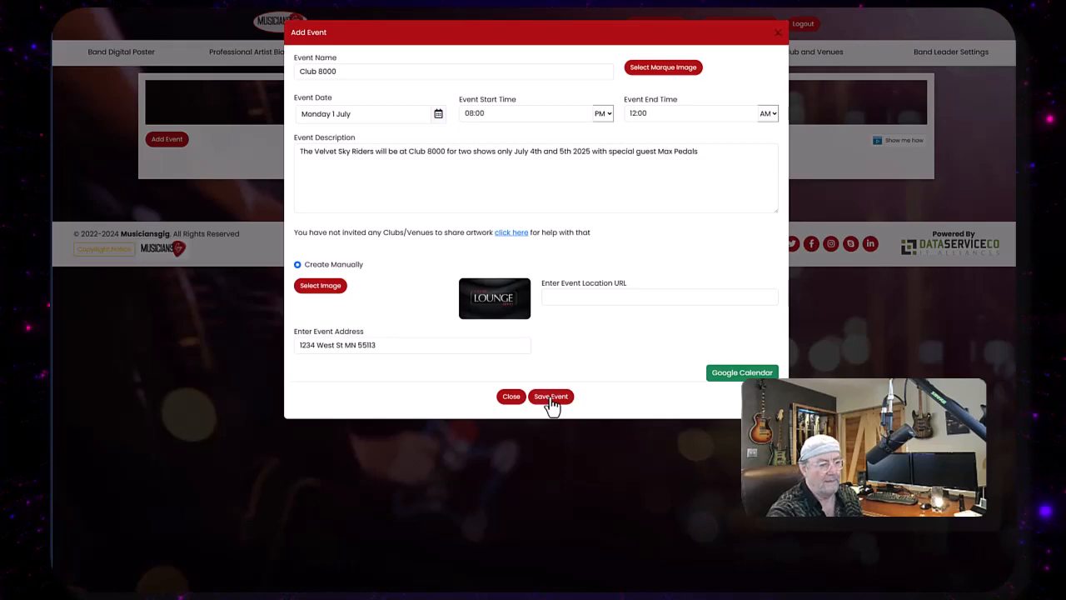
{"action": "left_click", "coordinate": [536, 355]}
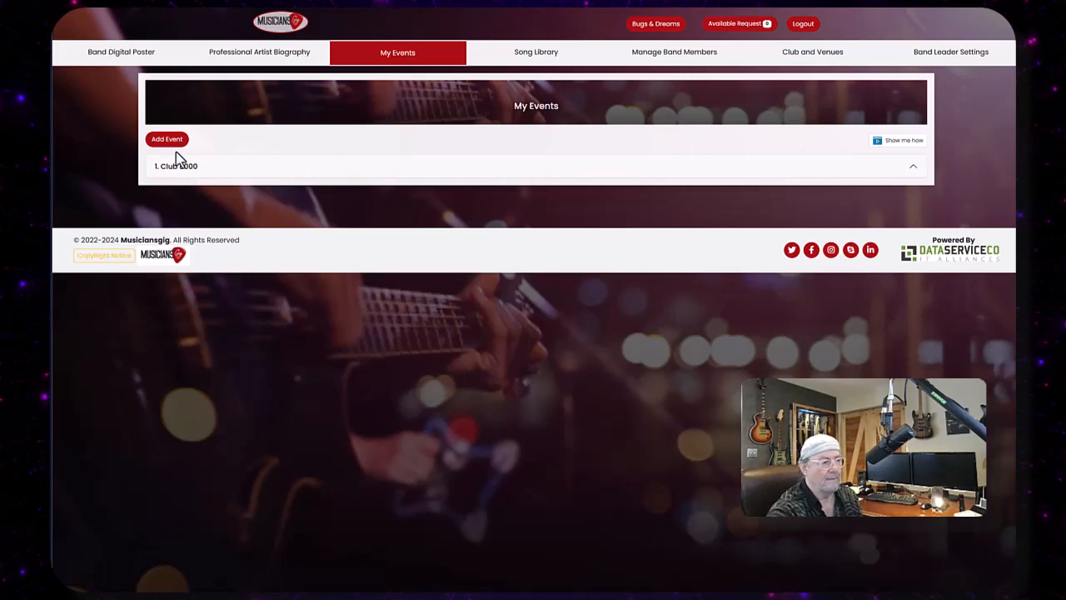
- Expand the Club 8000 event to review its details, collapse it, and return to the Band Digital Poster page
{"action": "left_click", "coordinate": [915, 170]}
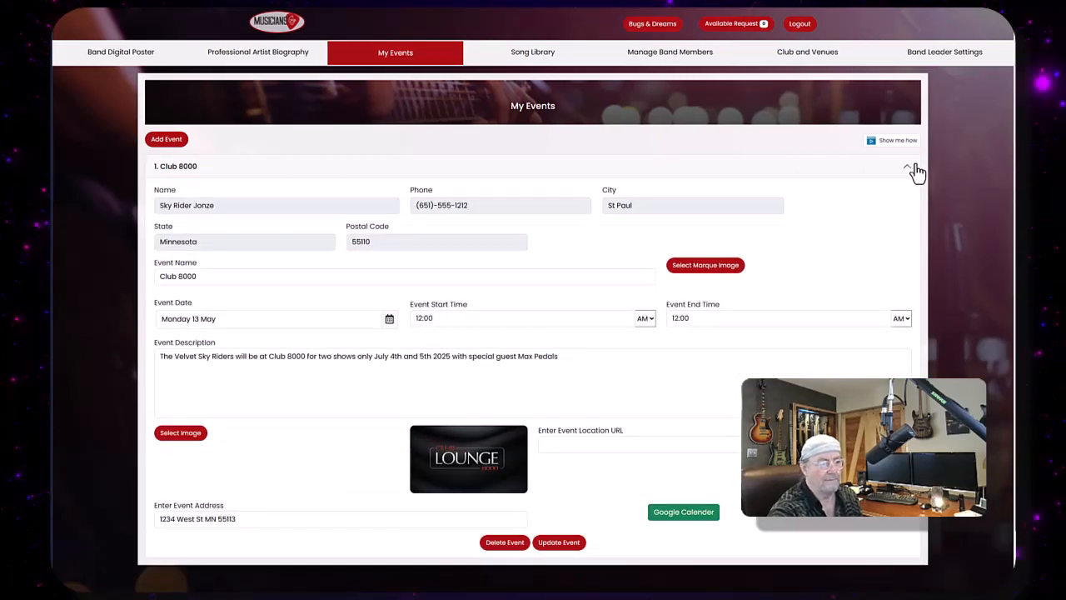
{"action": "left_click", "coordinate": [915, 170]}
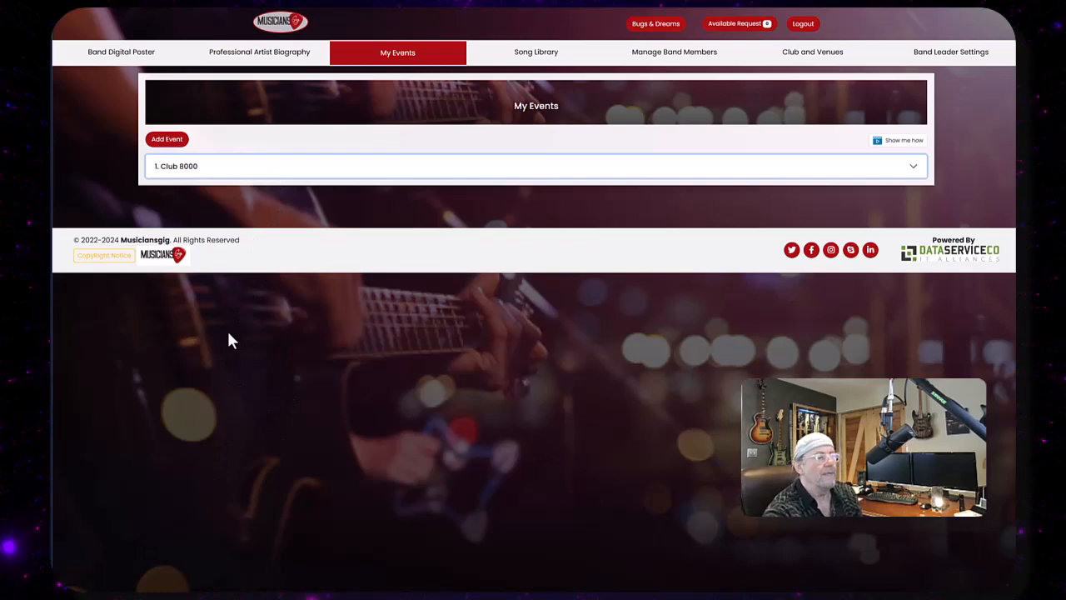
{"action": "left_click", "coordinate": [110, 64]}
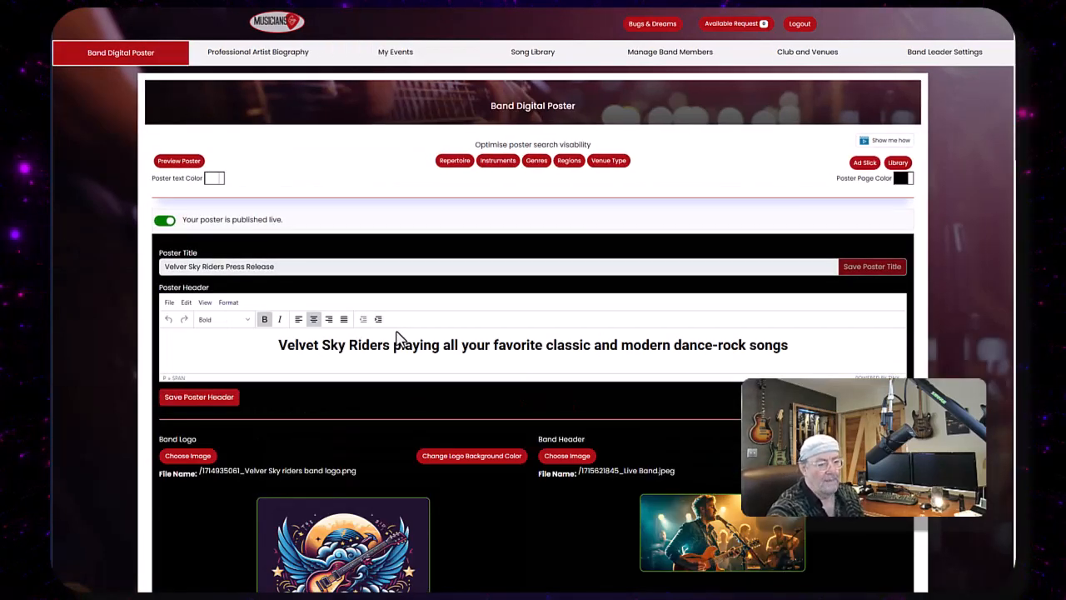
- Import the Club 8000 event into the poster's My Events section
{"action": "scroll", "coordinate": [393, 329], "scroll_direction": "down", "scroll_amount": 5}
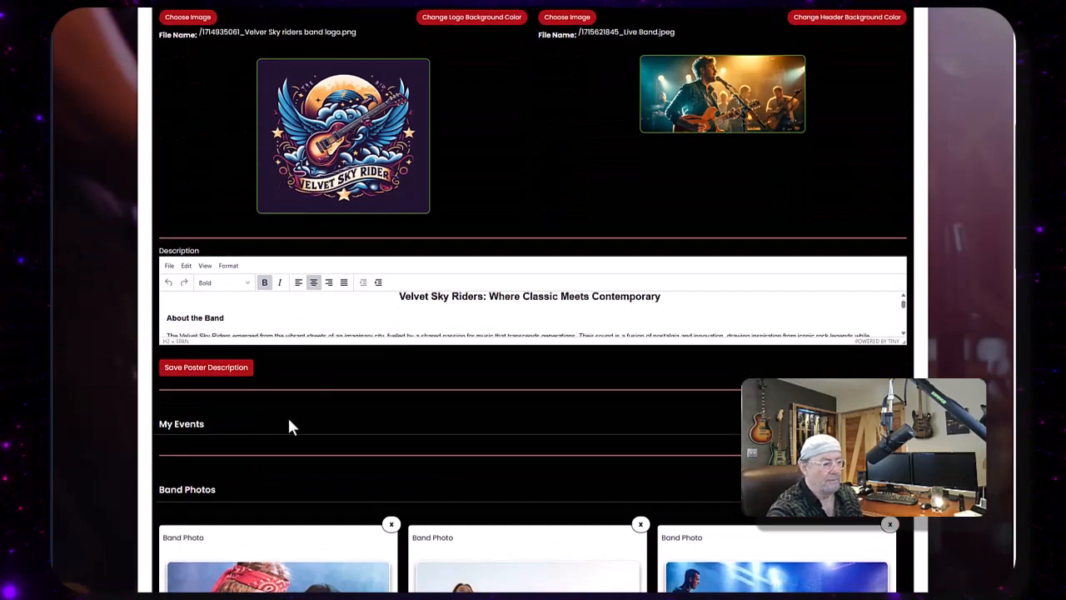
{"action": "left_click", "coordinate": [870, 424]}
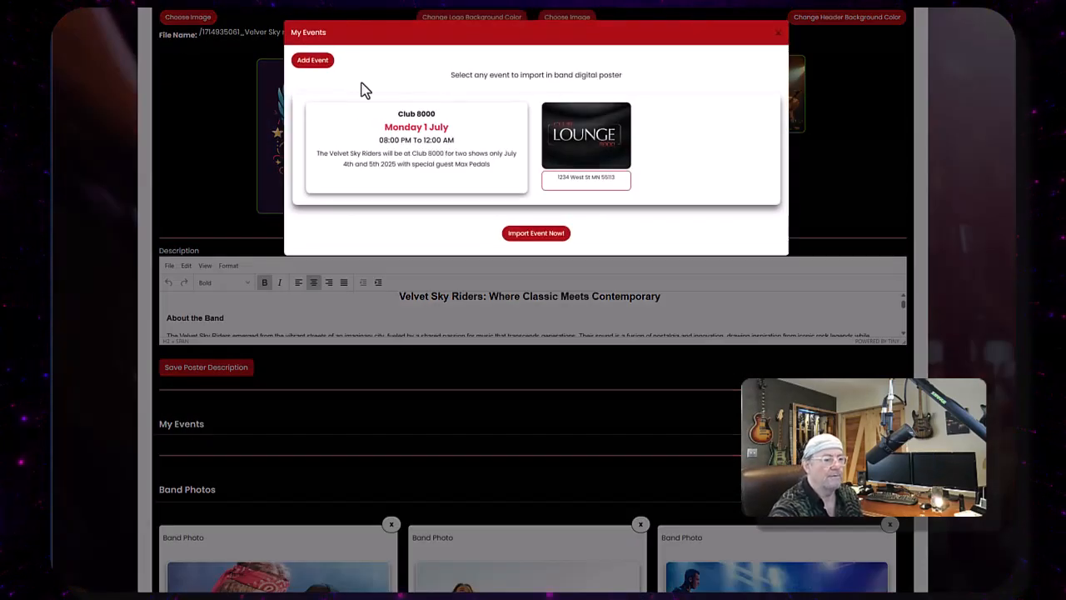
{"action": "left_click", "coordinate": [466, 175]}
{"action": "left_click", "coordinate": [528, 236]}
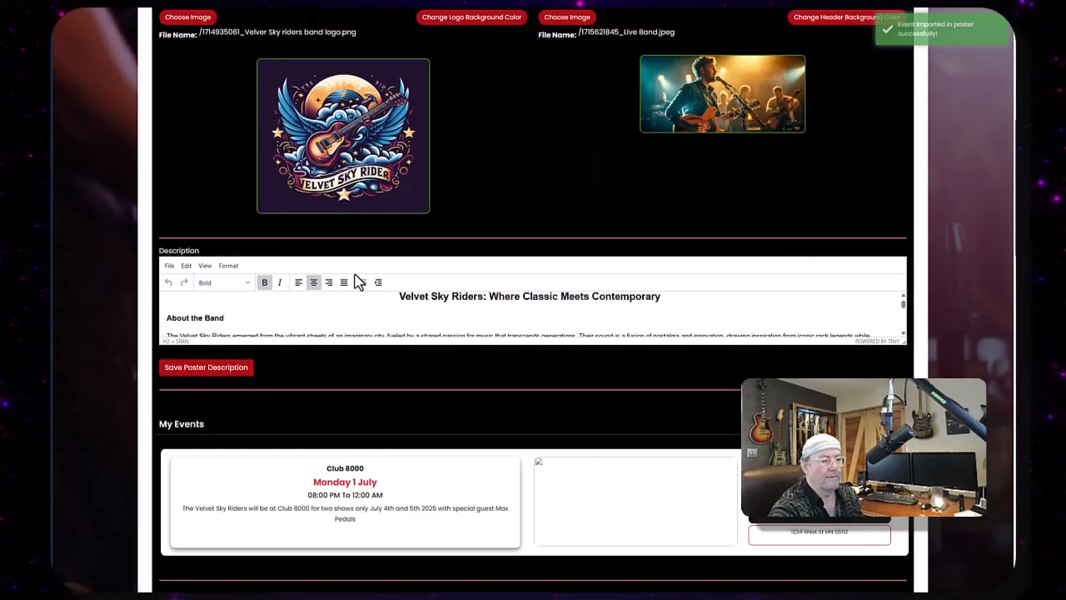
- Preview the poster and scroll through it to review the imported Club 8000 event
{"action": "scroll", "coordinate": [610, 349], "scroll_direction": "down", "scroll_amount": 5}
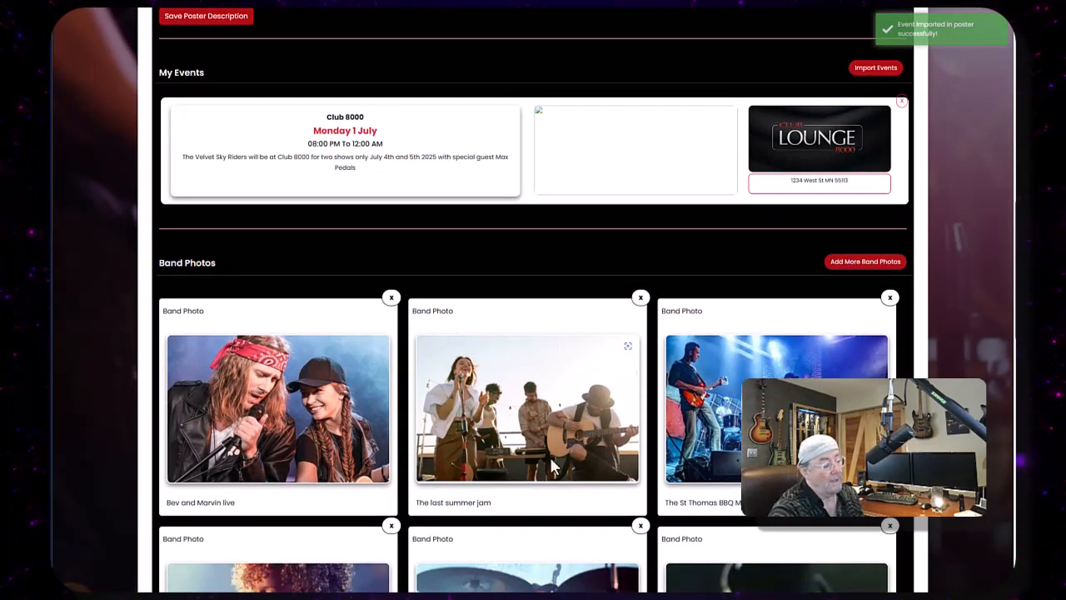
{"action": "scroll", "coordinate": [552, 467], "scroll_direction": "up", "scroll_amount": 10}
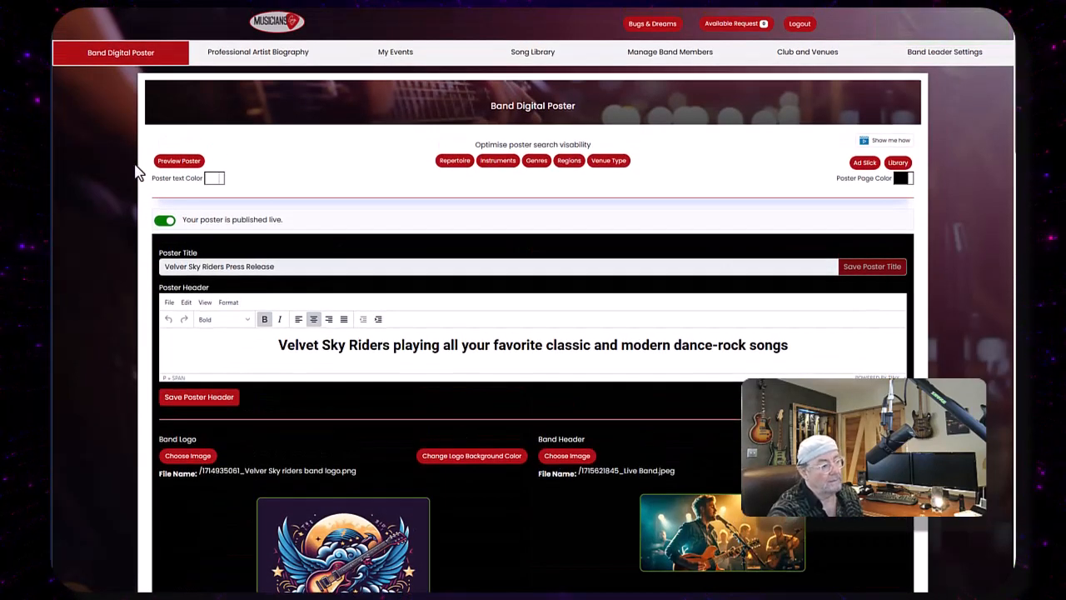
{"action": "left_click", "coordinate": [176, 164]}
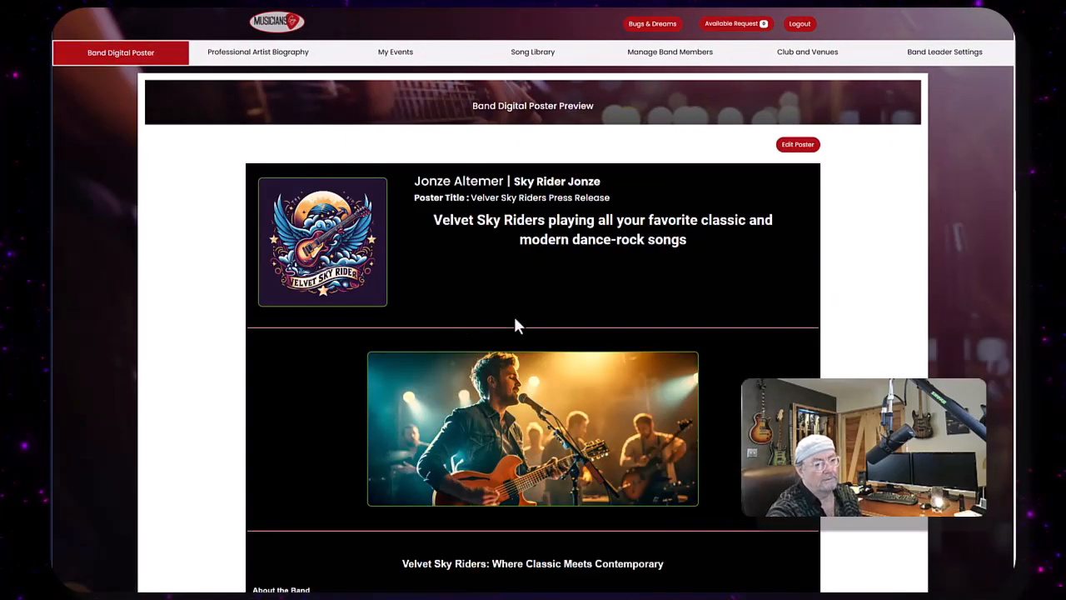
{"action": "scroll", "coordinate": [567, 247], "scroll_direction": "down", "scroll_amount": 8}
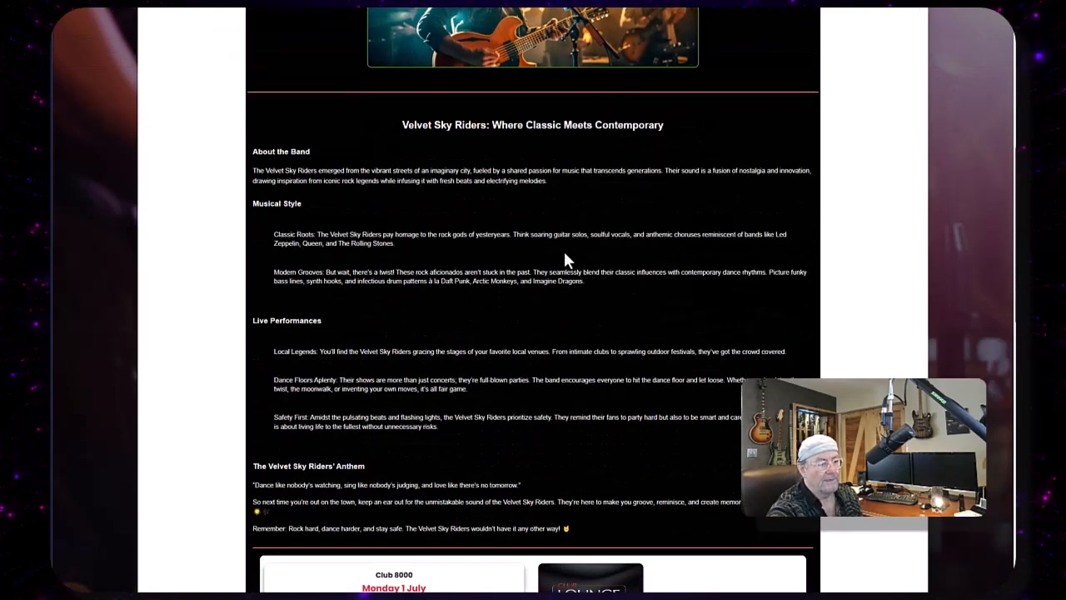
{"action": "scroll", "coordinate": [385, 183], "scroll_direction": "down", "scroll_amount": 2}
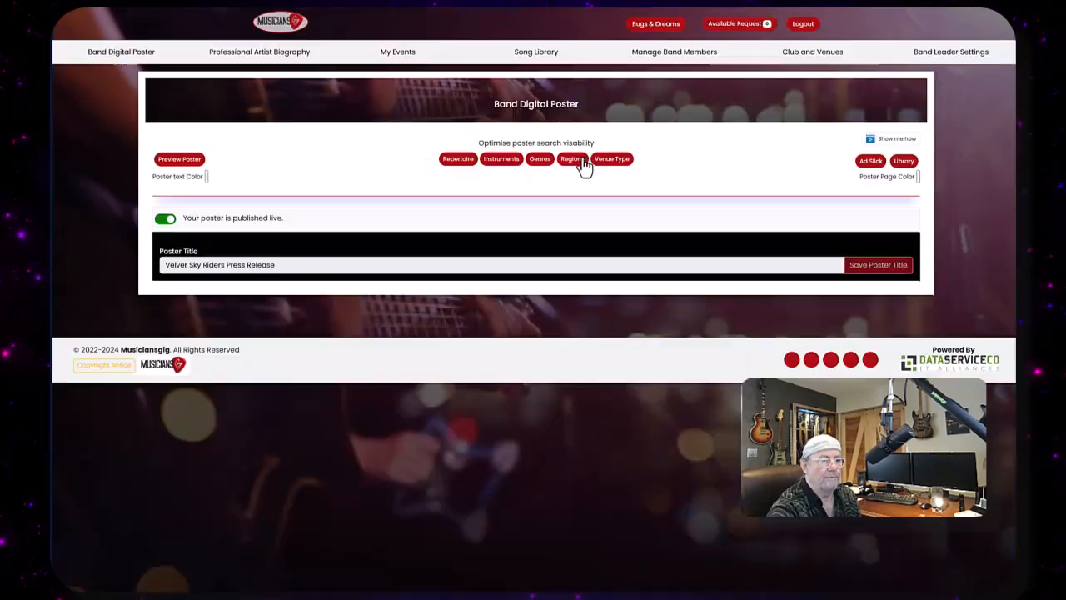
{"action": "left_click", "coordinate": [583, 163]}
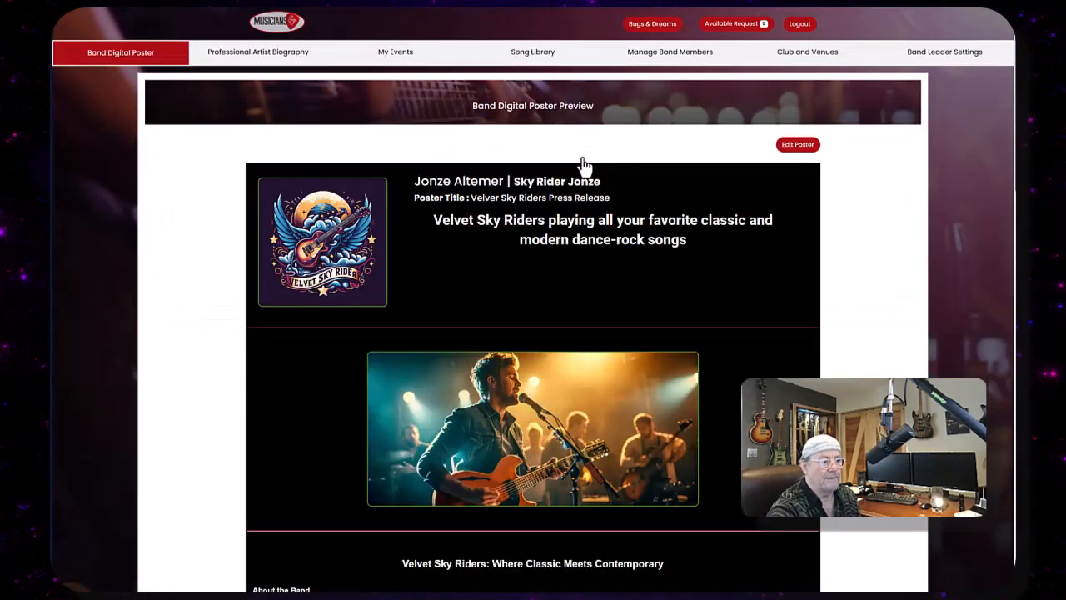
{"action": "scroll", "coordinate": [629, 246], "scroll_direction": "down", "scroll_amount": 8}
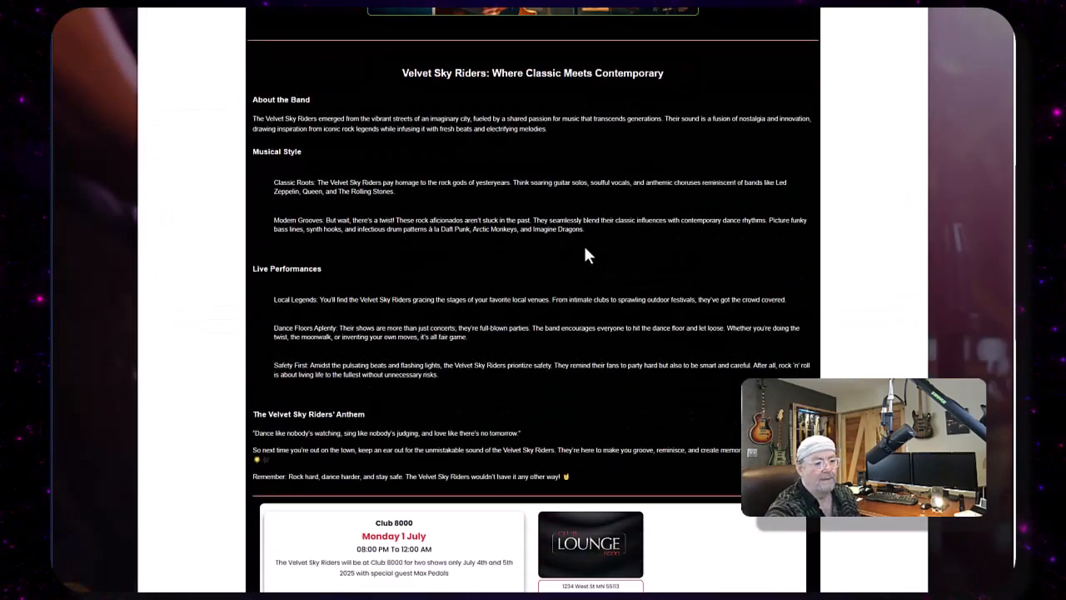
{"action": "scroll", "coordinate": [581, 248], "scroll_direction": "down", "scroll_amount": 3}
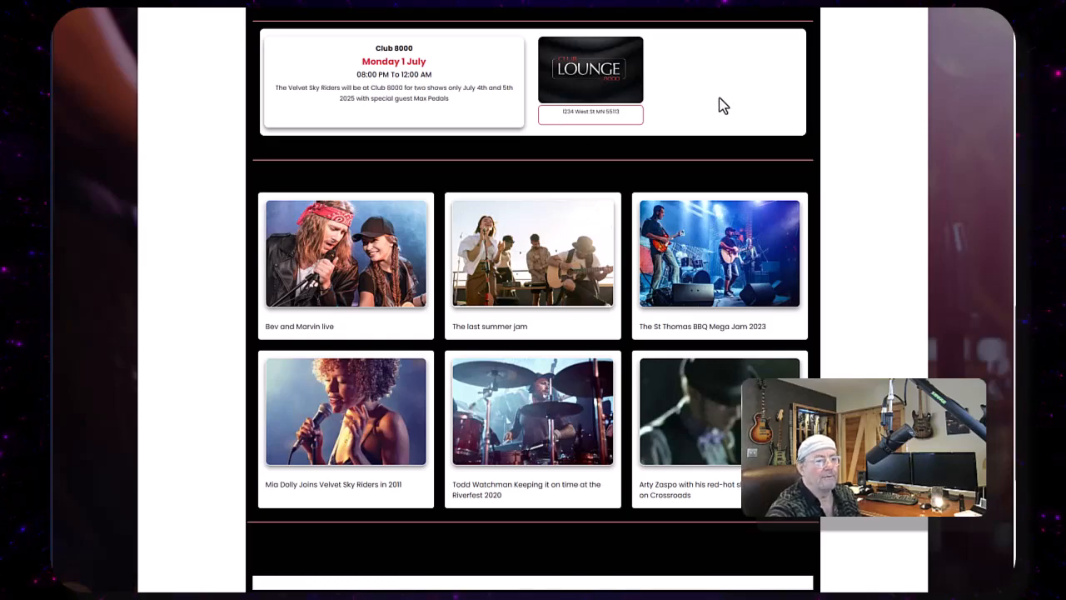
{"action": "scroll", "coordinate": [721, 105], "scroll_direction": "up", "scroll_amount": 10}
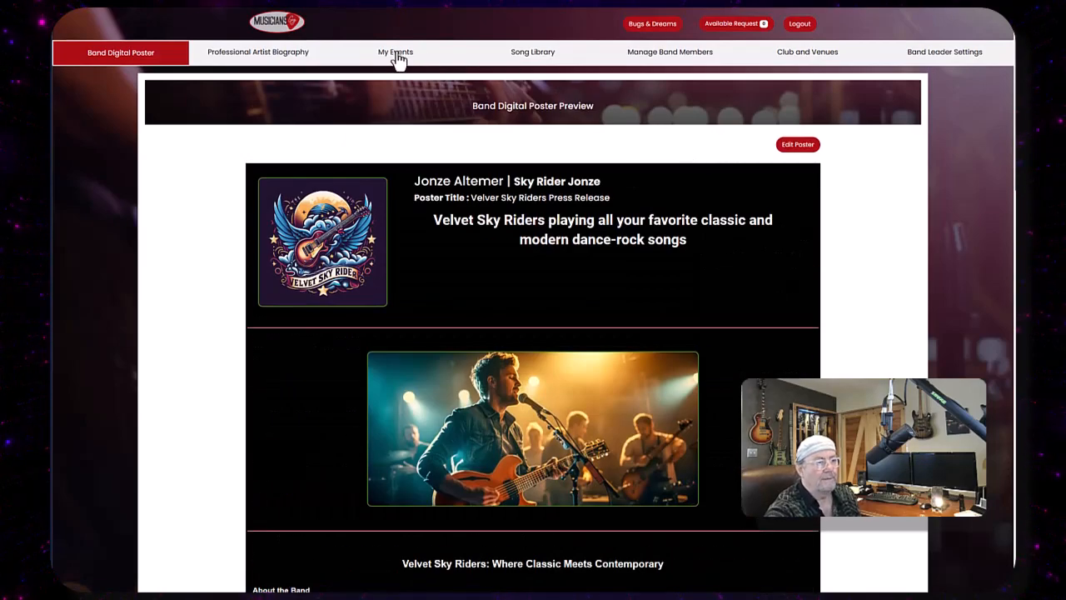
- Set the Velvet Sky Riders band logo as the Club 8000 event's marquee image and update the event
{"action": "left_click", "coordinate": [397, 54]}
{"action": "left_click", "coordinate": [253, 170]}
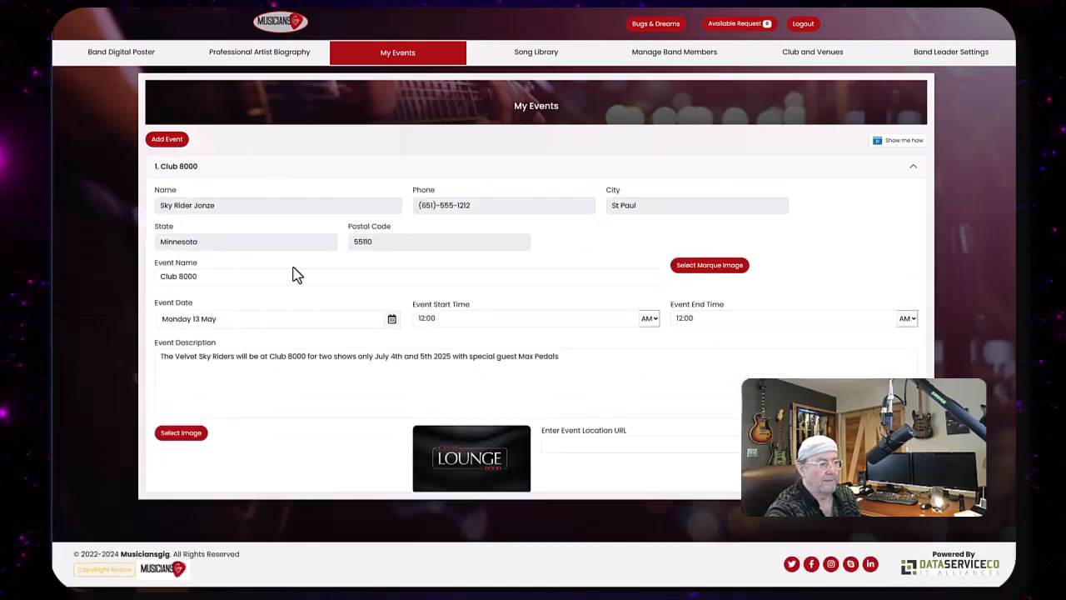
{"action": "scroll", "coordinate": [722, 373], "scroll_direction": "down", "scroll_amount": 1}
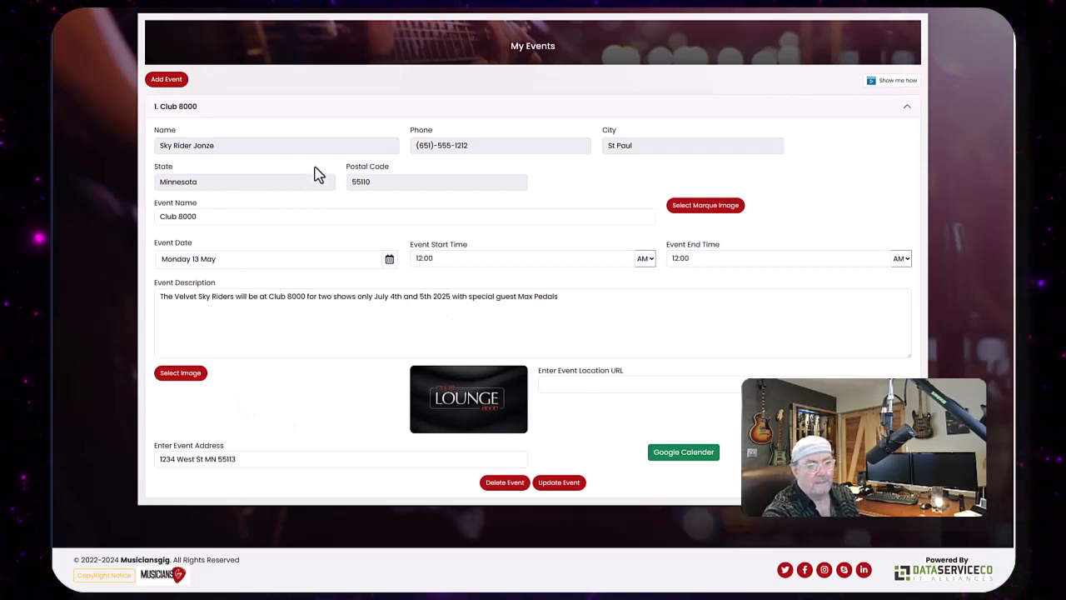
{"action": "left_click", "coordinate": [714, 215]}
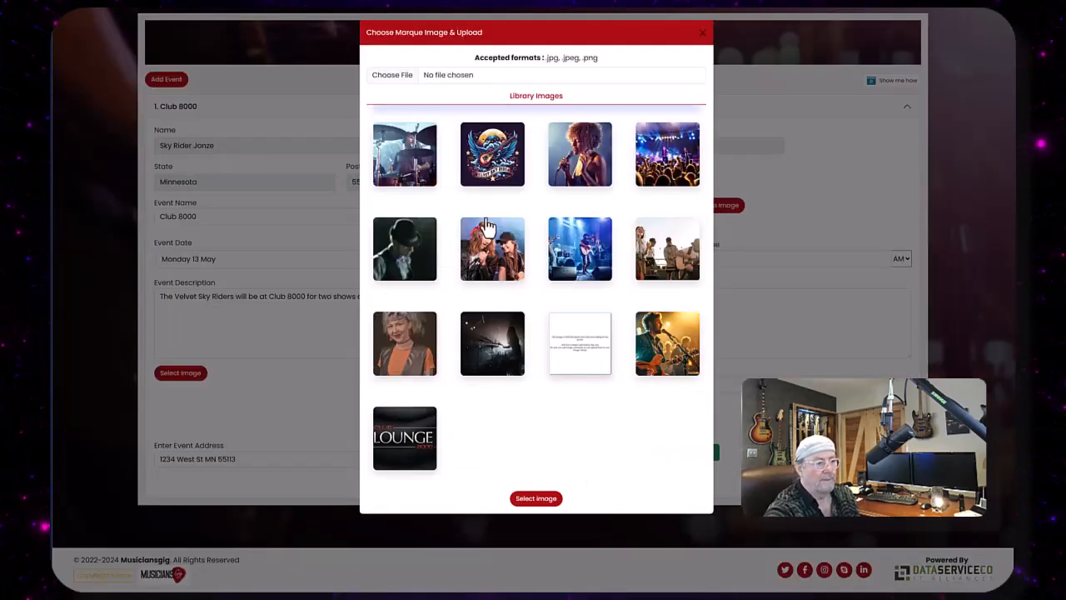
{"action": "left_click", "coordinate": [486, 158]}
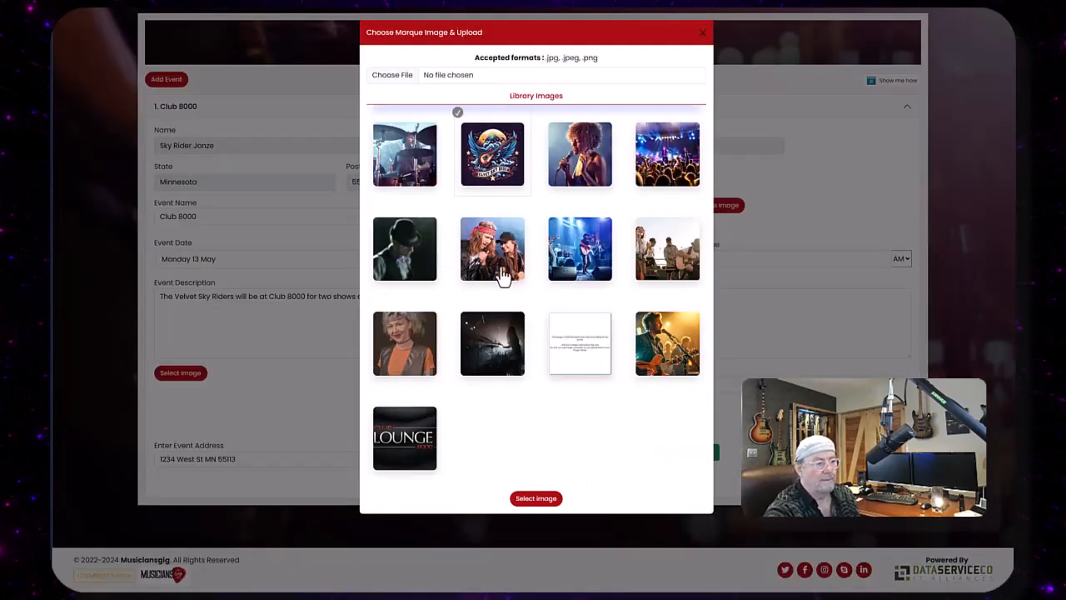
{"action": "left_click", "coordinate": [536, 499]}
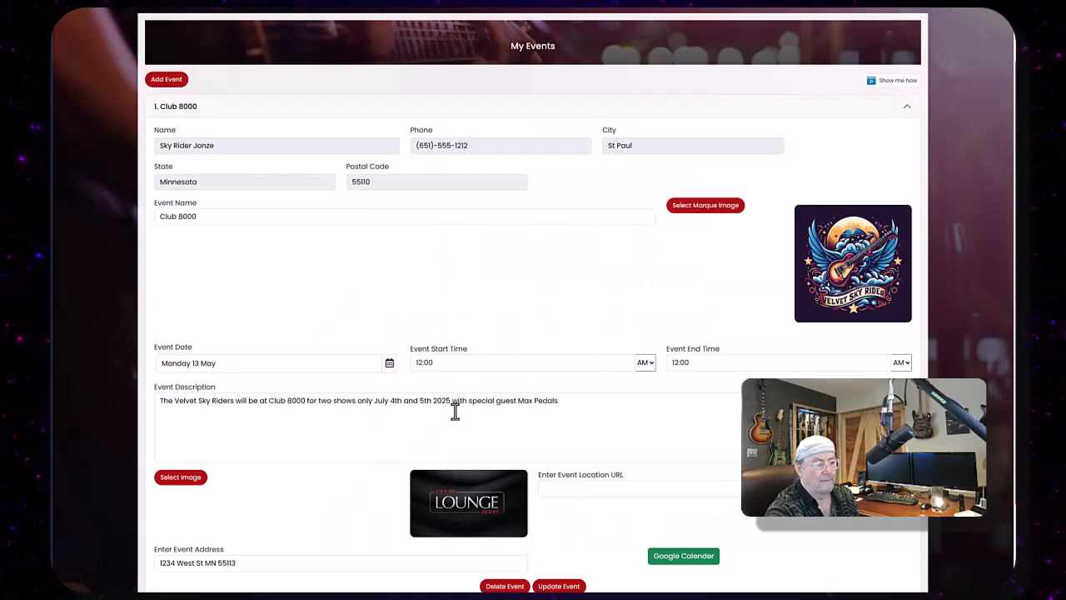
{"action": "scroll", "coordinate": [449, 414], "scroll_direction": "down", "scroll_amount": 2}
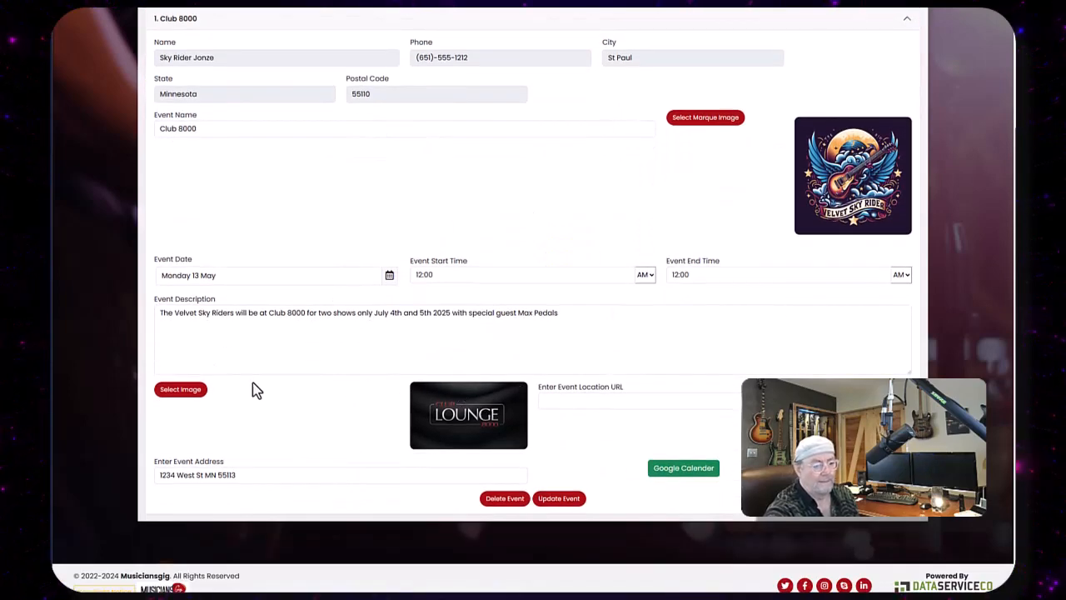
{"action": "left_click", "coordinate": [553, 498]}
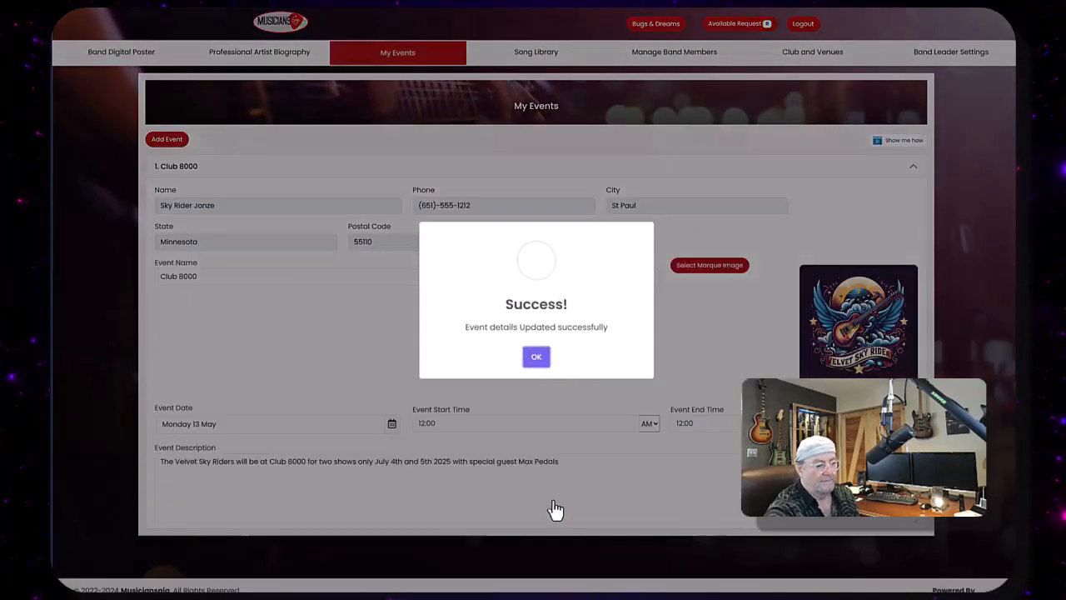
{"action": "left_click", "coordinate": [540, 356]}
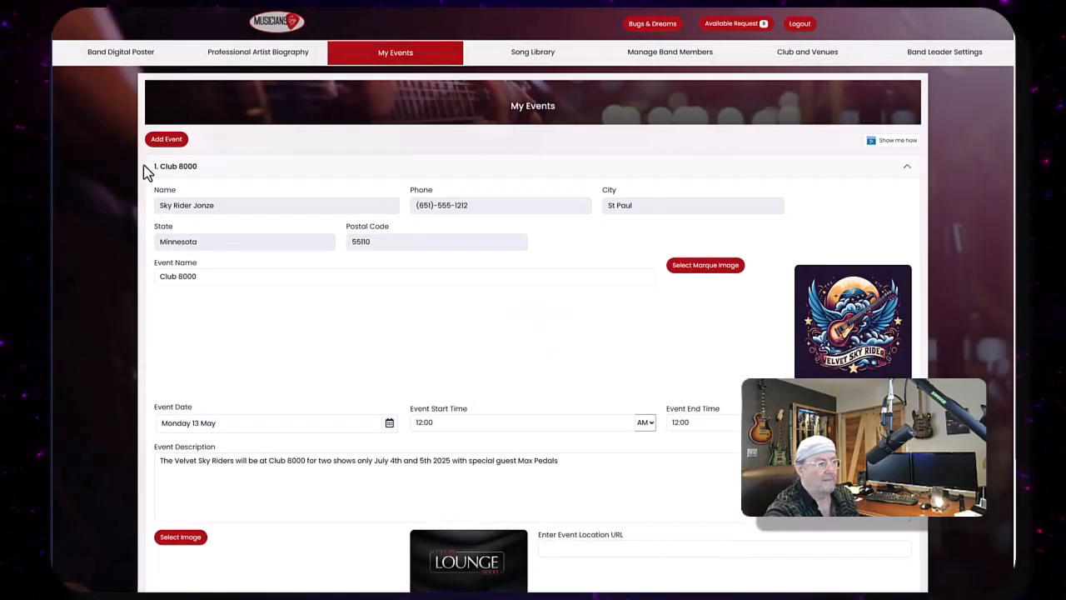
- Return to the Band Digital Poster editor, review its sections, and open the band member photos list
{"action": "left_click", "coordinate": [98, 53]}
{"action": "scroll", "coordinate": [519, 249], "scroll_direction": "down", "scroll_amount": 7}
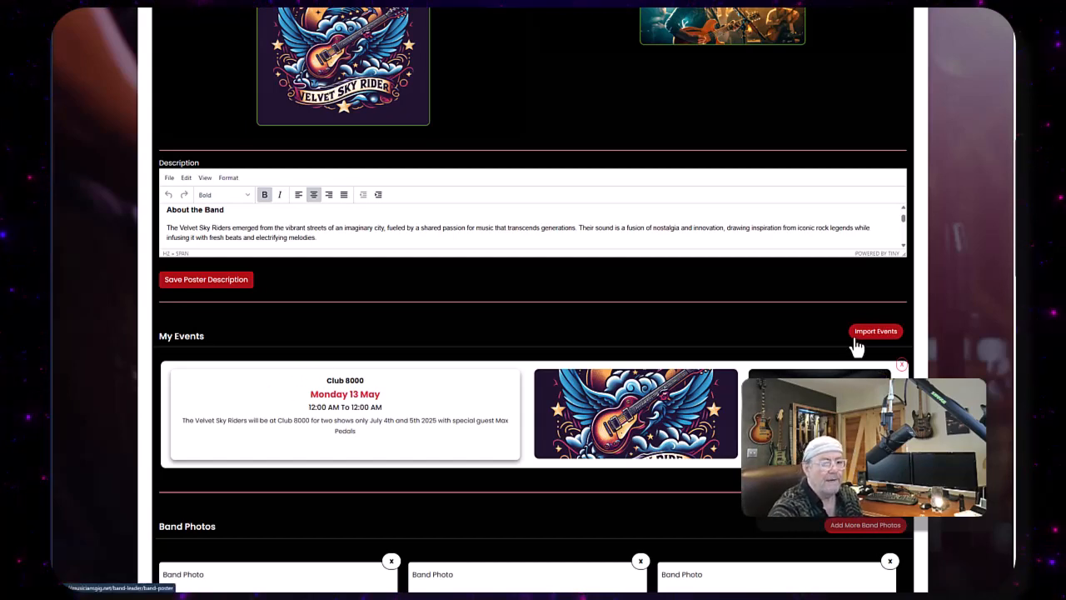
{"action": "scroll", "coordinate": [370, 412], "scroll_direction": "down", "scroll_amount": 3}
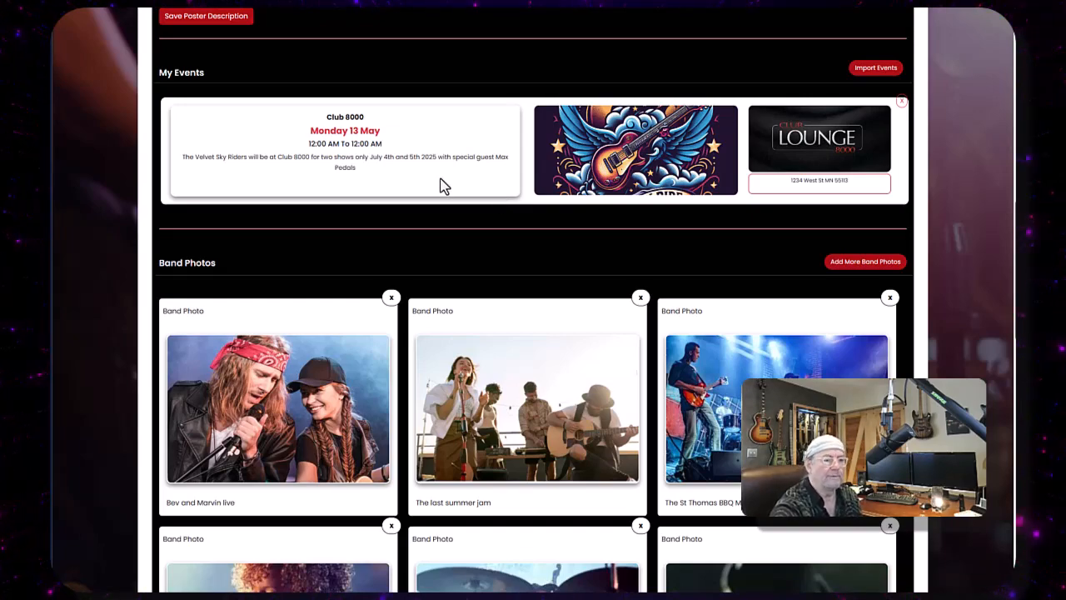
{"action": "scroll", "coordinate": [441, 186], "scroll_direction": "up", "scroll_amount": 2}
{"action": "scroll", "coordinate": [441, 185], "scroll_direction": "up", "scroll_amount": 4}
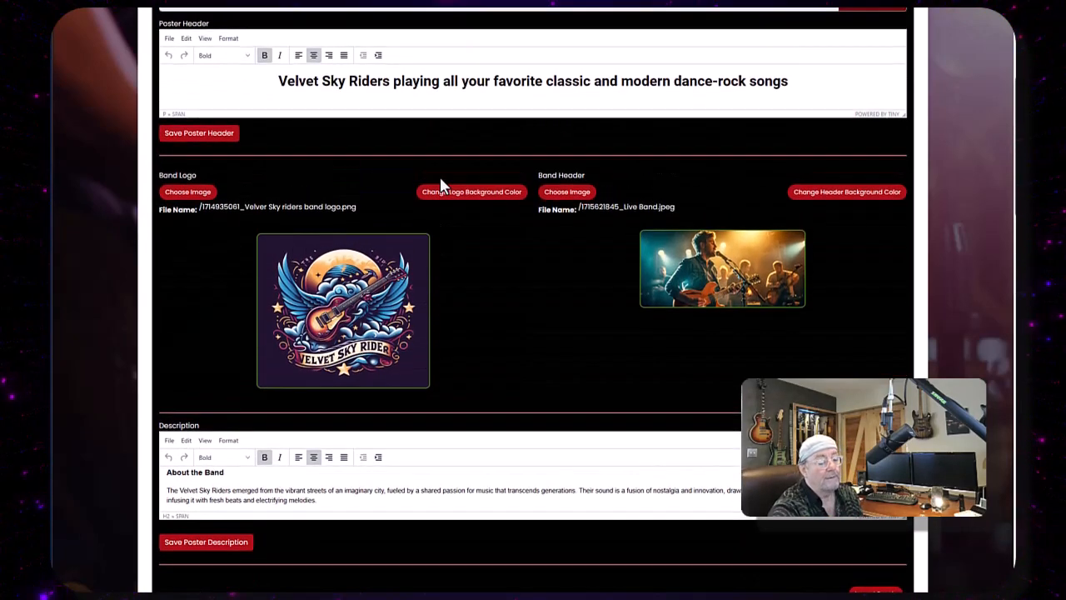
{"action": "scroll", "coordinate": [495, 203], "scroll_direction": "down", "scroll_amount": 5}
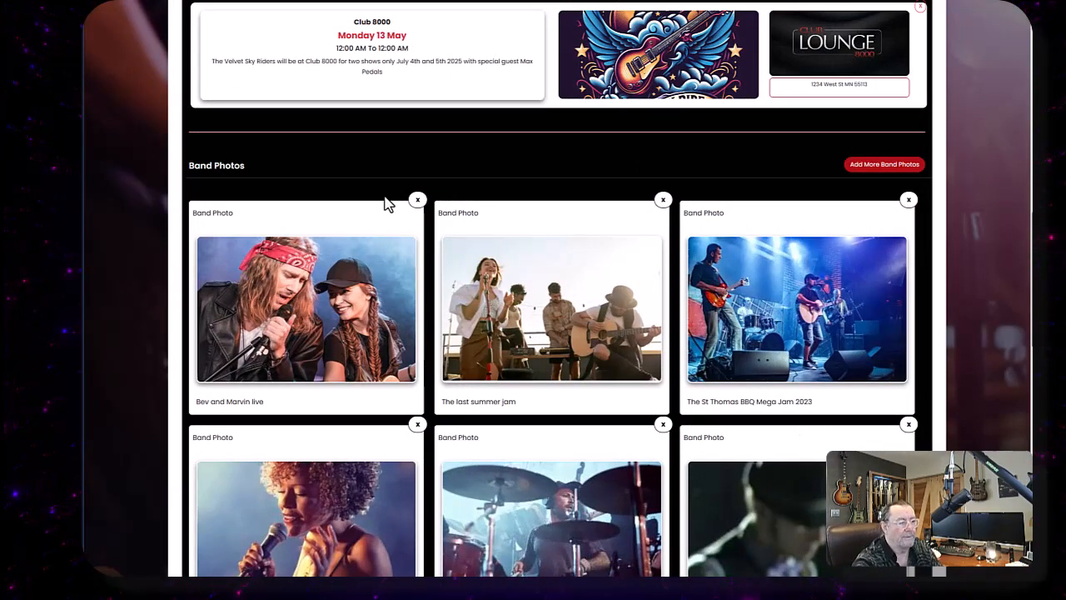
{"action": "scroll", "coordinate": [542, 162], "scroll_direction": "down", "scroll_amount": 5}
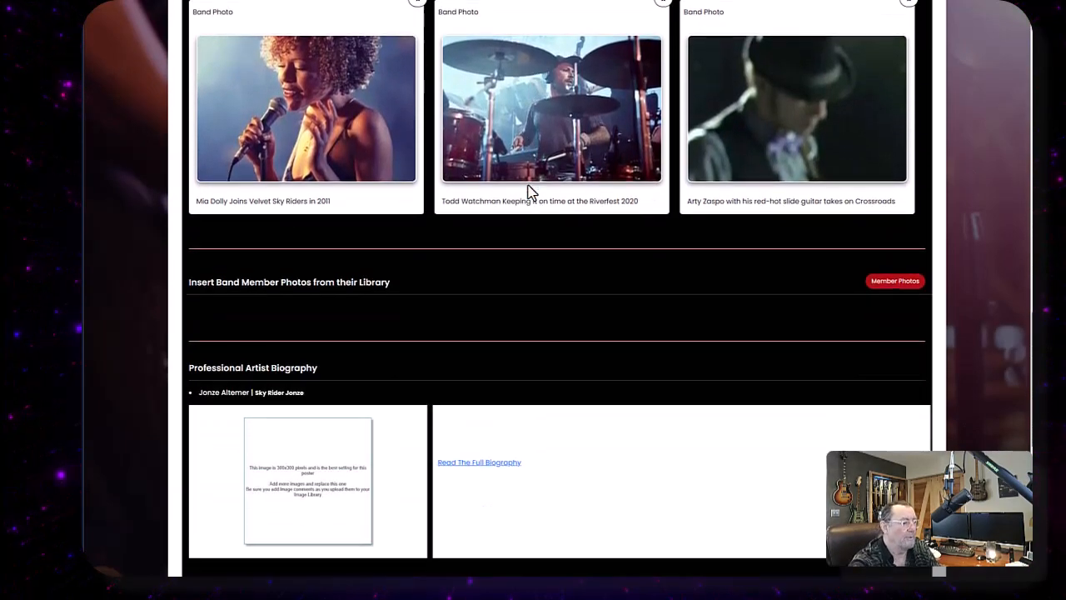
{"action": "scroll", "coordinate": [530, 190], "scroll_direction": "down", "scroll_amount": 1}
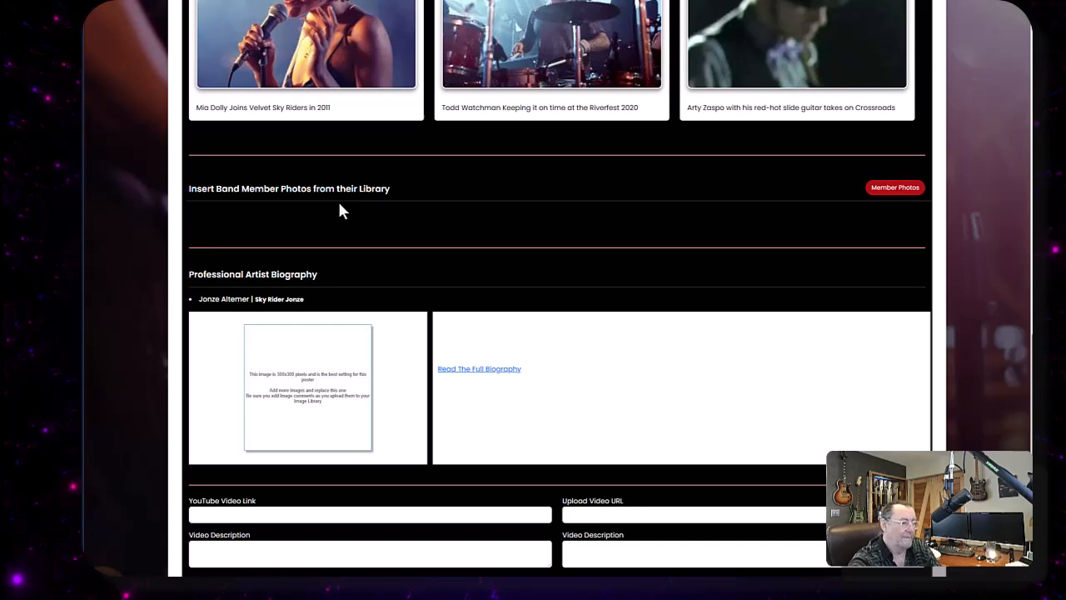
{"action": "left_click", "coordinate": [896, 191]}
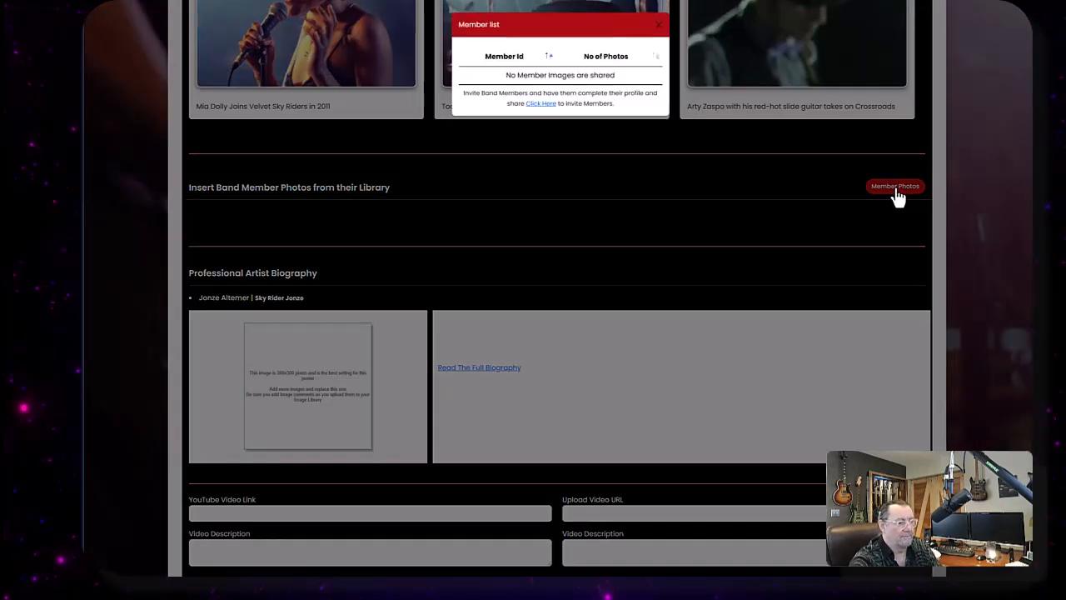
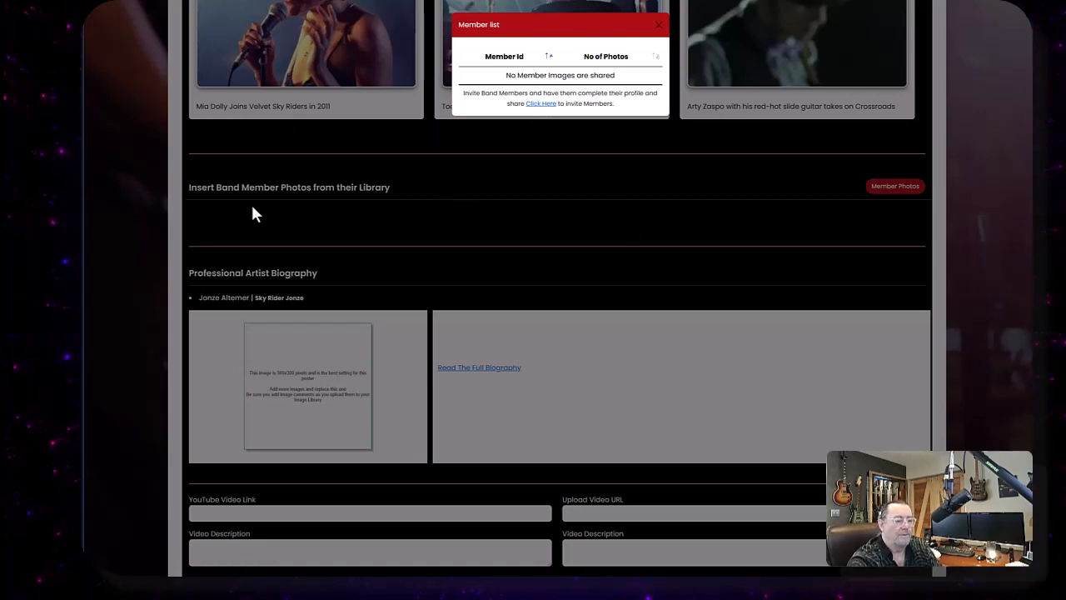
- Close the member list and scroll through the band photos section of the poster editor
{"action": "left_click", "coordinate": [657, 30]}
{"action": "scroll", "coordinate": [533, 187], "scroll_direction": "up", "scroll_amount": 8}
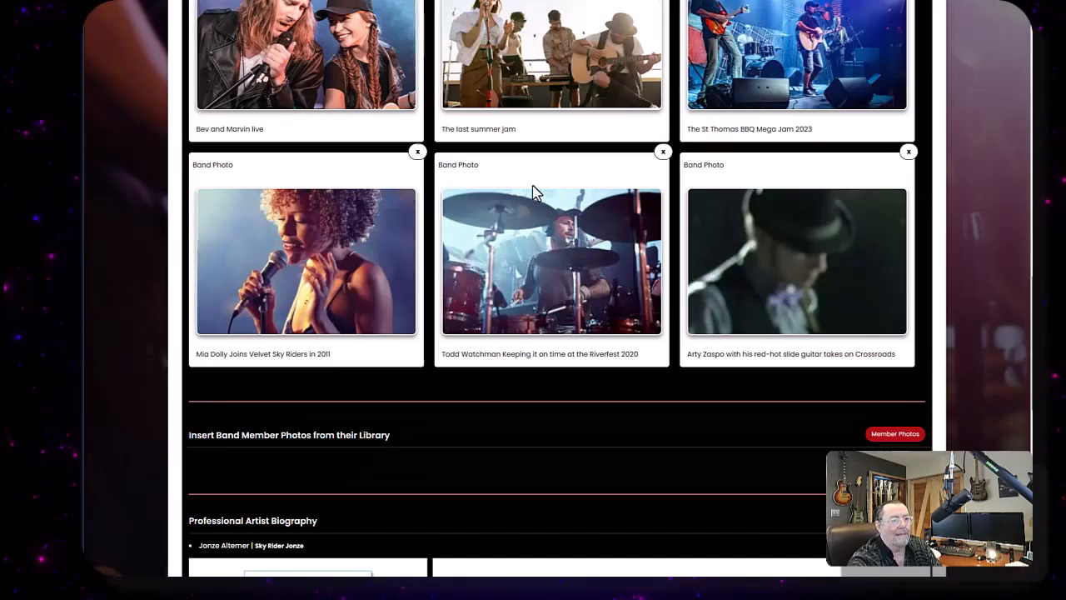
{"action": "scroll", "coordinate": [536, 192], "scroll_direction": "up", "scroll_amount": 4}
{"action": "scroll", "coordinate": [535, 192], "scroll_direction": "down", "scroll_amount": 10}
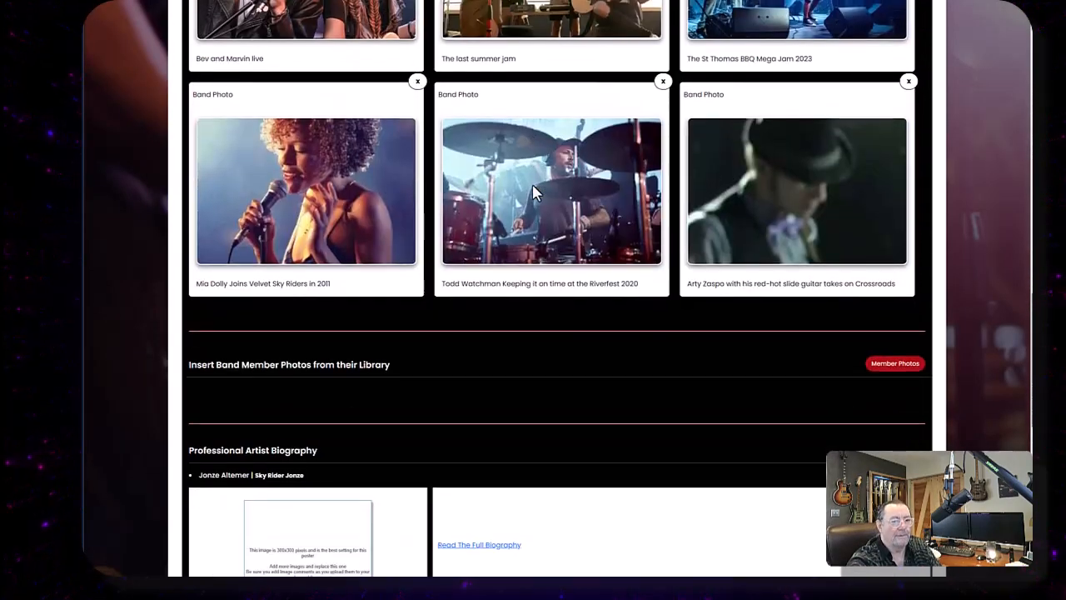
{"action": "scroll", "coordinate": [535, 192], "scroll_direction": "up", "scroll_amount": 2}
{"action": "scroll", "coordinate": [550, 184], "scroll_direction": "up", "scroll_amount": 1}
{"action": "scroll", "coordinate": [572, 176], "scroll_direction": "down", "scroll_amount": 1}
{"action": "scroll", "coordinate": [575, 179], "scroll_direction": "up", "scroll_amount": 1}
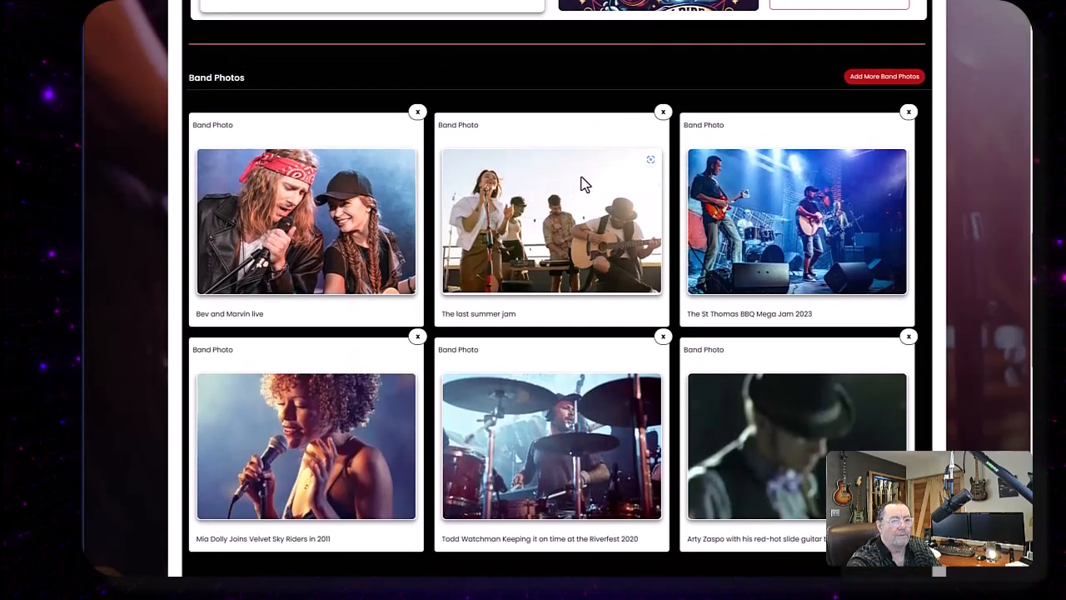
{"action": "scroll", "coordinate": [895, 96], "scroll_direction": "down", "scroll_amount": 4}
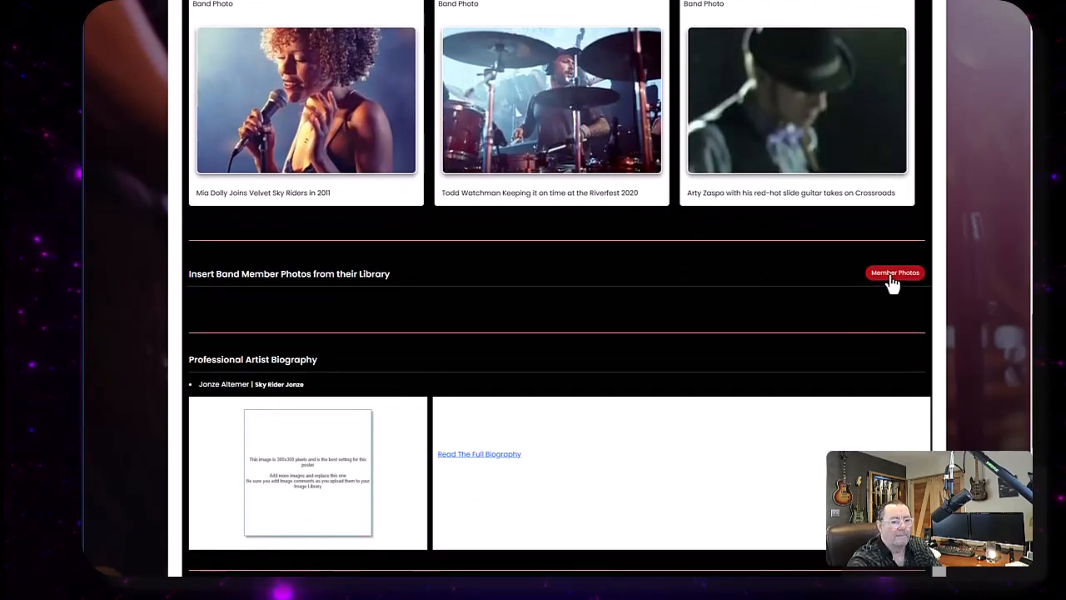
- Follow the member photos invite link to Manage Band Members and open the invite-existing-member dialog with Text delivery
{"action": "left_click", "coordinate": [893, 277]}
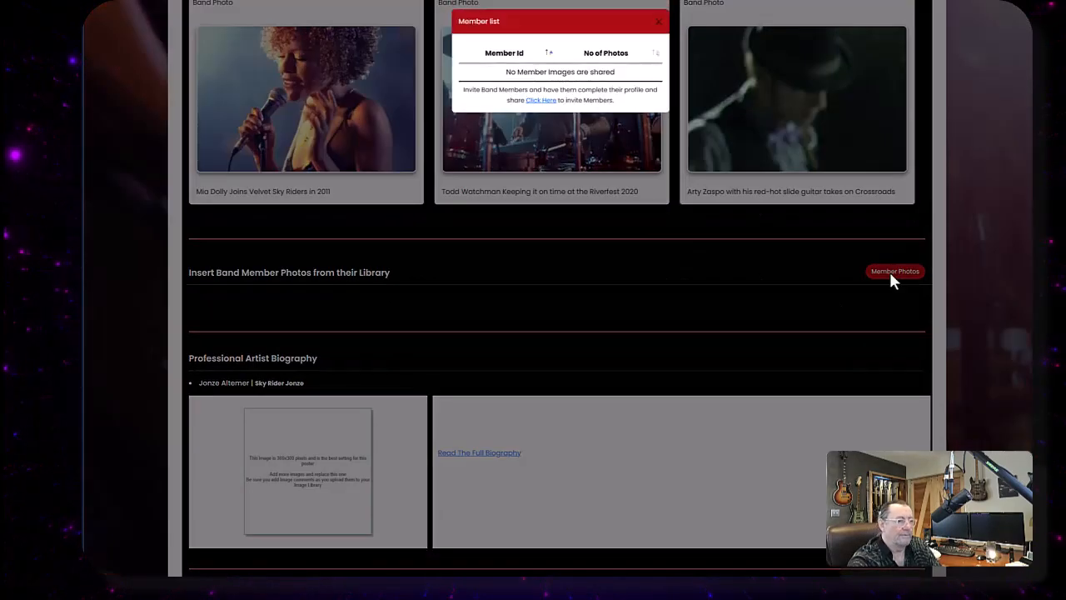
{"action": "left_click", "coordinate": [541, 103]}
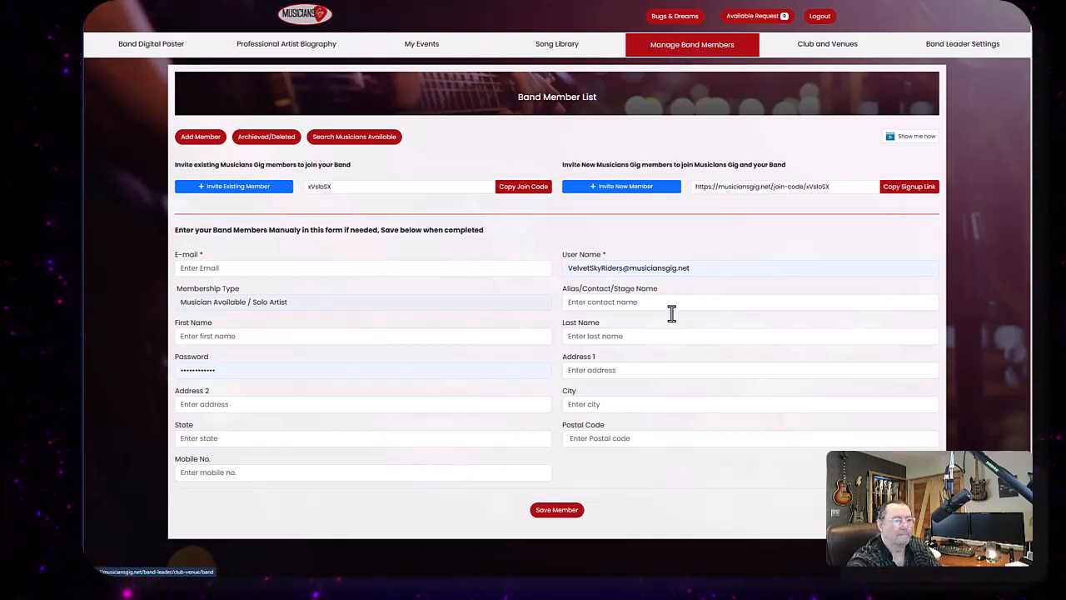
{"action": "left_click", "coordinate": [238, 192]}
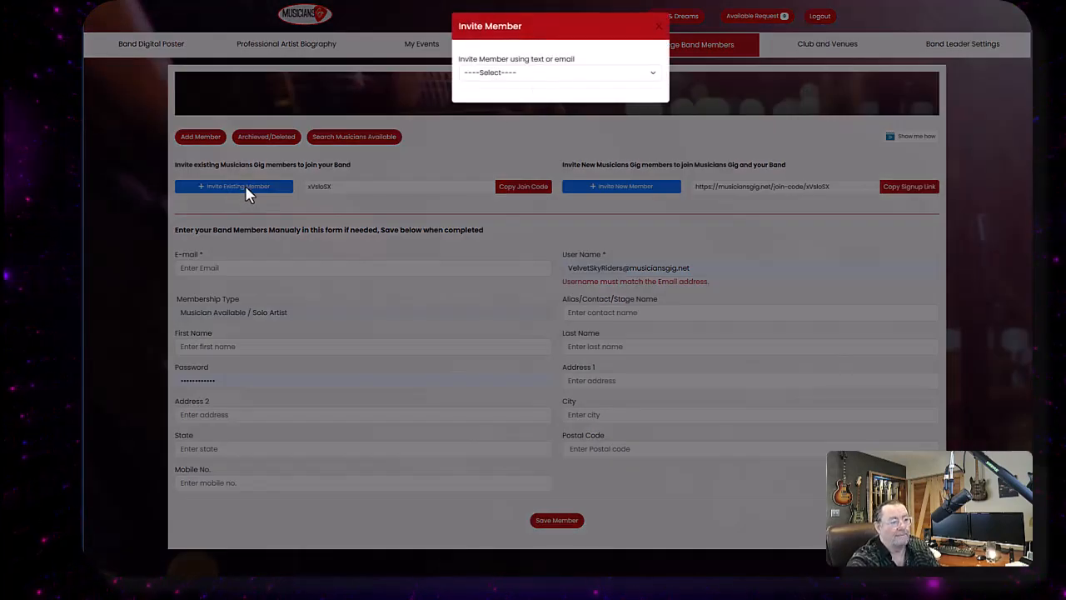
{"action": "left_click", "coordinate": [653, 75]}
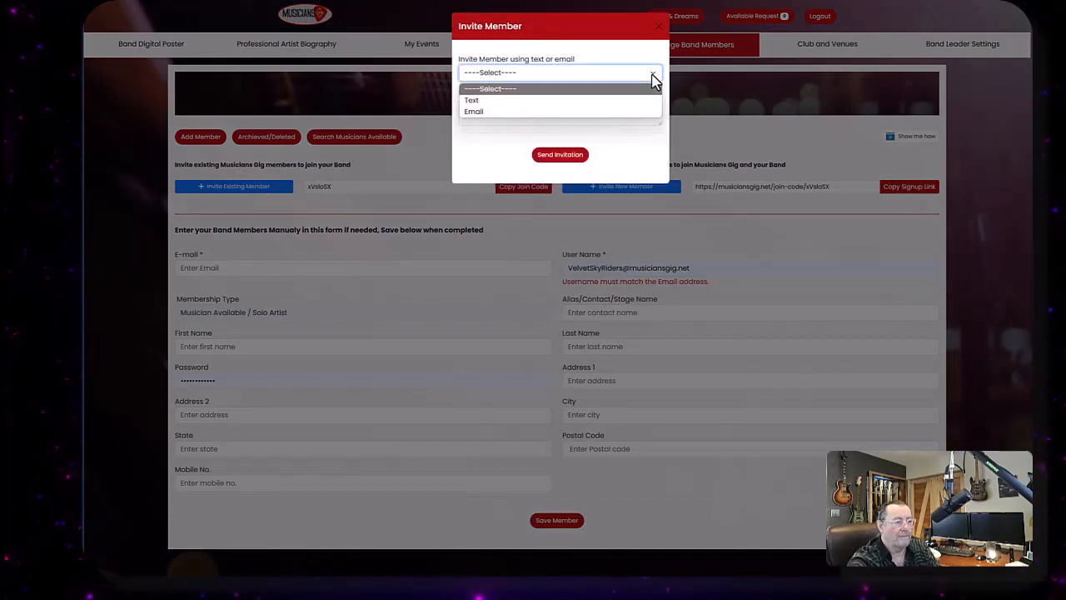
{"action": "left_click", "coordinate": [490, 101]}
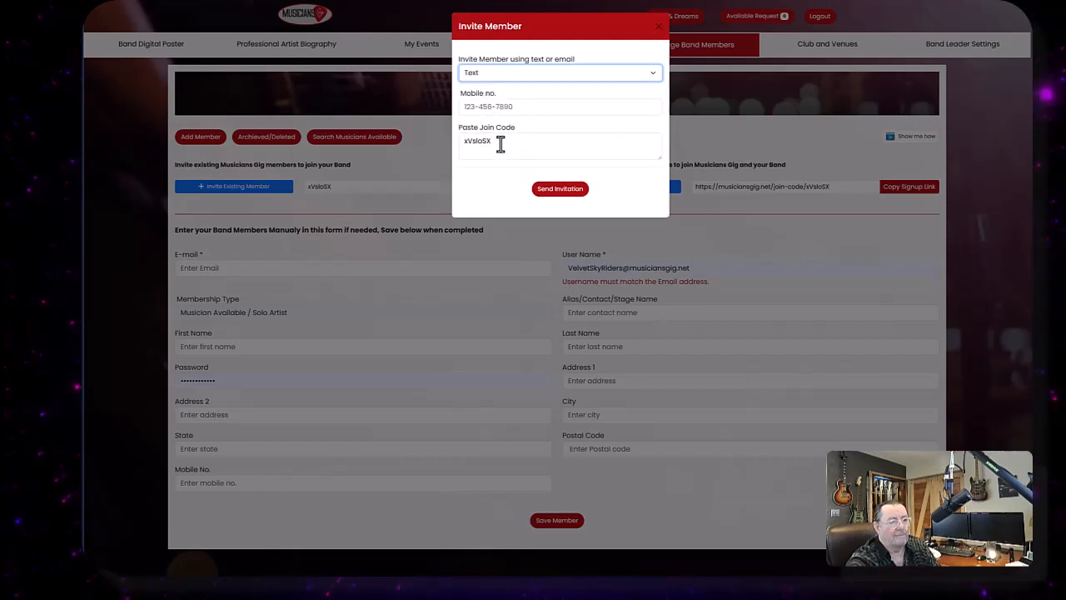
- Copy the join code from the invite dialog and close the dialog
{"action": "left_click_drag", "start_coordinate": [500, 144], "coordinate": [464, 142]}
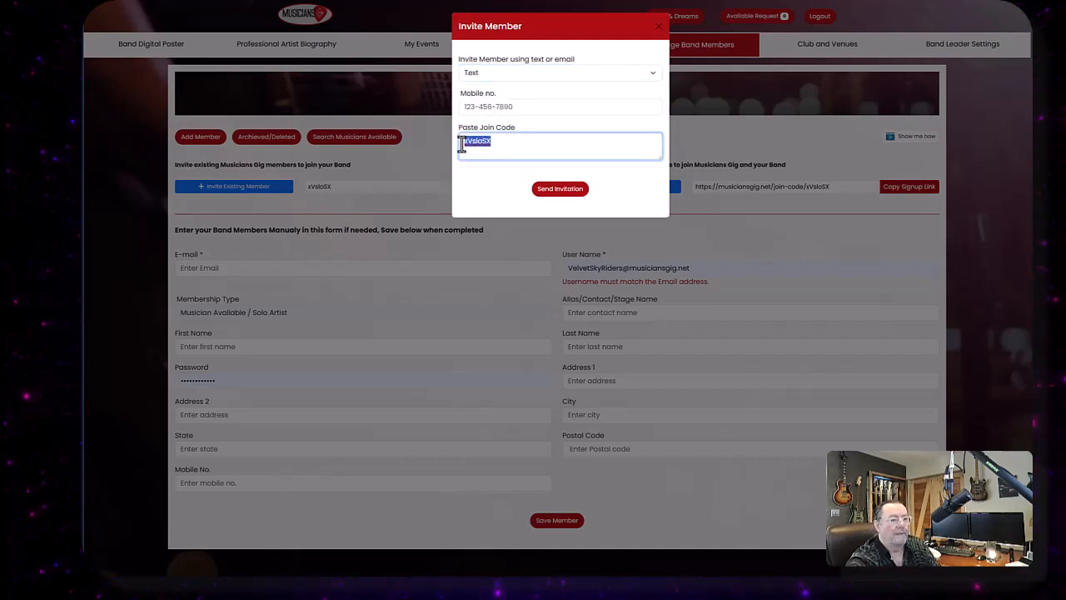
{"action": "right_click", "coordinate": [468, 142]}
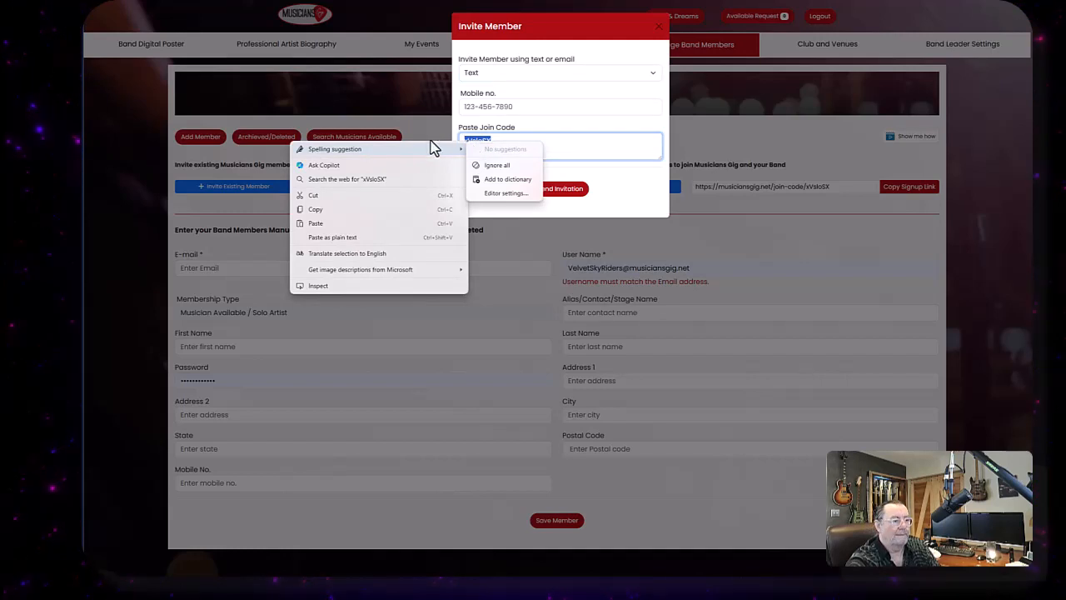
{"action": "left_click", "coordinate": [347, 215]}
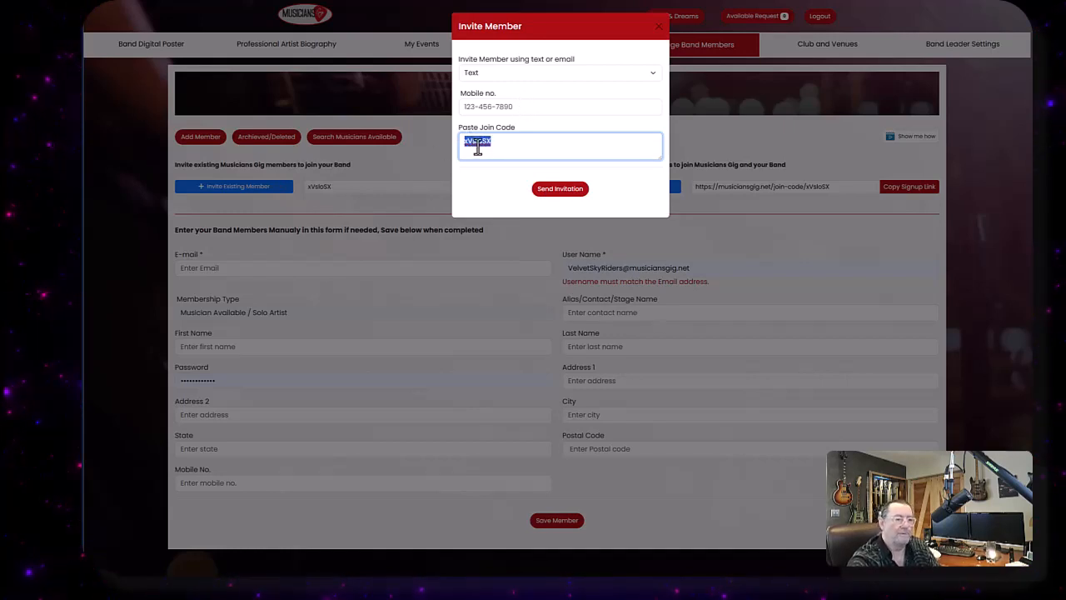
{"action": "left_click", "coordinate": [659, 27]}
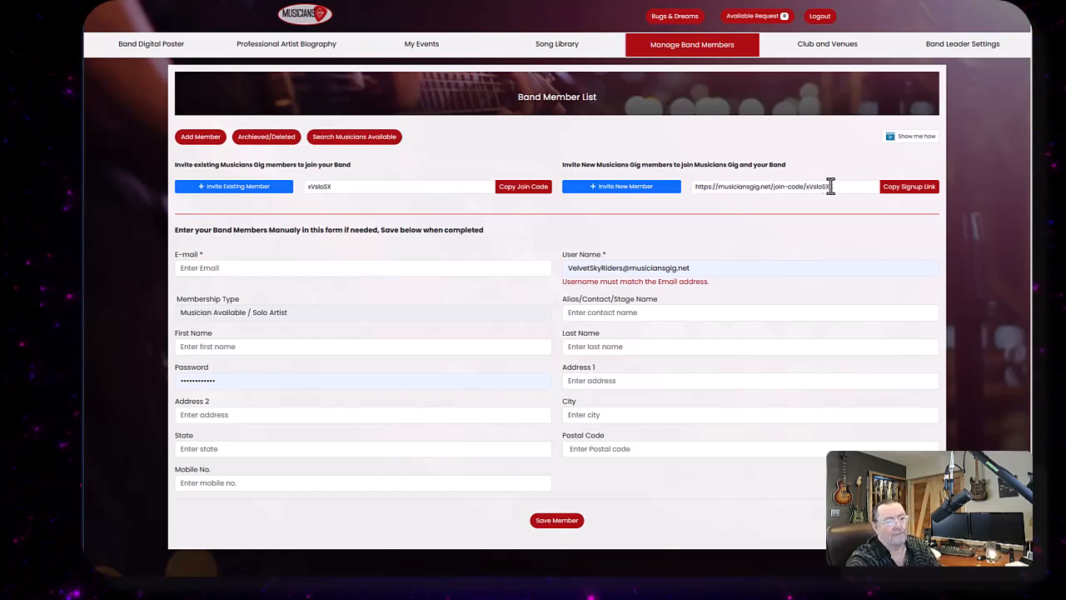
- Select the signup link and open the invite-new-member dialog with Text delivery, then close it without sending
{"action": "left_click_drag", "start_coordinate": [830, 187], "coordinate": [695, 184]}
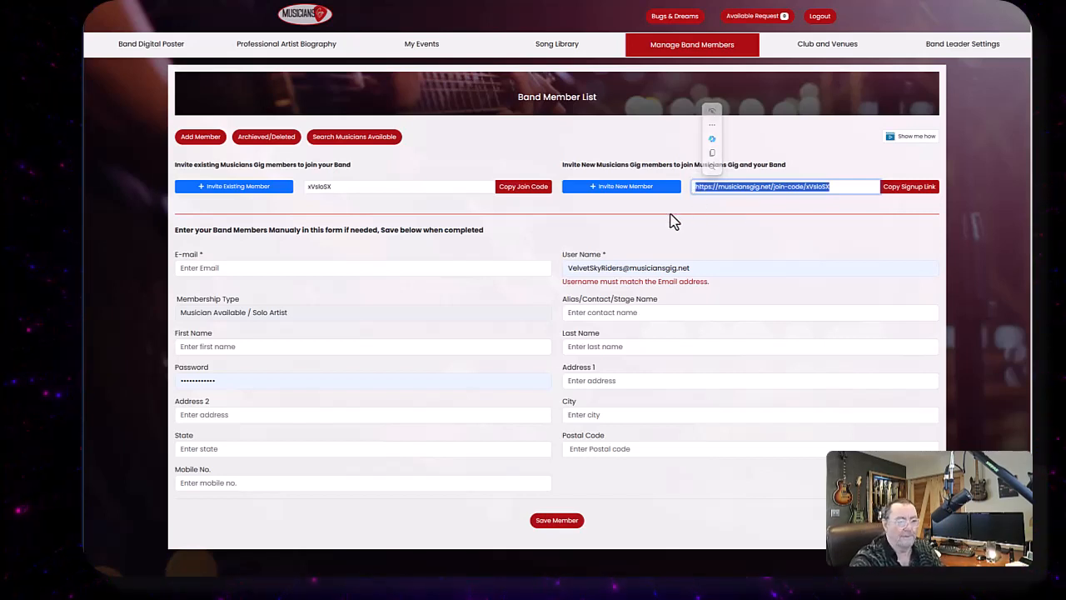
{"action": "left_click", "coordinate": [861, 234]}
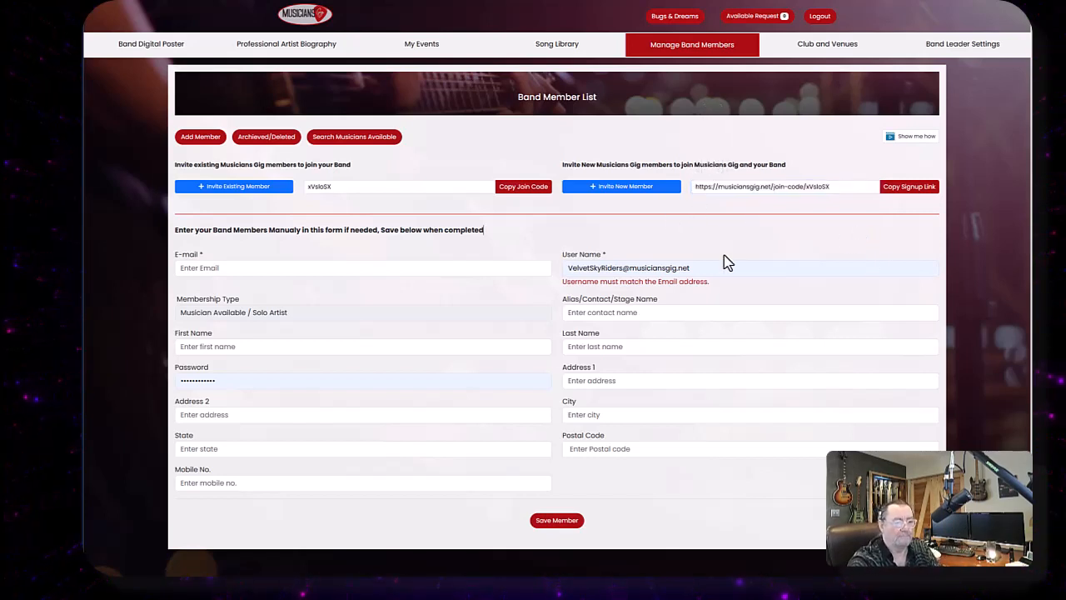
{"action": "left_click", "coordinate": [618, 194]}
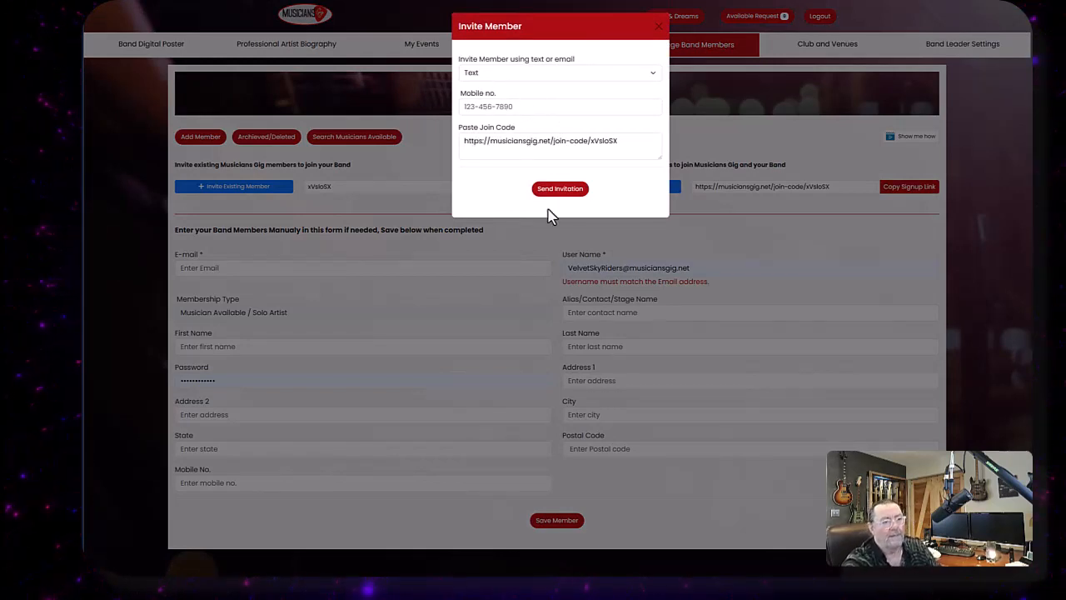
{"action": "left_click", "coordinate": [657, 75]}
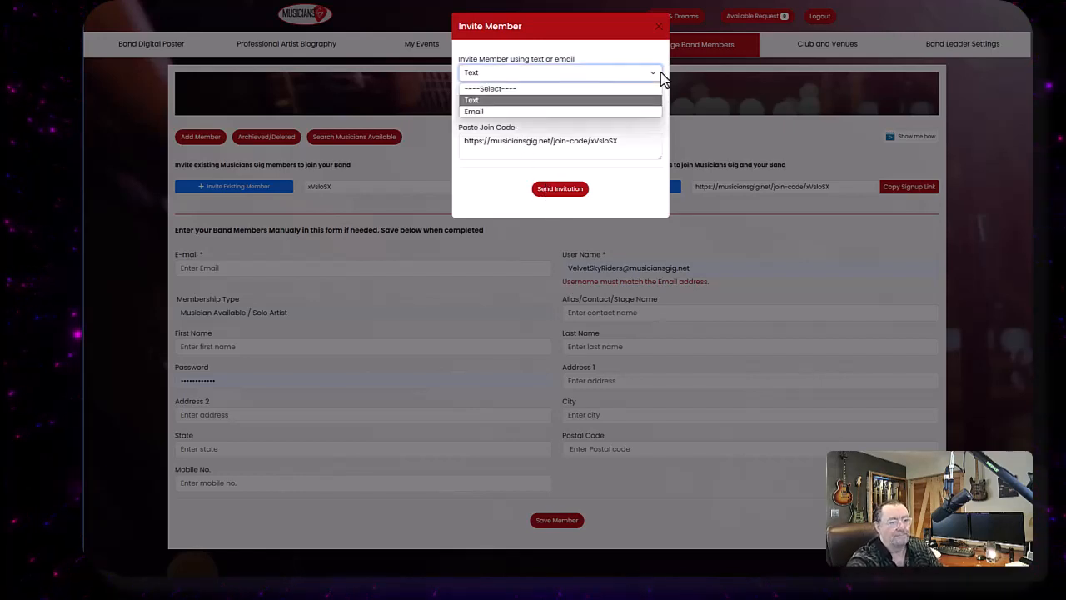
{"action": "left_click", "coordinate": [656, 76]}
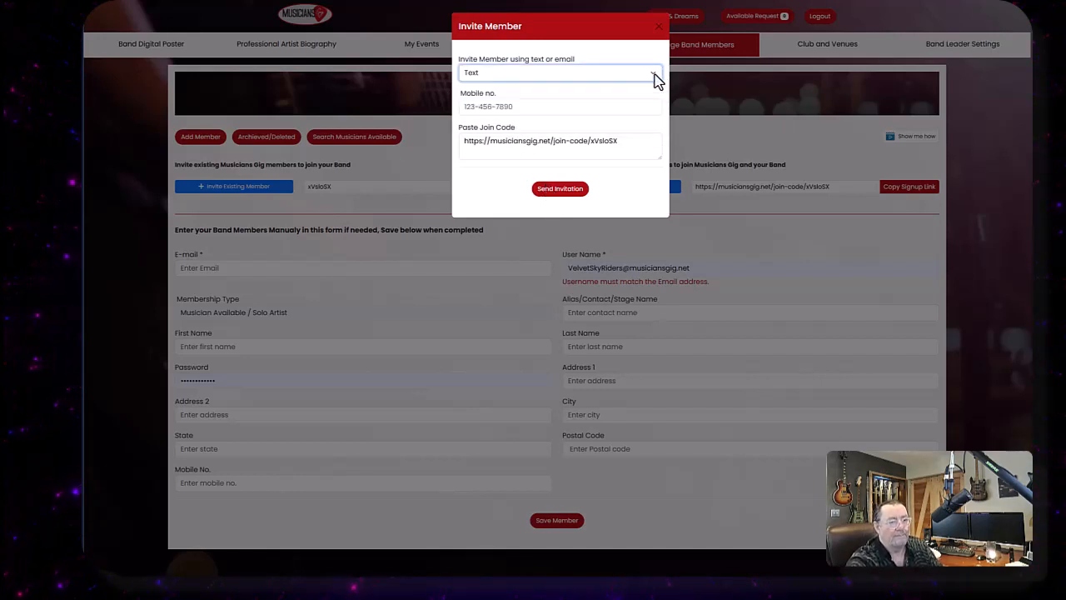
{"action": "left_click", "coordinate": [715, 141]}
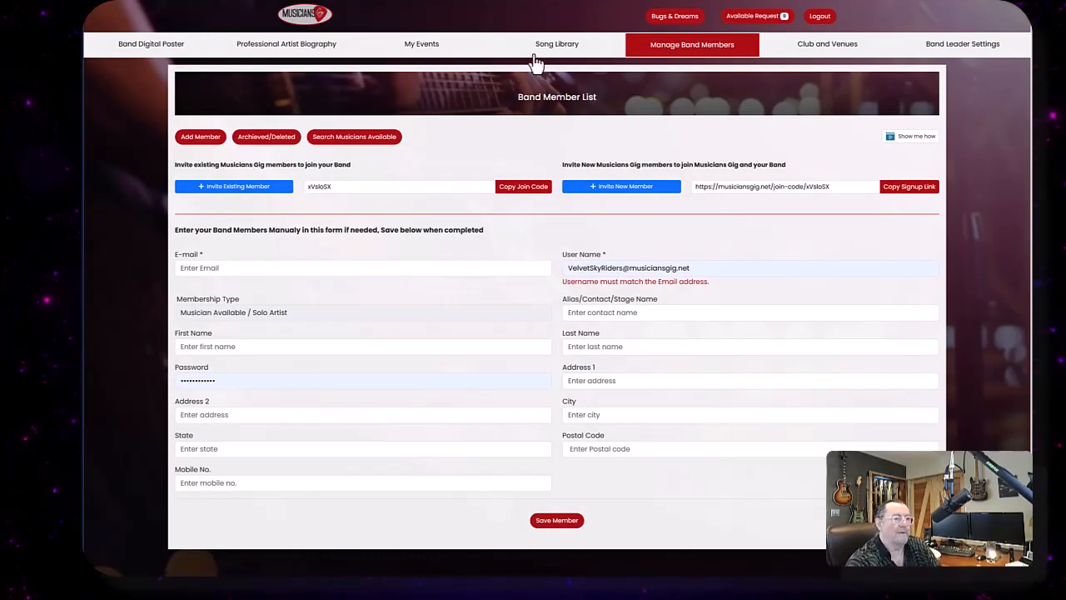
- Browse the Song Library and Club and Venues pages, then return to the Band Digital Poster editor
{"action": "left_click", "coordinate": [562, 44]}
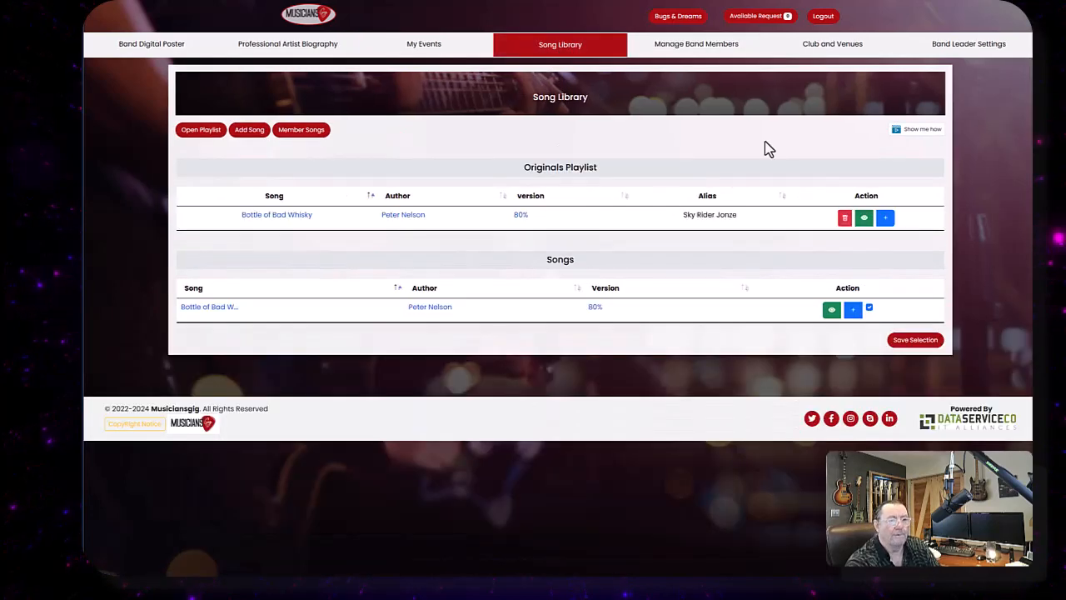
{"action": "left_click", "coordinate": [832, 49]}
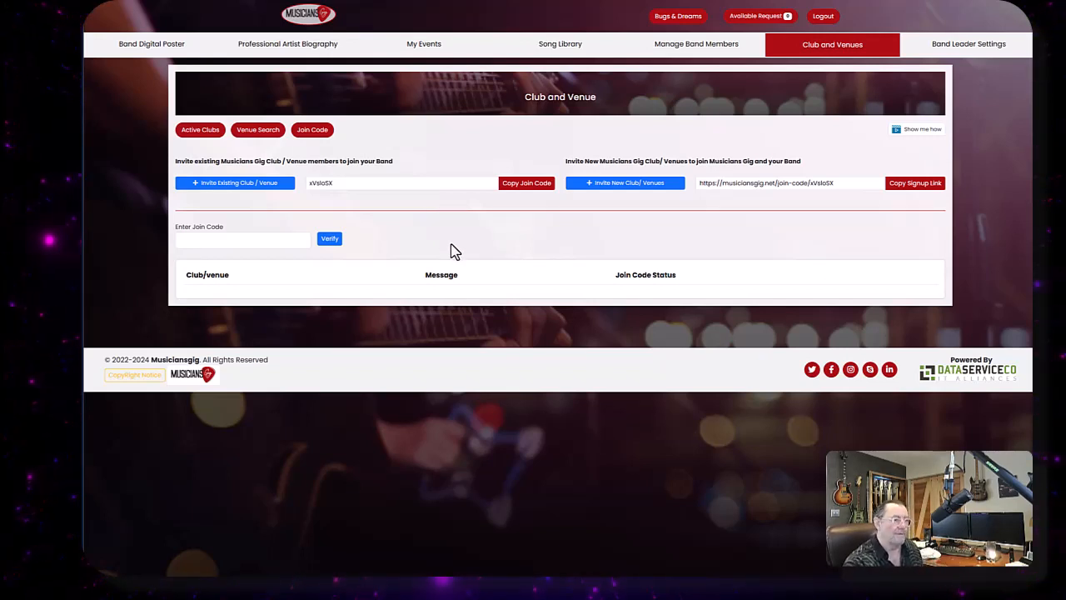
{"action": "left_click", "coordinate": [151, 49]}
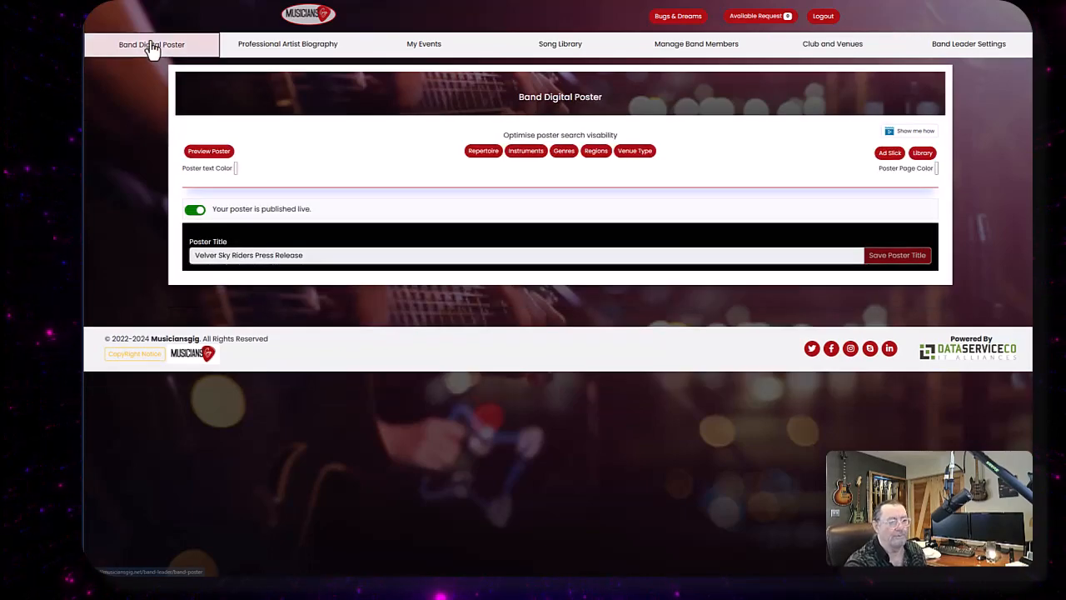
{"action": "scroll", "coordinate": [625, 420], "scroll_direction": "down", "scroll_amount": 1}
{"action": "scroll", "coordinate": [619, 429], "scroll_direction": "down", "scroll_amount": 9}
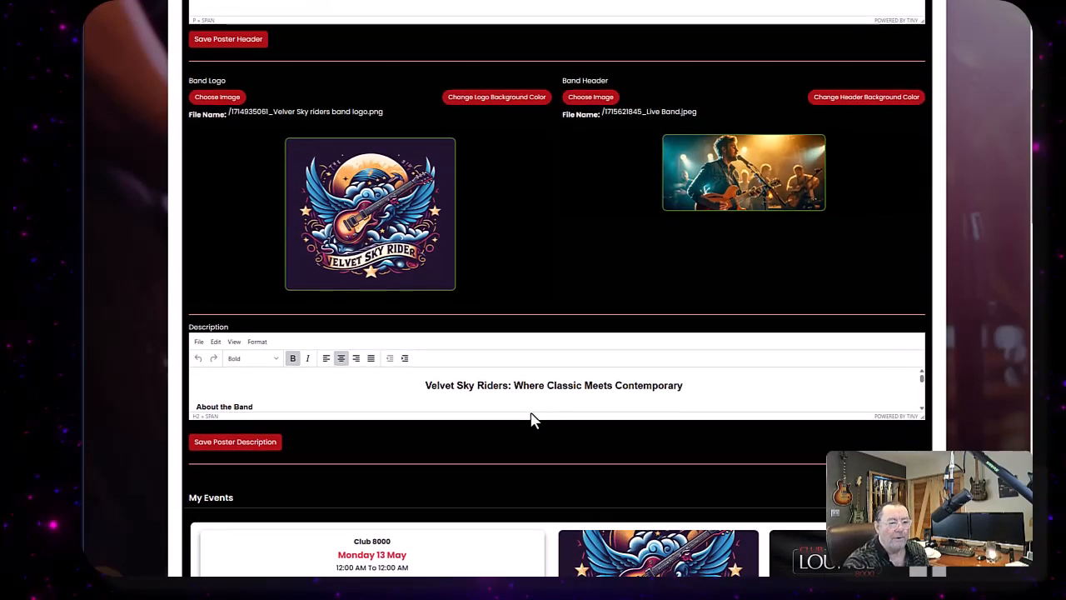
{"action": "scroll", "coordinate": [495, 383], "scroll_direction": "down", "scroll_amount": 9}
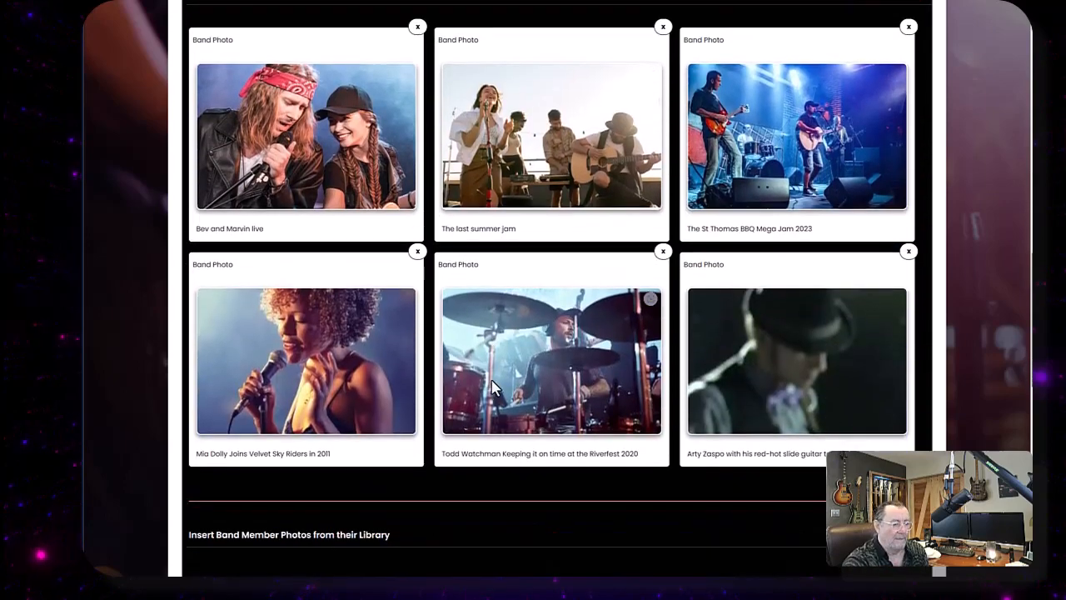
{"action": "scroll", "coordinate": [493, 387], "scroll_direction": "down", "scroll_amount": 1}
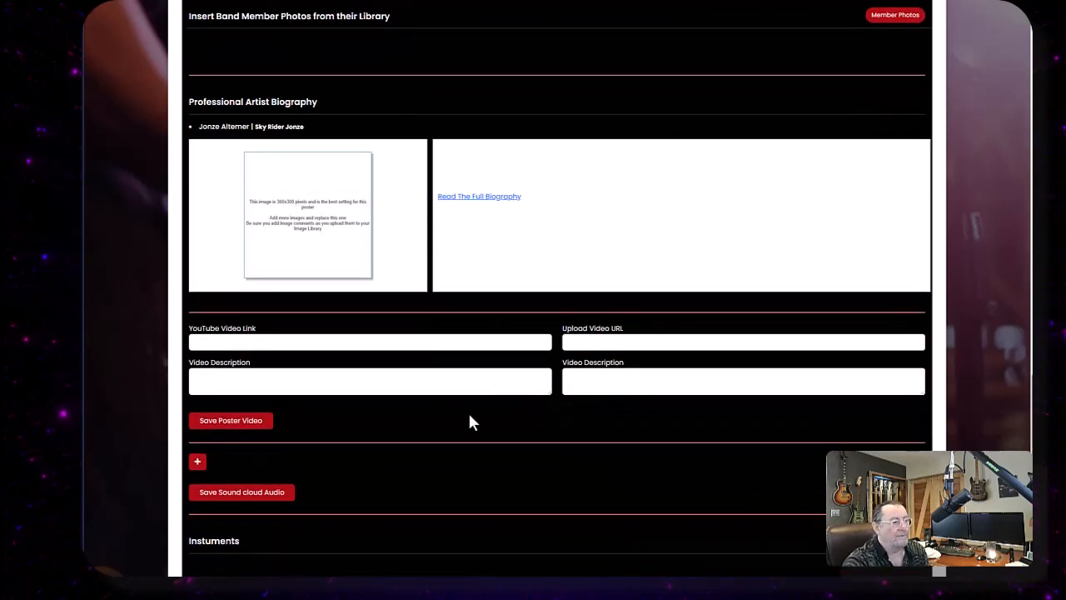
{"action": "scroll", "coordinate": [424, 377], "scroll_direction": "down", "scroll_amount": 2}
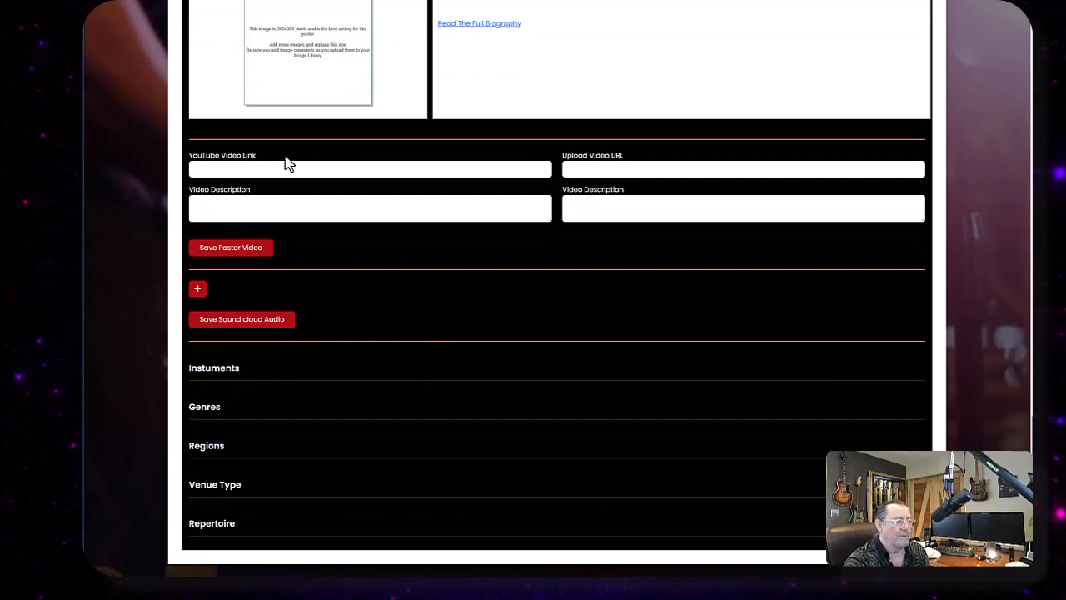
{"action": "left_click", "coordinate": [241, 169]}
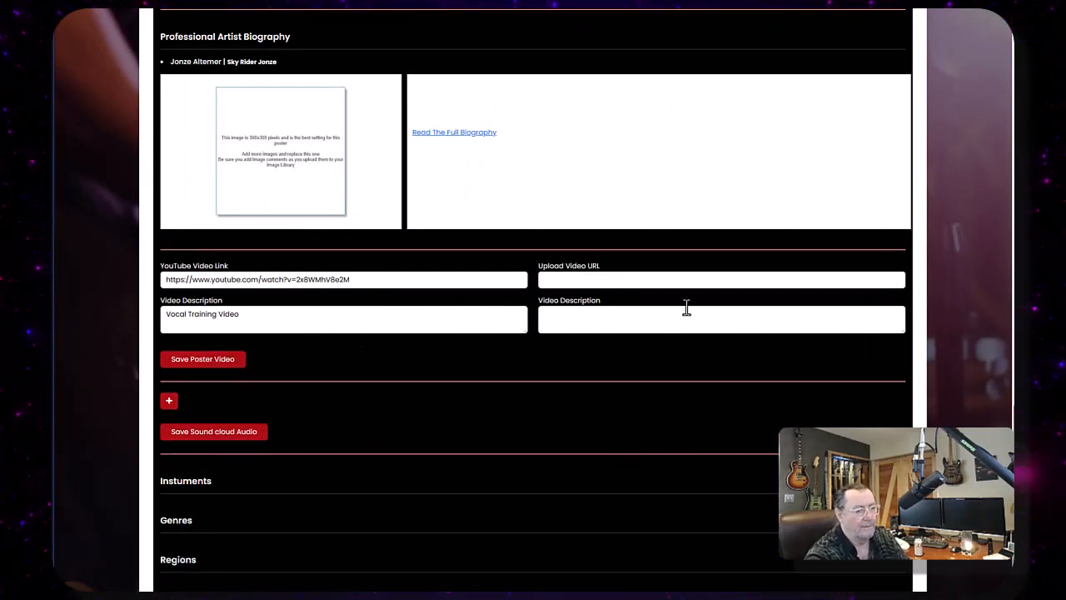
{"action": "left_click", "coordinate": [214, 366]}
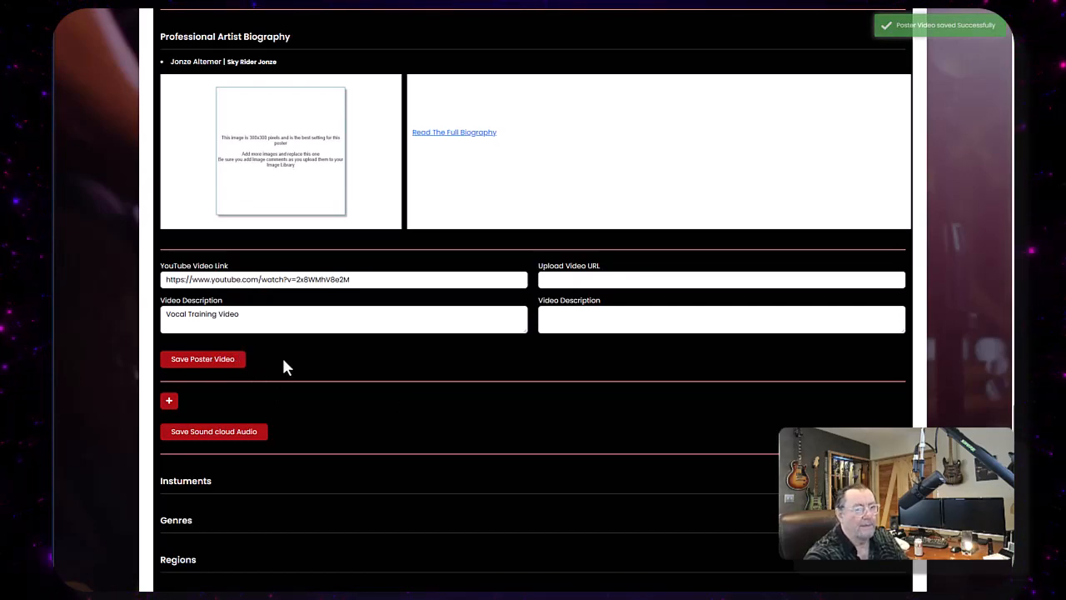
- Preview the poster and scroll through it to review the embedded video section
{"action": "scroll", "coordinate": [283, 361], "scroll_direction": "up", "scroll_amount": 15}
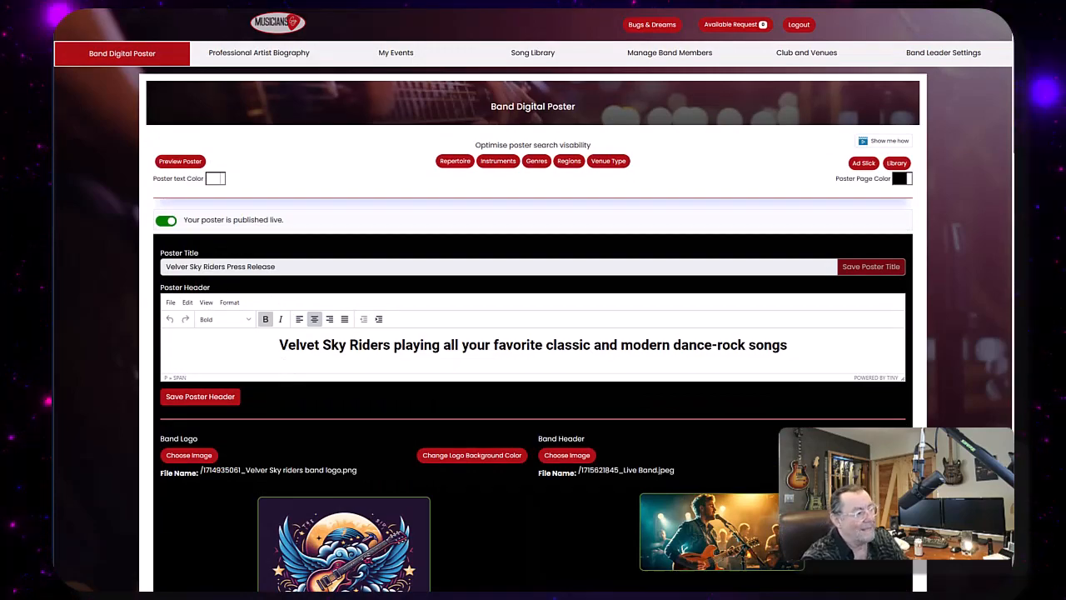
{"action": "left_click", "coordinate": [180, 163]}
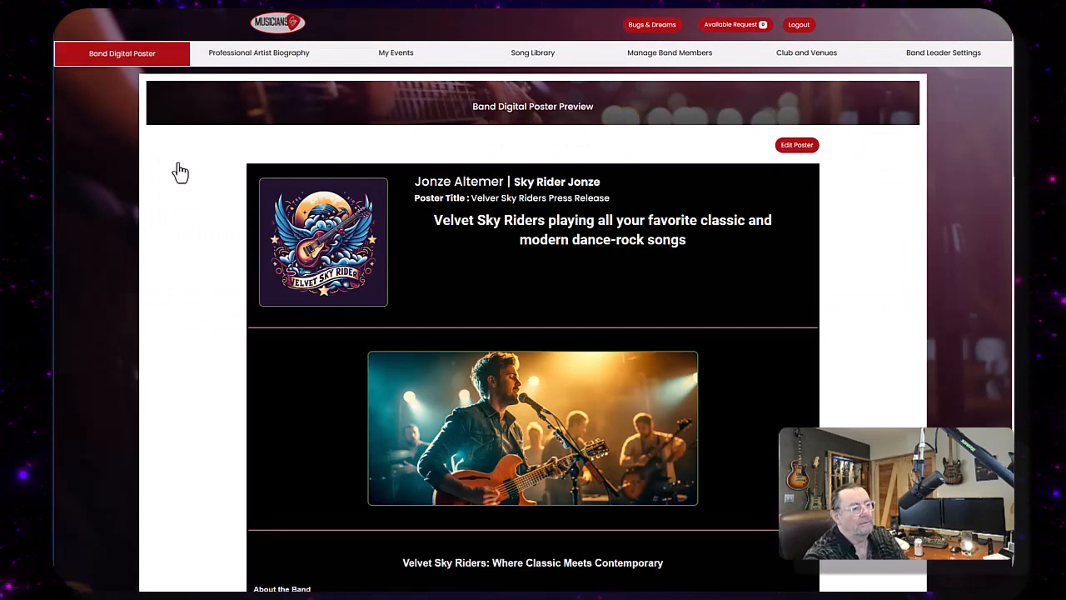
{"action": "scroll", "coordinate": [452, 292], "scroll_direction": "down", "scroll_amount": 10}
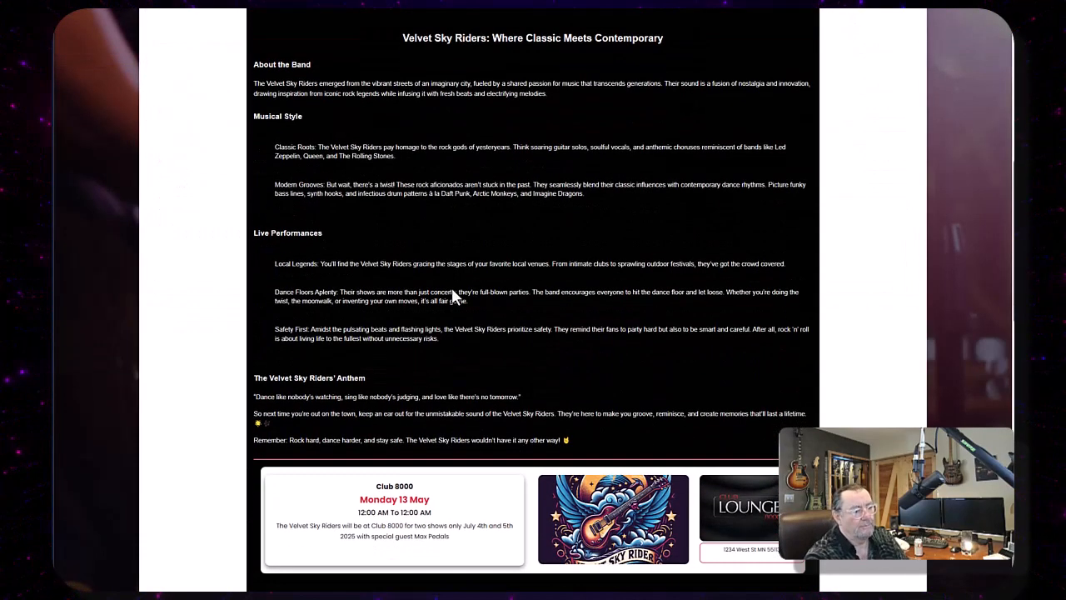
{"action": "scroll", "coordinate": [454, 296], "scroll_direction": "down", "scroll_amount": 1}
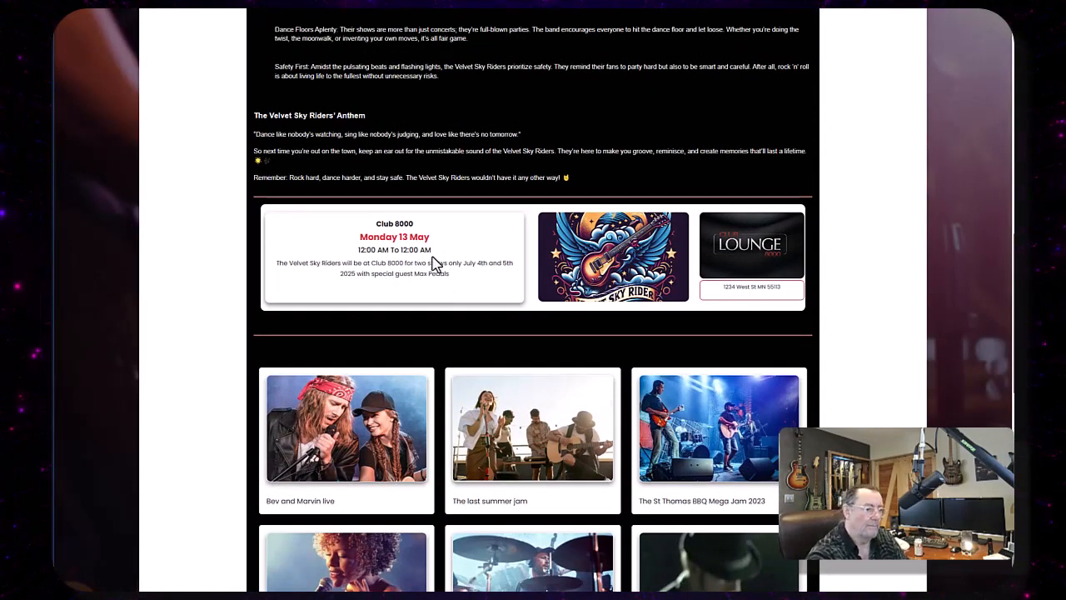
{"action": "scroll", "coordinate": [304, 270], "scroll_direction": "down", "scroll_amount": 3}
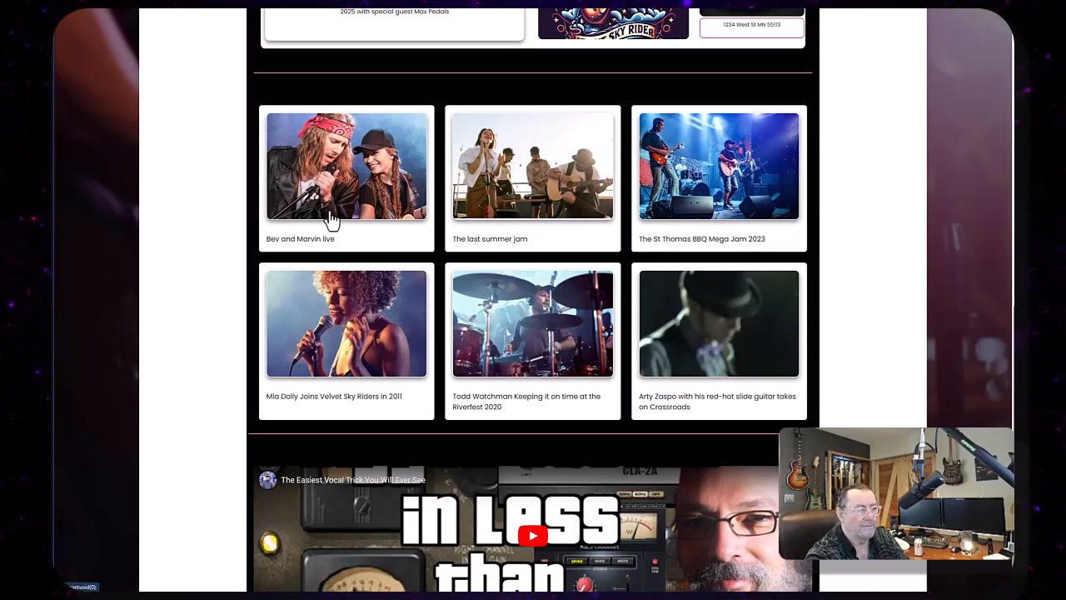
{"action": "scroll", "coordinate": [354, 233], "scroll_direction": "down", "scroll_amount": 2}
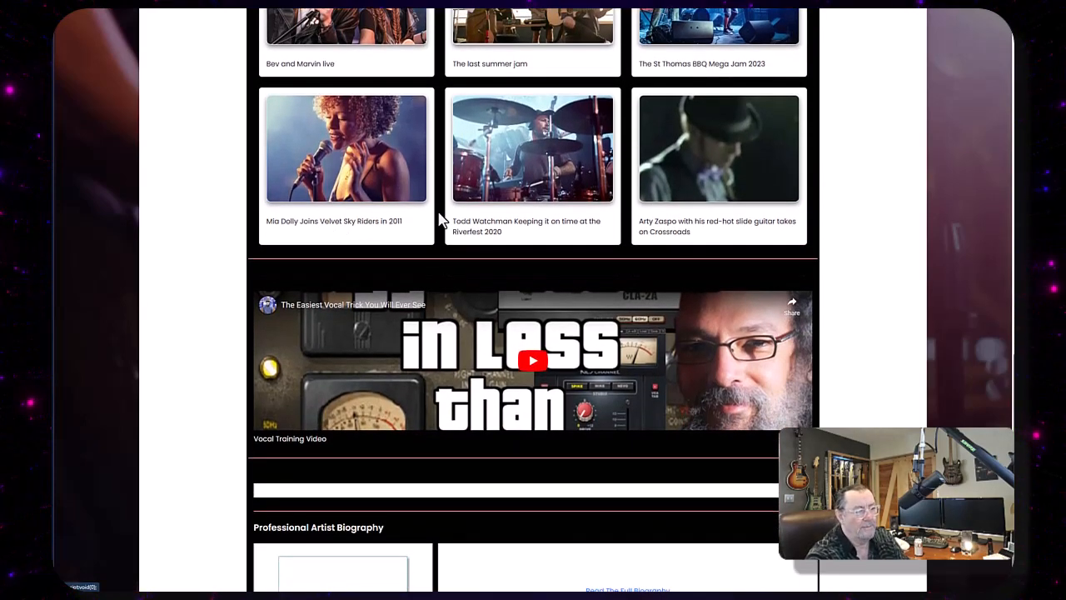
{"action": "scroll", "coordinate": [446, 222], "scroll_direction": "down", "scroll_amount": 3}
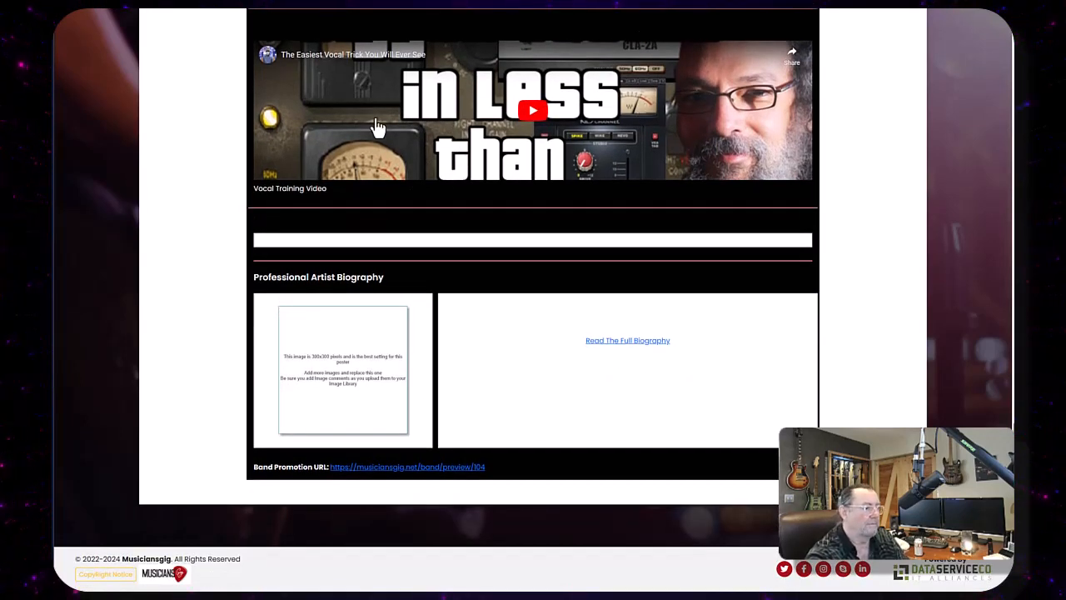
- Return to editing the poster, add a SoundCloud audio row, and paste the track's SoundCloud link into it
{"action": "scroll", "coordinate": [377, 125], "scroll_direction": "up", "scroll_amount": 1}
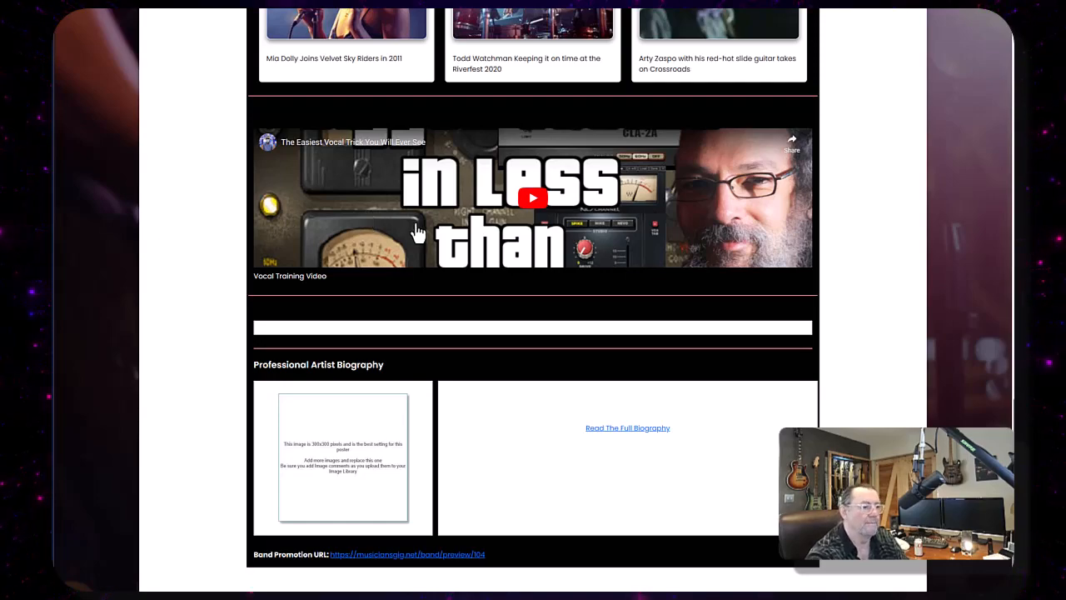
{"action": "scroll", "coordinate": [459, 238], "scroll_direction": "down", "scroll_amount": 1}
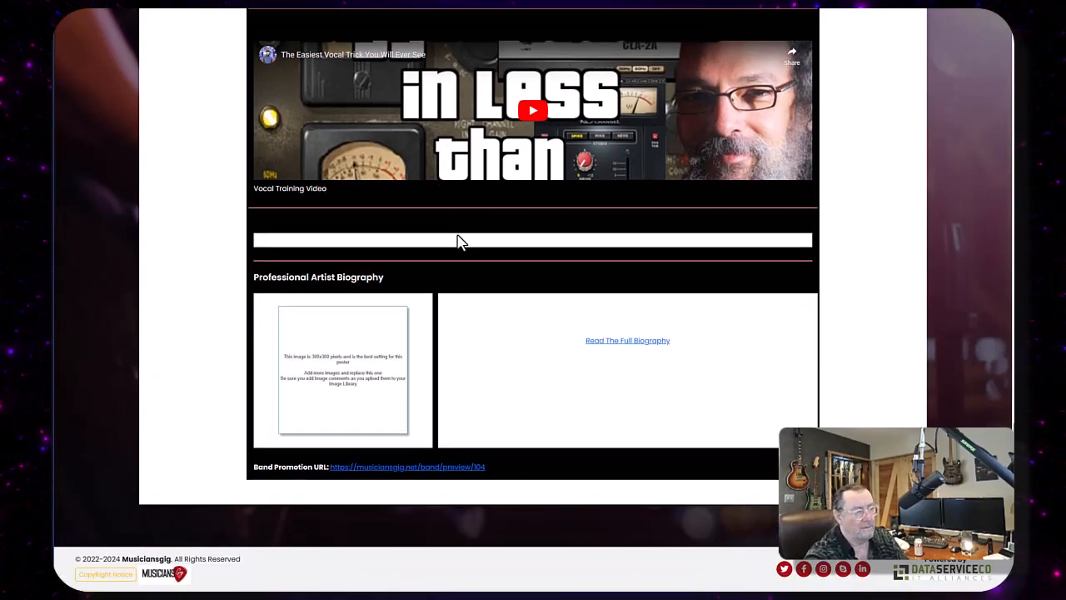
{"action": "scroll", "coordinate": [500, 335], "scroll_direction": "up", "scroll_amount": 15}
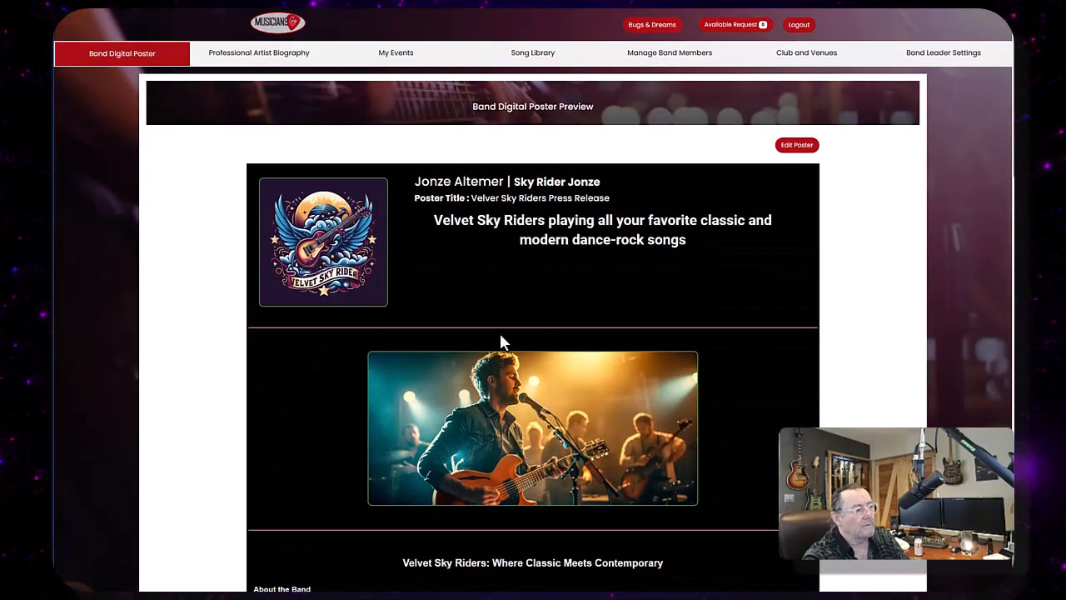
{"action": "left_click", "coordinate": [798, 147]}
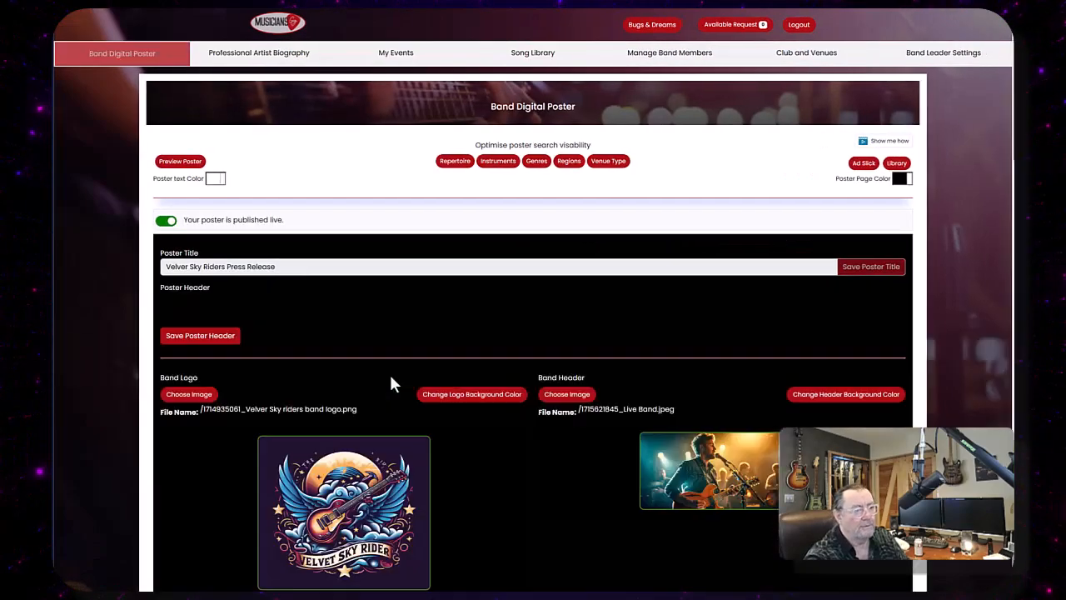
{"action": "scroll", "coordinate": [500, 417], "scroll_direction": "down", "scroll_amount": 1}
{"action": "scroll", "coordinate": [511, 445], "scroll_direction": "down", "scroll_amount": 20}
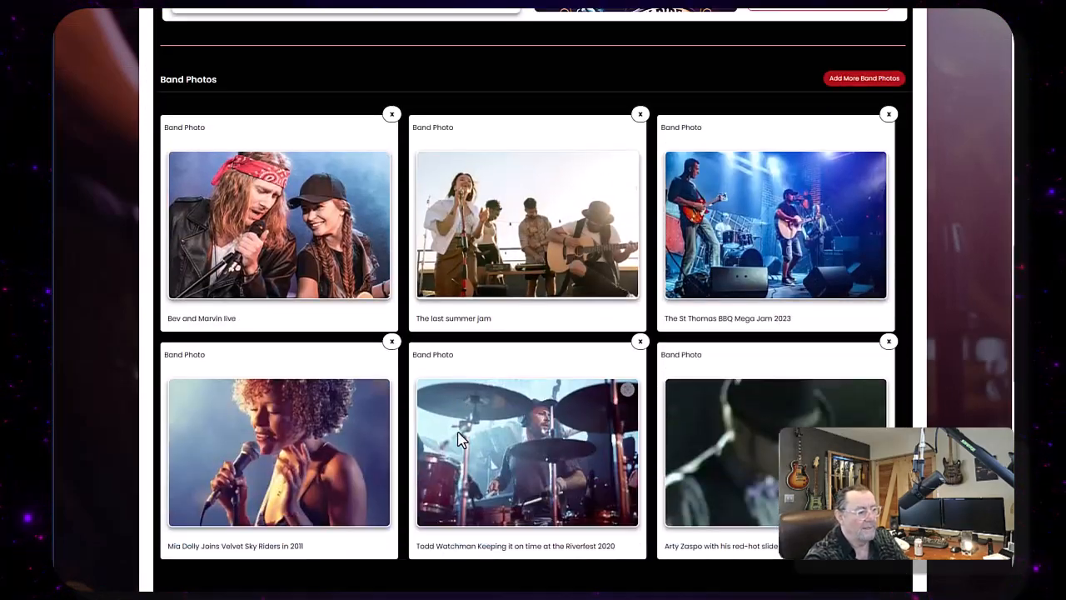
{"action": "scroll", "coordinate": [452, 433], "scroll_direction": "down", "scroll_amount": 5}
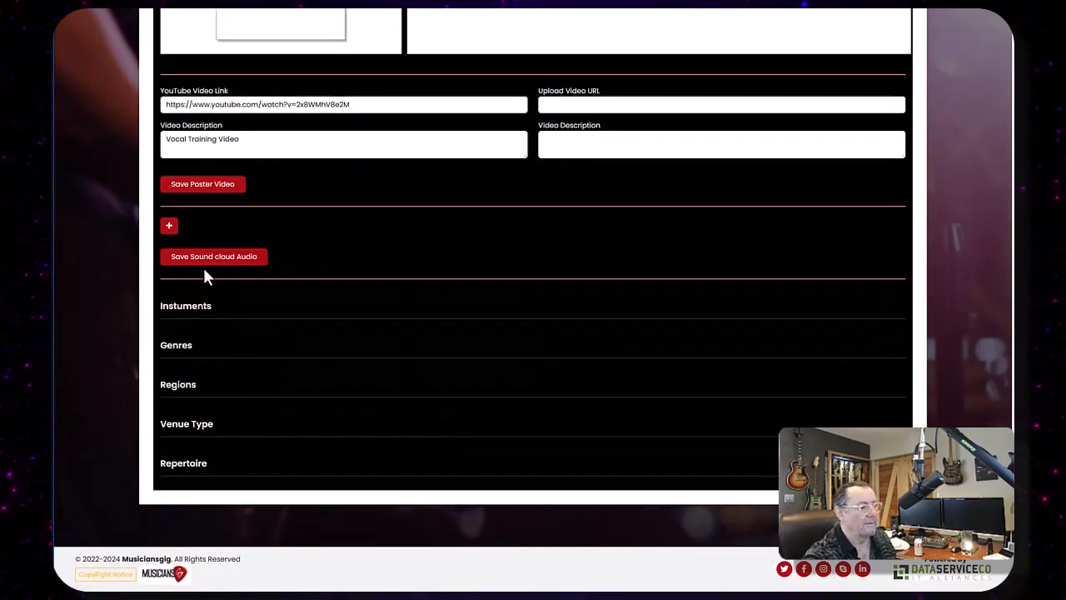
{"action": "left_click", "coordinate": [170, 228]}
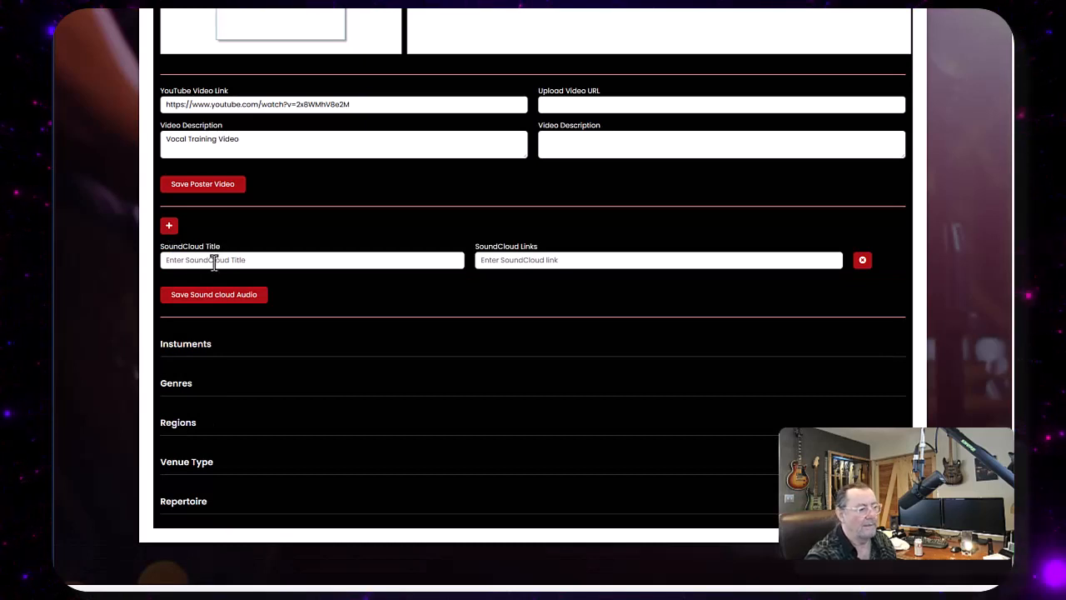
{"action": "left_click", "coordinate": [497, 259]}
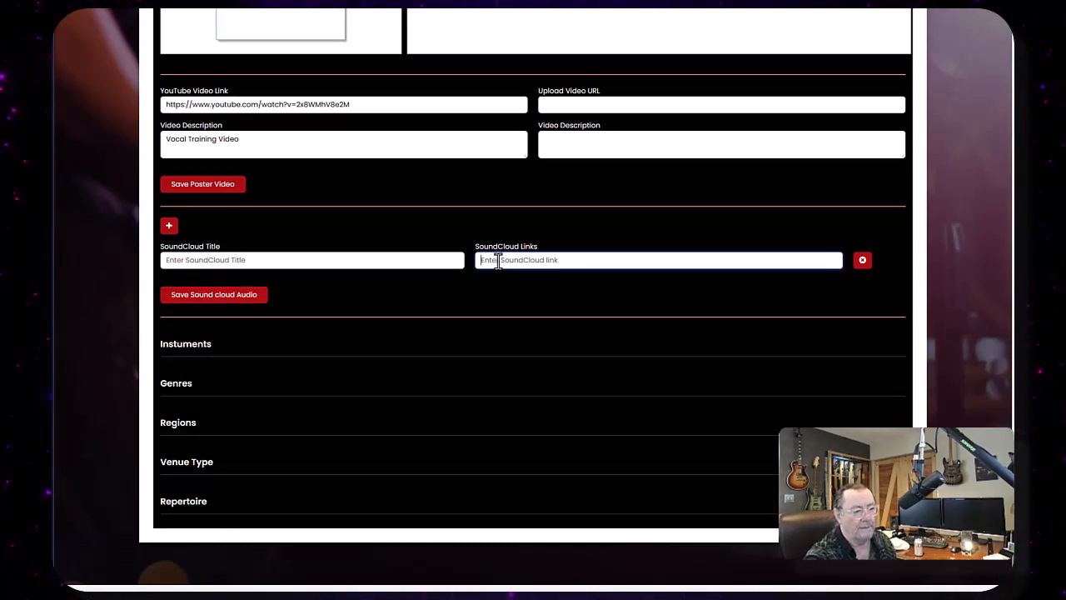
{"action": "right_click", "coordinate": [497, 260]}
{"action": "left_click", "coordinate": [524, 345]}
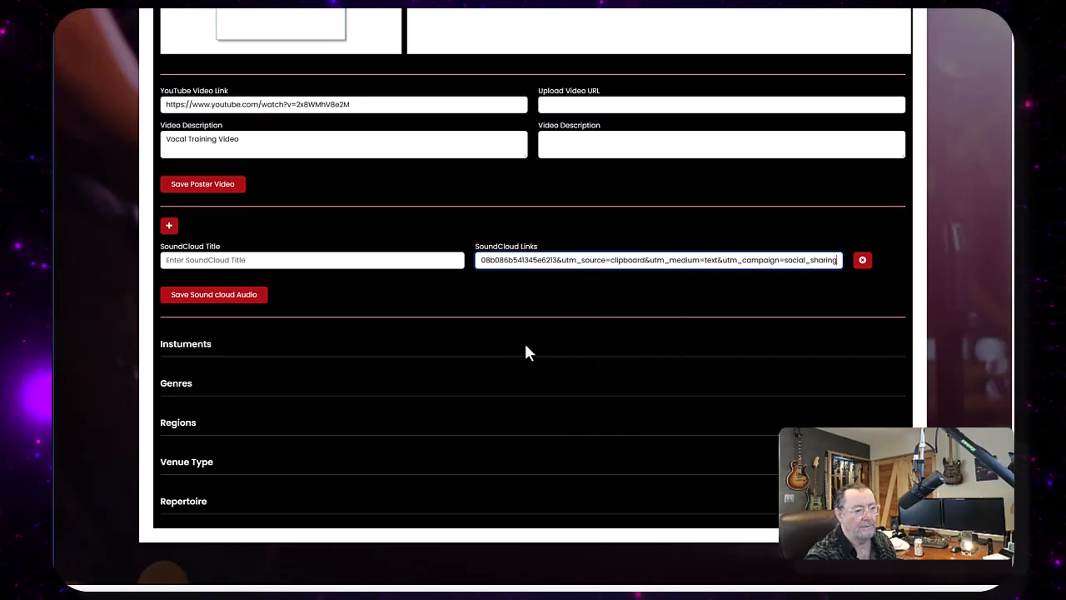
- Title the SoundCloud track 'Look at me cry now' and save the SoundCloud audio
{"action": "left_click", "coordinate": [209, 259]}
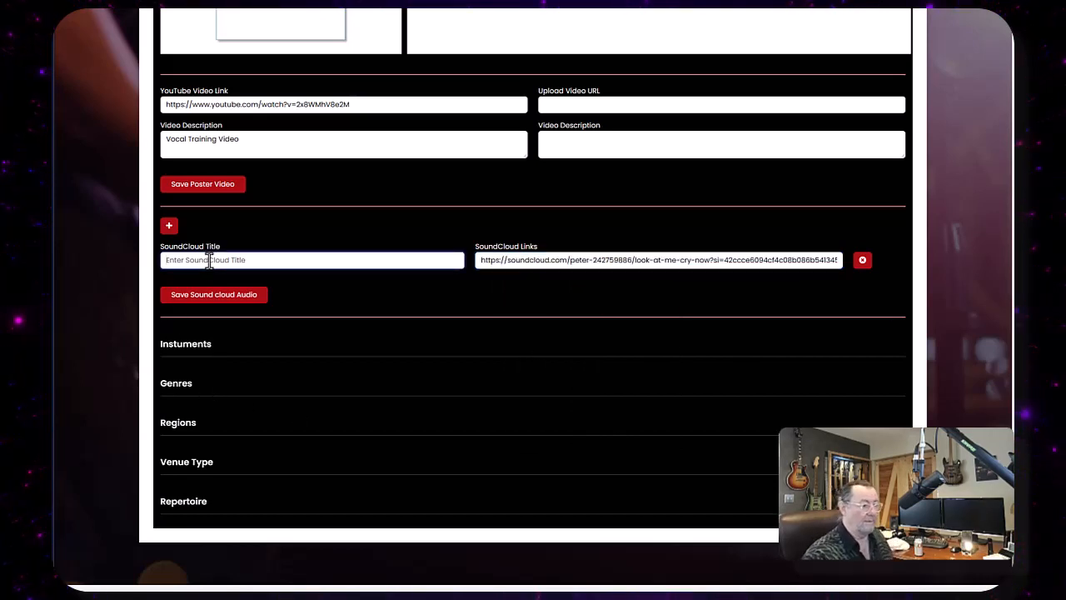
{"action": "type", "text": "Look at"}
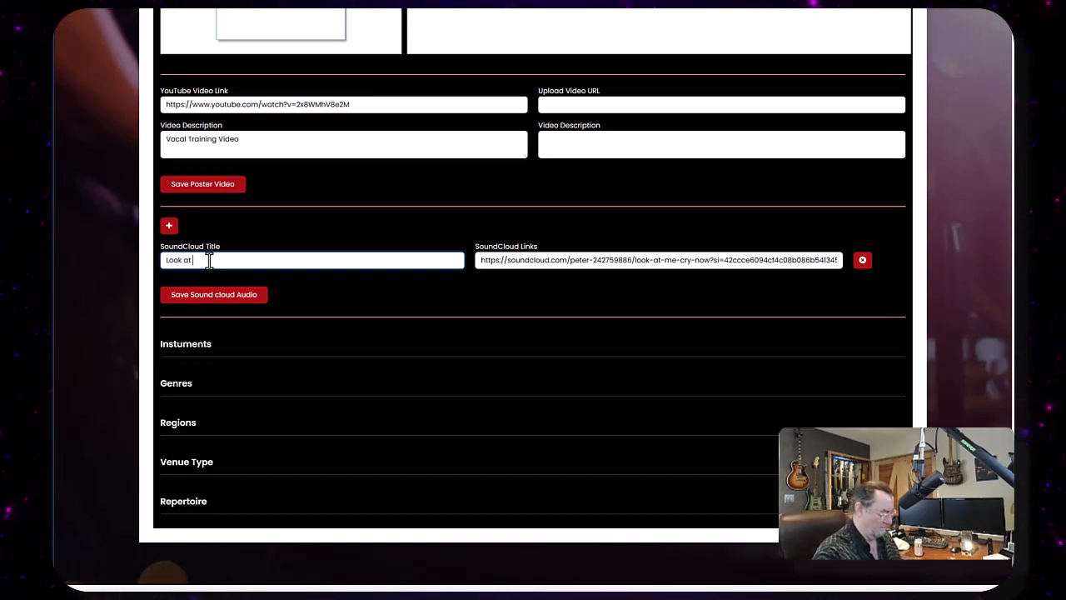
{"action": "type", "text": " me cry now"}
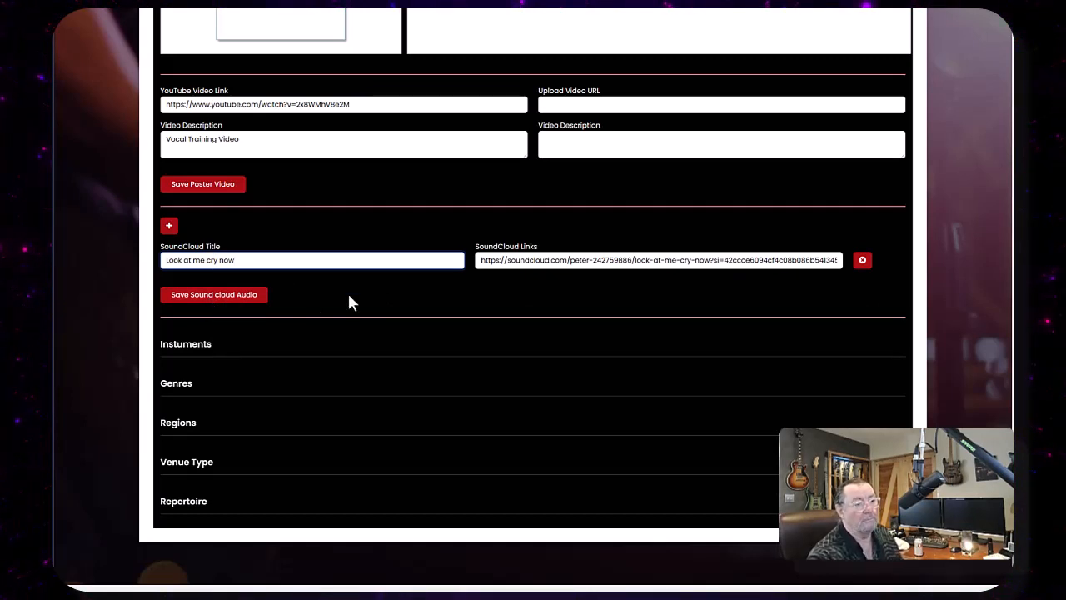
{"action": "scroll", "coordinate": [400, 333], "scroll_direction": "down", "scroll_amount": 2}
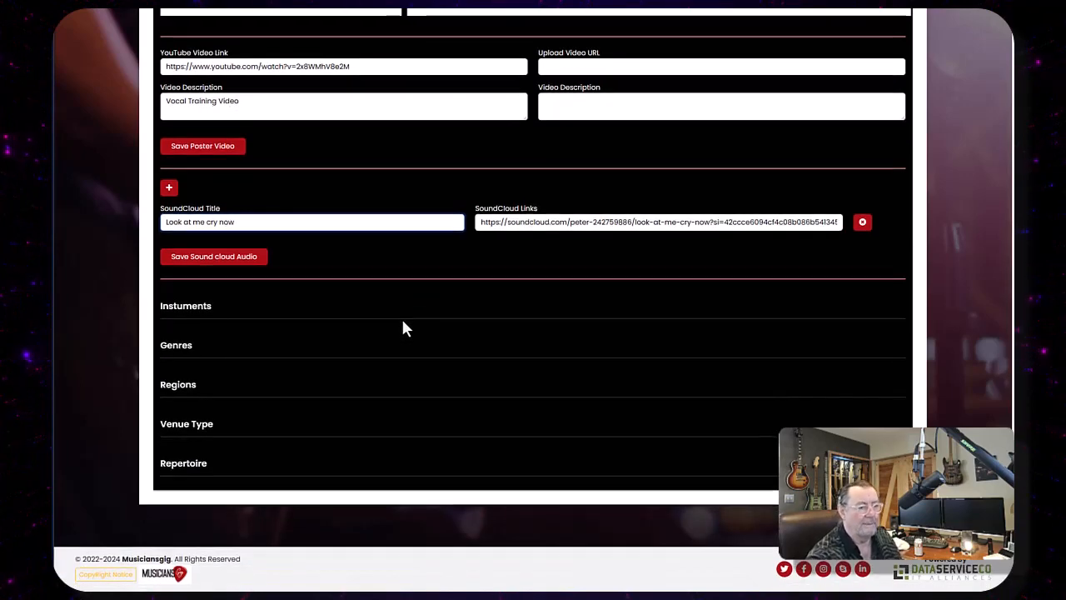
{"action": "left_click", "coordinate": [226, 265]}
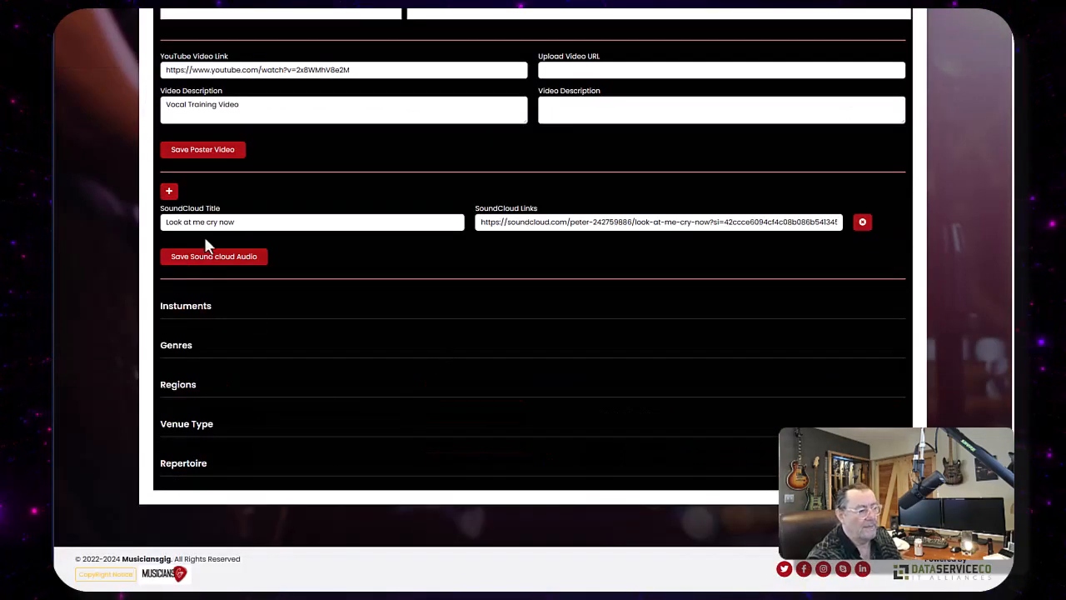
- Add a second empty SoundCloud row and remove it again
{"action": "left_click", "coordinate": [169, 191]}
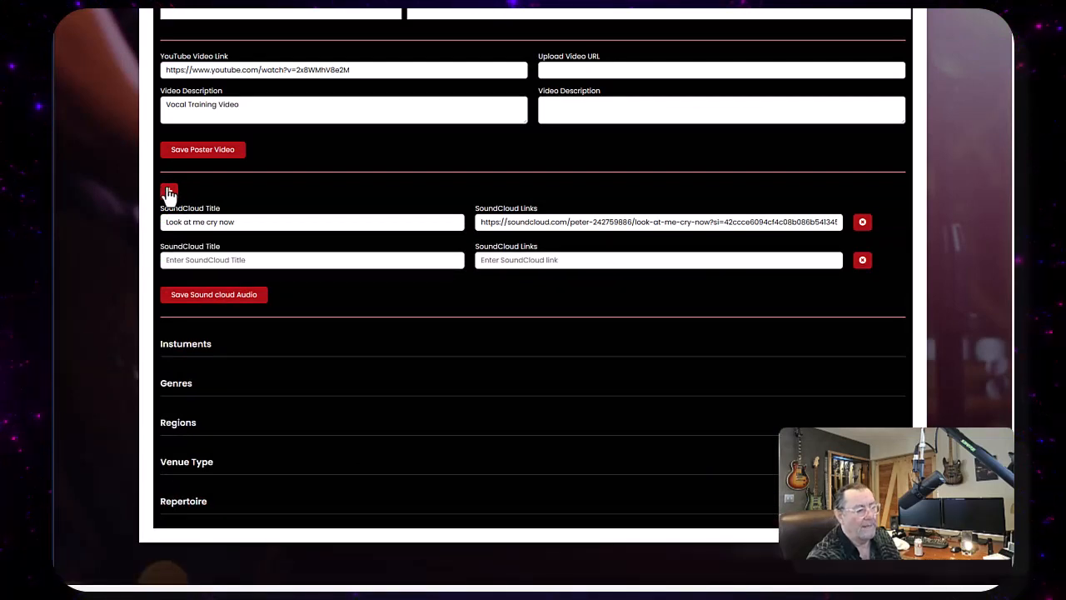
{"action": "left_click", "coordinate": [863, 263]}
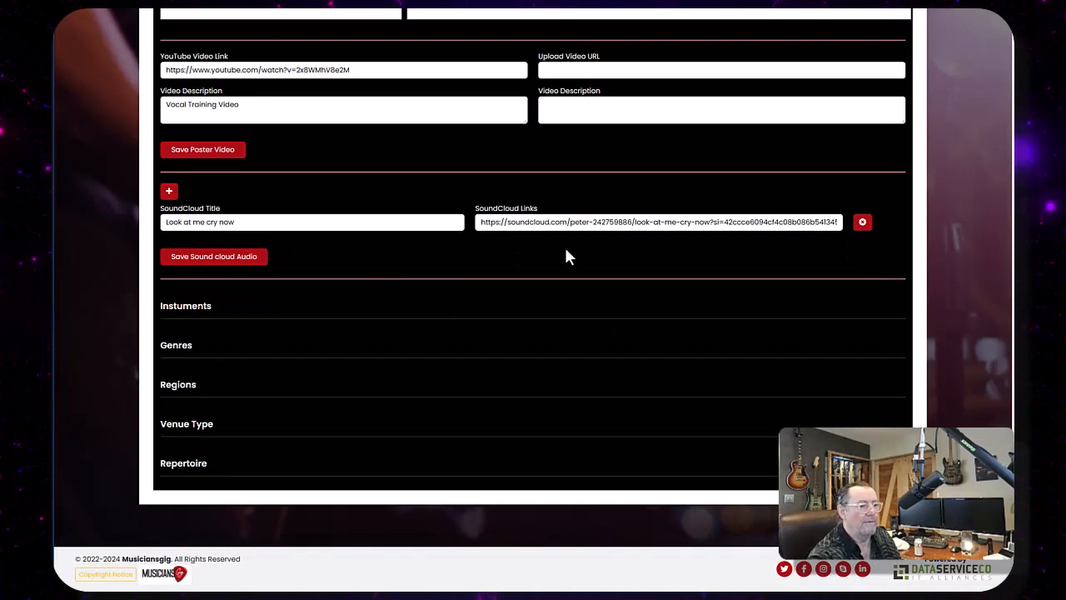
- Preview the poster and scroll through it to review the SoundCloud track entry
{"action": "scroll", "coordinate": [428, 345], "scroll_direction": "up", "scroll_amount": 15}
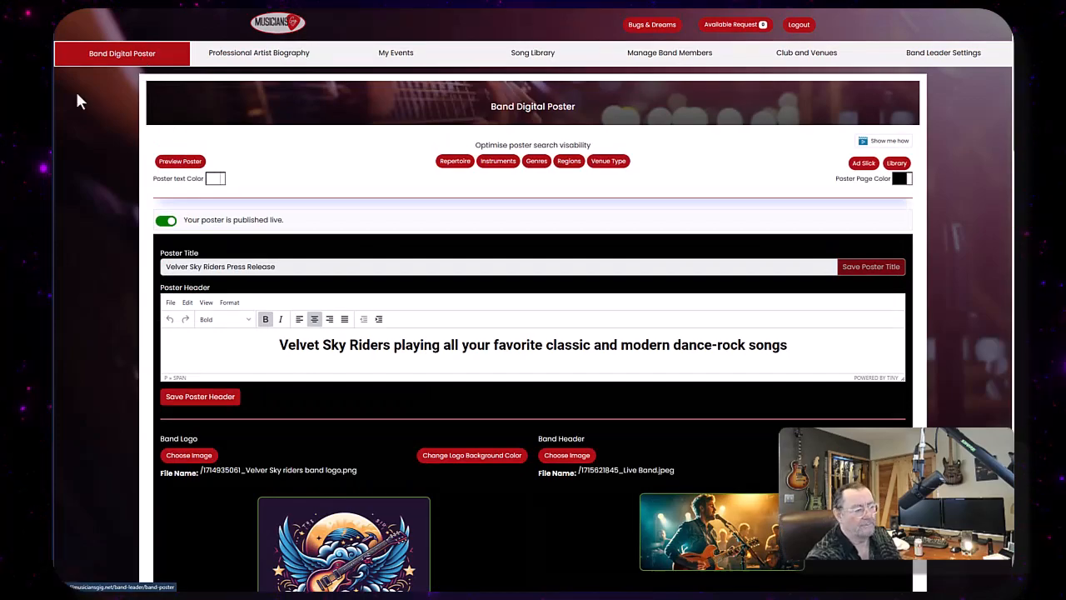
{"action": "left_click", "coordinate": [181, 162]}
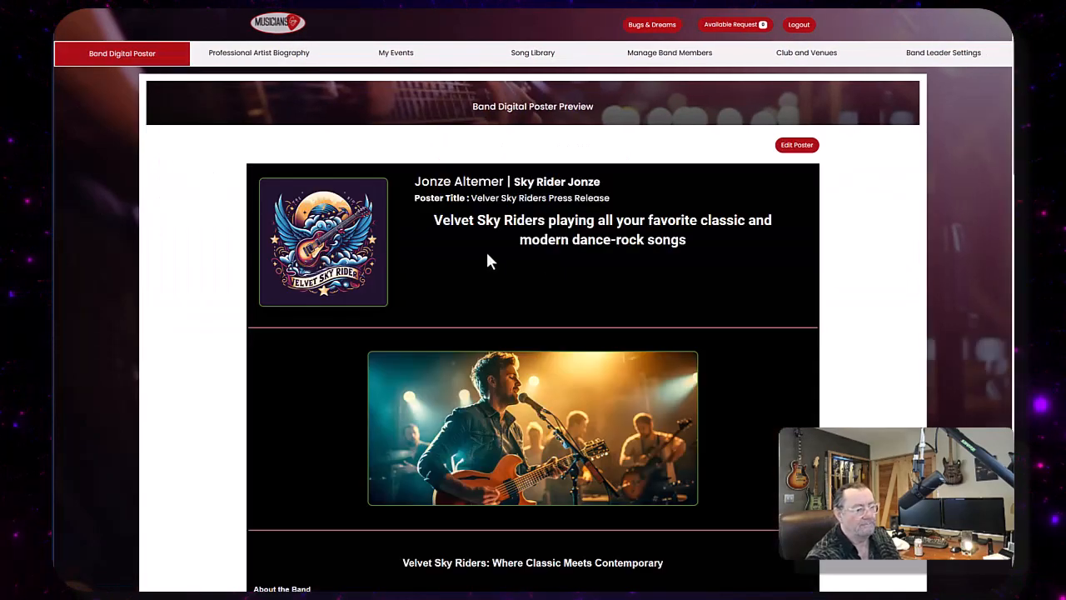
{"action": "scroll", "coordinate": [489, 262], "scroll_direction": "down", "scroll_amount": 15}
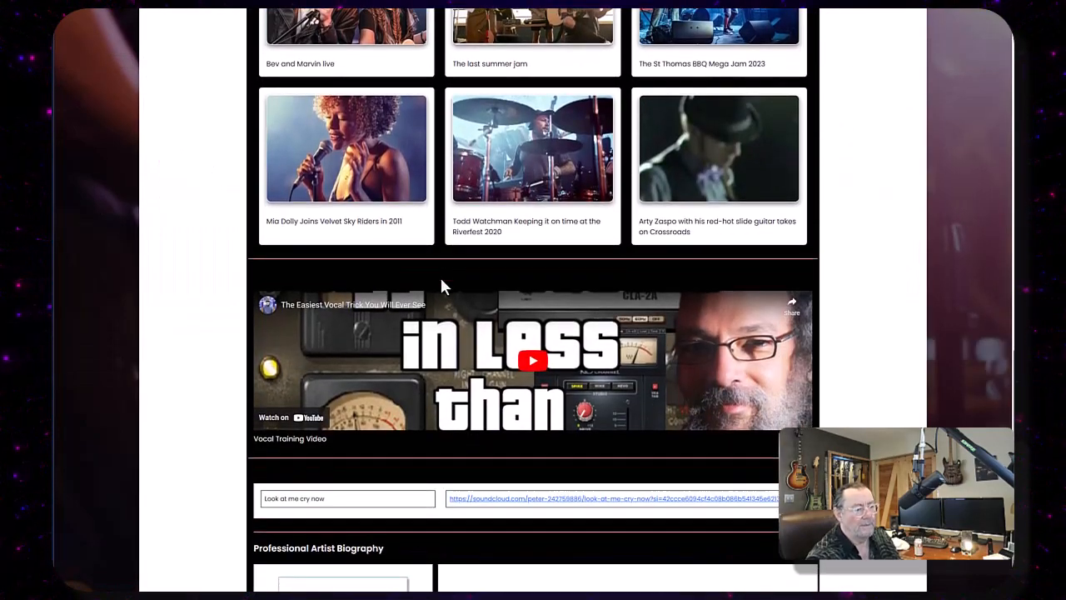
{"action": "scroll", "coordinate": [442, 285], "scroll_direction": "down", "scroll_amount": 3}
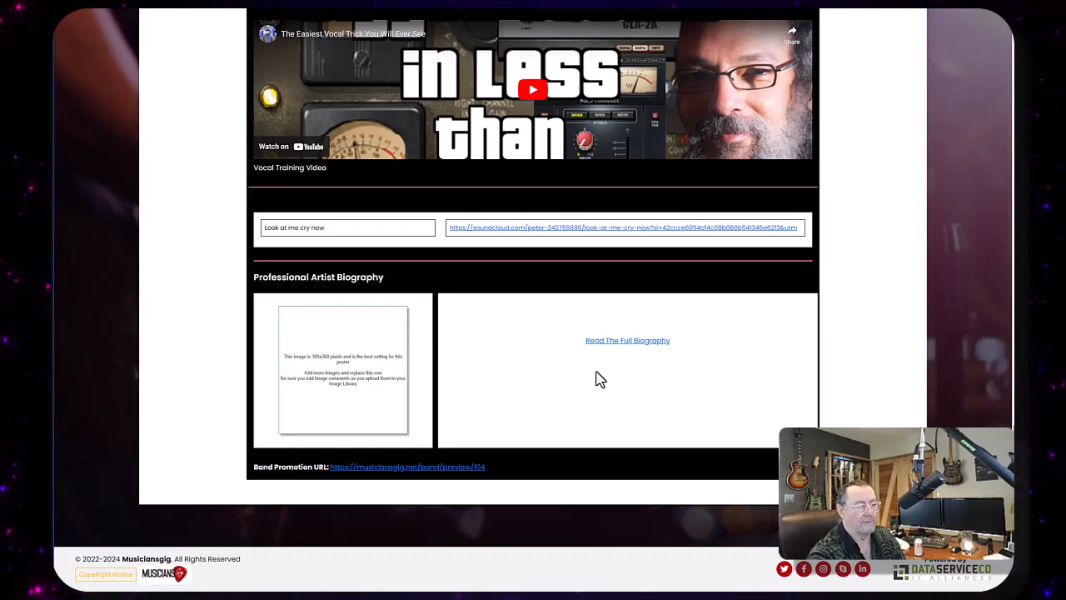
{"action": "scroll", "coordinate": [541, 364], "scroll_direction": "up", "scroll_amount": 3}
{"action": "scroll", "coordinate": [536, 340], "scroll_direction": "up", "scroll_amount": 12}
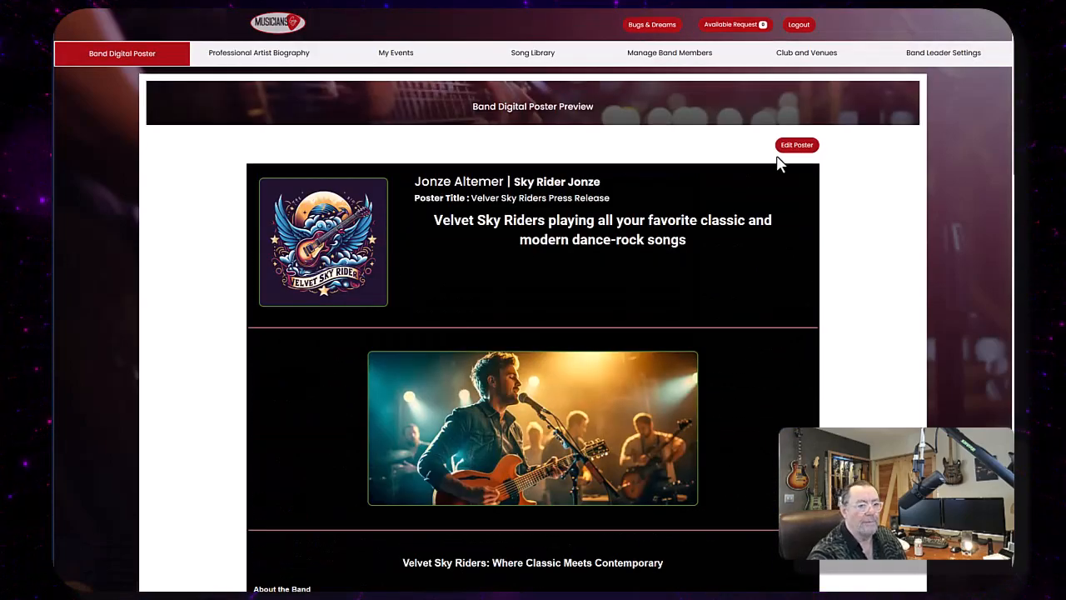
- Back in the poster editor, import the Originals playlist into the poster's repertoire
{"action": "left_click", "coordinate": [797, 146]}
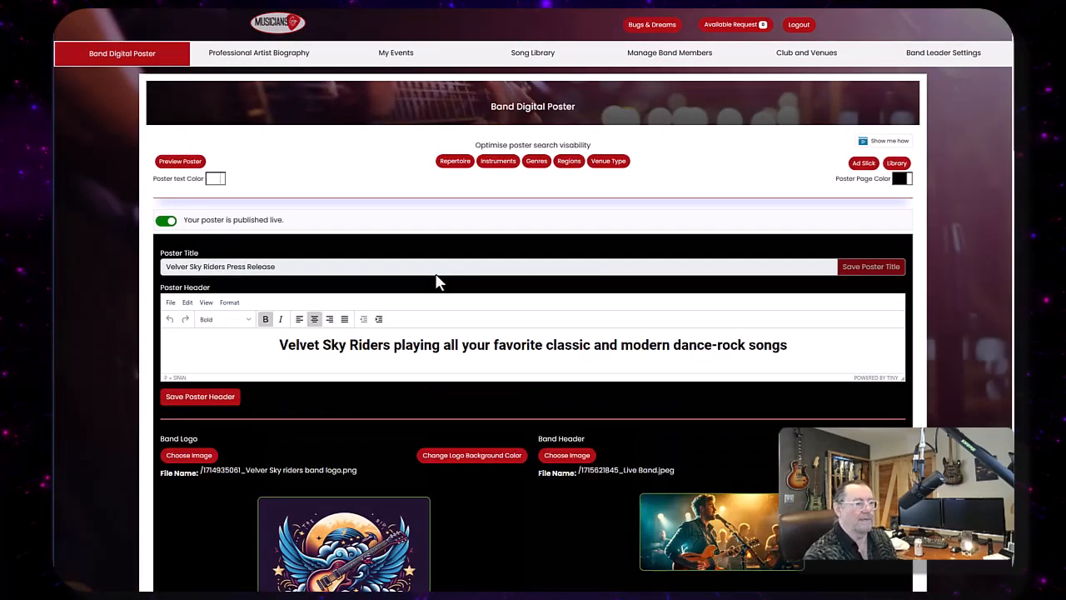
{"action": "left_click", "coordinate": [448, 163]}
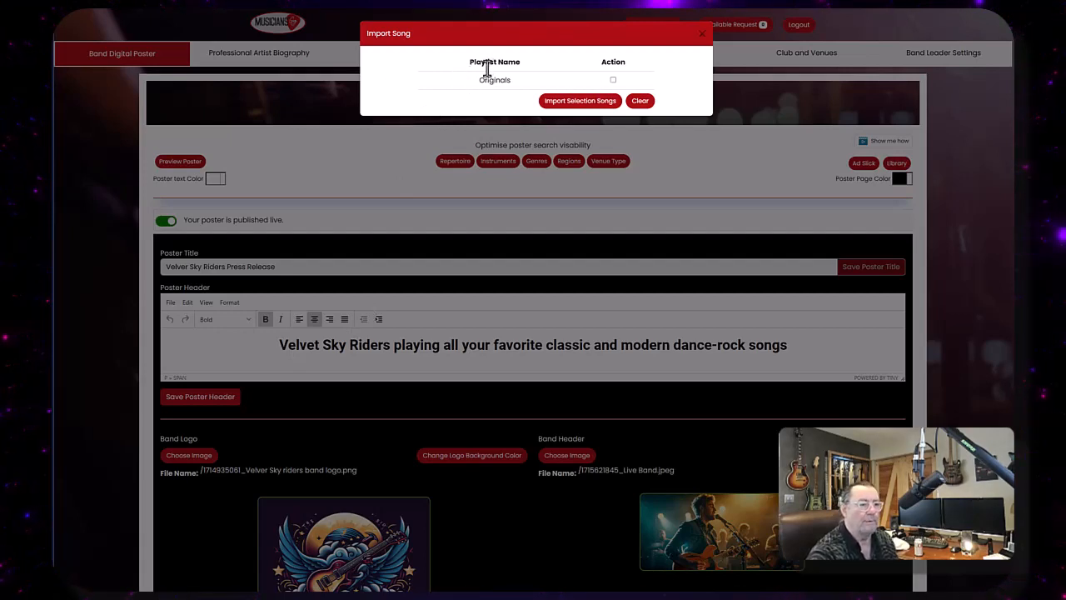
{"action": "left_click", "coordinate": [613, 80]}
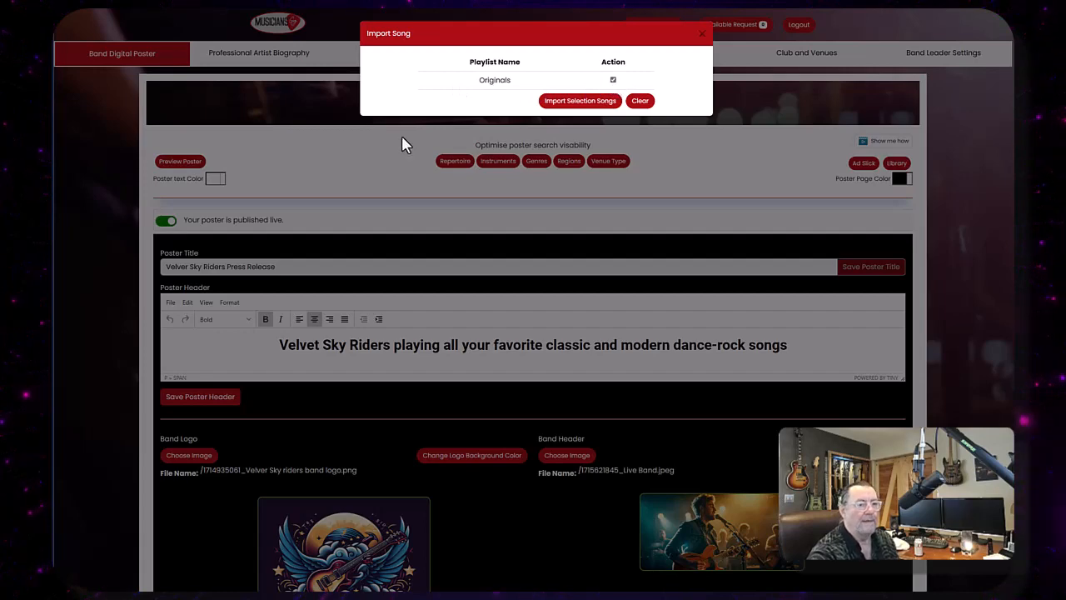
{"action": "left_click", "coordinate": [581, 103]}
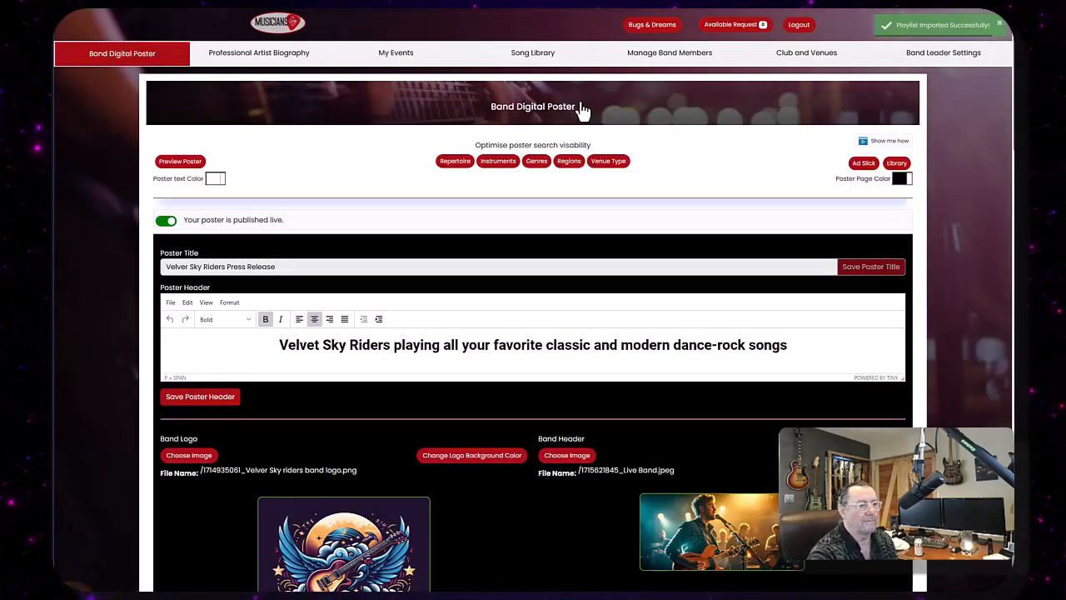
- Check the poster's Repertoire section and the Song Library playlists, then return to the poster editor
{"action": "scroll", "coordinate": [581, 107], "scroll_direction": "down", "scroll_amount": 15}
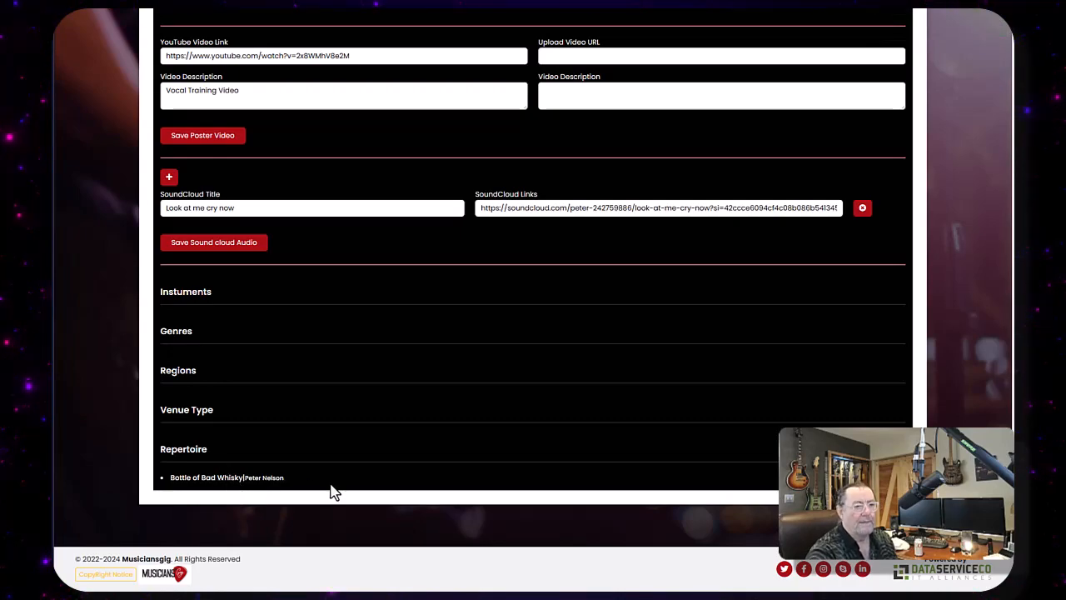
{"action": "scroll", "coordinate": [442, 419], "scroll_direction": "up", "scroll_amount": 20}
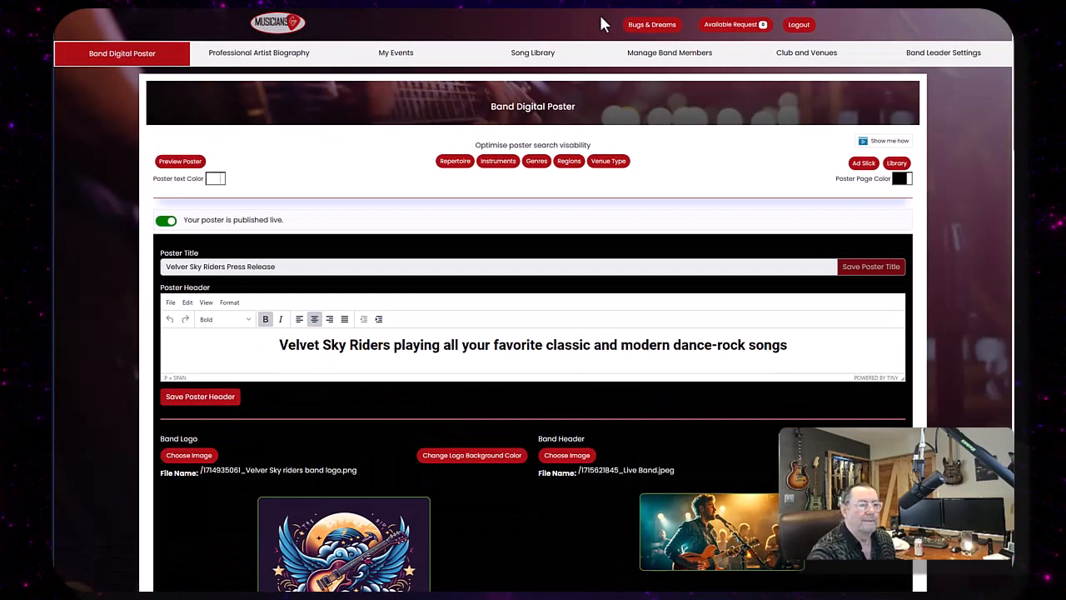
{"action": "left_click", "coordinate": [542, 55]}
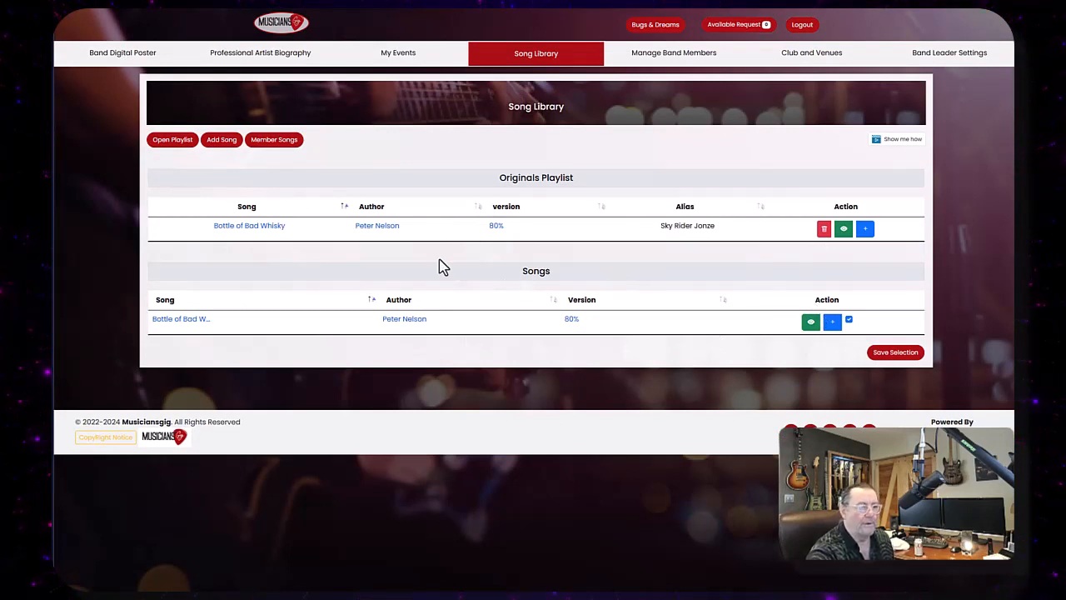
{"action": "left_click", "coordinate": [172, 139]}
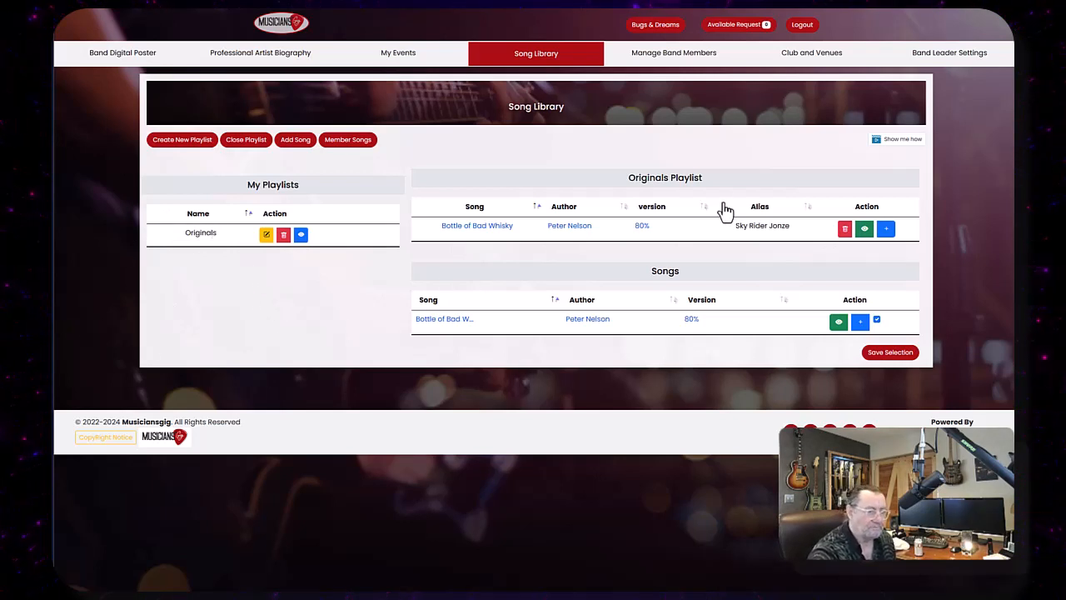
{"action": "left_click", "coordinate": [125, 55]}
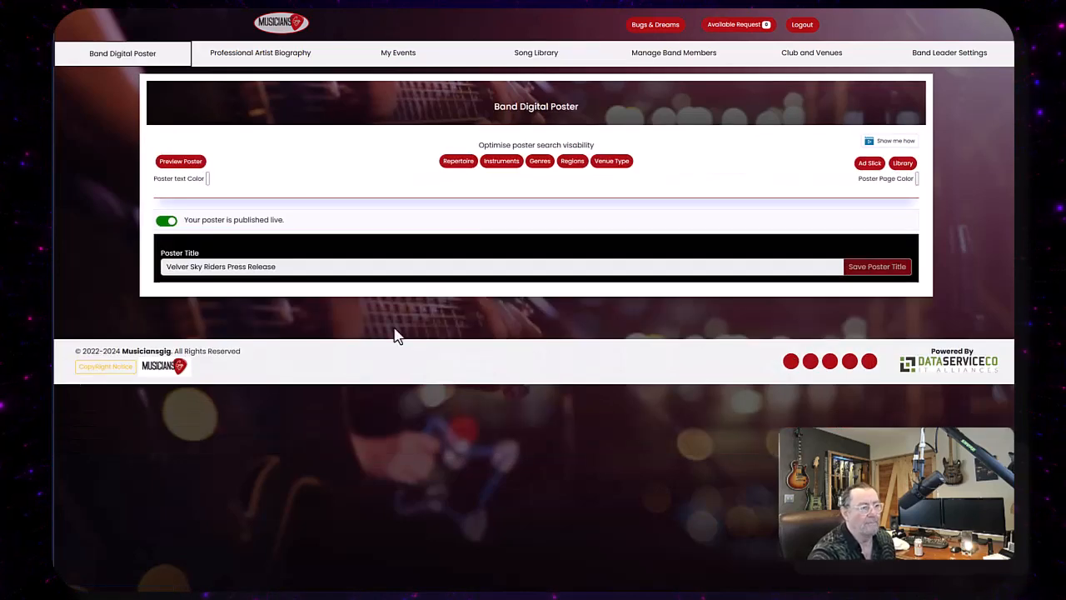
{"action": "scroll", "coordinate": [676, 366], "scroll_direction": "down", "scroll_amount": 2}
{"action": "scroll", "coordinate": [676, 366], "scroll_direction": "up", "scroll_amount": 3}
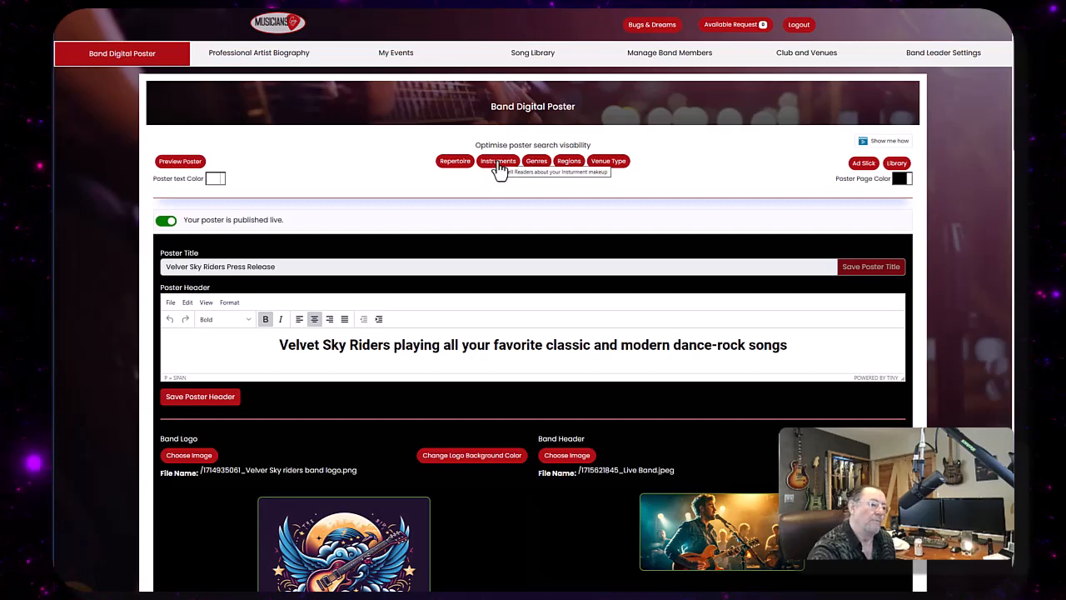
- Open the instrument list and tick Fiddle, Drums, Other Percussion, Vocalist - Alto, Vocalist - Bass, Vocalist - Tenor and Horn Section
{"action": "left_click", "coordinate": [498, 166]}
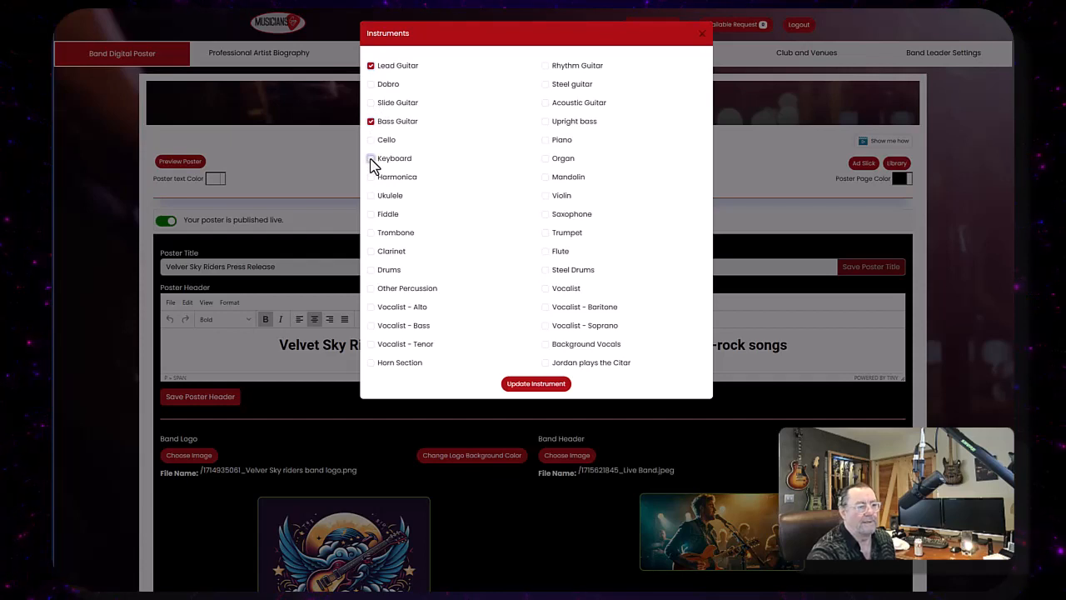
{"action": "left_click", "coordinate": [371, 214]}
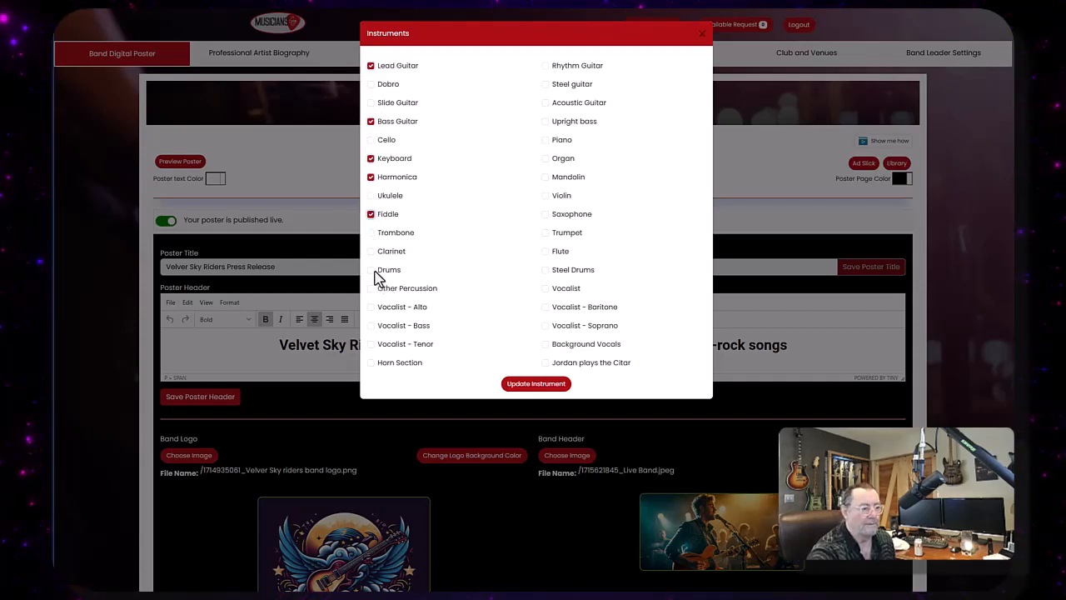
{"action": "left_click", "coordinate": [372, 269]}
{"action": "left_click", "coordinate": [371, 289]}
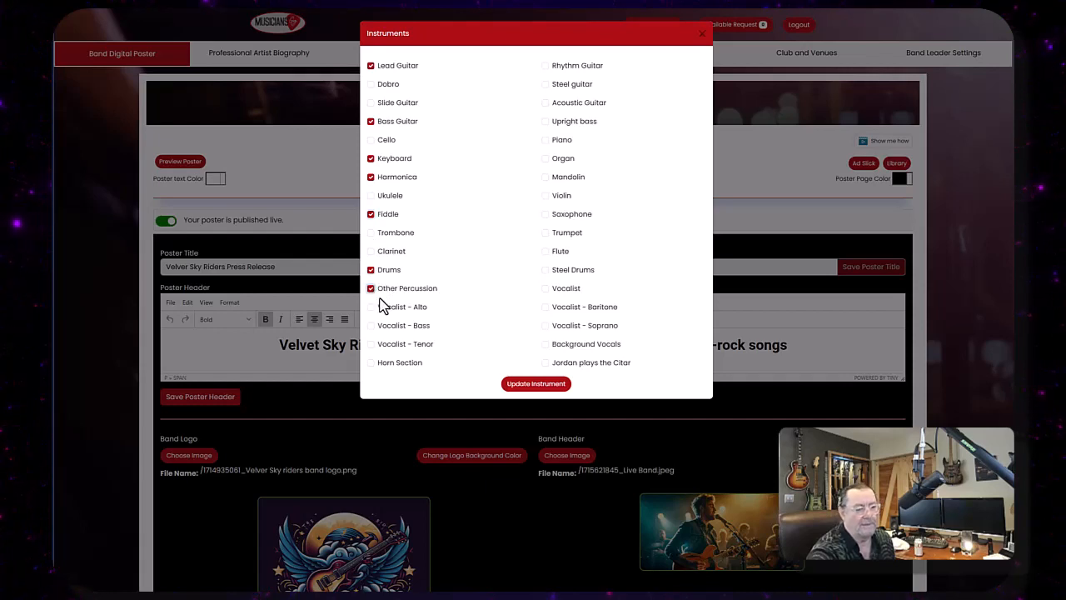
{"action": "left_click", "coordinate": [372, 306]}
{"action": "left_click", "coordinate": [371, 325]}
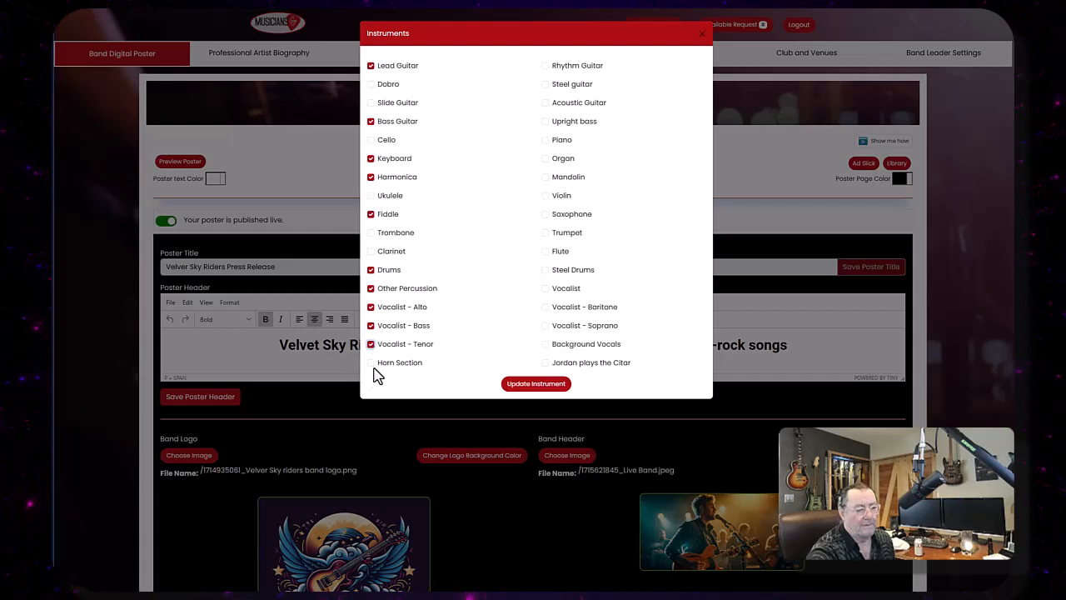
- Also tick Rhythm Guitar, Steel guitar, Acoustic Guitar, Piano, Organ and Vocalist, and update the poster's instruments
{"action": "left_click", "coordinate": [546, 86]}
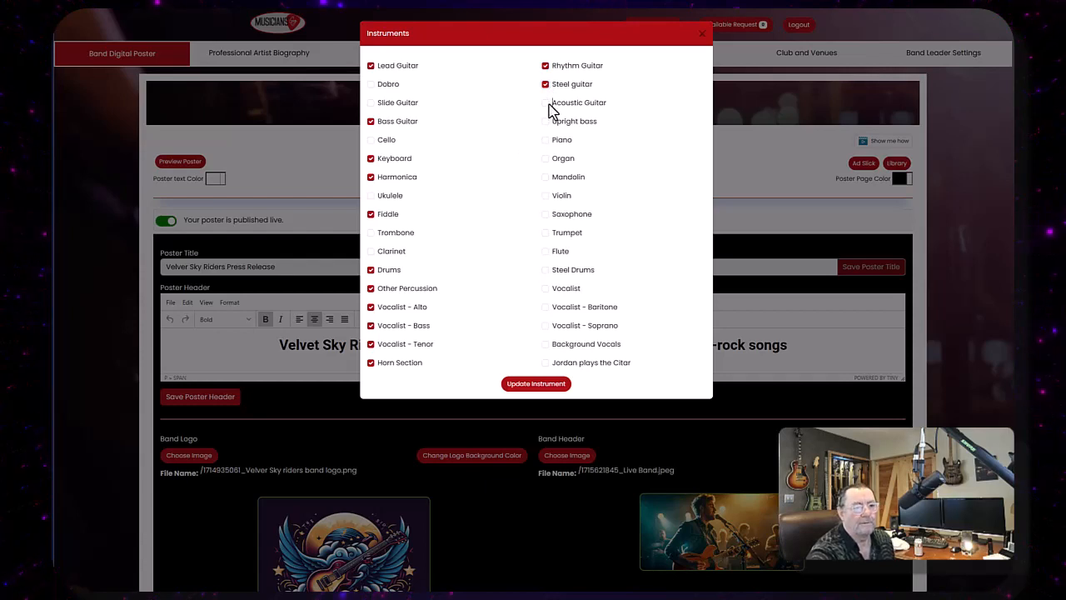
{"action": "left_click", "coordinate": [545, 158]}
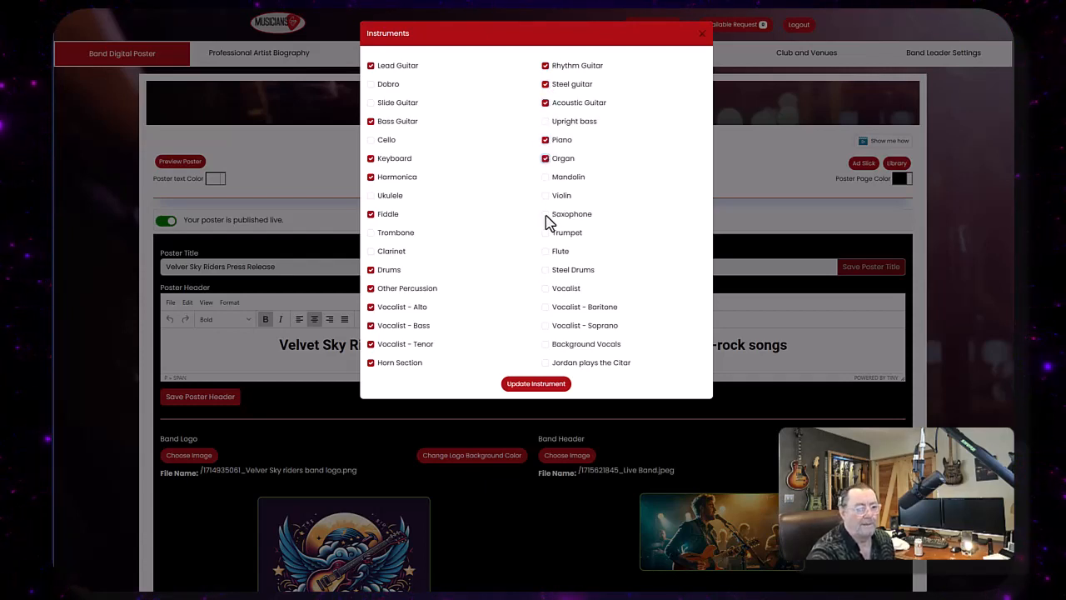
{"action": "left_click", "coordinate": [547, 289]}
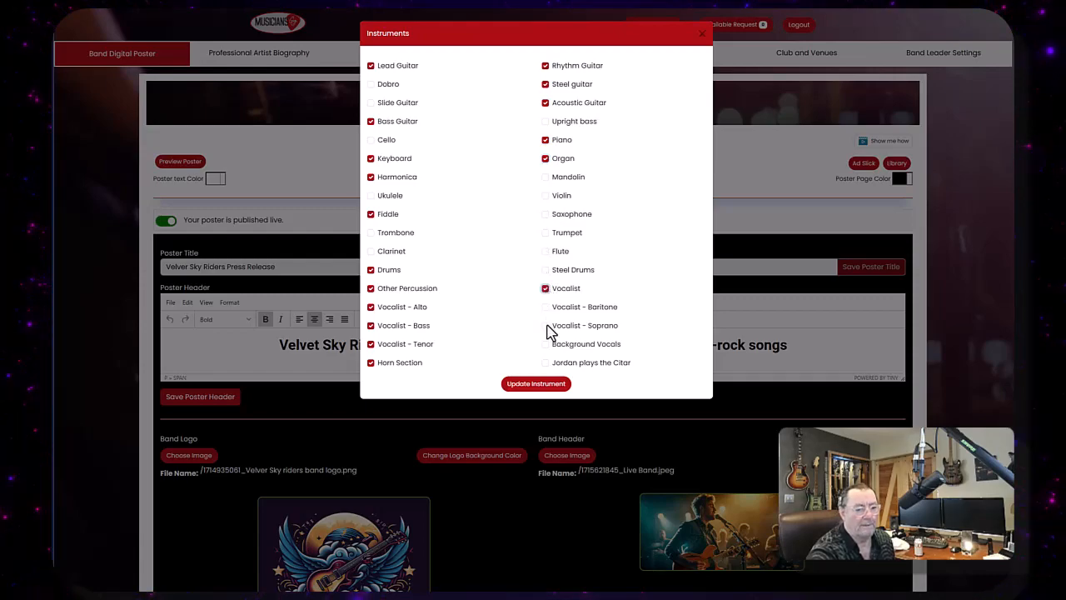
{"action": "left_click", "coordinate": [535, 385]}
- Set the poster's genres to Blues, Classical, Funk, Jazz, Lounge, Pop, R&B, Rock and Southern Rock
{"action": "scroll", "coordinate": [530, 381], "scroll_direction": "down", "scroll_amount": 20}
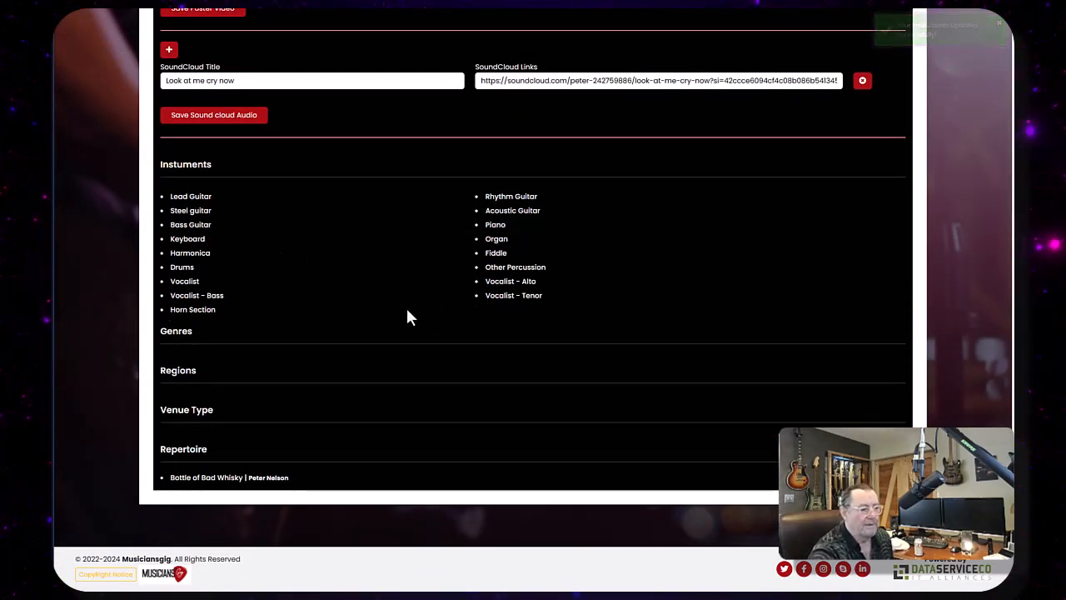
{"action": "scroll", "coordinate": [492, 315], "scroll_direction": "up", "scroll_amount": 3}
{"action": "scroll", "coordinate": [503, 311], "scroll_direction": "up", "scroll_amount": 15}
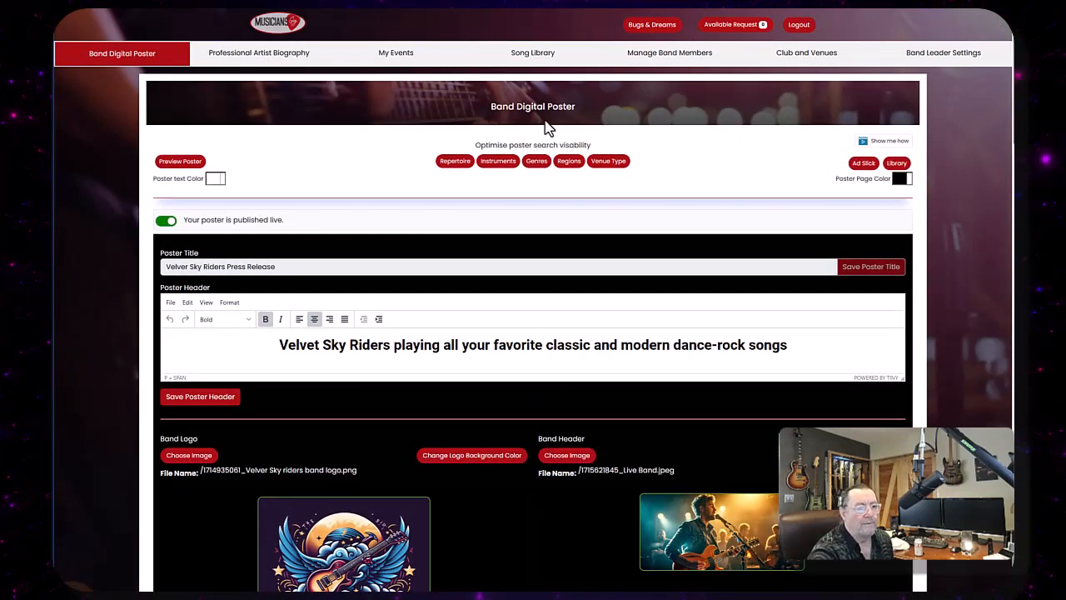
{"action": "left_click", "coordinate": [536, 162]}
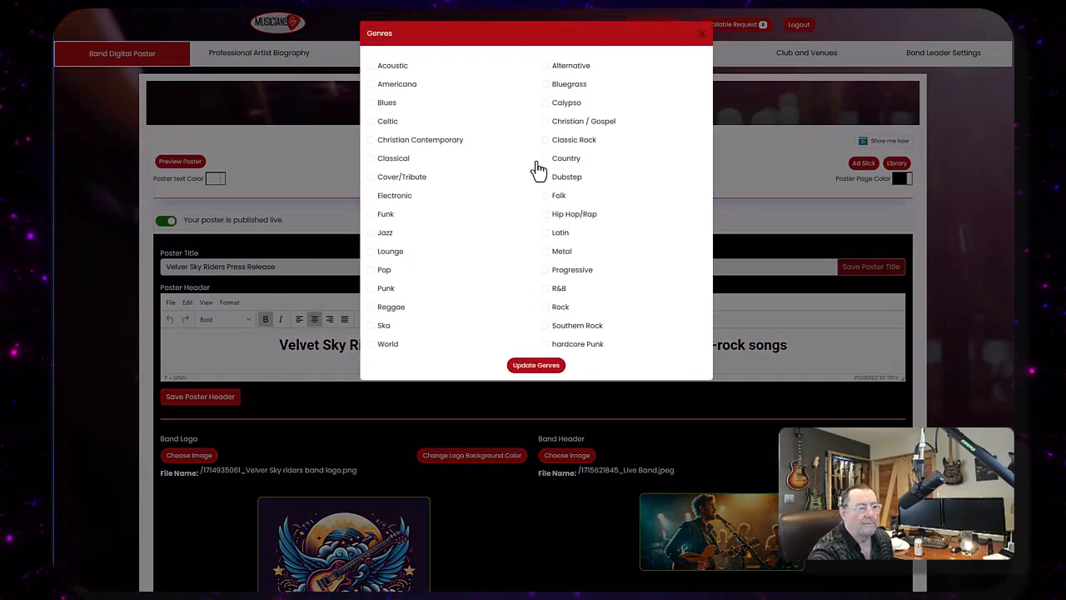
{"action": "left_click", "coordinate": [371, 102]}
{"action": "left_click", "coordinate": [371, 159]}
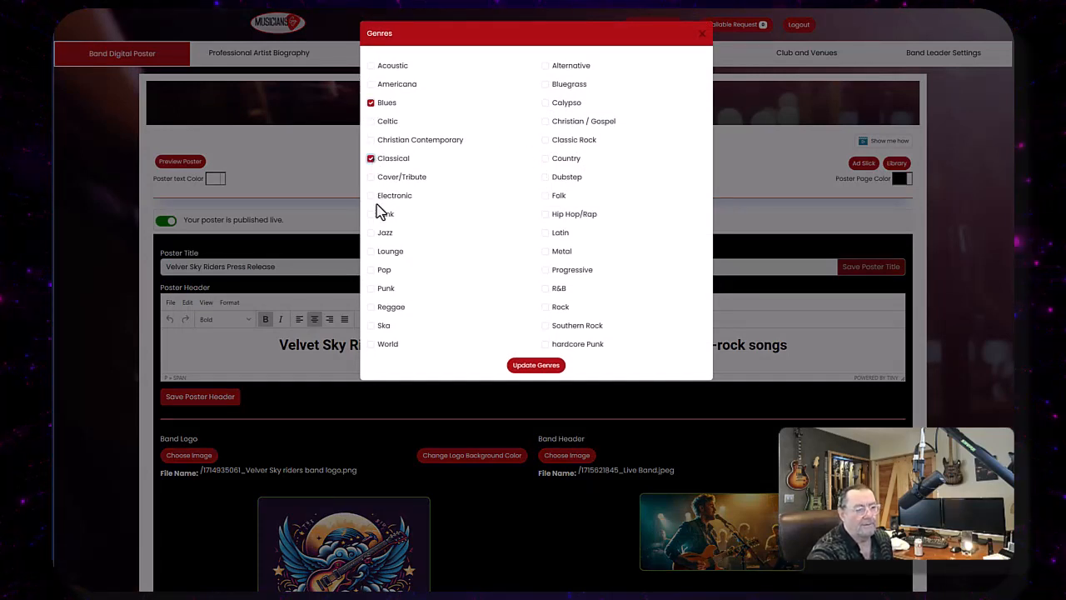
{"action": "left_click", "coordinate": [372, 214]}
{"action": "left_click", "coordinate": [372, 251]}
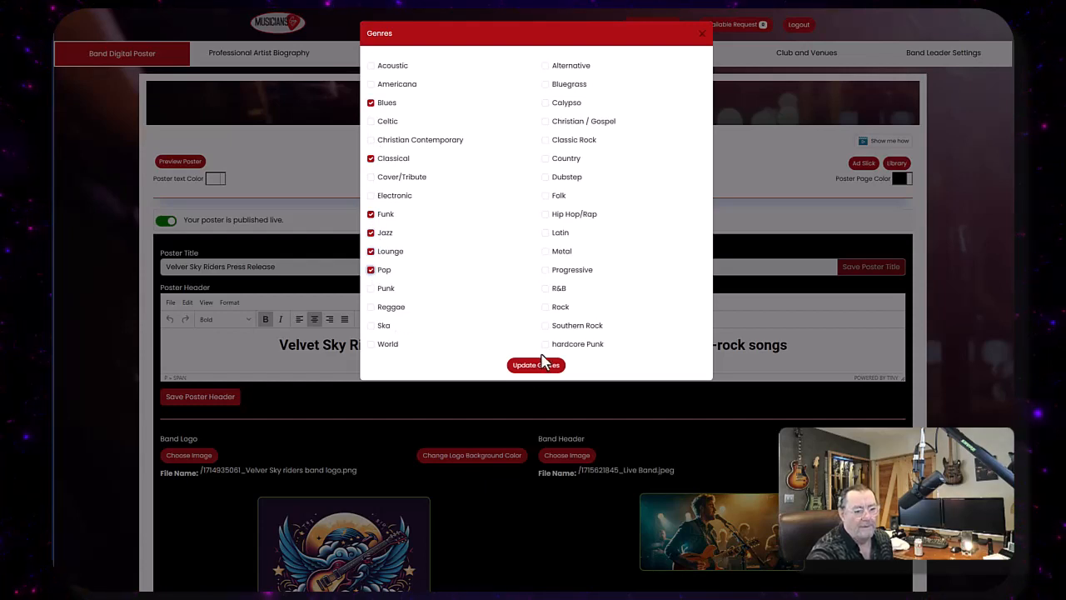
{"action": "left_click", "coordinate": [545, 325]}
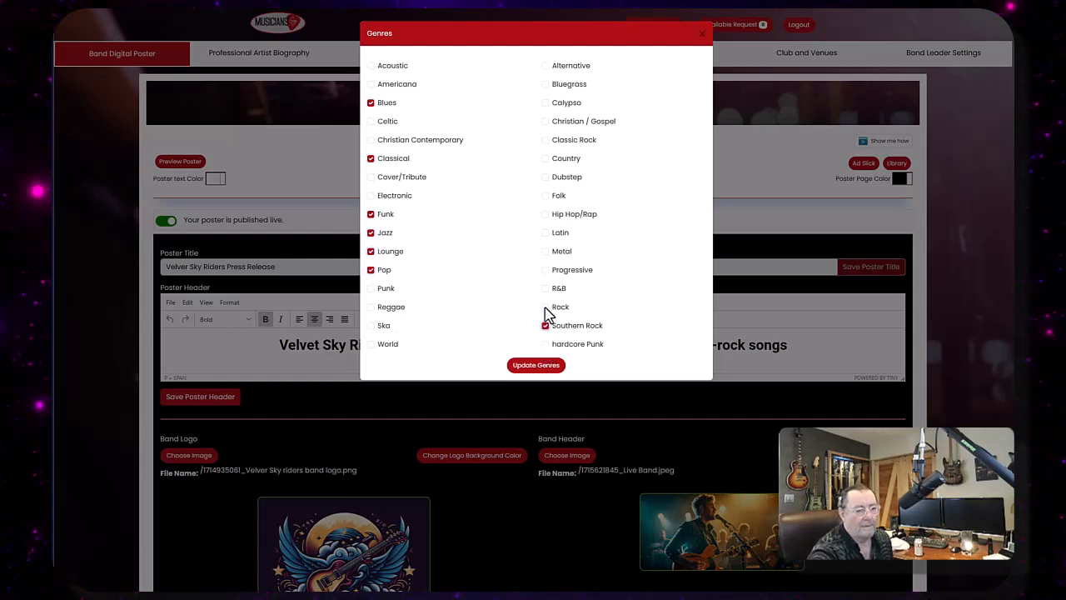
{"action": "left_click", "coordinate": [546, 307]}
{"action": "left_click", "coordinate": [546, 289]}
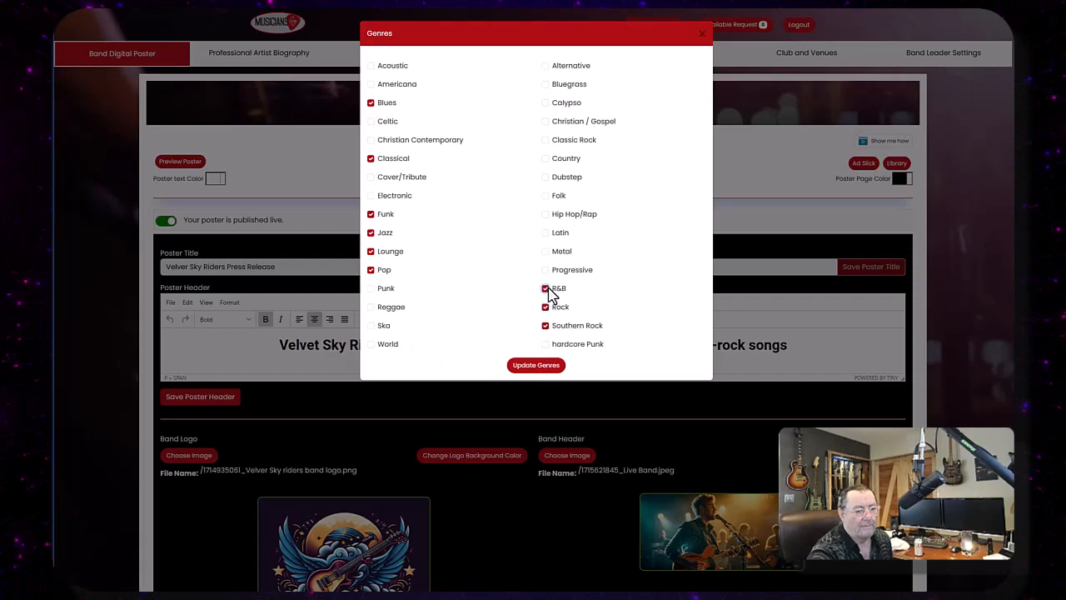
{"action": "left_click", "coordinate": [537, 365]}
- Scroll through the poster editor to review the Instruments and Genres sections
{"action": "scroll", "coordinate": [504, 57], "scroll_direction": "down", "scroll_amount": 15}
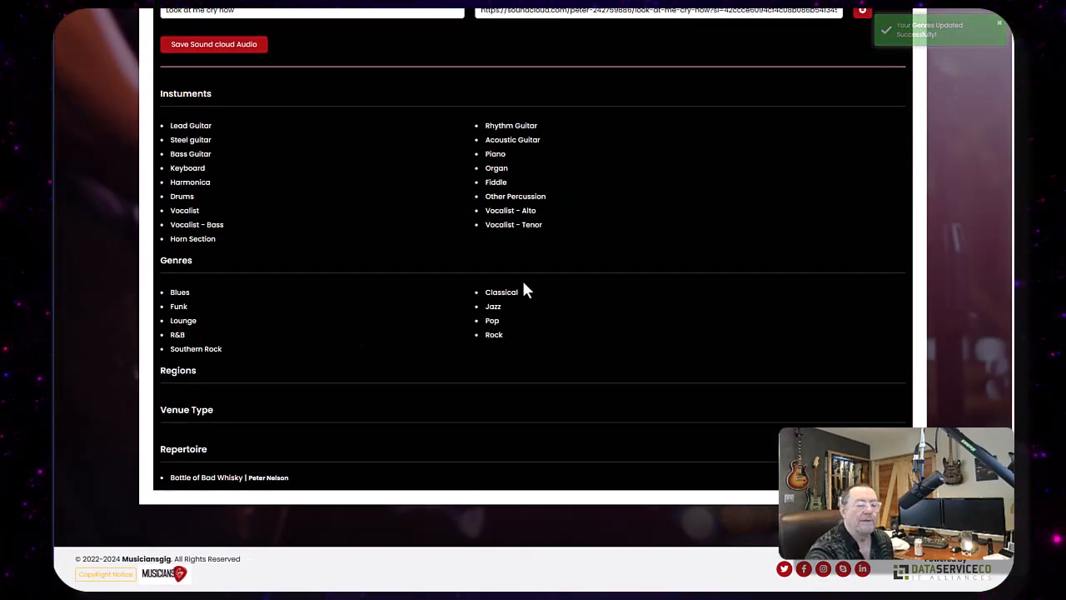
{"action": "scroll", "coordinate": [507, 284], "scroll_direction": "up", "scroll_amount": 10}
{"action": "scroll", "coordinate": [507, 284], "scroll_direction": "up", "scroll_amount": 3}
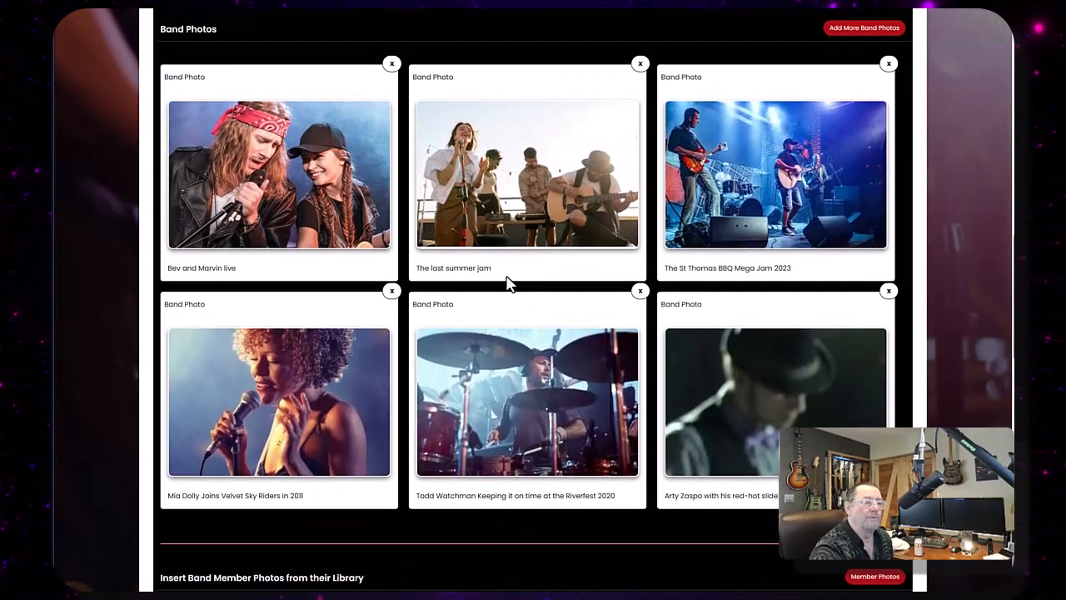
{"action": "scroll", "coordinate": [507, 284], "scroll_direction": "up", "scroll_amount": 3}
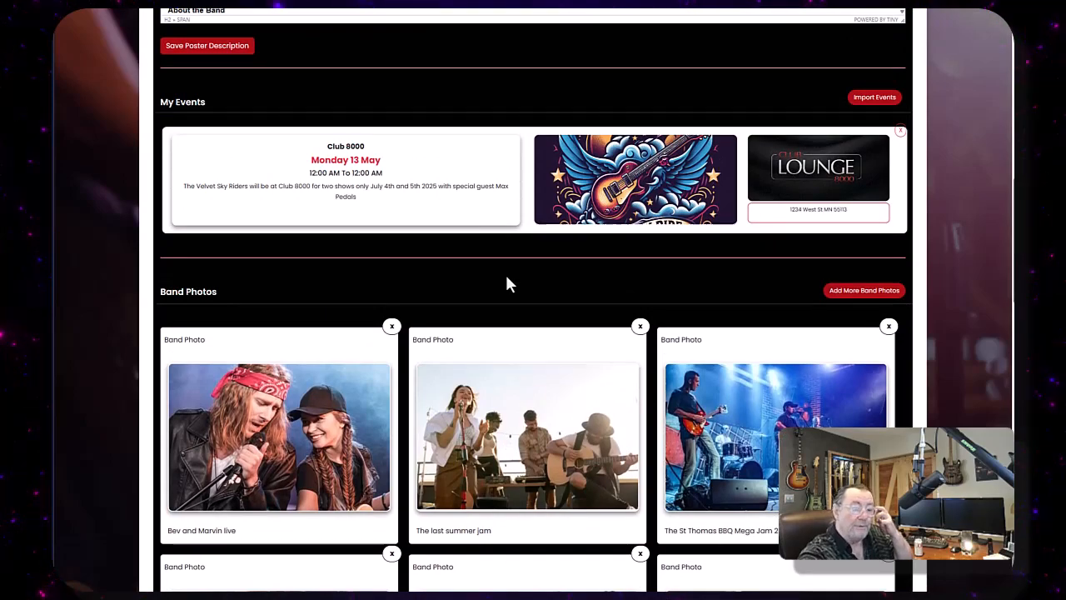
{"action": "scroll", "coordinate": [507, 279], "scroll_direction": "up", "scroll_amount": 2}
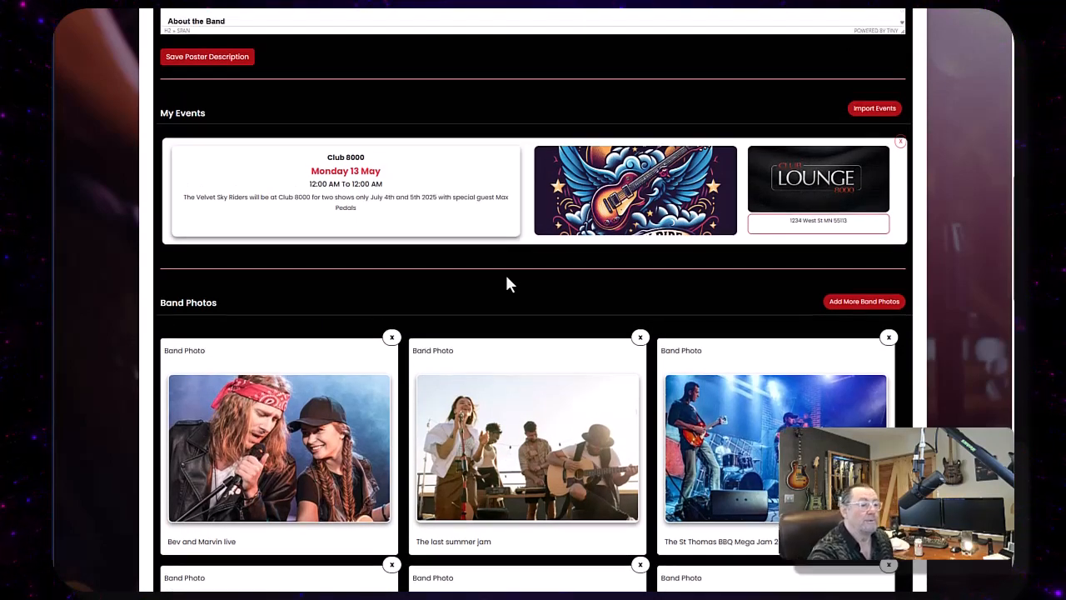
{"action": "scroll", "coordinate": [506, 283], "scroll_direction": "up", "scroll_amount": 5}
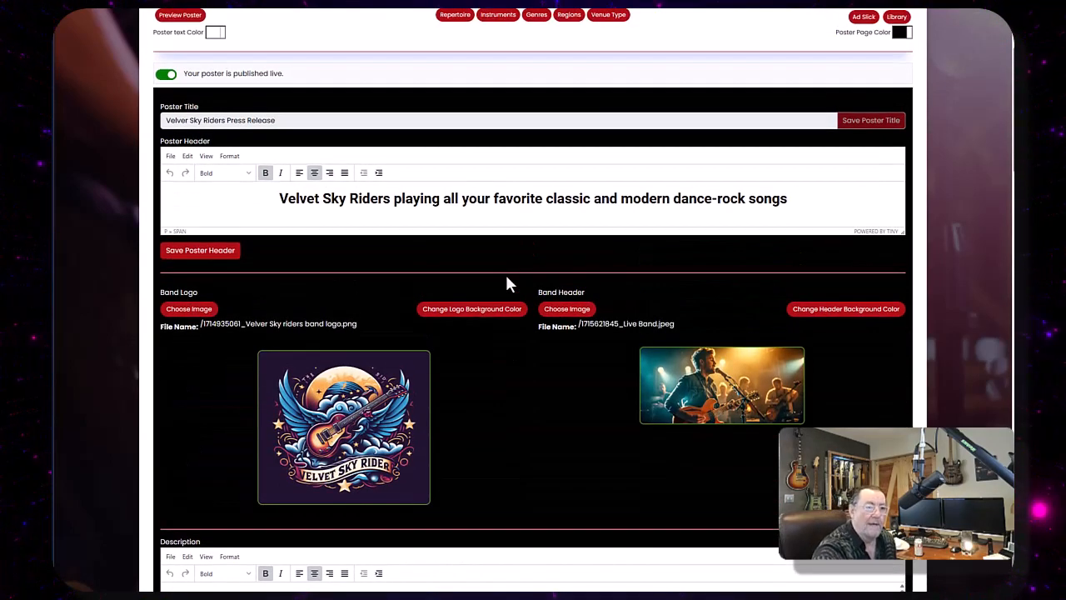
{"action": "scroll", "coordinate": [450, 293], "scroll_direction": "up", "scroll_amount": 2}
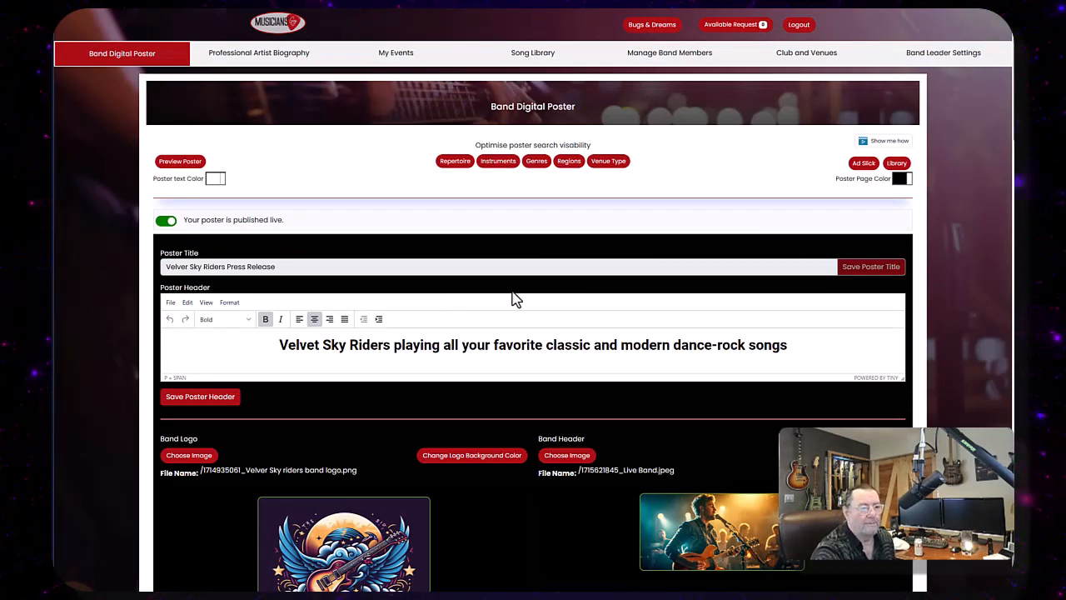
{"action": "scroll", "coordinate": [518, 292], "scroll_direction": "down", "scroll_amount": 2}
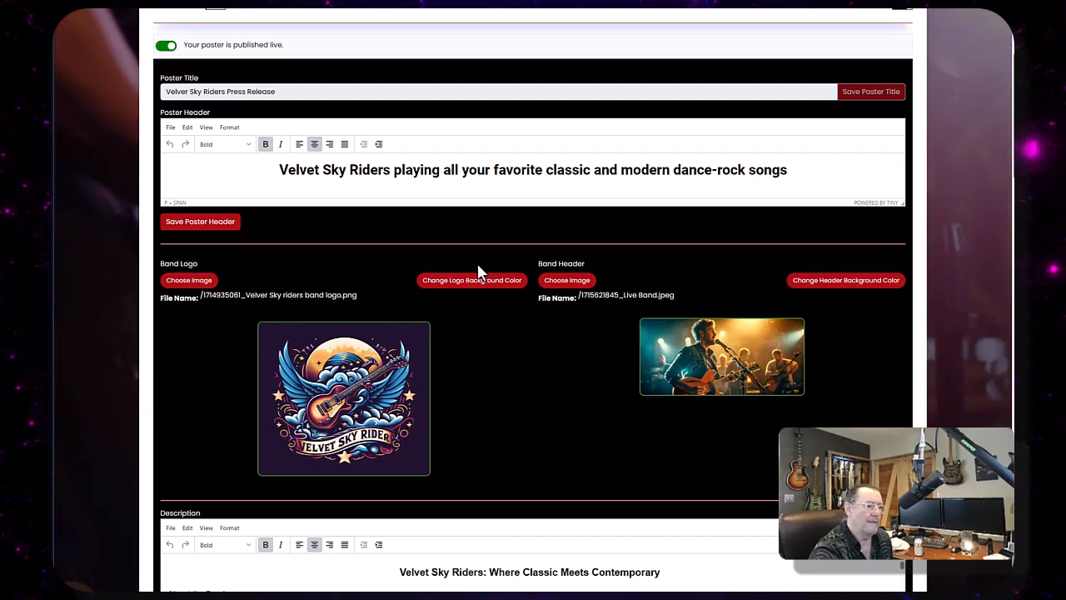
{"action": "scroll", "coordinate": [478, 272], "scroll_direction": "up", "scroll_amount": 3}
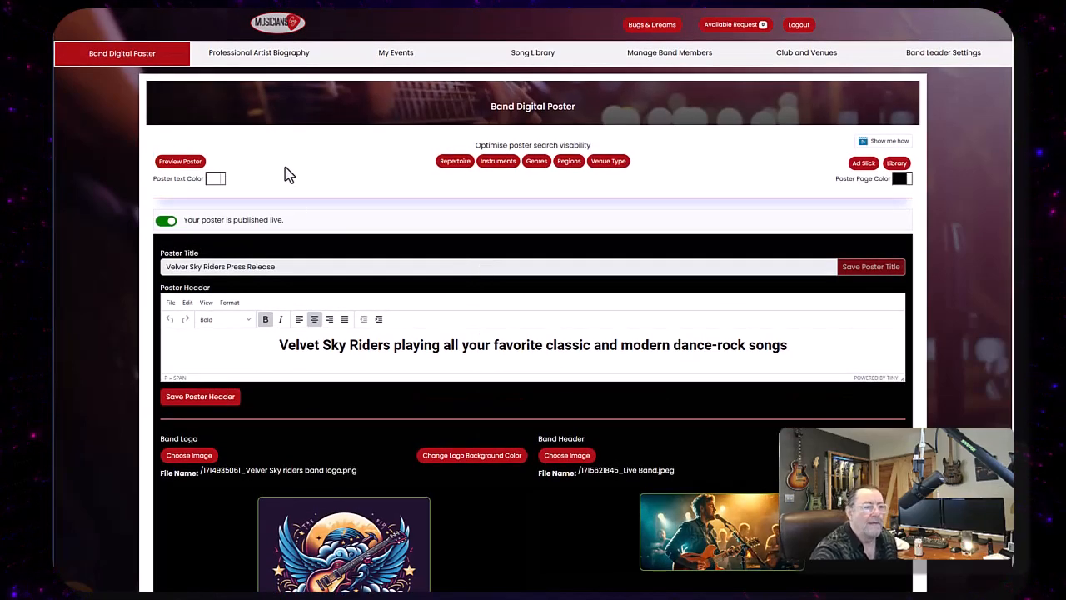
- Set the travel regions to Local, 100 Miles of home city, 250 Miles of home city and Call for quote
{"action": "left_click", "coordinate": [569, 160]}
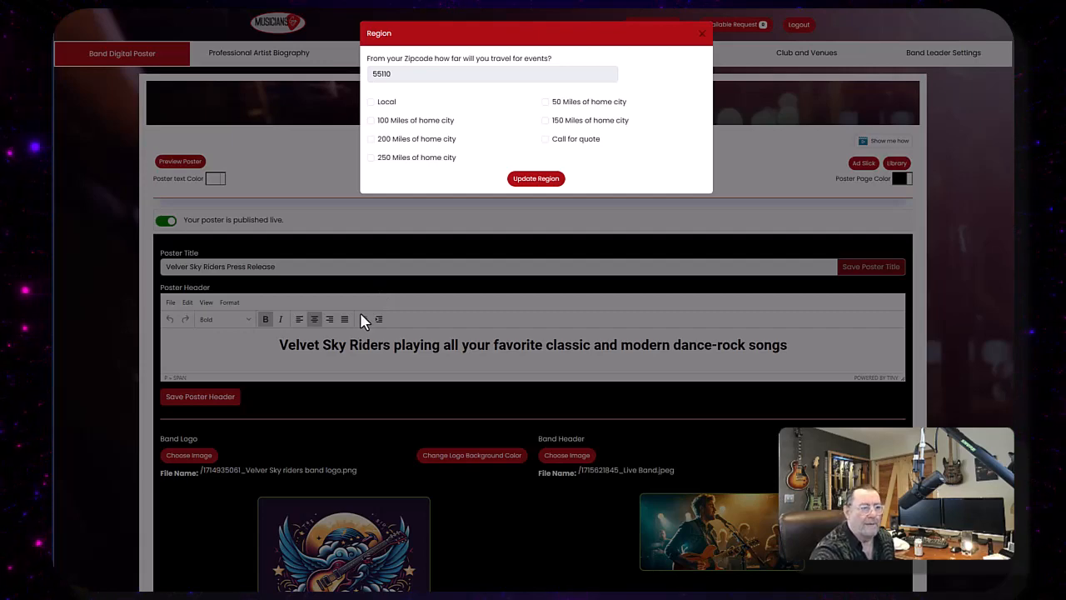
{"action": "left_click", "coordinate": [370, 103]}
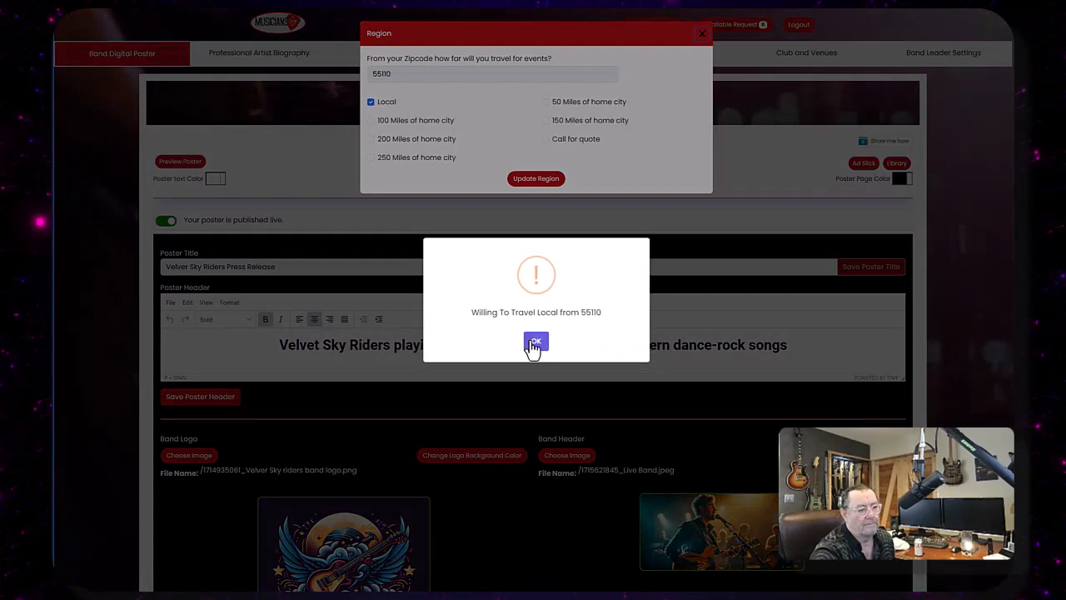
{"action": "left_click", "coordinate": [536, 342]}
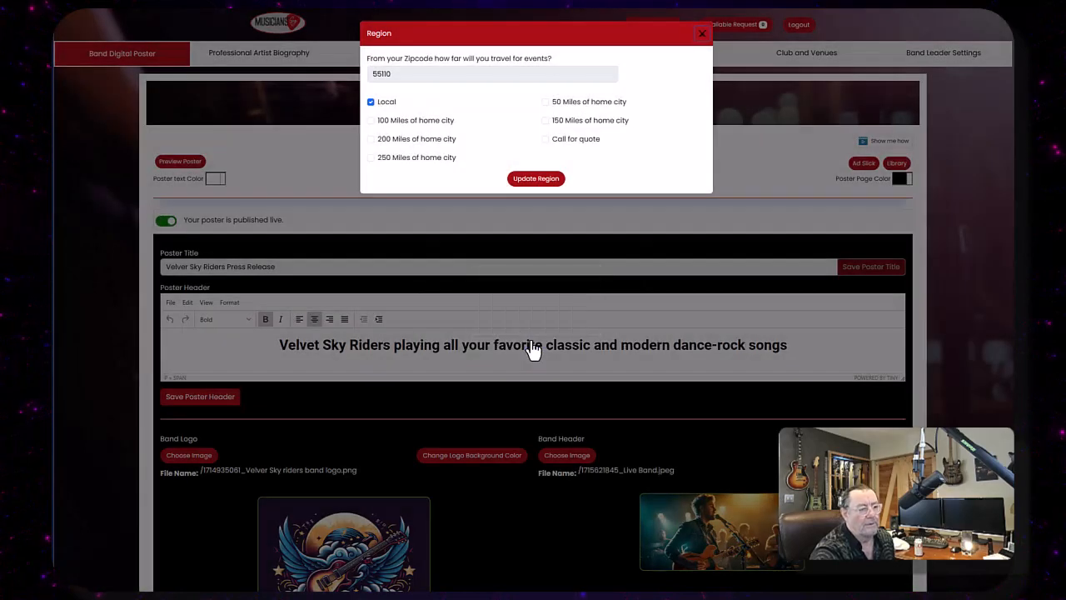
{"action": "left_click", "coordinate": [372, 121]}
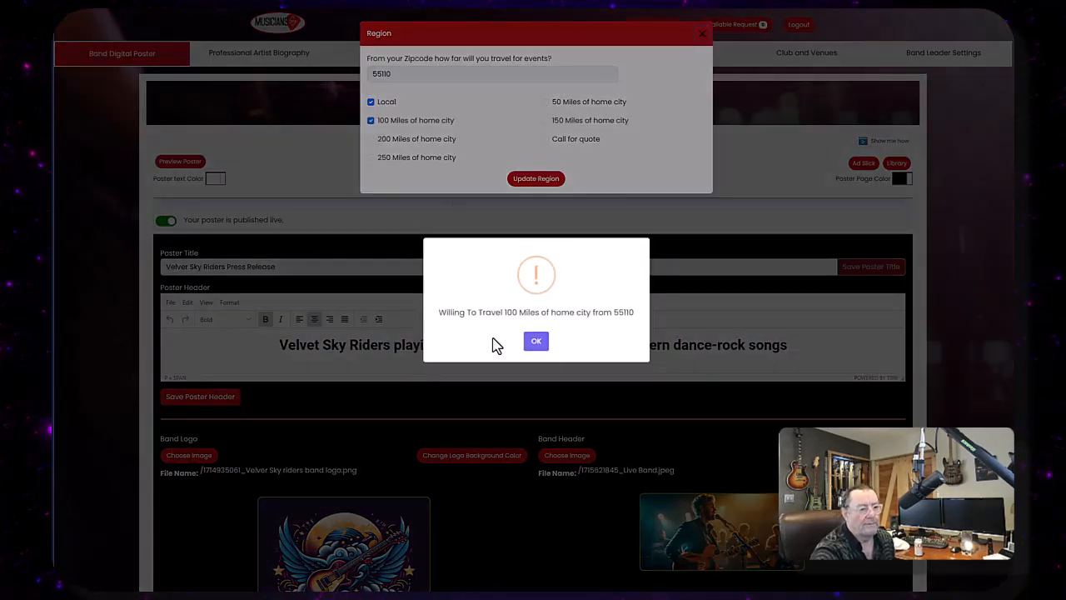
{"action": "left_click", "coordinate": [535, 341]}
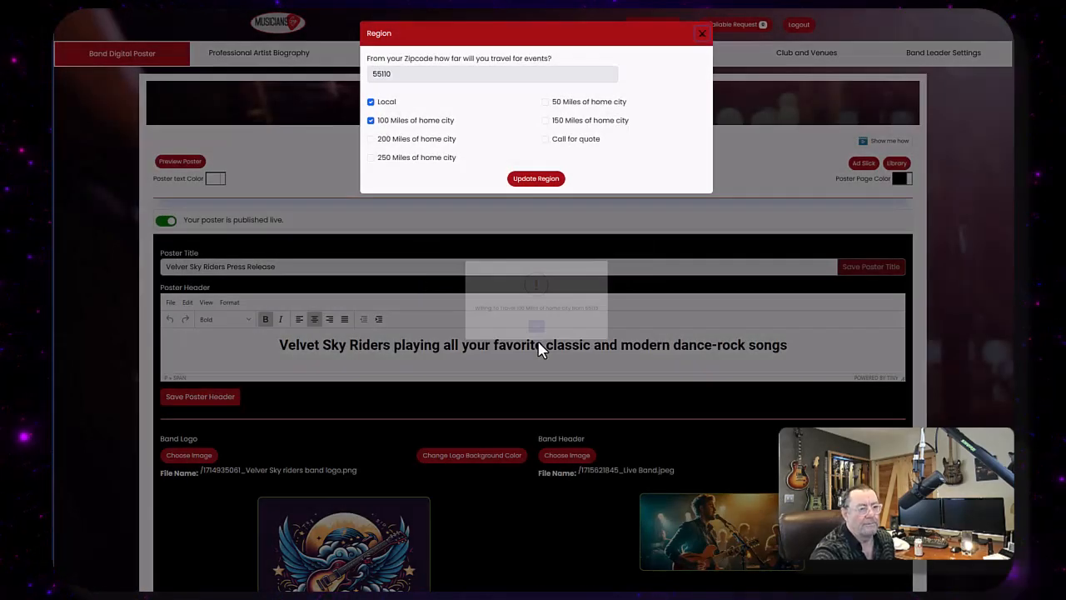
{"action": "left_click", "coordinate": [545, 141]}
{"action": "left_click", "coordinate": [537, 340]}
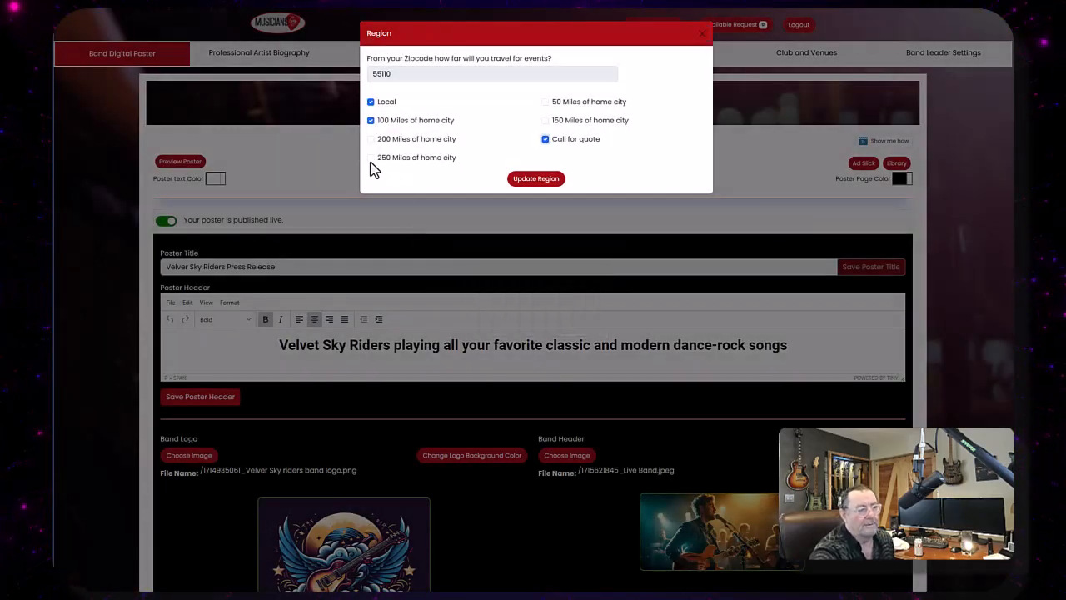
{"action": "left_click", "coordinate": [372, 158]}
{"action": "left_click", "coordinate": [537, 341]}
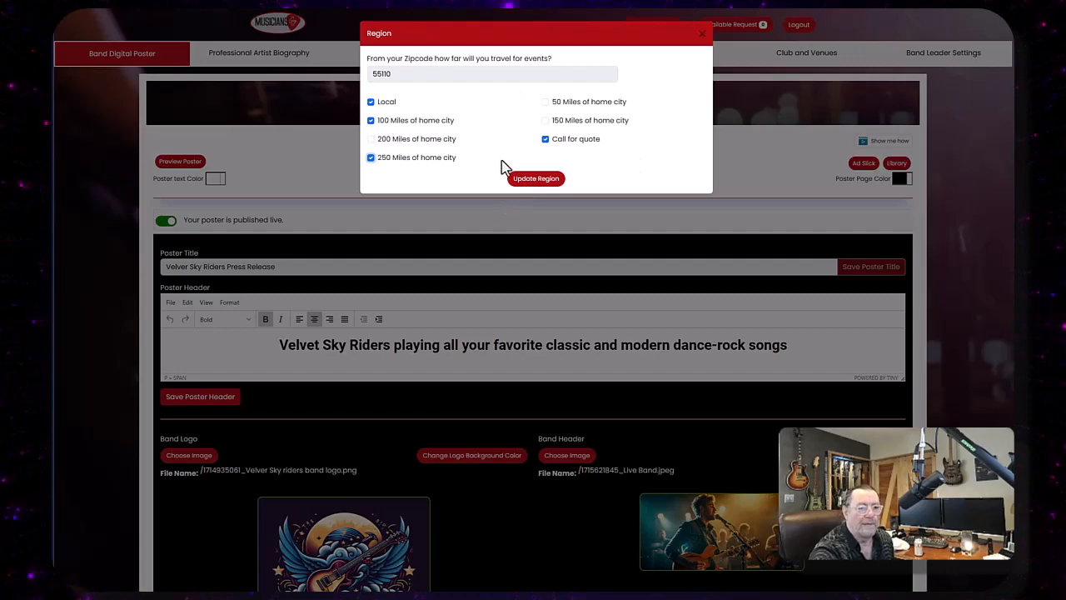
{"action": "left_click", "coordinate": [552, 185]}
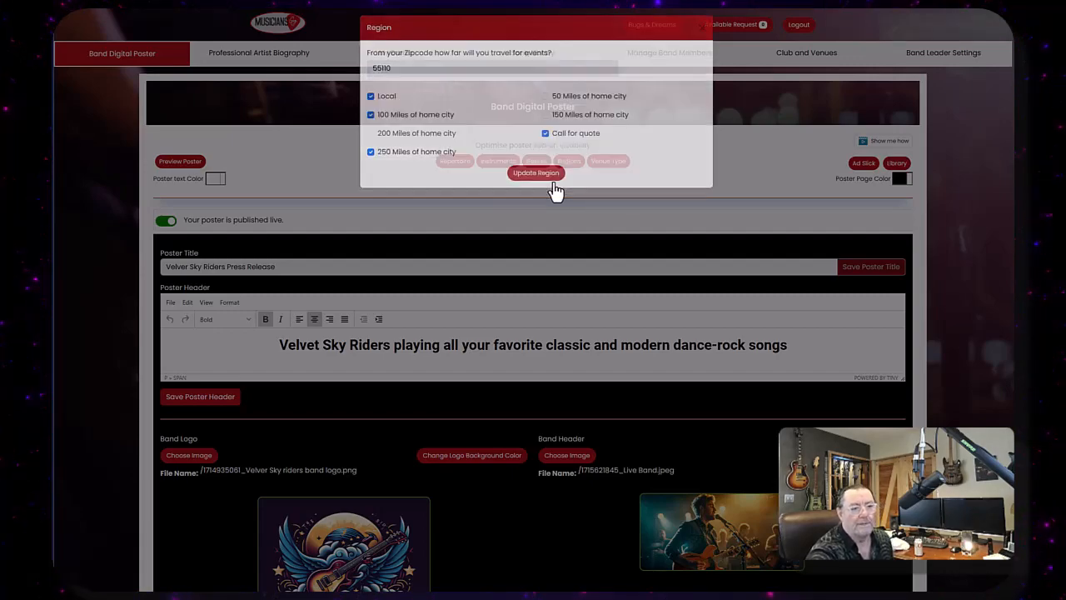
- Set the poster's venue types to Wedding, Benefit, Street Dance, Small Bar, Nightclub, Private Party and County Fair
{"action": "scroll", "coordinate": [552, 185], "scroll_direction": "down", "scroll_amount": 15}
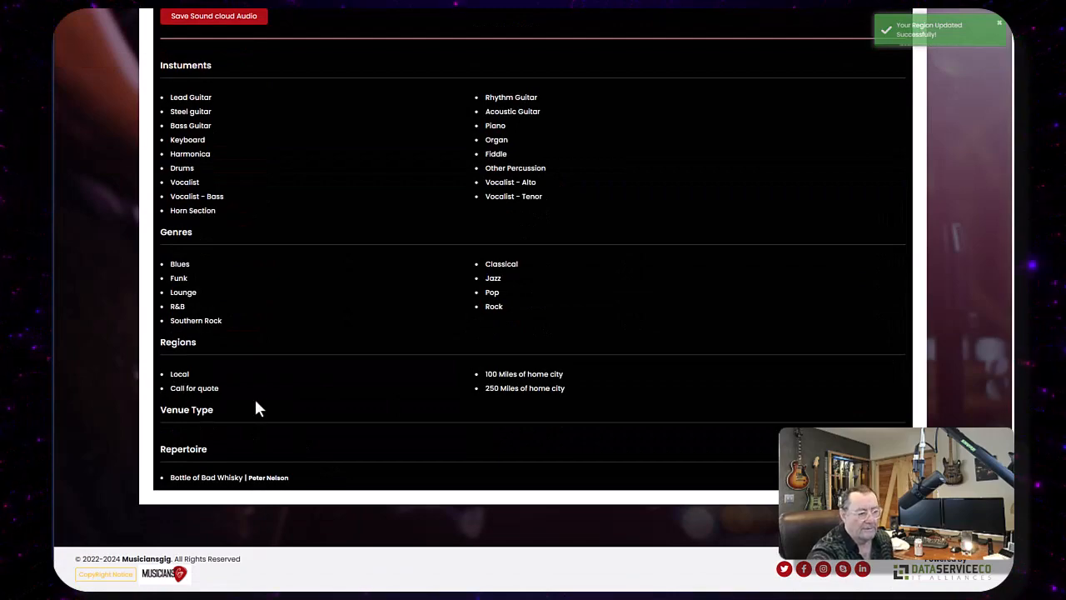
{"action": "scroll", "coordinate": [628, 430], "scroll_direction": "up", "scroll_amount": 10}
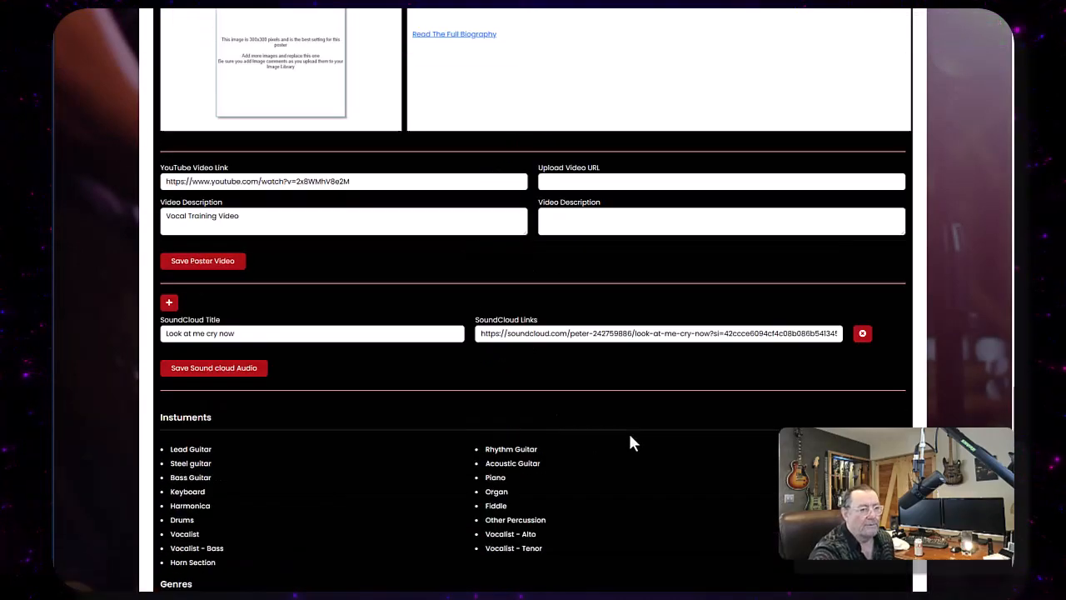
{"action": "scroll", "coordinate": [629, 436], "scroll_direction": "up", "scroll_amount": 15}
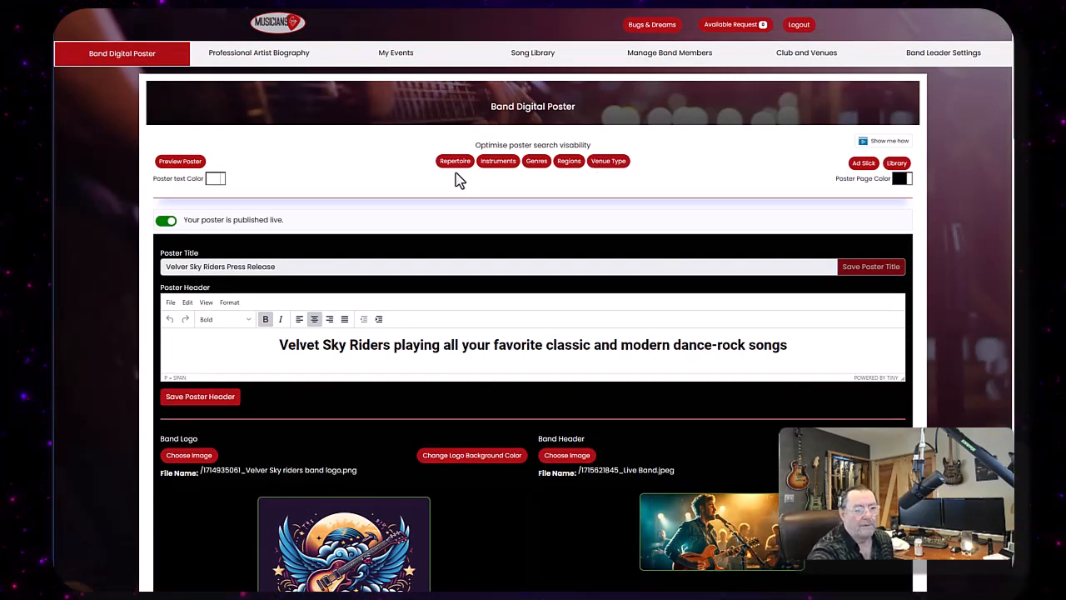
{"action": "left_click", "coordinate": [615, 164]}
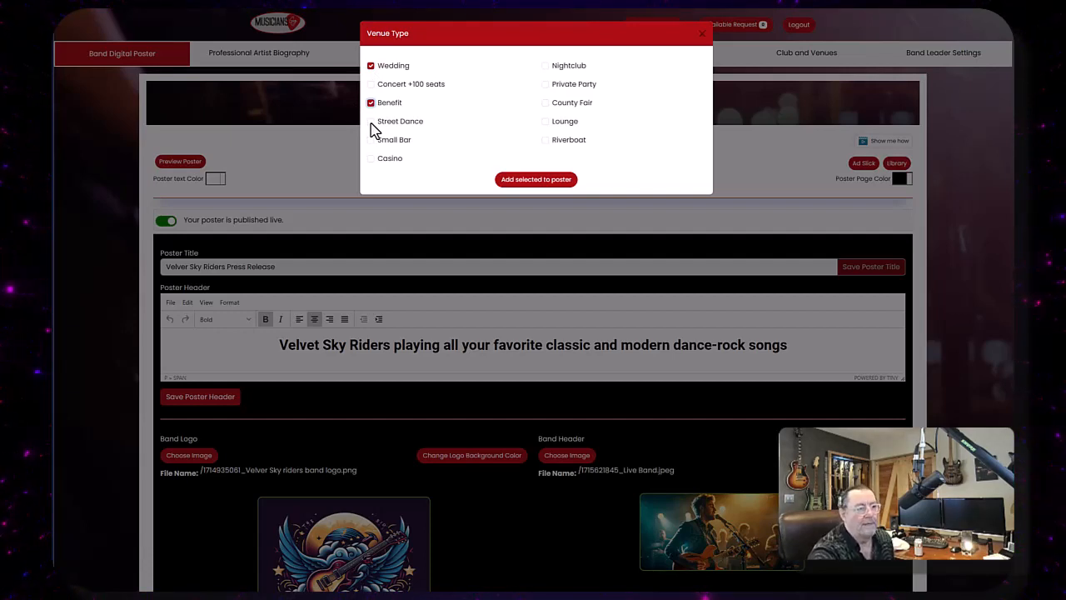
{"action": "left_click", "coordinate": [371, 141]}
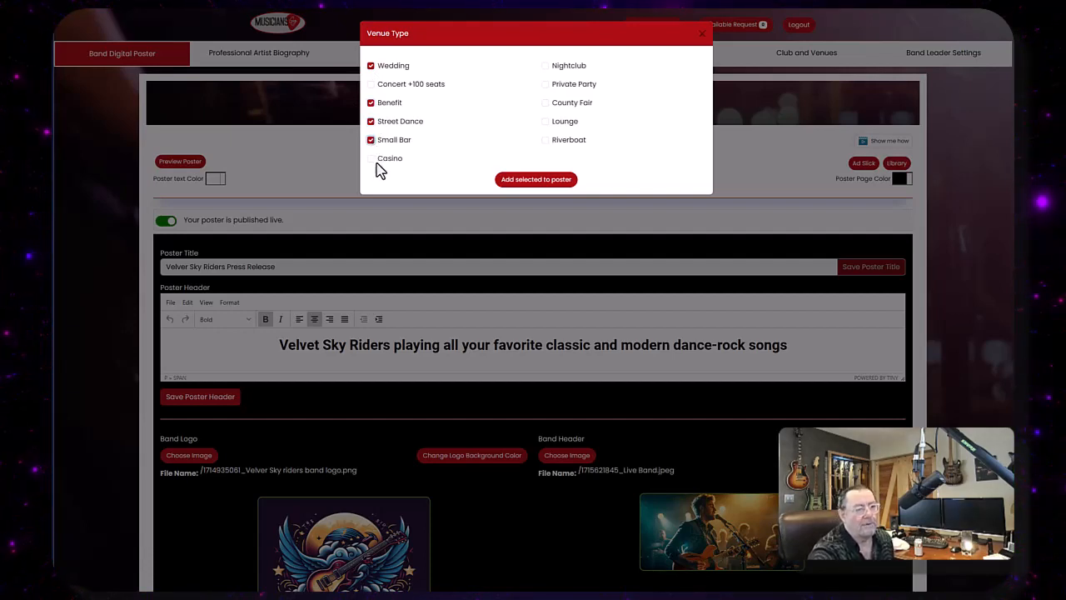
{"action": "left_click", "coordinate": [546, 103]}
{"action": "left_click", "coordinate": [546, 85]}
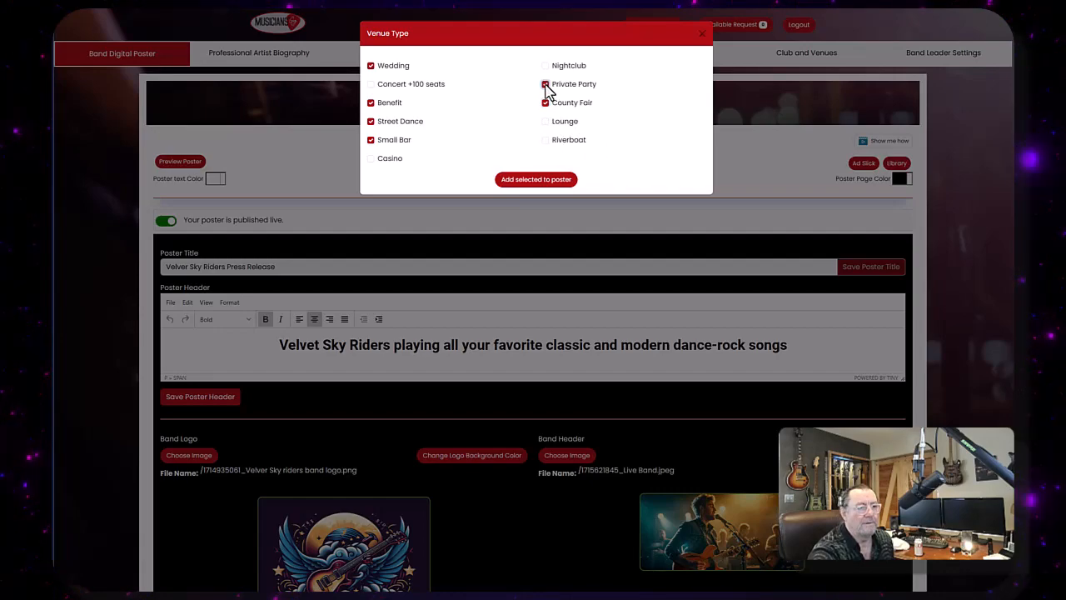
{"action": "left_click", "coordinate": [539, 181]}
- Scroll through the poster editor to review the Venue Type and other search sections
{"action": "scroll", "coordinate": [500, 179], "scroll_direction": "down", "scroll_amount": 15}
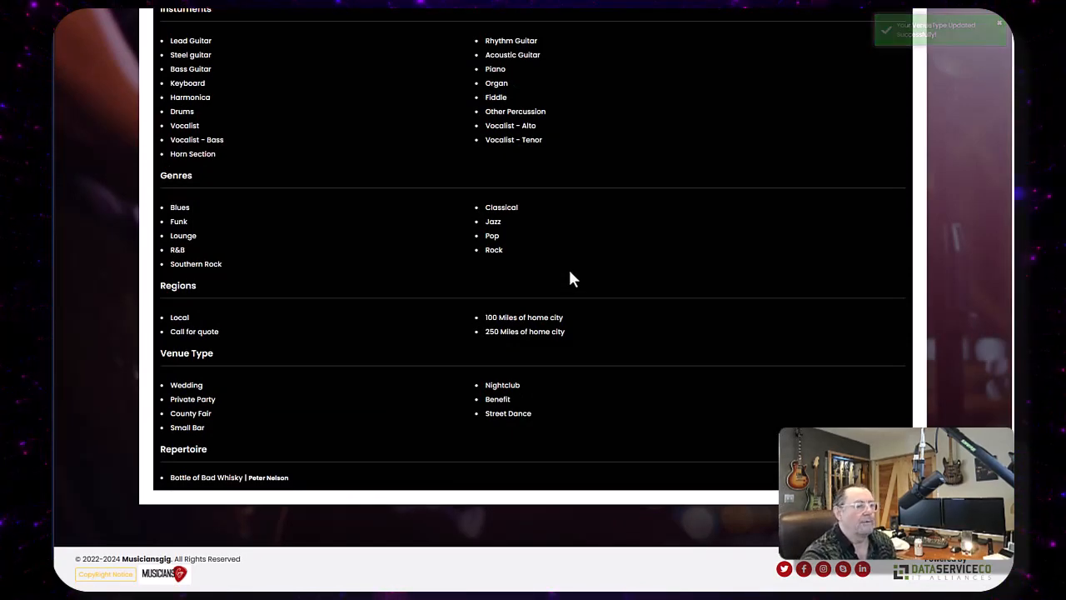
{"action": "scroll", "coordinate": [570, 272], "scroll_direction": "up", "scroll_amount": 5}
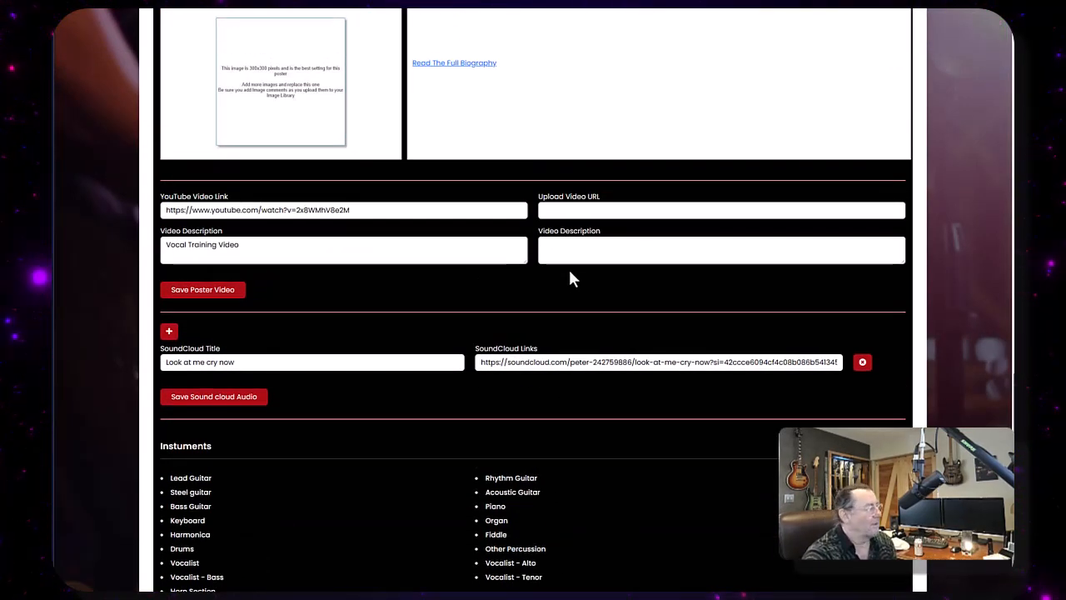
{"action": "scroll", "coordinate": [570, 279], "scroll_direction": "down", "scroll_amount": 5}
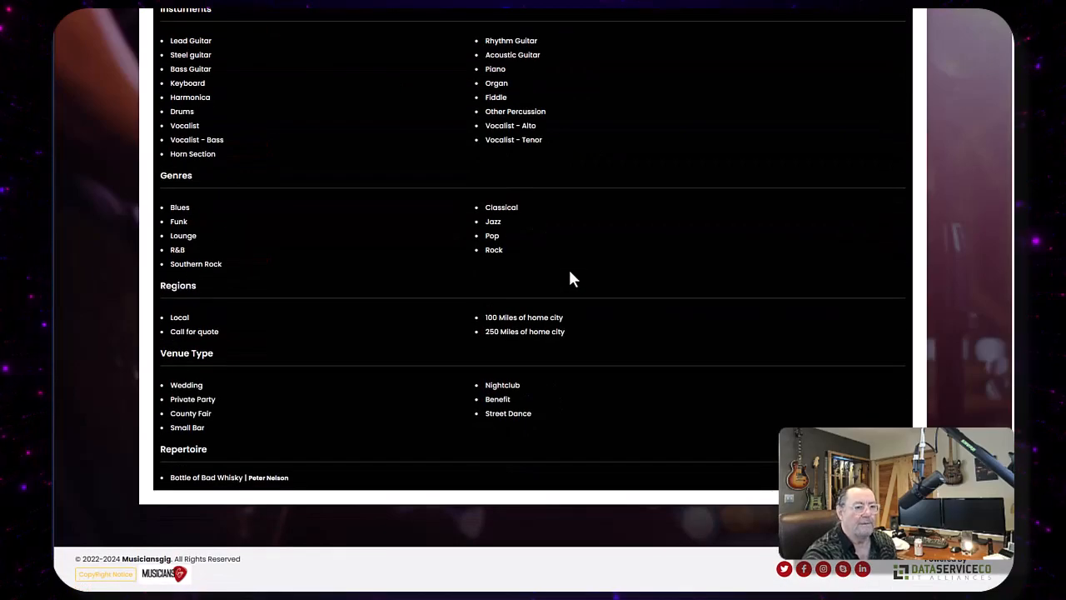
{"action": "scroll", "coordinate": [571, 279], "scroll_direction": "up", "scroll_amount": 15}
{"action": "scroll", "coordinate": [573, 279], "scroll_direction": "up", "scroll_amount": 10}
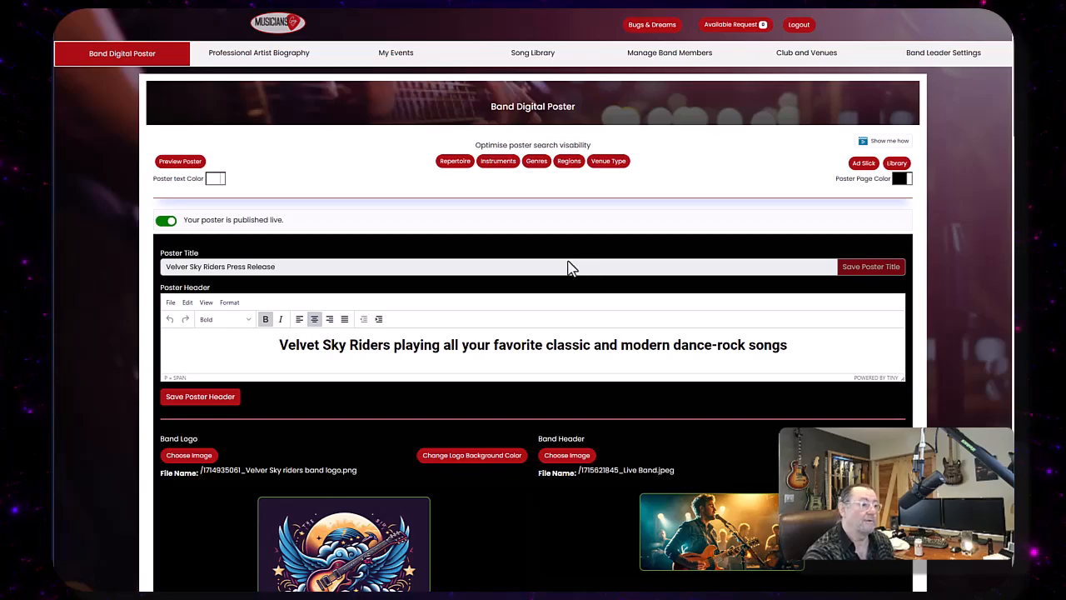
{"action": "scroll", "coordinate": [488, 262], "scroll_direction": "down", "scroll_amount": 2}
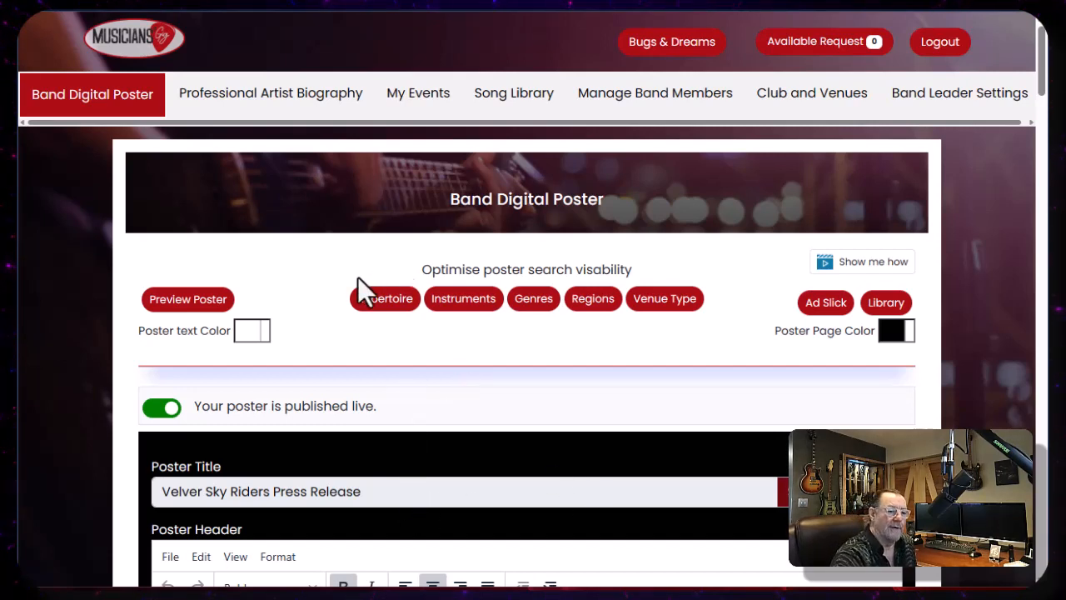
- From the poster library, create a new digital poster titled Drummer Wanted
{"action": "left_click", "coordinate": [890, 305]}
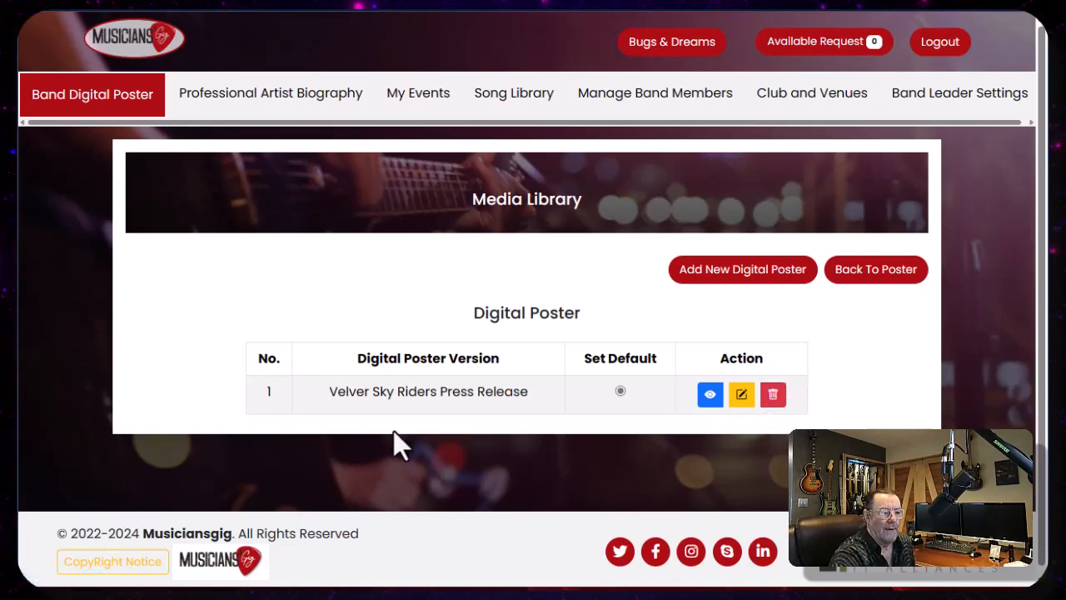
{"action": "left_click", "coordinate": [727, 269]}
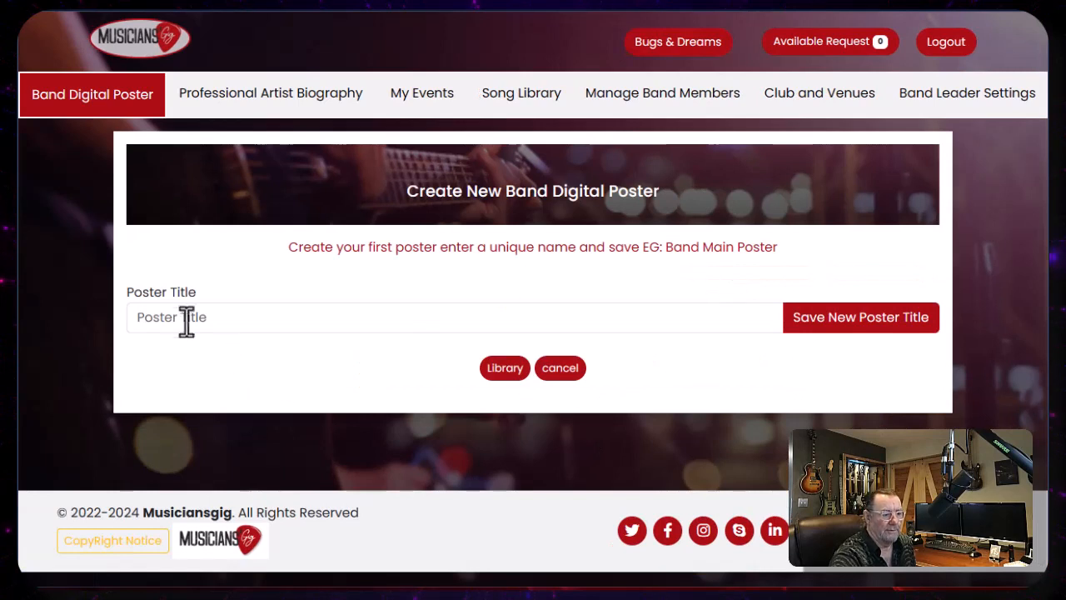
{"action": "left_click", "coordinate": [172, 319]}
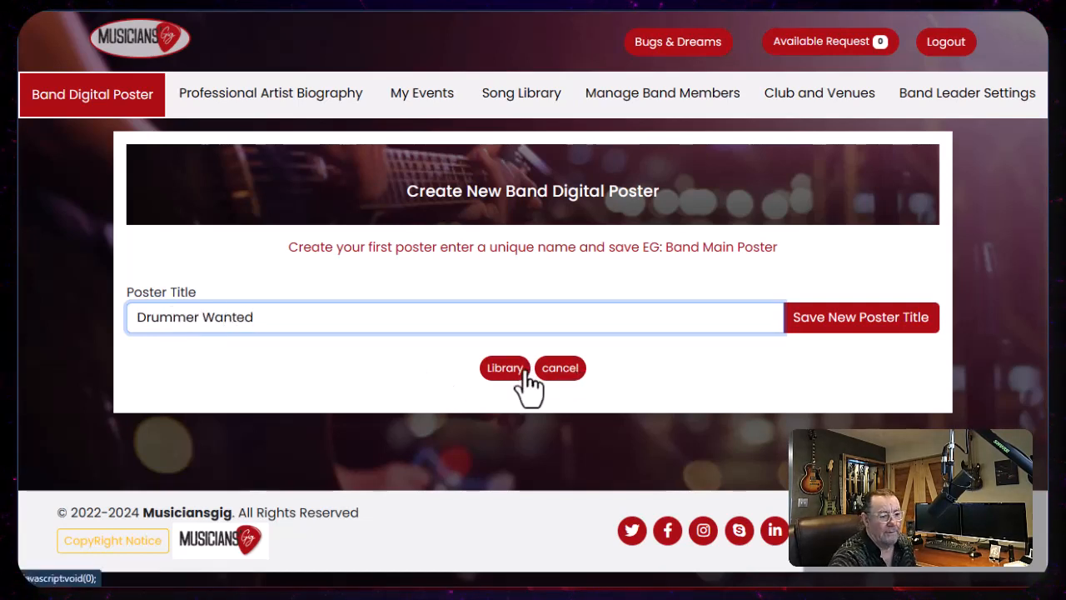
{"action": "left_click", "coordinate": [808, 325]}
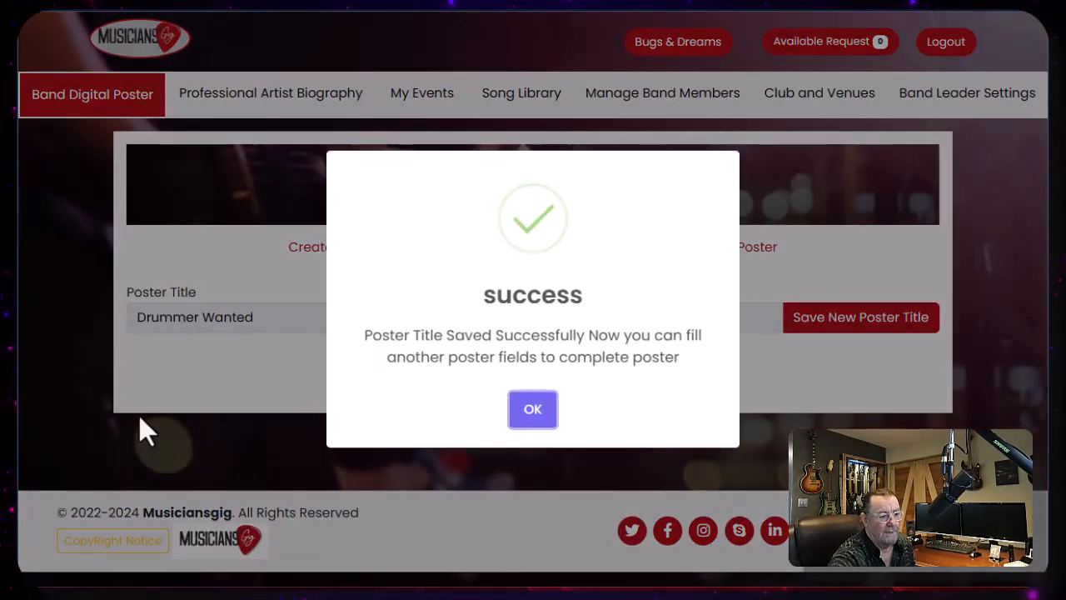
{"action": "left_click", "coordinate": [533, 410]}
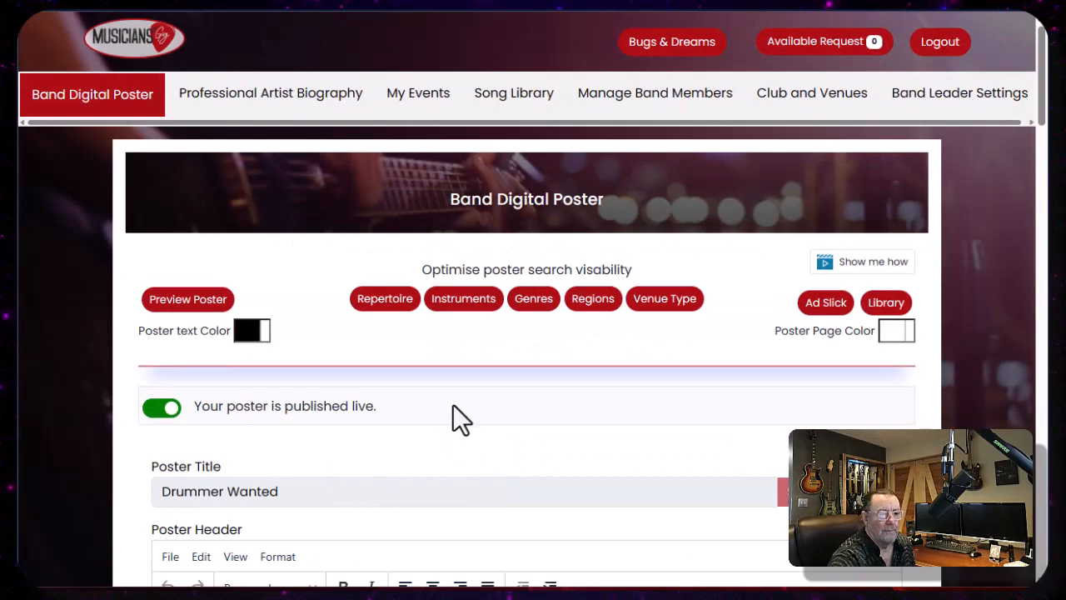
- Scroll through the new Drummer Wanted poster to review its empty sections
{"action": "scroll", "coordinate": [453, 404], "scroll_direction": "down", "scroll_amount": 3}
{"action": "scroll", "coordinate": [441, 417], "scroll_direction": "down", "scroll_amount": 6}
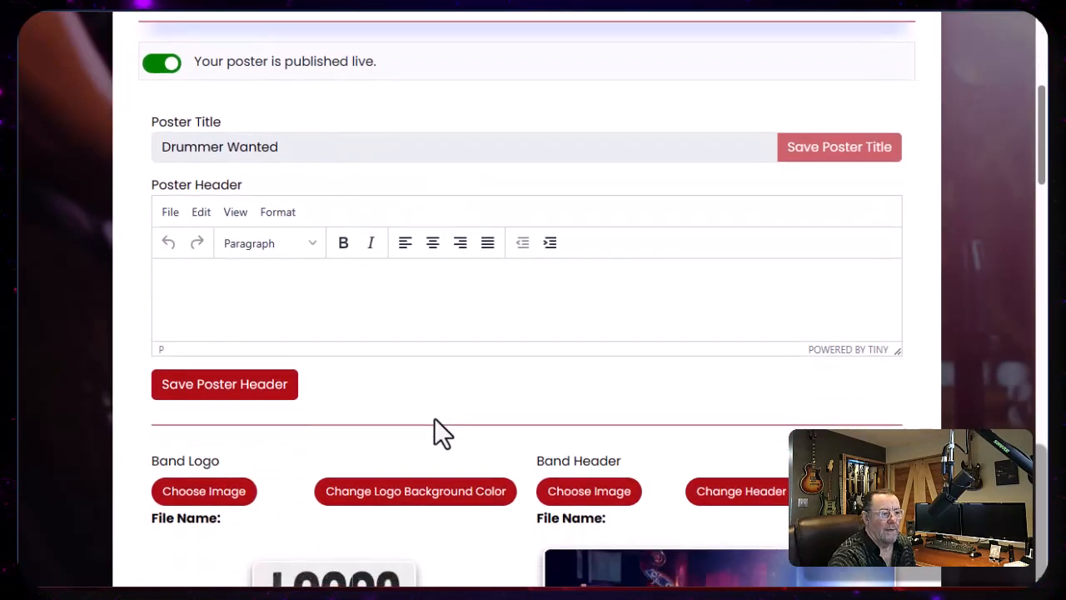
{"action": "scroll", "coordinate": [406, 405], "scroll_direction": "down", "scroll_amount": 13}
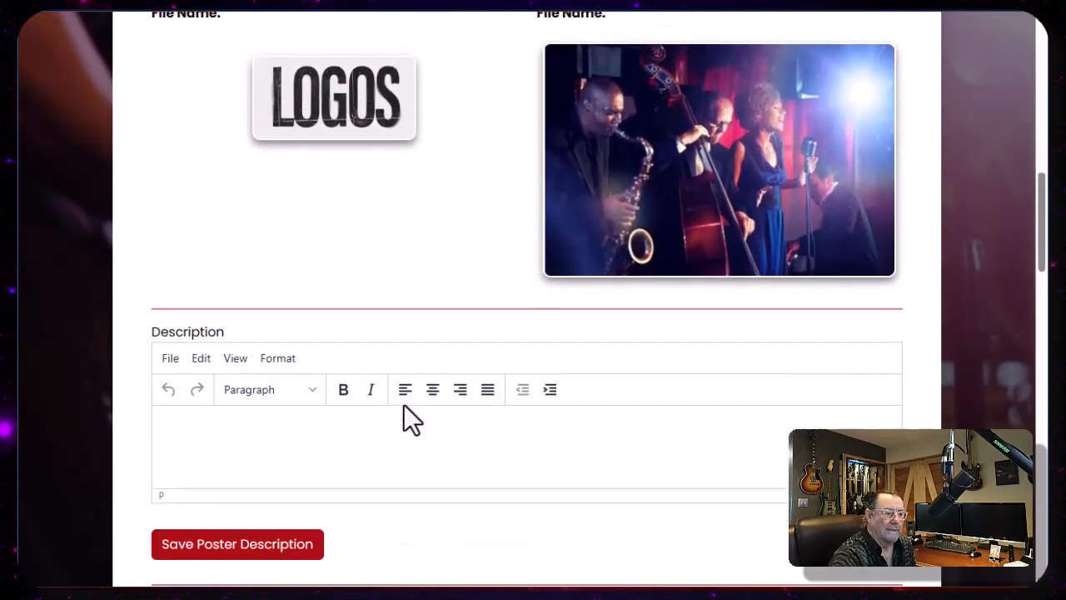
{"action": "scroll", "coordinate": [401, 405], "scroll_direction": "down", "scroll_amount": 10}
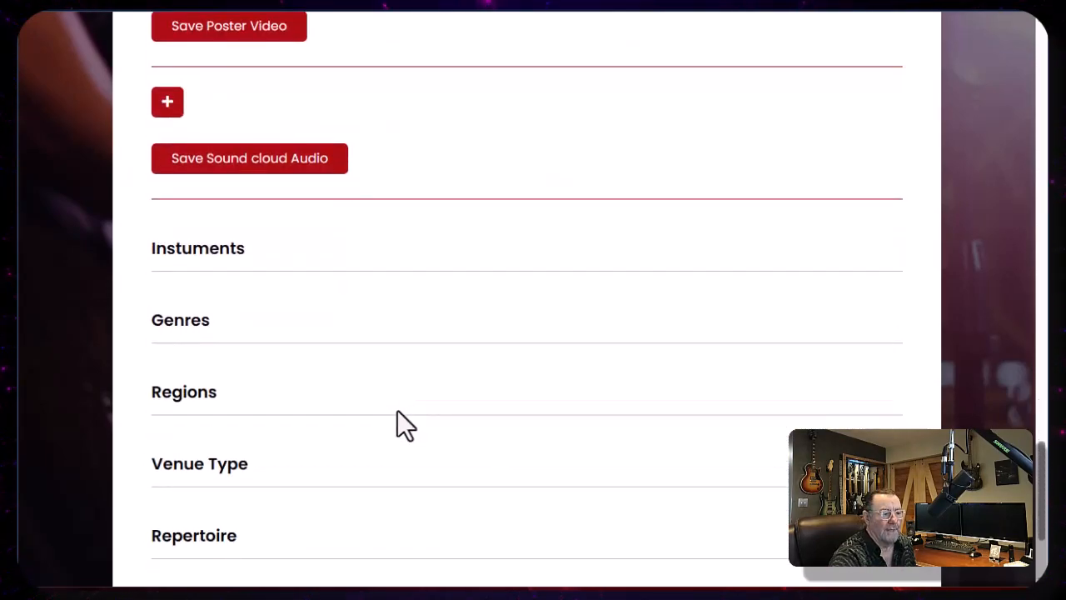
{"action": "scroll", "coordinate": [397, 409], "scroll_direction": "up", "scroll_amount": 15}
- Browse the Musicians Gig Facebook group's posts to examine how shared poster links appear
{"action": "scroll", "coordinate": [398, 420], "scroll_direction": "up", "scroll_amount": 8}
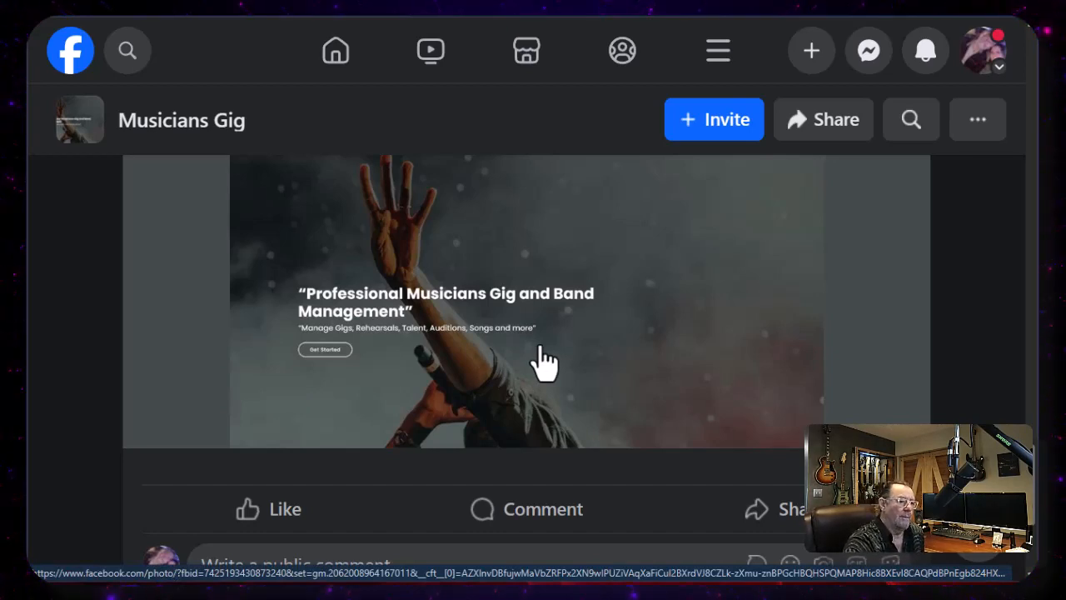
{"action": "scroll", "coordinate": [543, 360], "scroll_direction": "up", "scroll_amount": 5}
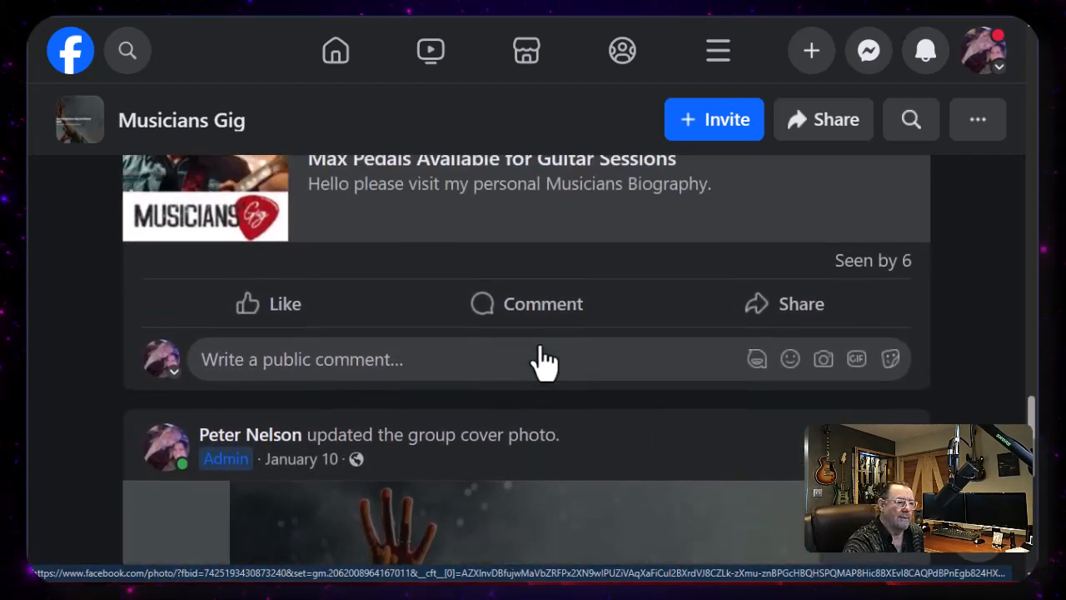
{"action": "scroll", "coordinate": [543, 360], "scroll_direction": "up", "scroll_amount": 3}
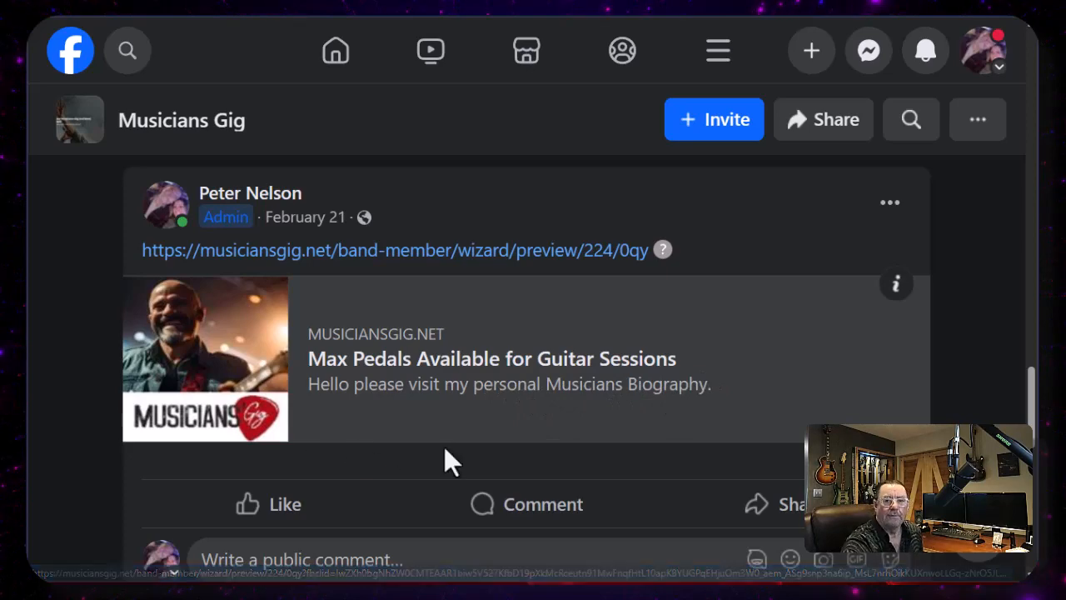
{"action": "scroll", "coordinate": [445, 451], "scroll_direction": "up", "scroll_amount": 4}
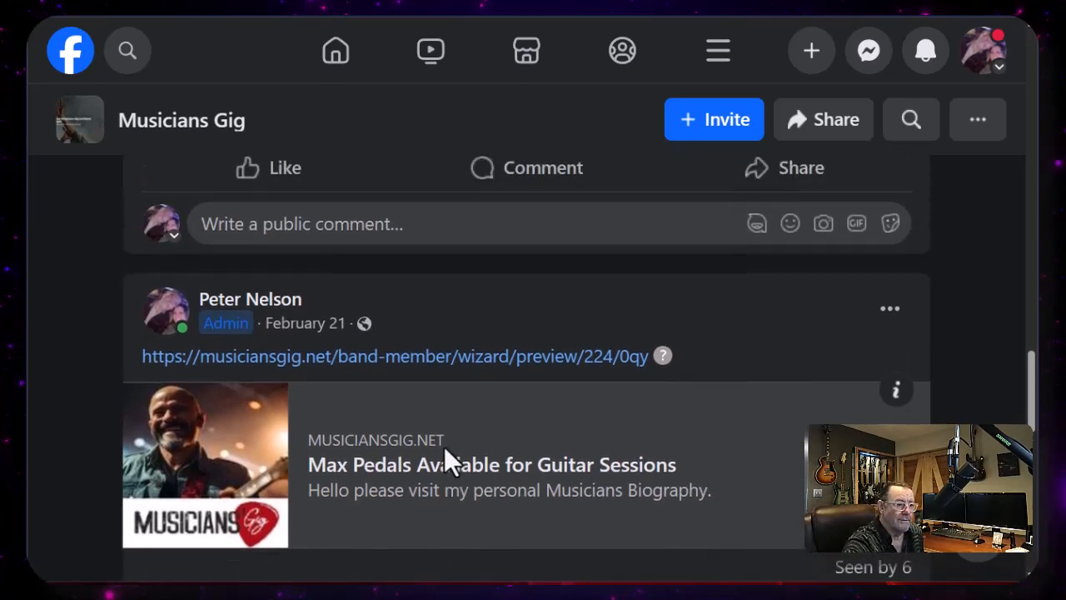
{"action": "scroll", "coordinate": [445, 454], "scroll_direction": "up", "scroll_amount": 3}
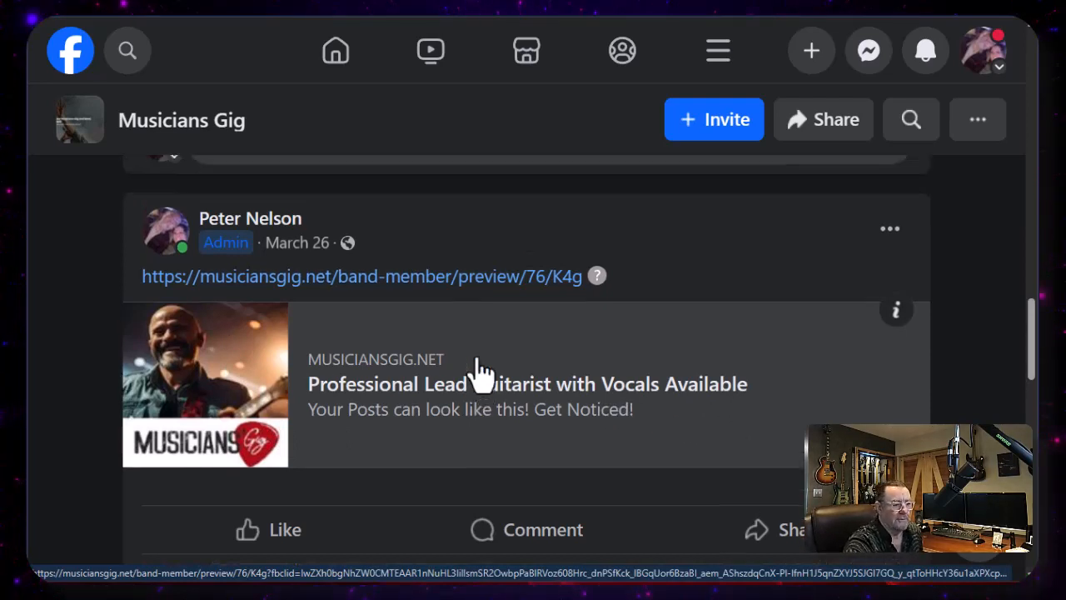
{"action": "scroll", "coordinate": [481, 372], "scroll_direction": "up", "scroll_amount": 4}
{"action": "scroll", "coordinate": [481, 373], "scroll_direction": "up", "scroll_amount": 2}
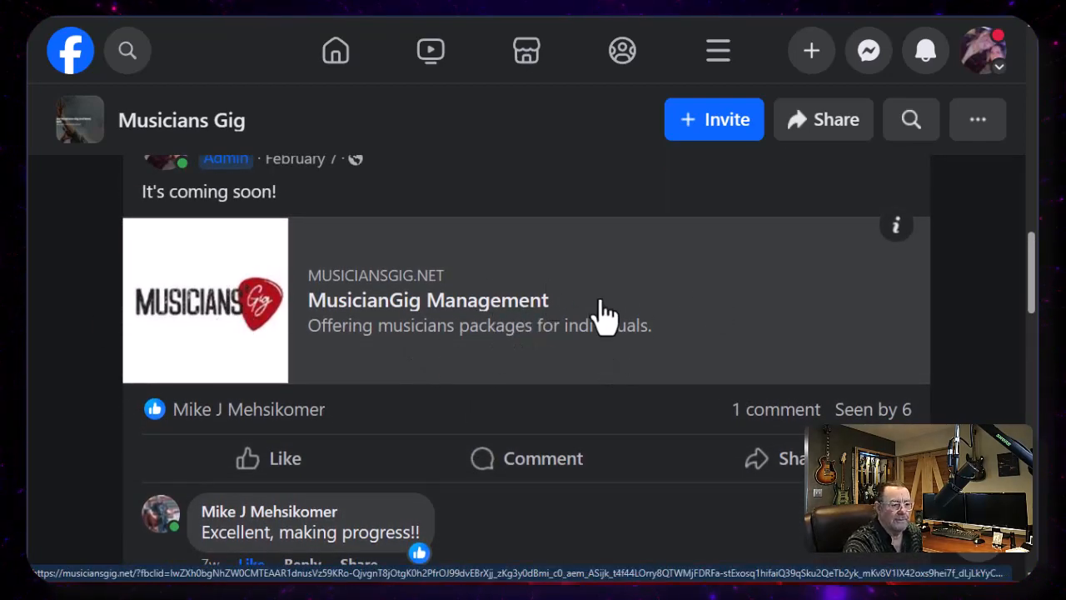
{"action": "scroll", "coordinate": [603, 314], "scroll_direction": "up", "scroll_amount": 3}
{"action": "scroll", "coordinate": [603, 315], "scroll_direction": "up", "scroll_amount": 3}
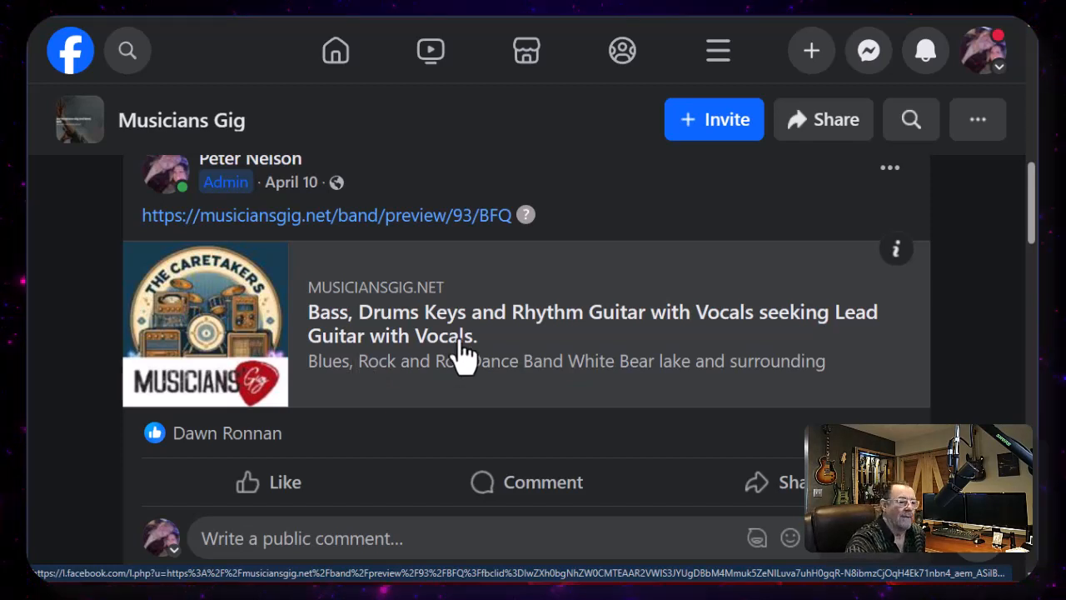
{"action": "scroll", "coordinate": [464, 352], "scroll_direction": "up", "scroll_amount": 1}
{"action": "scroll", "coordinate": [464, 354], "scroll_direction": "down", "scroll_amount": 2}
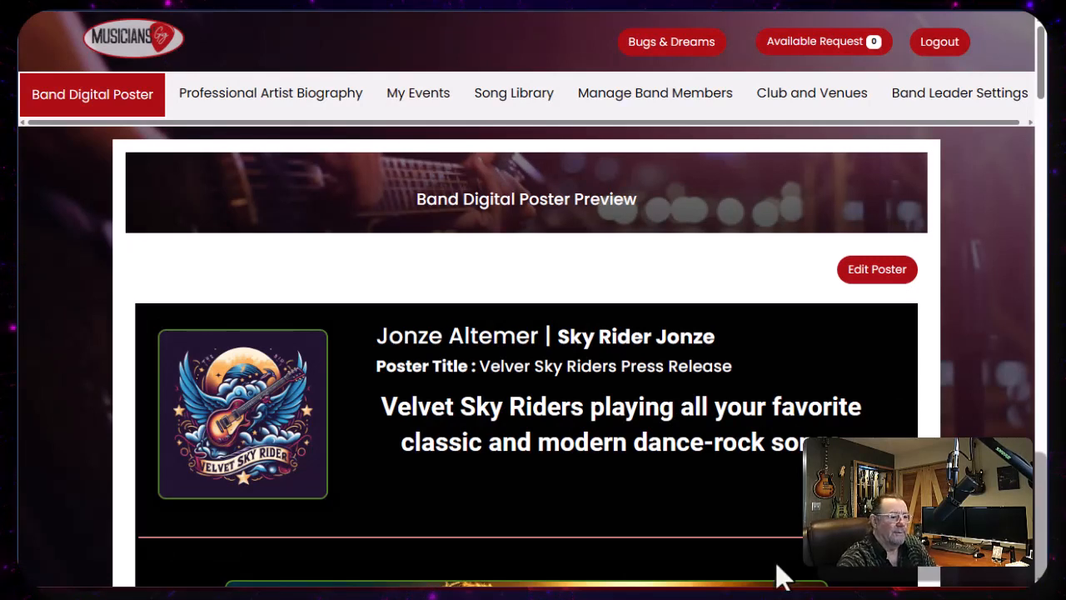
- Return to editing the Velvet Sky Riders poster, open its ad slick and copy the band promotion URL
{"action": "left_click", "coordinate": [876, 277]}
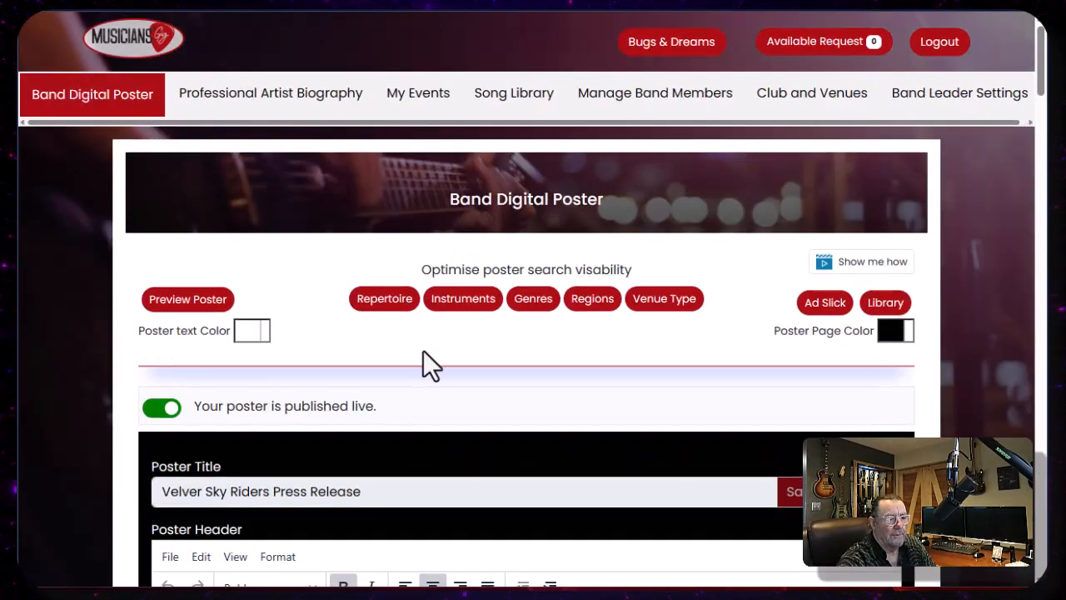
{"action": "left_click", "coordinate": [825, 303]}
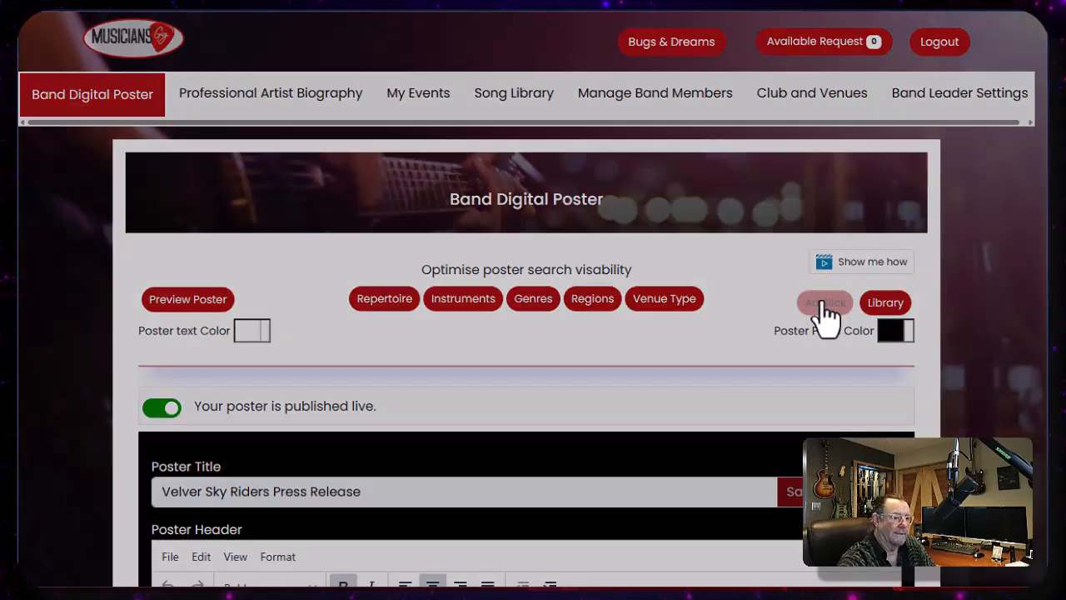
{"action": "mouse_move", "coordinate": [583, 207]}
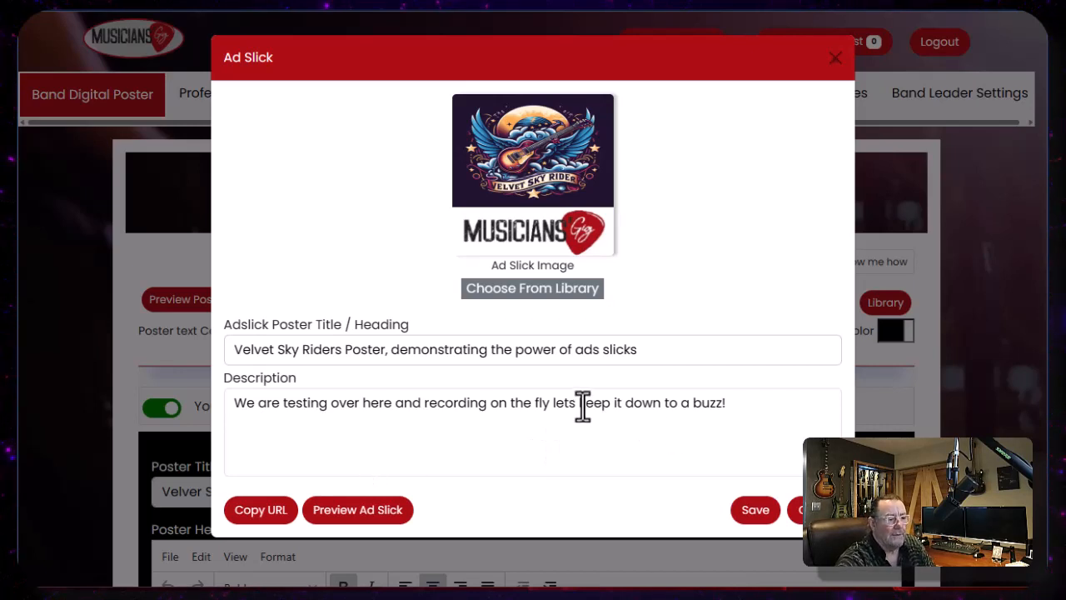
{"action": "left_click", "coordinate": [260, 511]}
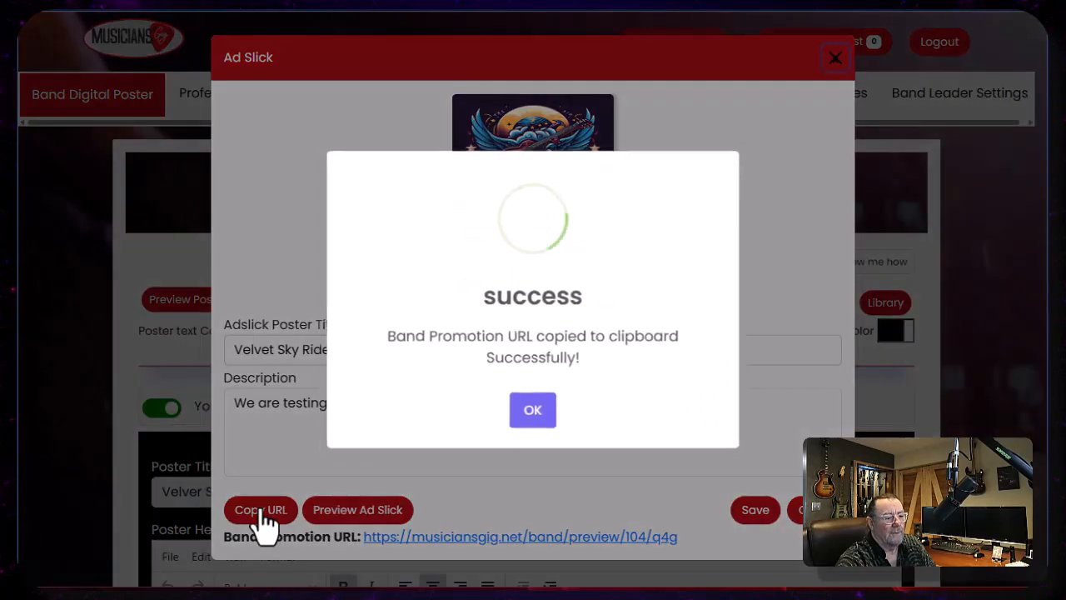
{"action": "left_click", "coordinate": [538, 418]}
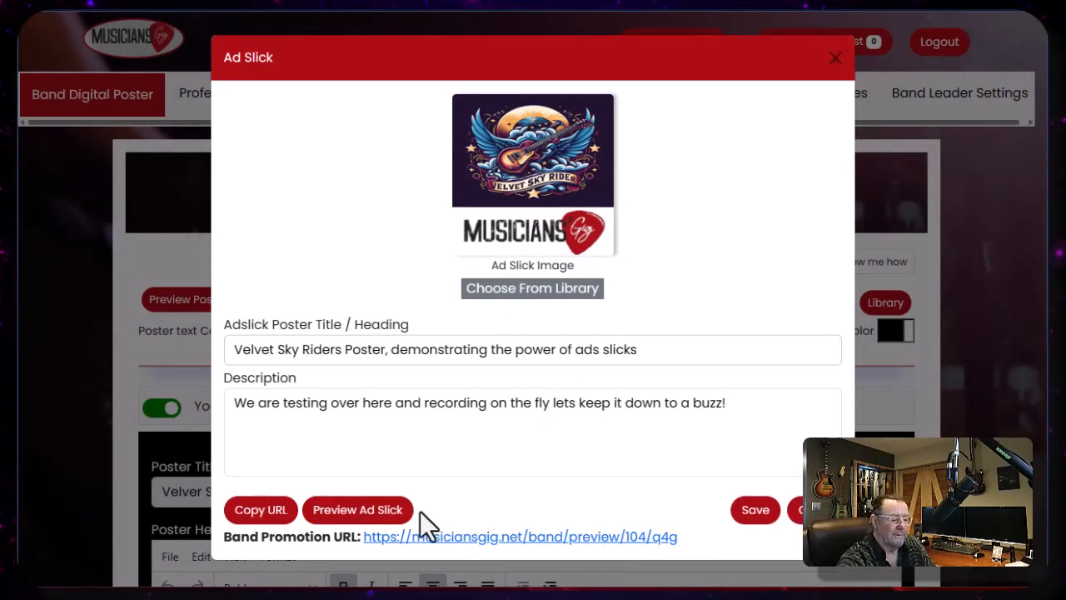
- Preview the ad slick, close the preview and save the ad slick
{"action": "left_click", "coordinate": [356, 510]}
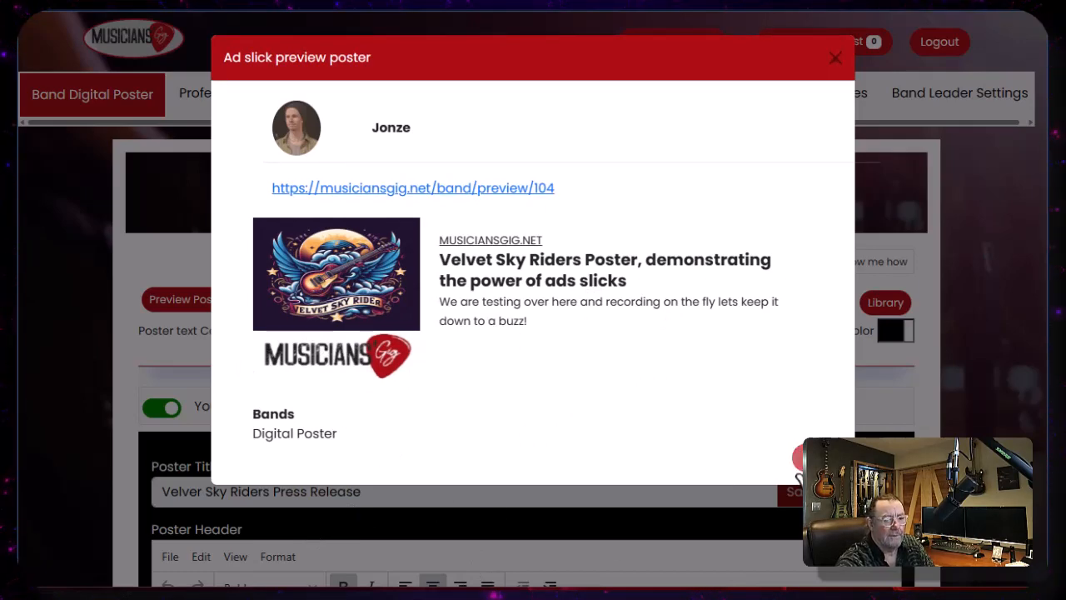
{"action": "left_click", "coordinate": [798, 459]}
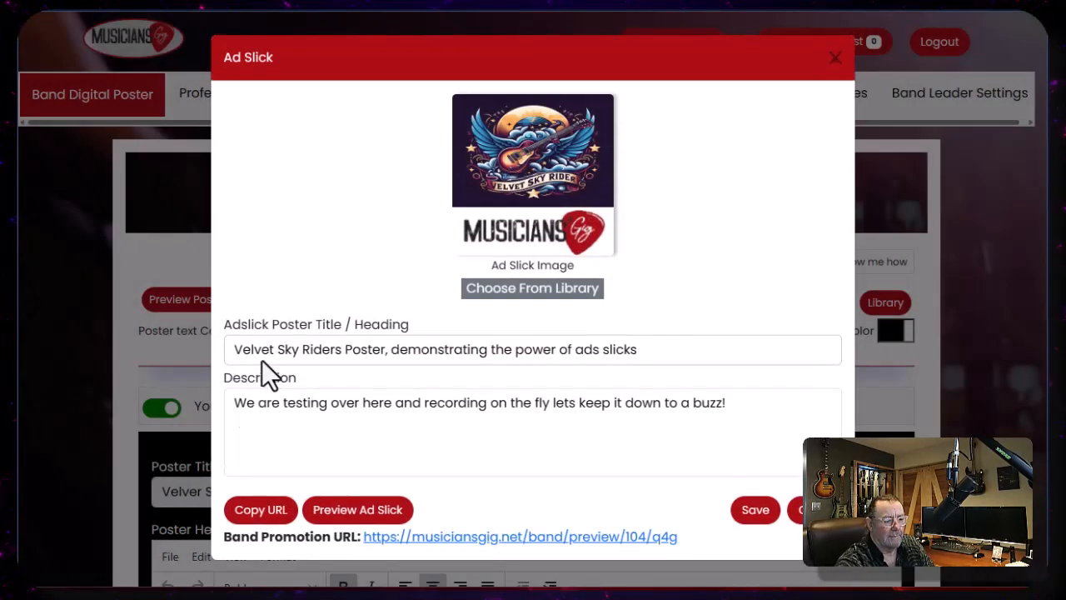
{"action": "left_click", "coordinate": [757, 516]}
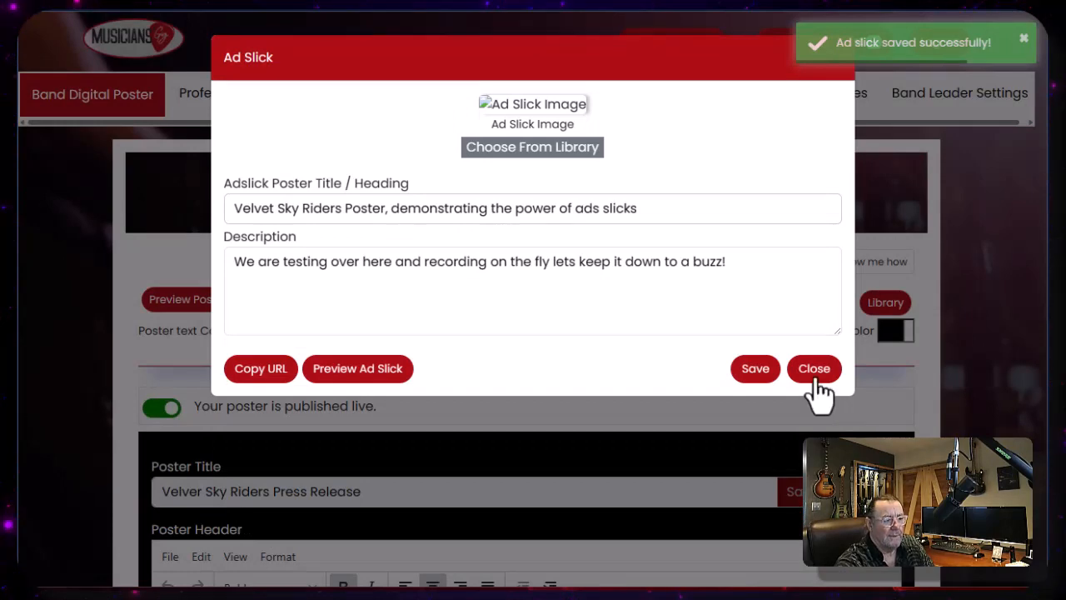
- Close the ad slick and publish a Musicians Gig Facebook group post containing the pasted band promotion URL
{"action": "left_click", "coordinate": [813, 373]}
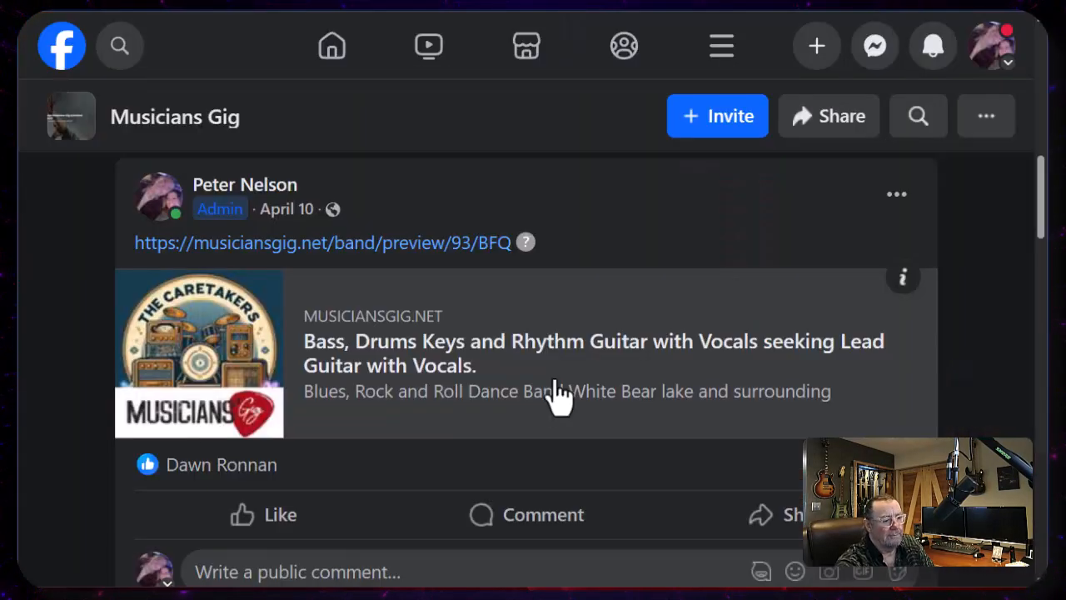
{"action": "scroll", "coordinate": [559, 398], "scroll_direction": "up", "scroll_amount": 1}
{"action": "scroll", "coordinate": [557, 387], "scroll_direction": "up", "scroll_amount": 5}
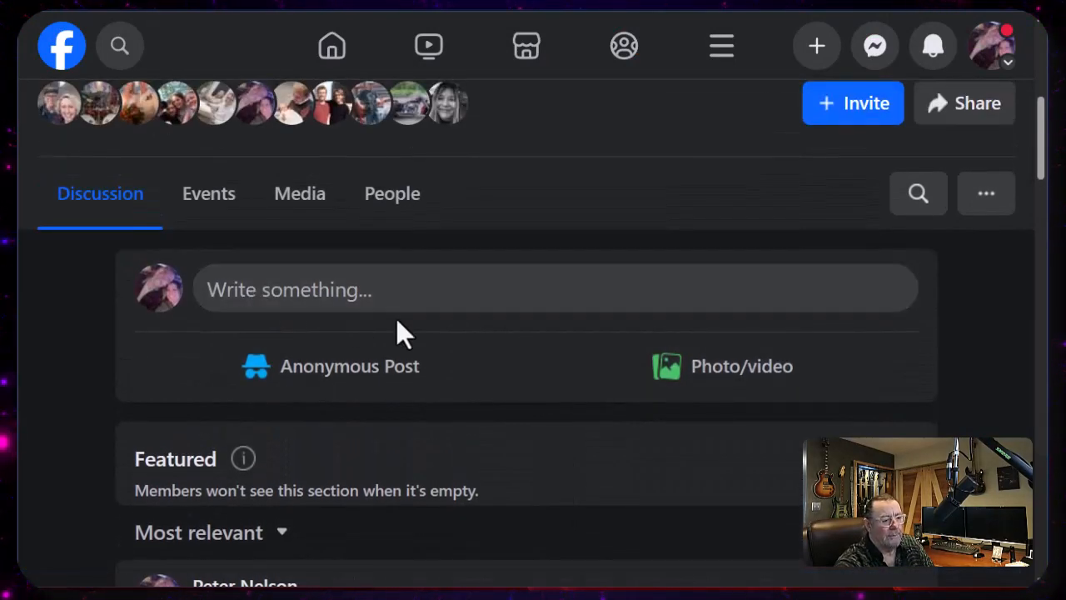
{"action": "left_click", "coordinate": [288, 307]}
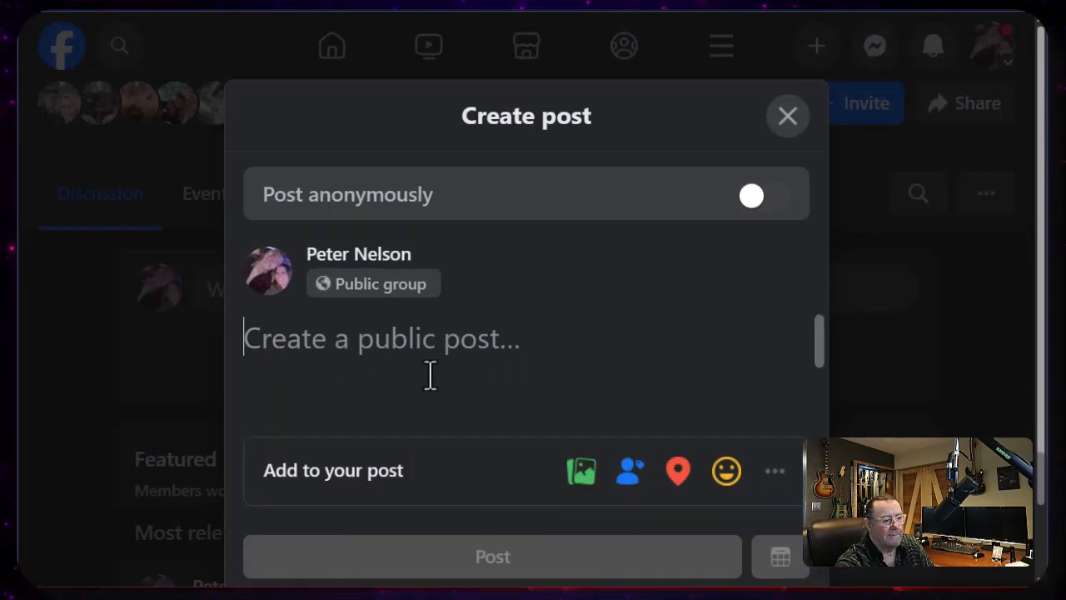
{"action": "right_click", "coordinate": [287, 344]}
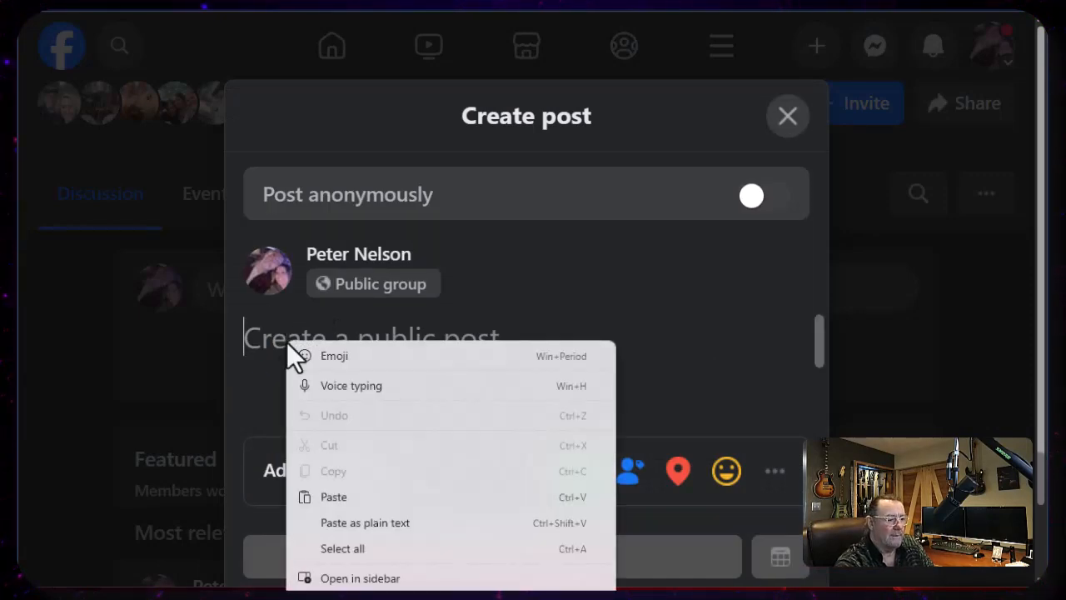
{"action": "left_click", "coordinate": [334, 496]}
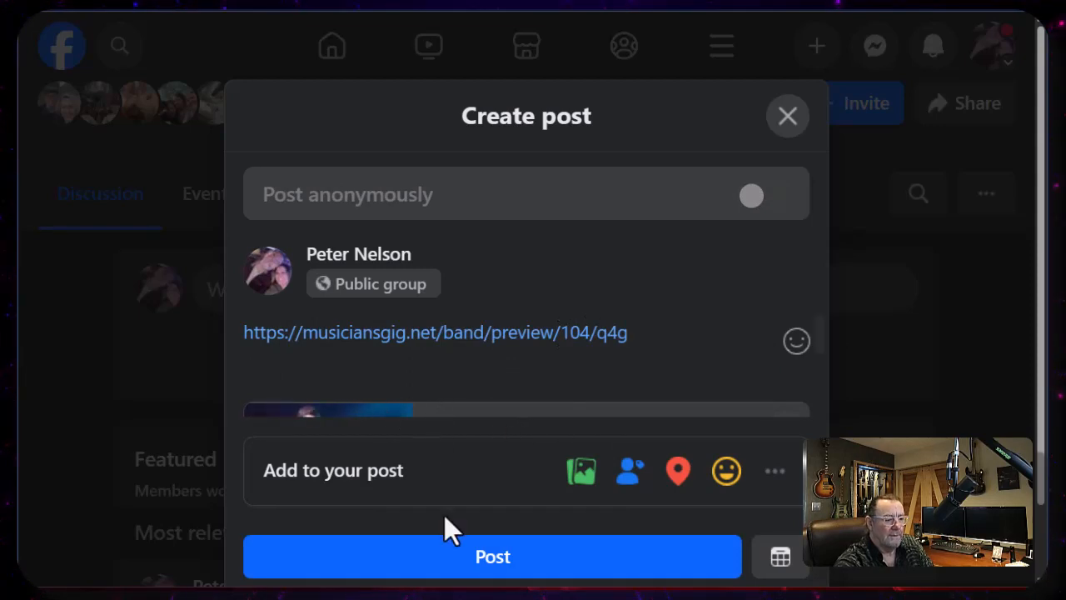
{"action": "left_click", "coordinate": [449, 561]}
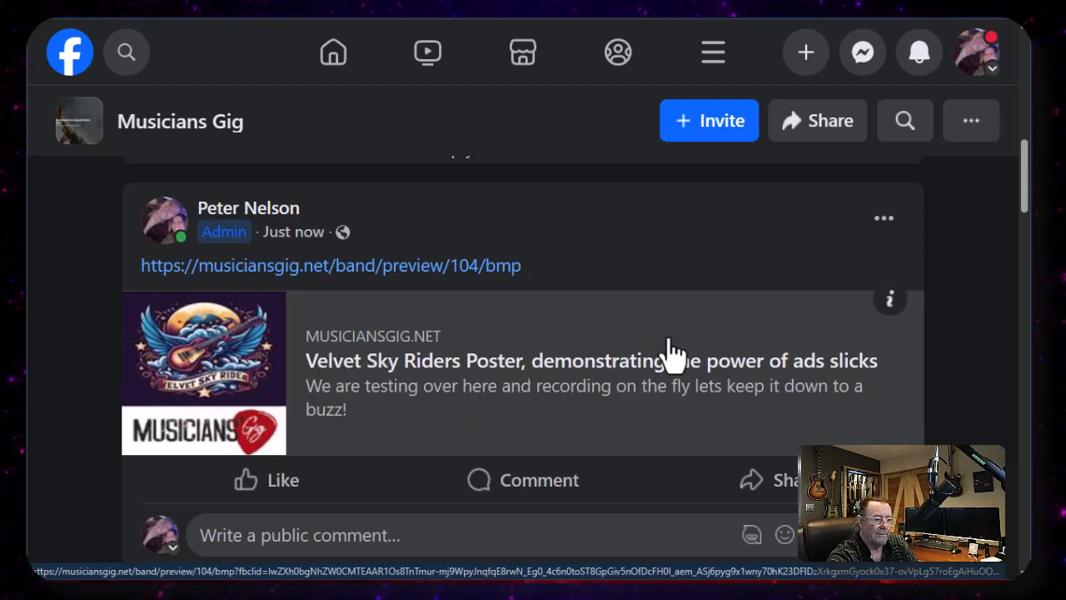
- Open the shared poster link from the new post and scroll through the live Velvet Sky Riders poster
{"action": "left_click", "coordinate": [395, 380]}
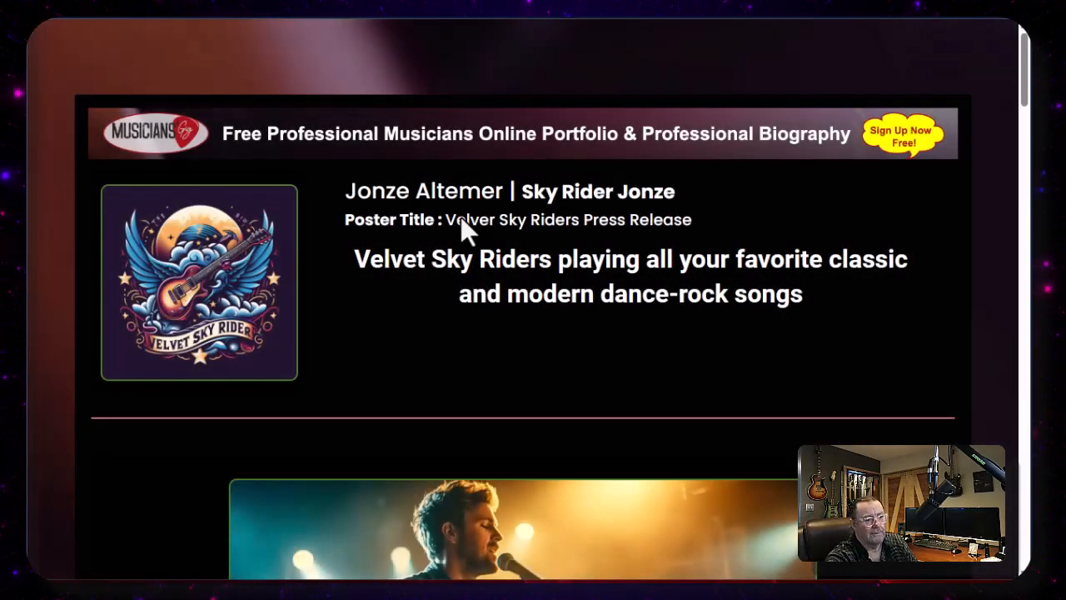
{"action": "scroll", "coordinate": [716, 260], "scroll_direction": "down", "scroll_amount": 1}
{"action": "scroll", "coordinate": [709, 265], "scroll_direction": "down", "scroll_amount": 5}
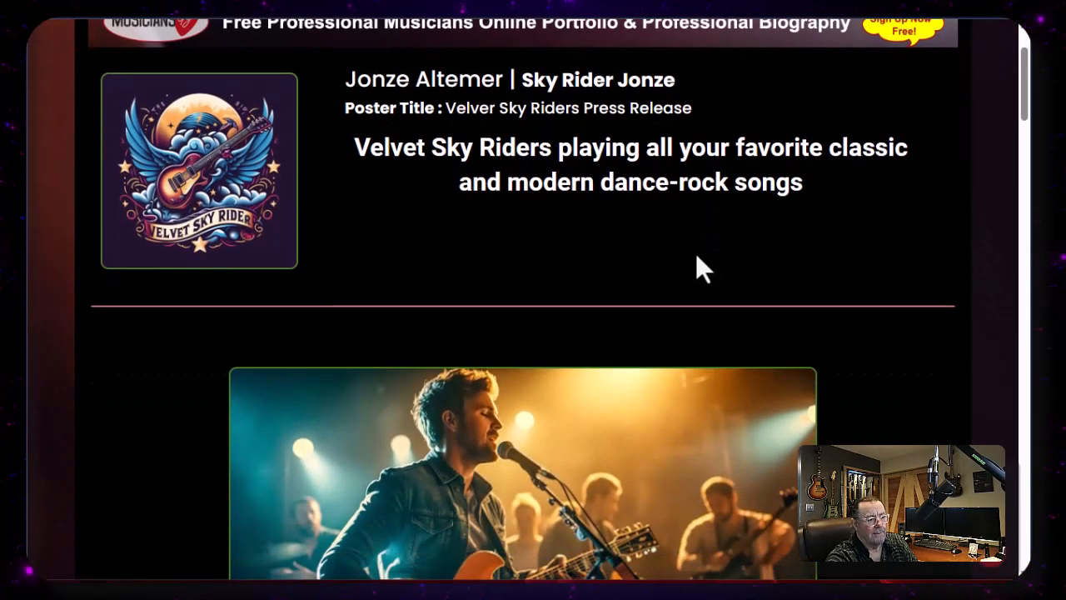
{"action": "scroll", "coordinate": [658, 265], "scroll_direction": "down", "scroll_amount": 8}
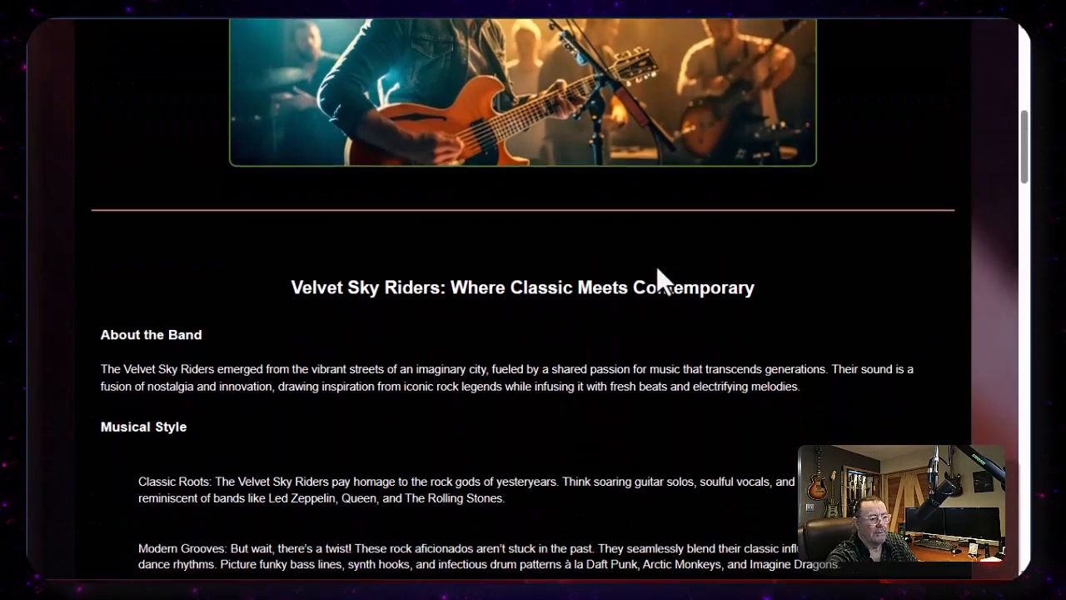
{"action": "scroll", "coordinate": [641, 282], "scroll_direction": "down", "scroll_amount": 7}
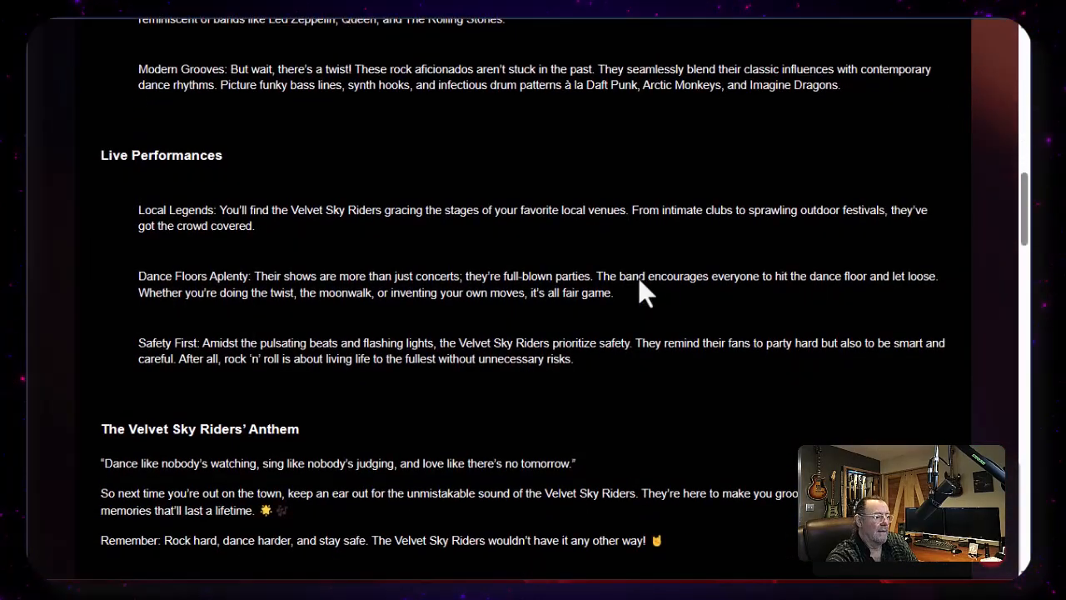
{"action": "scroll", "coordinate": [637, 280], "scroll_direction": "down", "scroll_amount": 2}
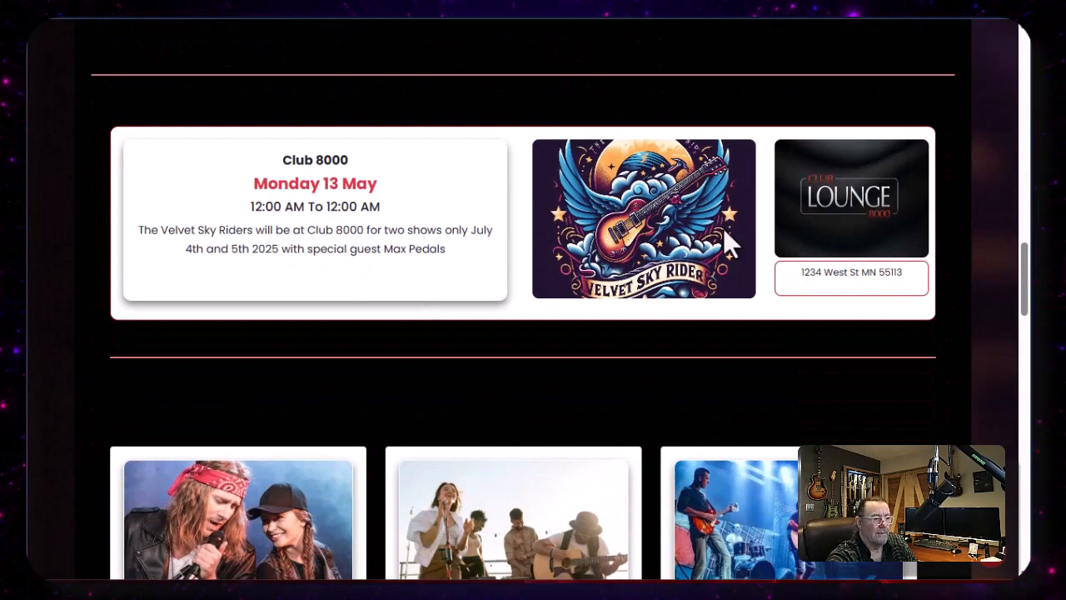
{"action": "scroll", "coordinate": [629, 300], "scroll_direction": "down", "scroll_amount": 6}
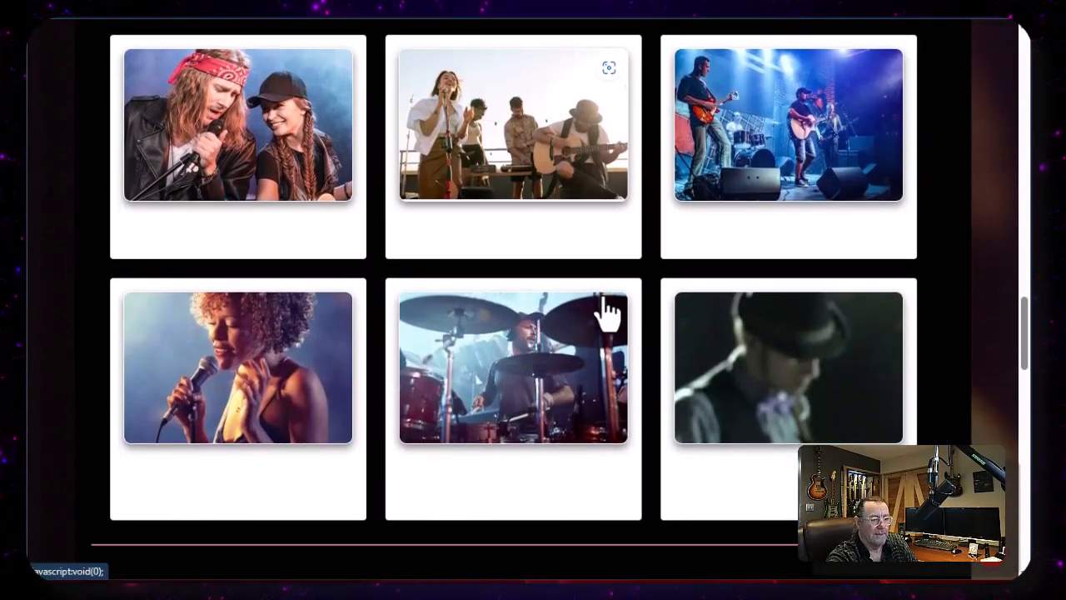
{"action": "scroll", "coordinate": [601, 301], "scroll_direction": "up", "scroll_amount": 5}
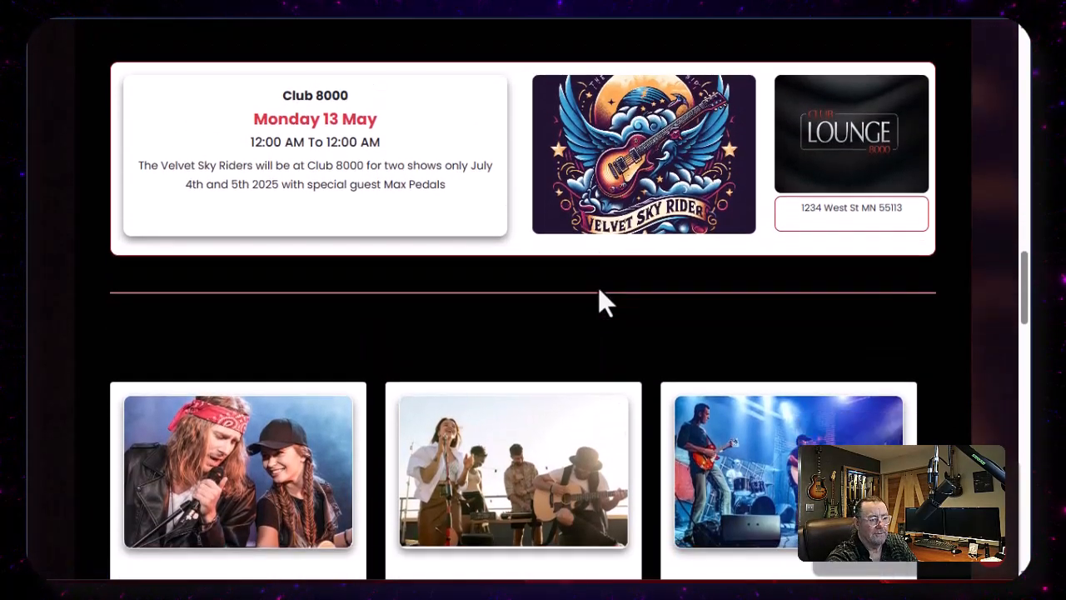
{"action": "scroll", "coordinate": [598, 286], "scroll_direction": "down", "scroll_amount": 15}
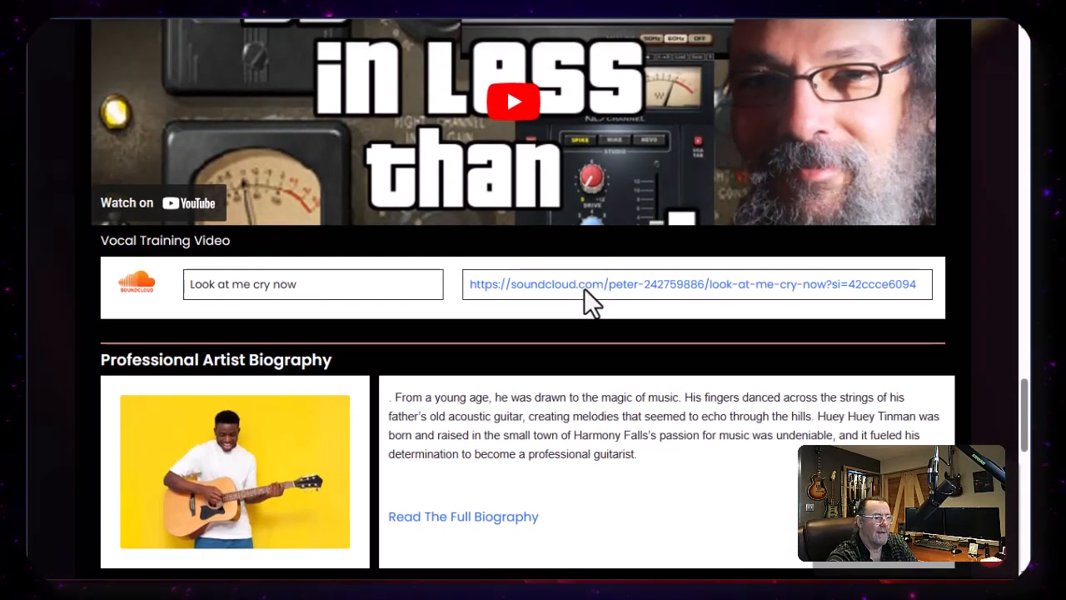
- Play and pause the embedded vocal training video on the poster
{"action": "scroll", "coordinate": [570, 230], "scroll_direction": "up", "scroll_amount": 1}
{"action": "left_click", "coordinate": [518, 169]}
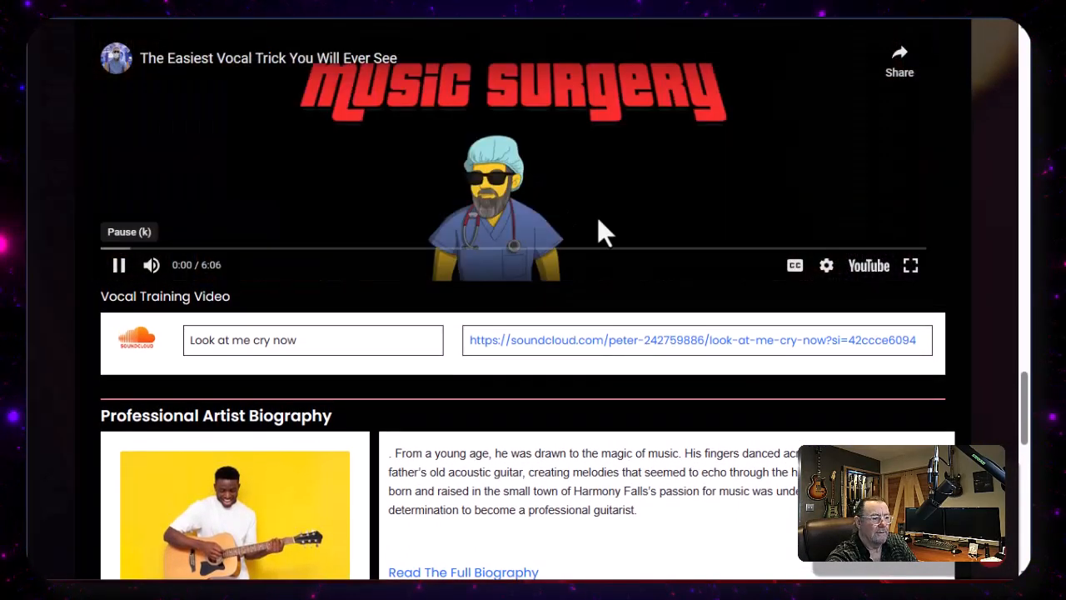
{"action": "left_click", "coordinate": [119, 265]}
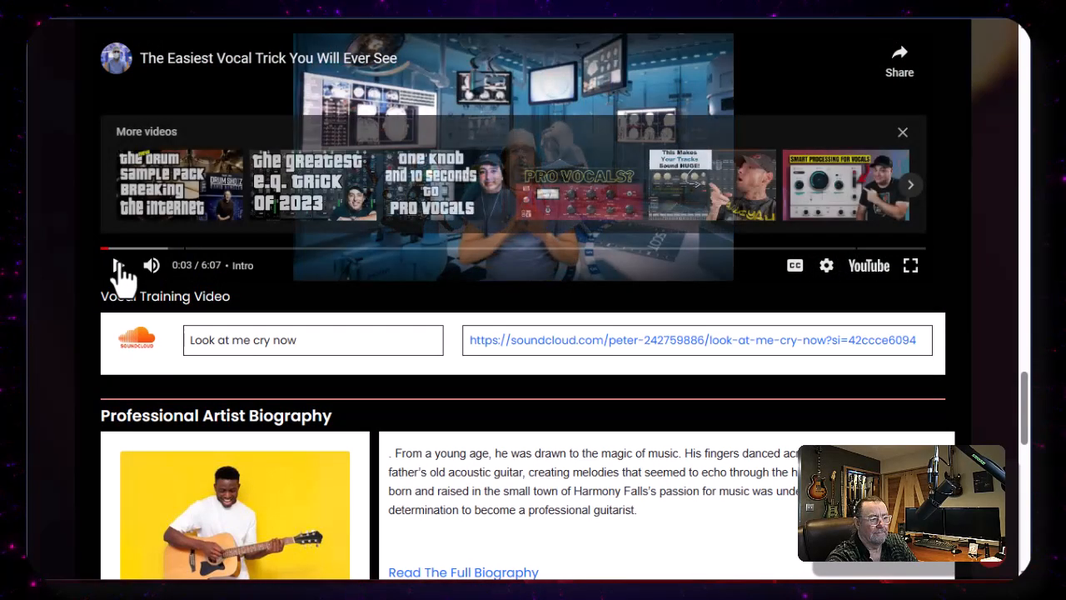
{"action": "scroll", "coordinate": [691, 214], "scroll_direction": "down", "scroll_amount": 2}
{"action": "scroll", "coordinate": [689, 260], "scroll_direction": "down", "scroll_amount": 3}
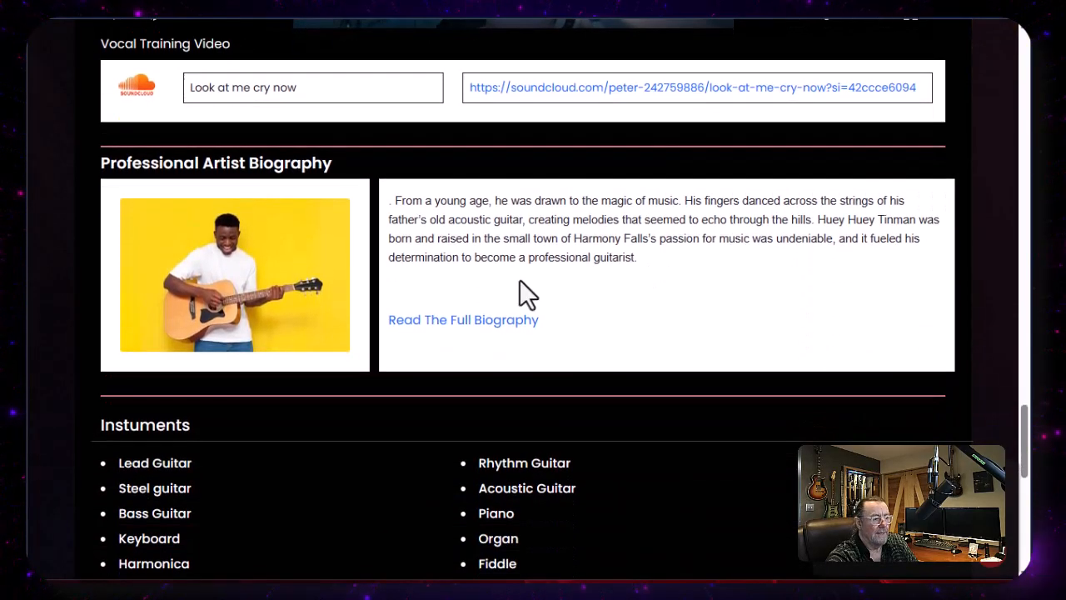
- Open the full professional artist biography from the poster and read through its sections
{"action": "left_click", "coordinate": [429, 327]}
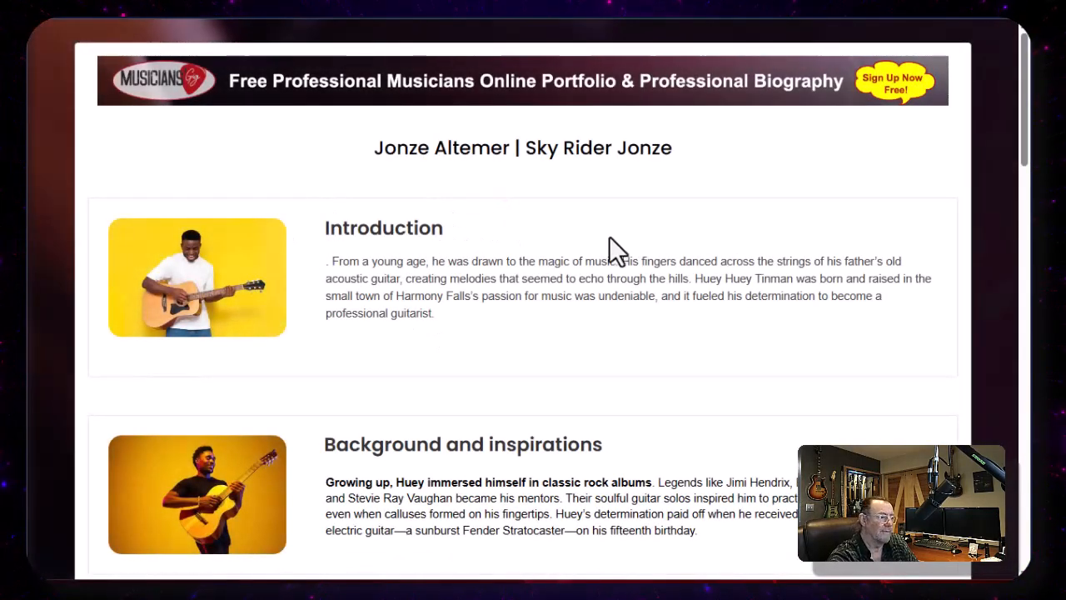
{"action": "scroll", "coordinate": [553, 224], "scroll_direction": "down", "scroll_amount": 3}
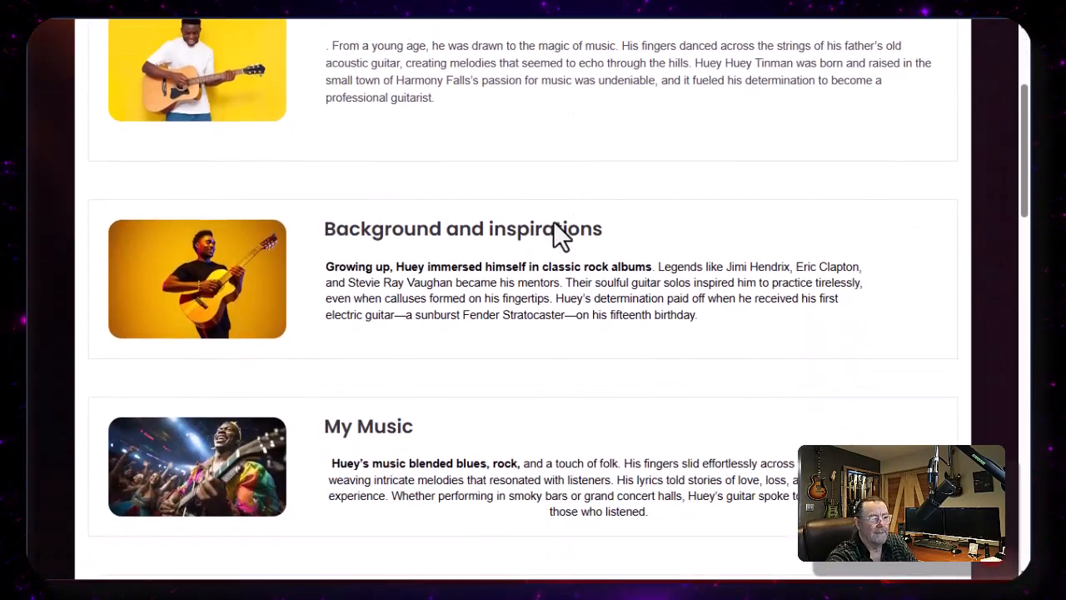
{"action": "scroll", "coordinate": [554, 224], "scroll_direction": "down", "scroll_amount": 15}
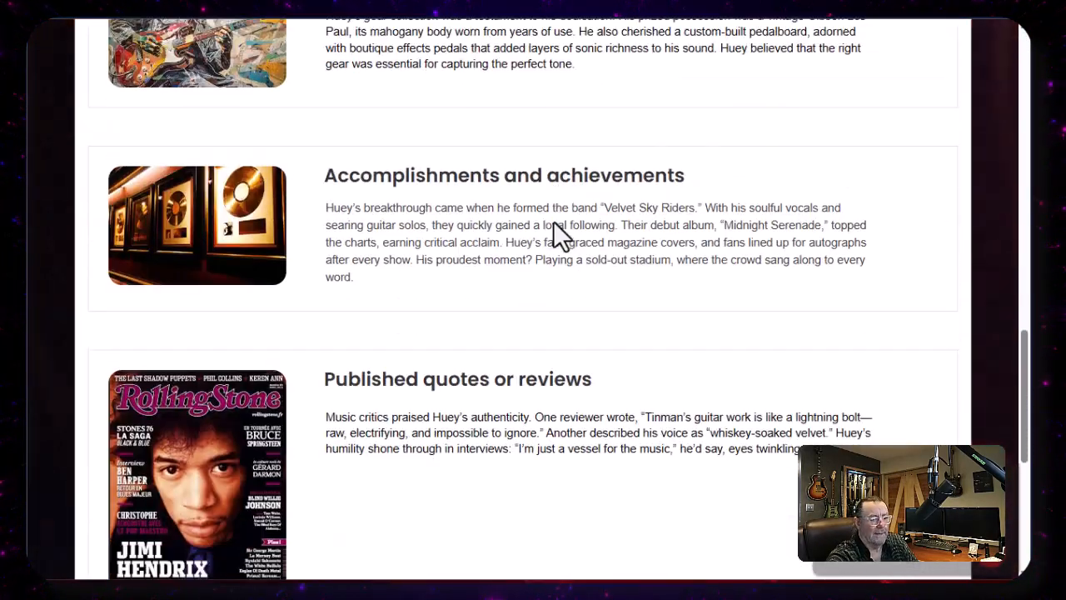
{"action": "scroll", "coordinate": [559, 236], "scroll_direction": "down", "scroll_amount": 2}
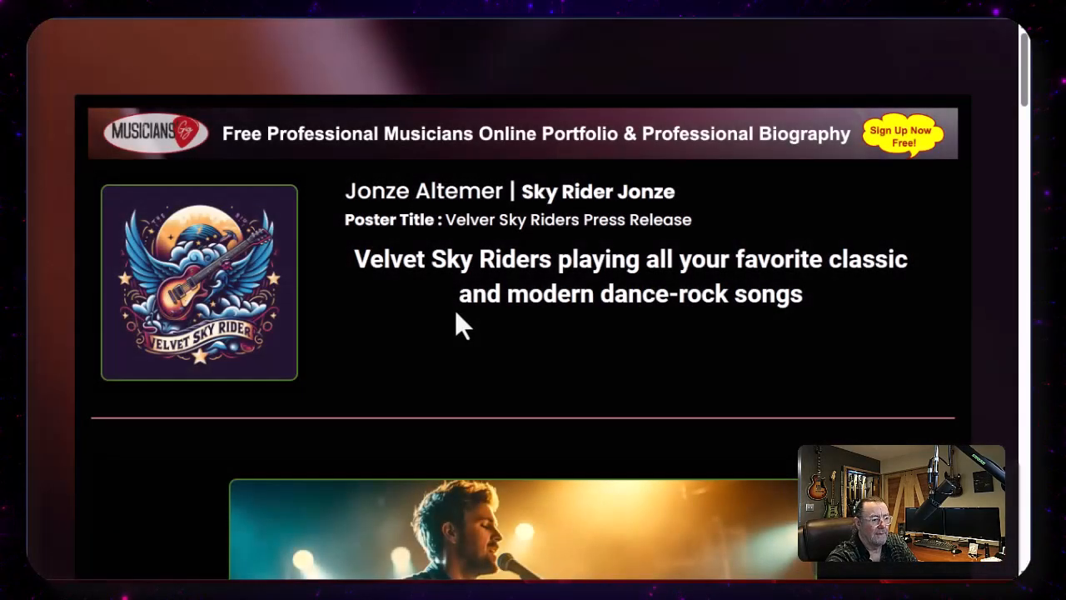
- Scroll back through the poster's band description and Club 8000 event sections
{"action": "scroll", "coordinate": [454, 310], "scroll_direction": "down", "scroll_amount": 4}
{"action": "scroll", "coordinate": [454, 310], "scroll_direction": "down", "scroll_amount": 15}
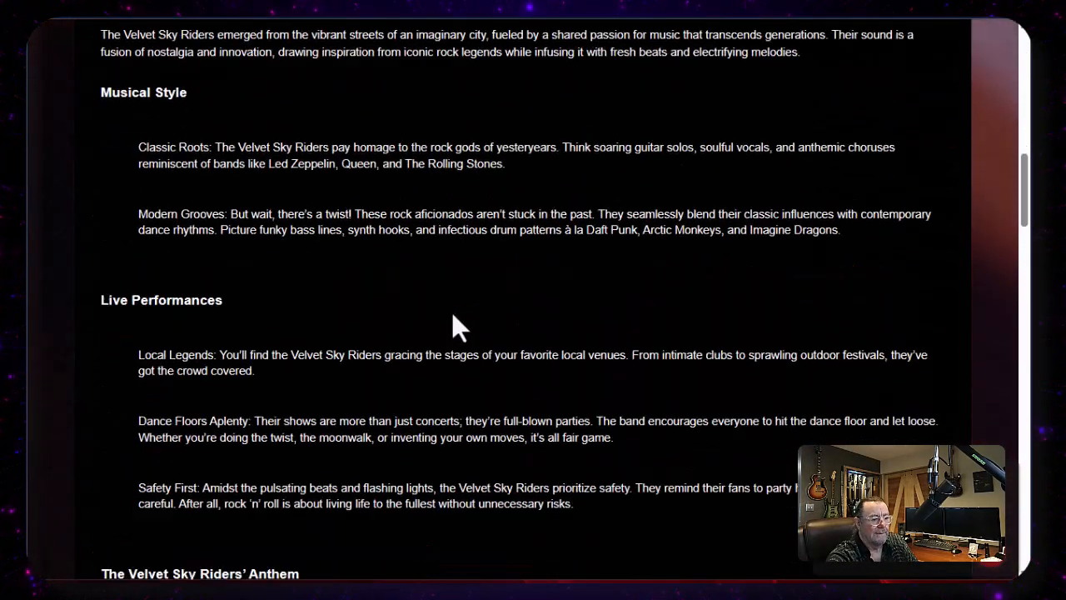
{"action": "scroll", "coordinate": [472, 302], "scroll_direction": "down", "scroll_amount": 3}
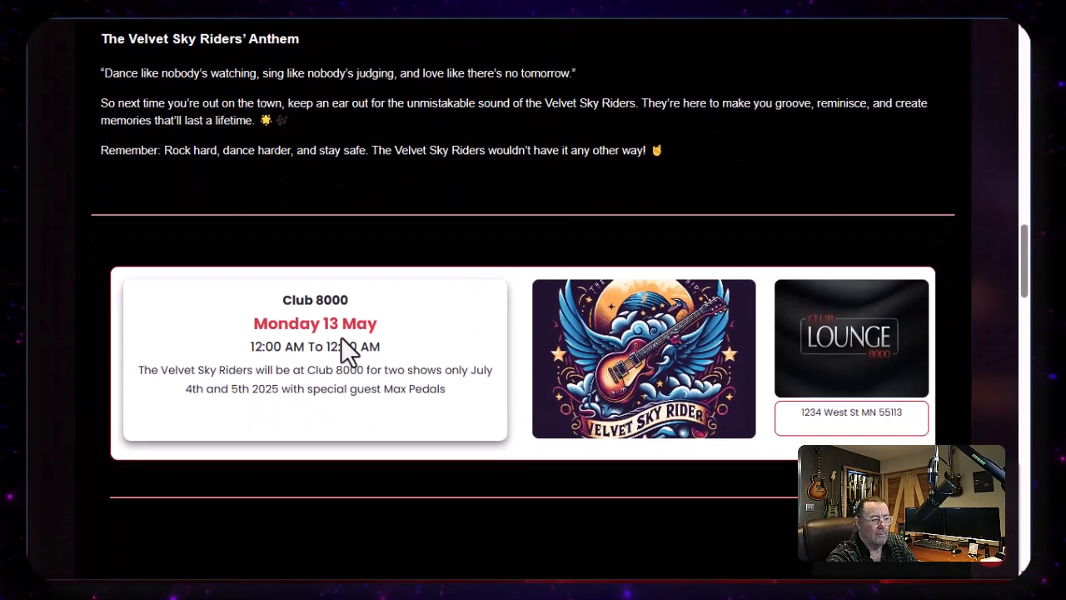